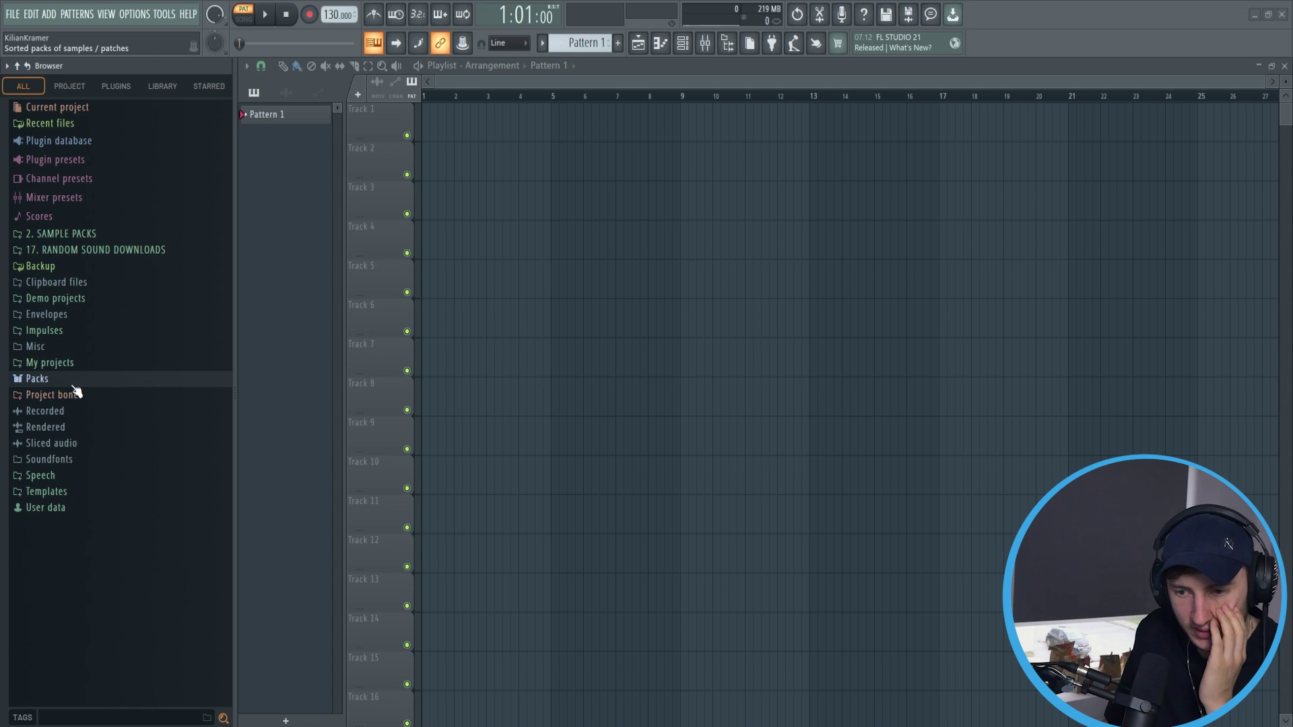
- Look through the Kicks and Snares folders of the Drums pack in the browser, and collapse Packs
click(38, 381)
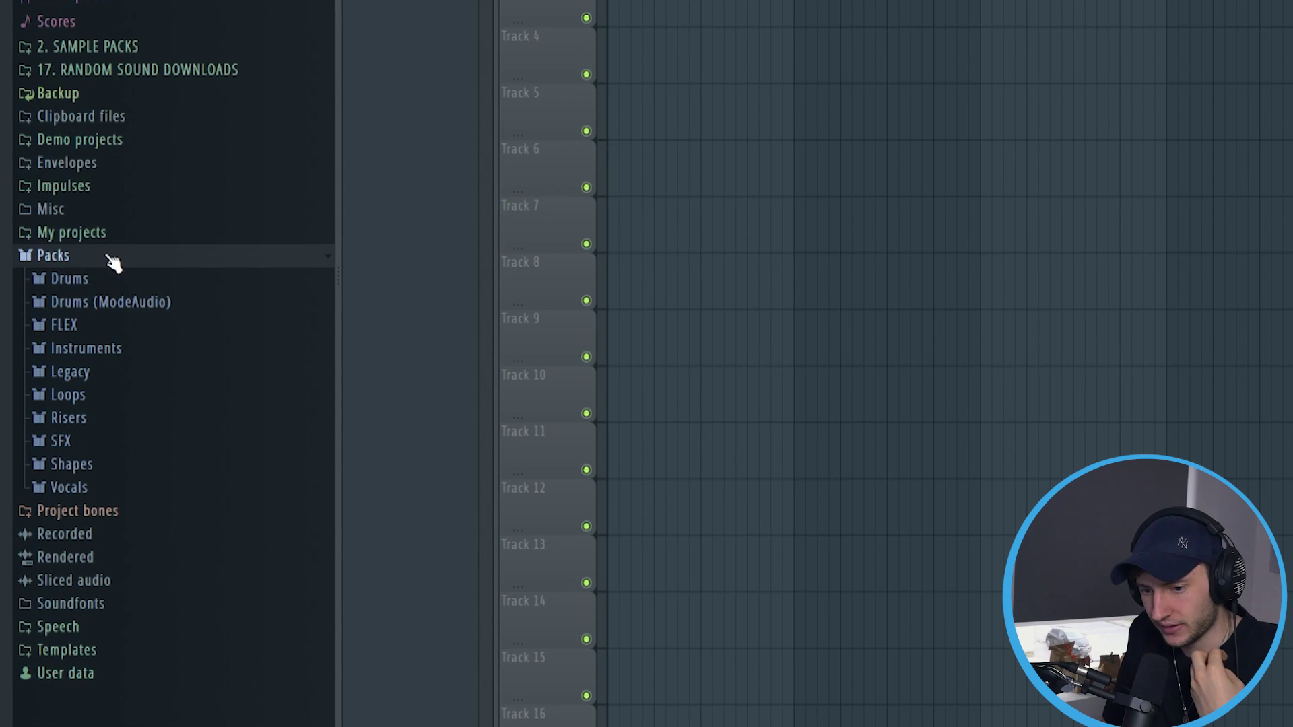
click(101, 283)
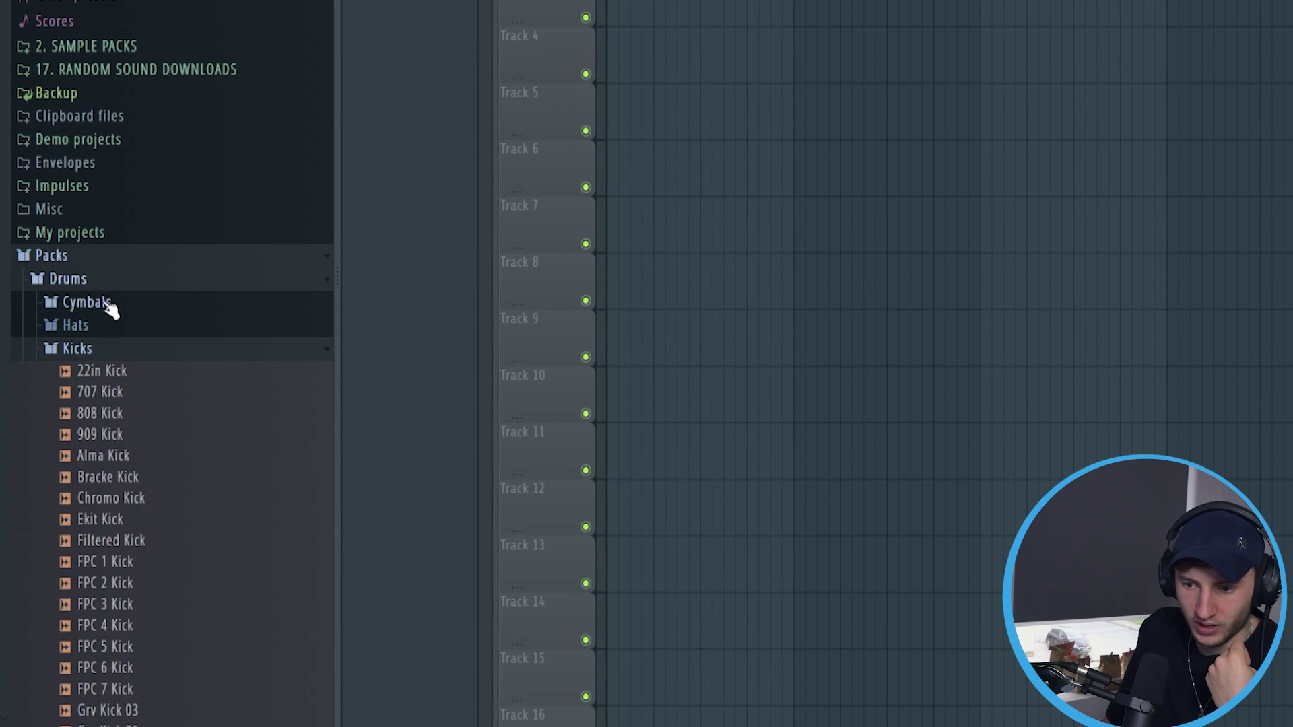
click(104, 345)
click(115, 445)
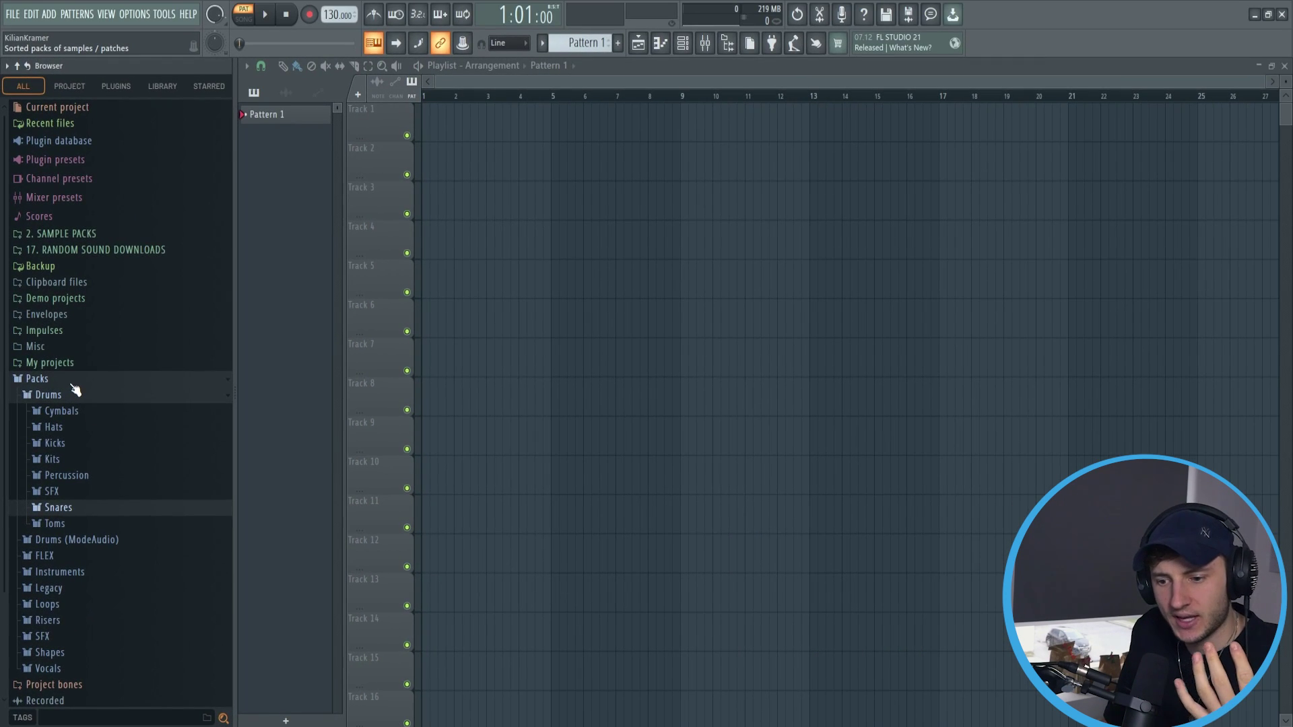
click(72, 380)
- Look through the custom sample folders 17. RANDOM SOUND DOWNLOADS and 2. SAMPLE PACKS, collapsing each again
click(94, 250)
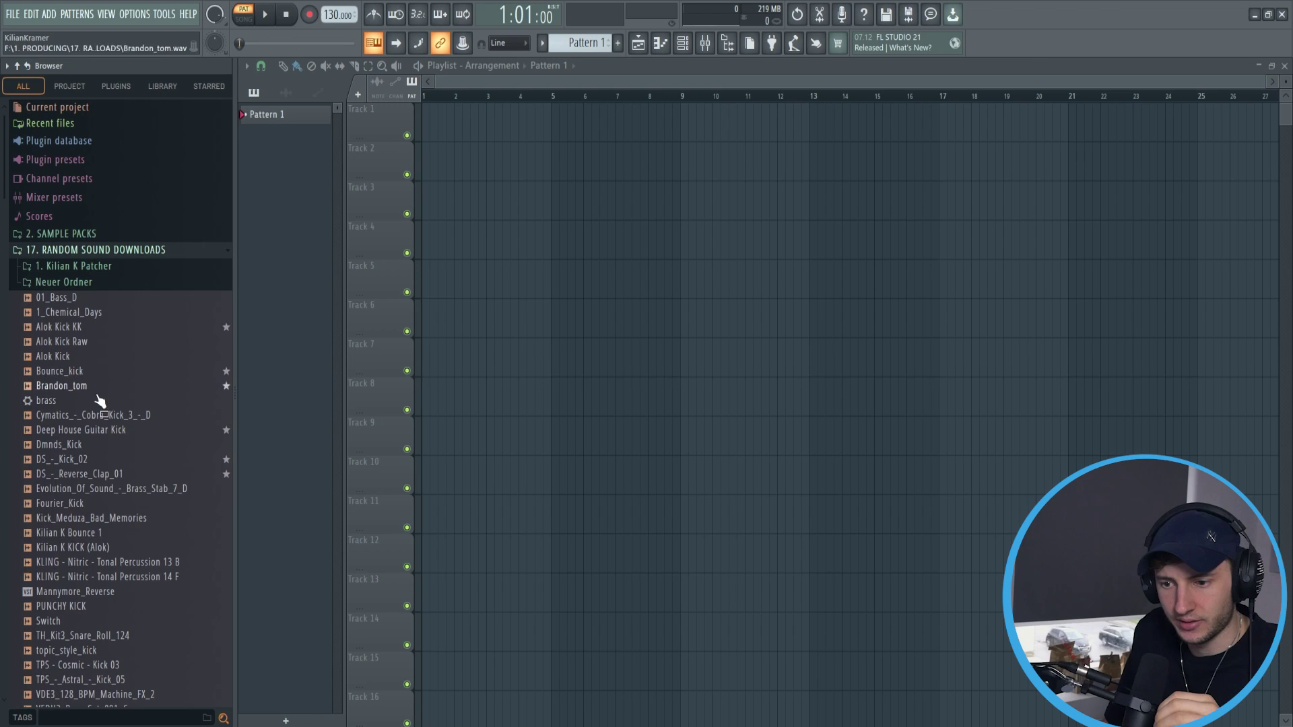
click(91, 250)
click(87, 233)
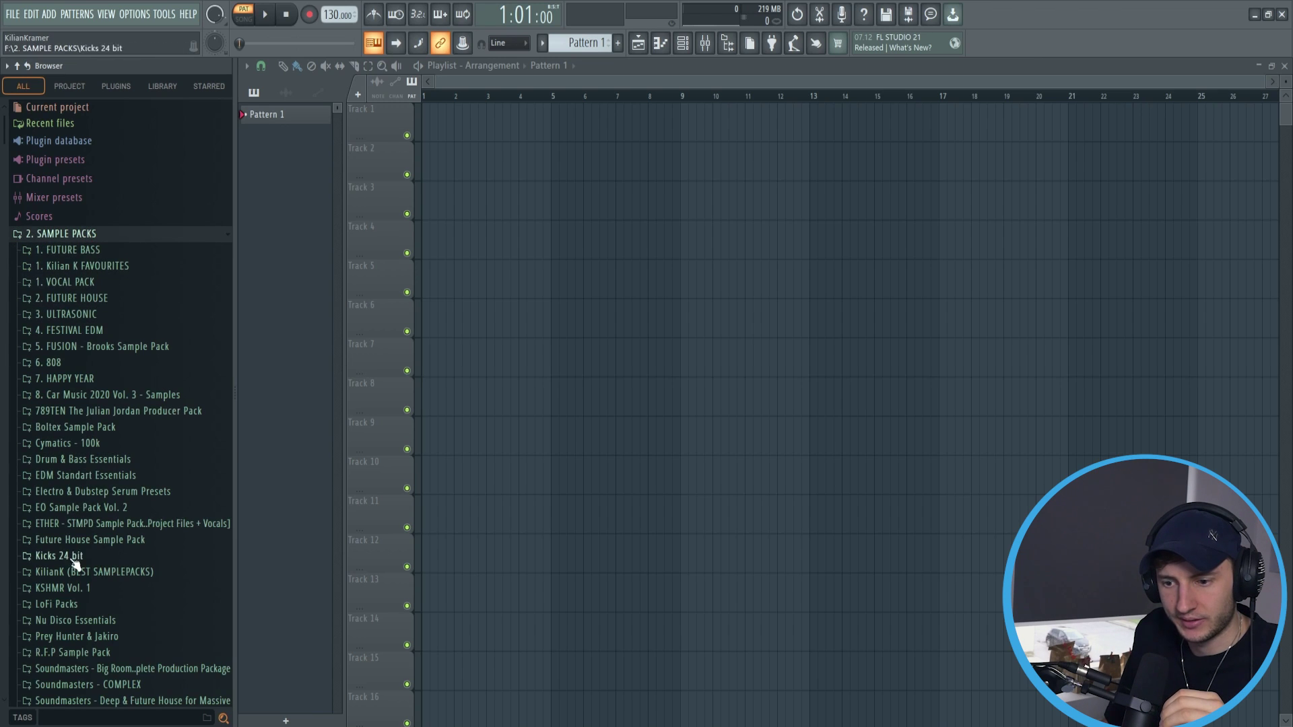
click(111, 236)
- Open the file settings and view folder selection for an empty extra search folder entry, without adding a folder
click(136, 14)
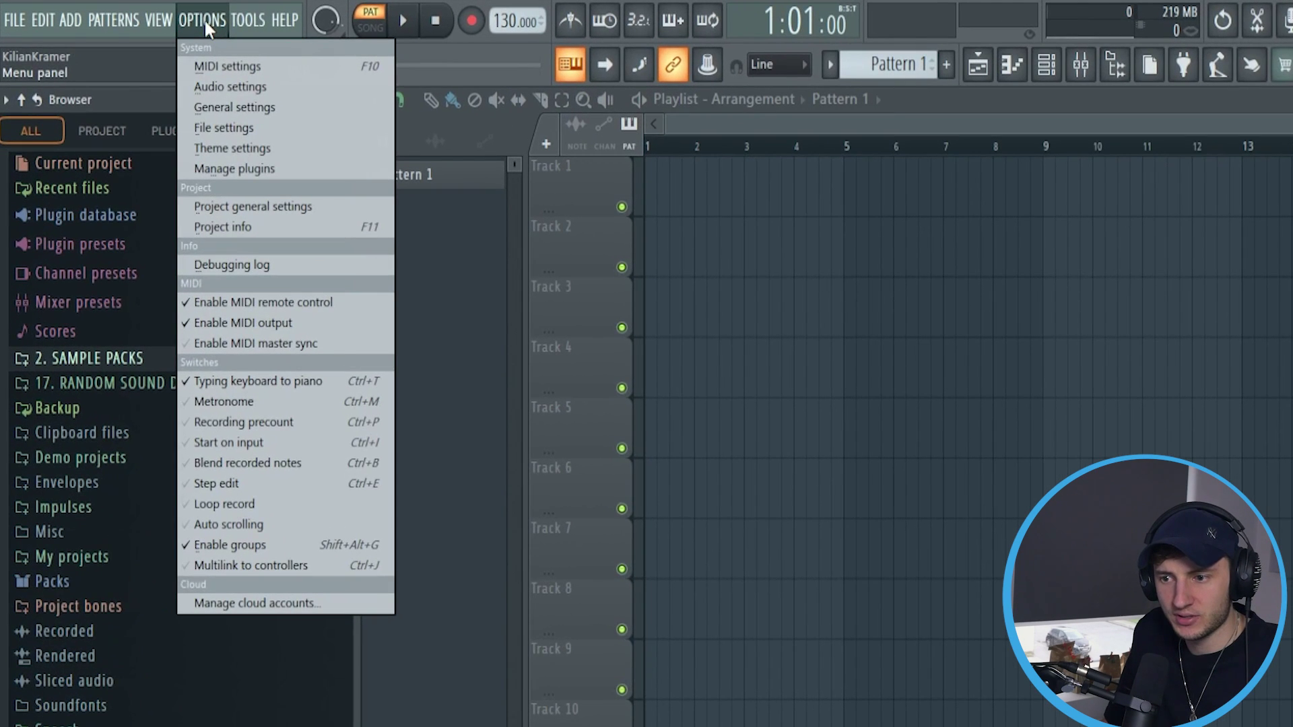
click(223, 127)
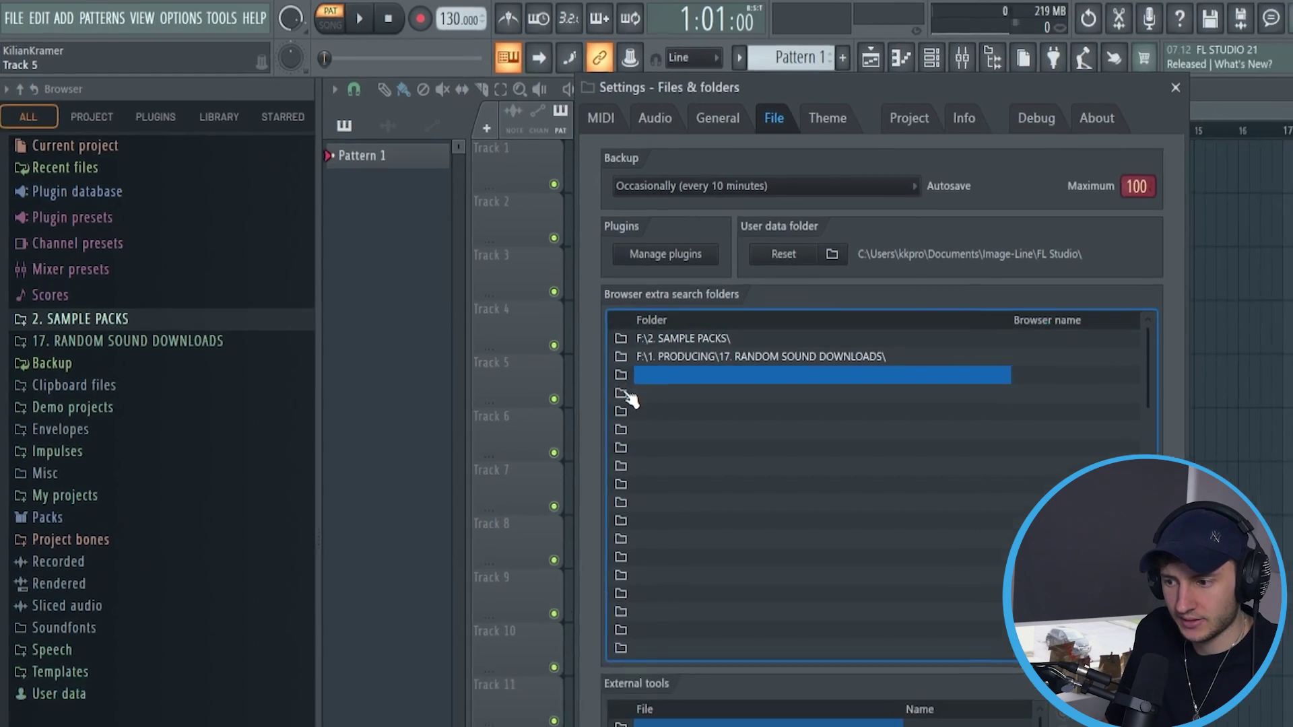
click(624, 394)
click(1275, 11)
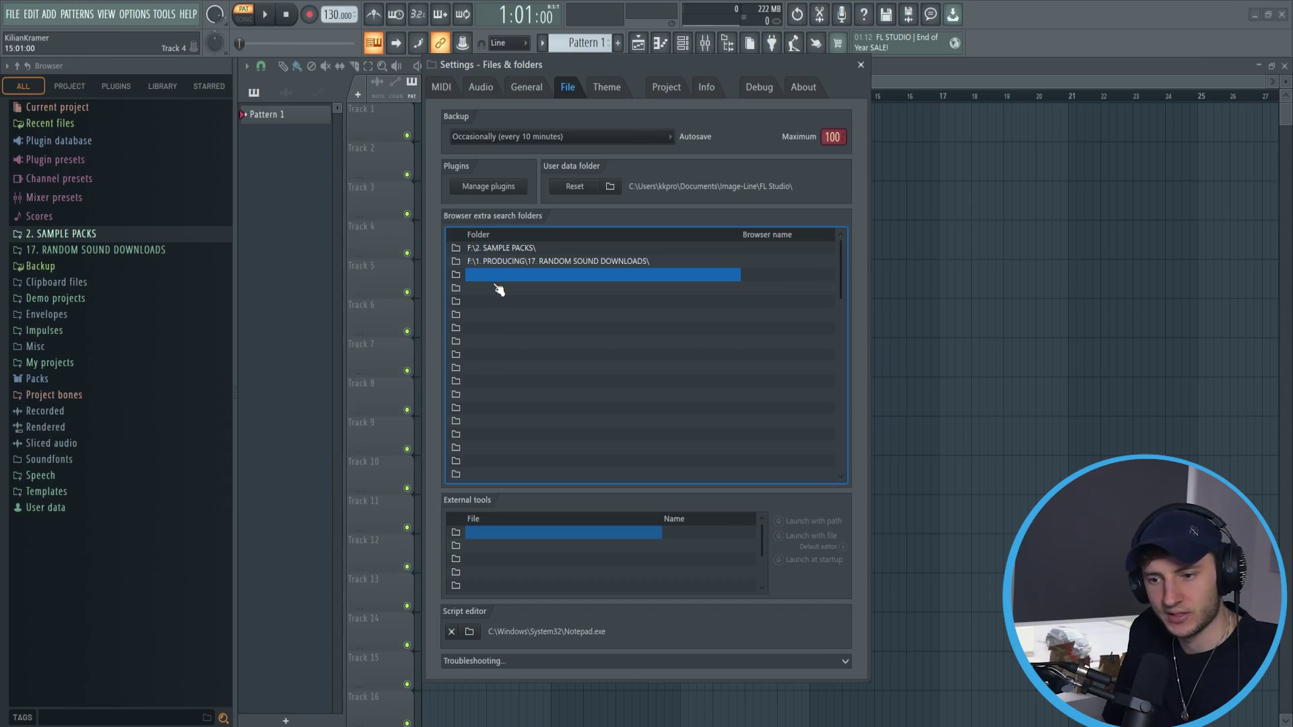
- Preview the vocal Feelin pretty faded (Dry) 123bpm from 1. VOCAL PACK in 2. SAMPLE PACKS, and close the settings window
click(63, 236)
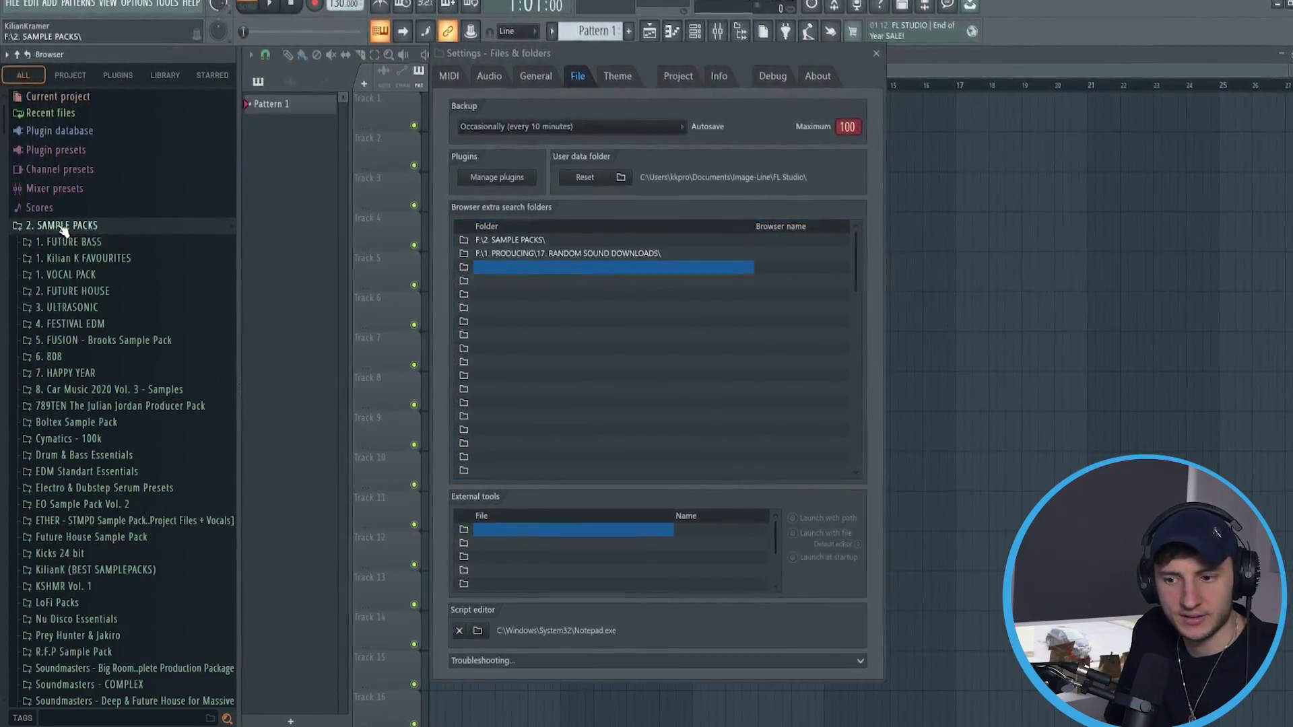
click(82, 278)
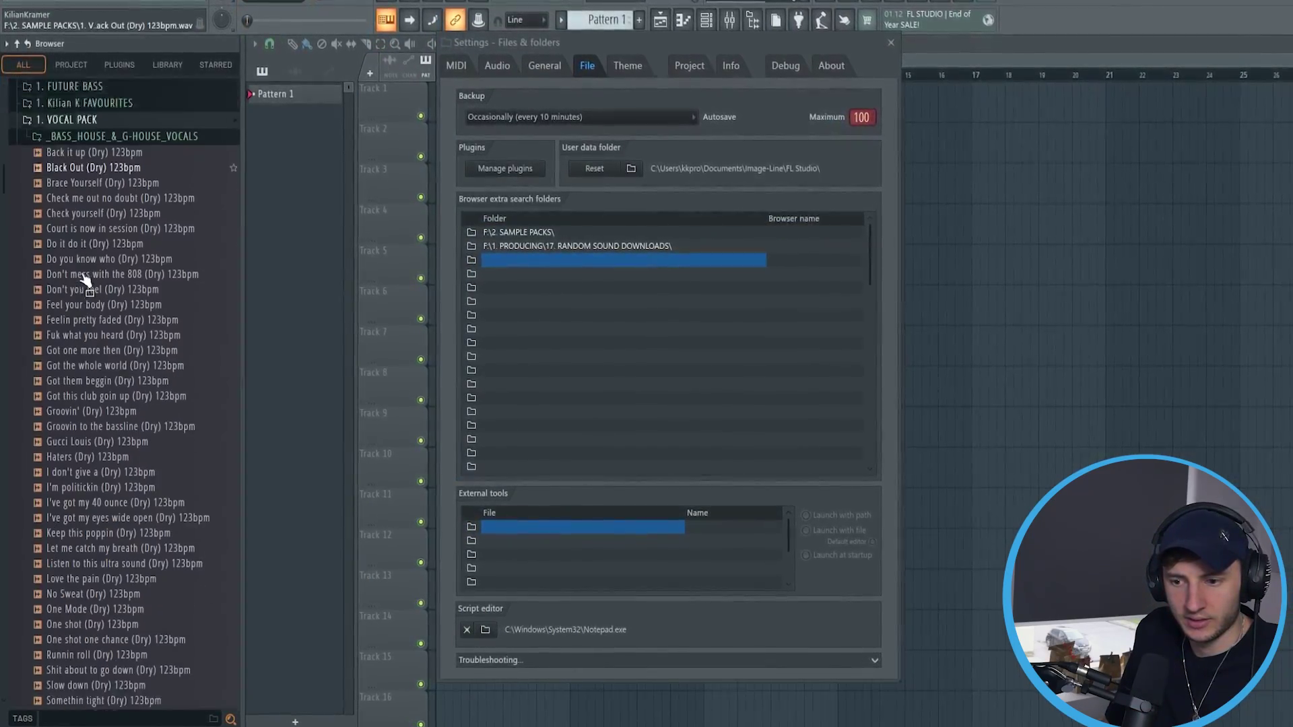
click(86, 290)
scroll(154, 235, up, 5)
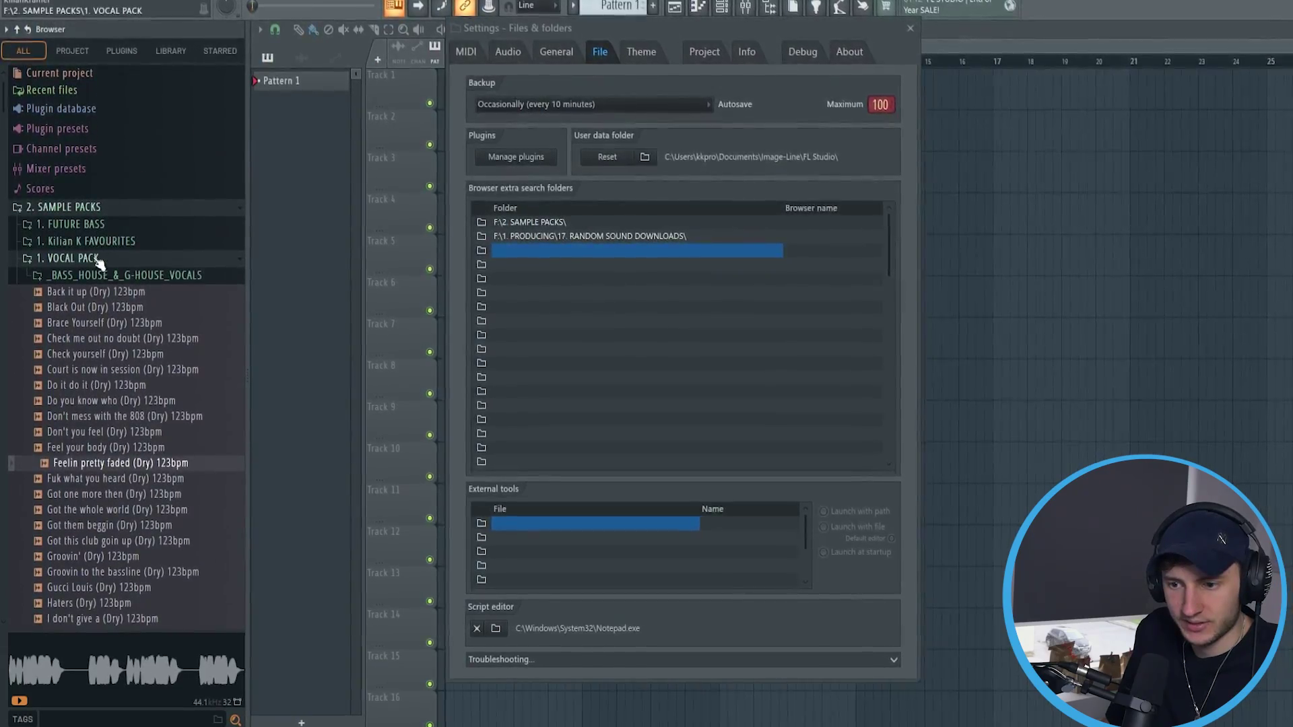
click(74, 264)
click(81, 205)
click(67, 357)
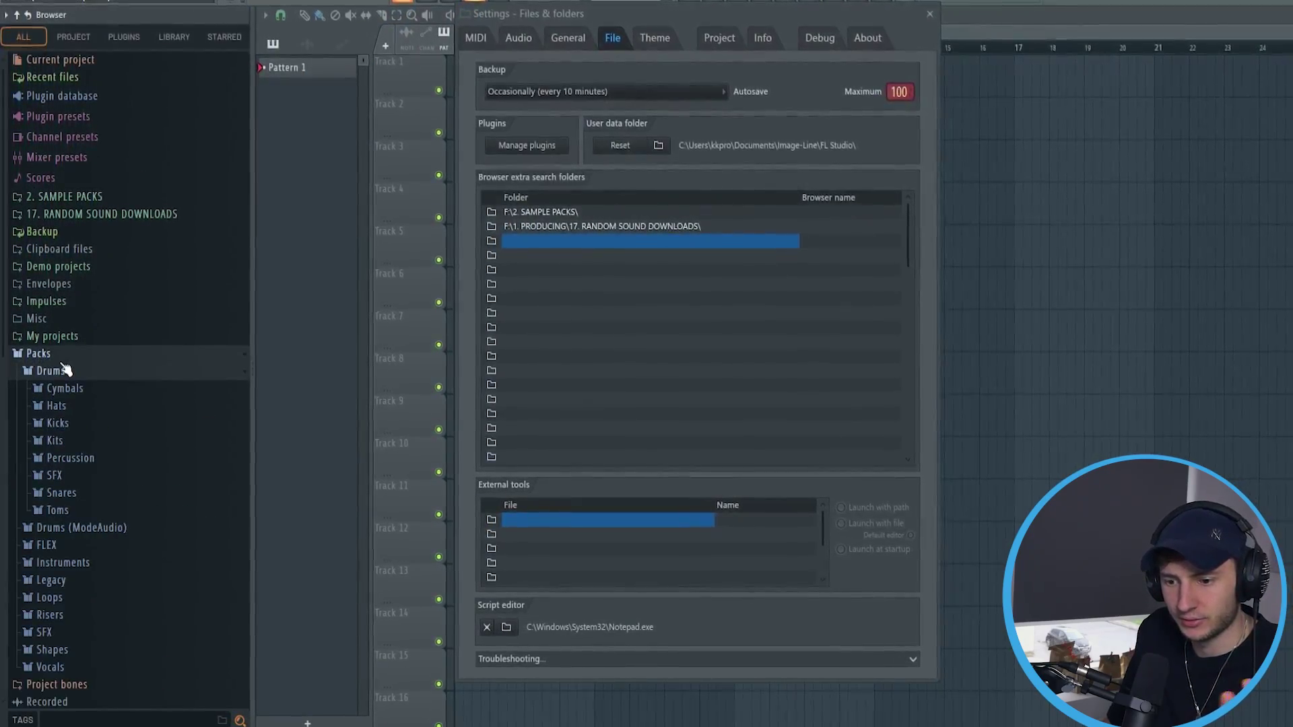
click(935, 10)
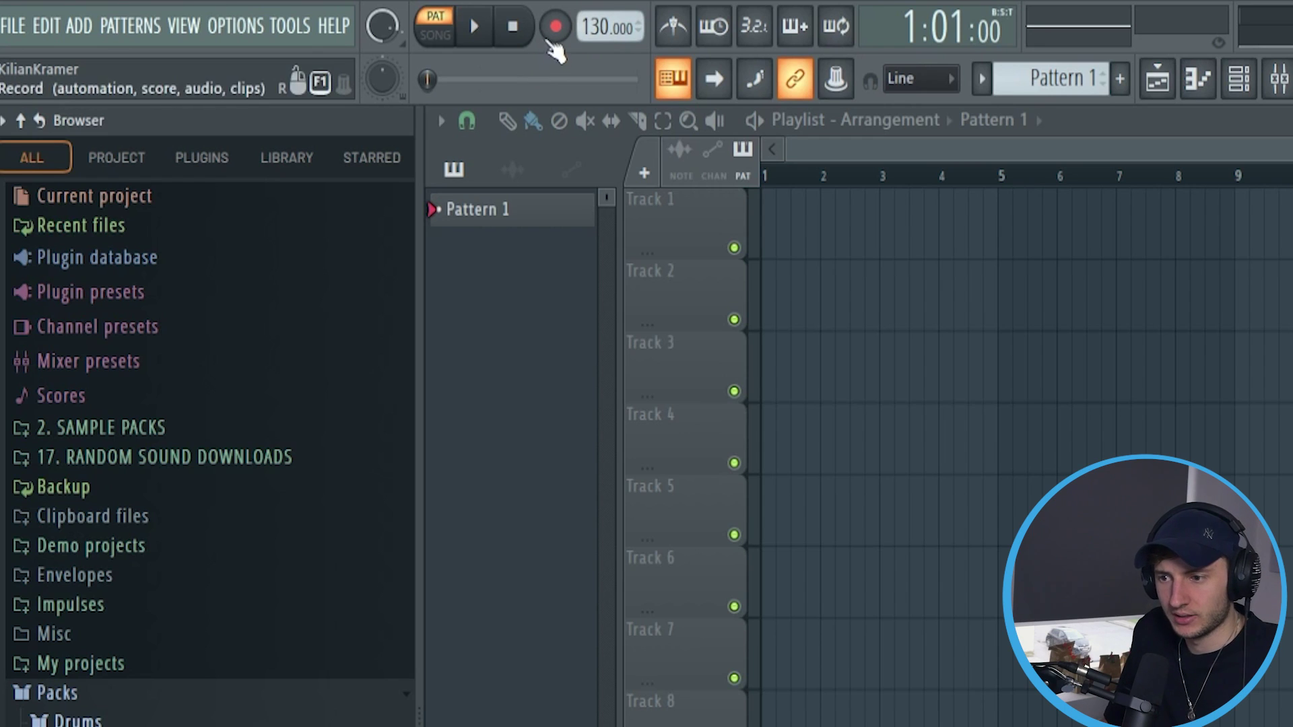
- Lower the project tempo to 113 BPM and start playback in song mode with the metronome on
key(space)
click(515, 30)
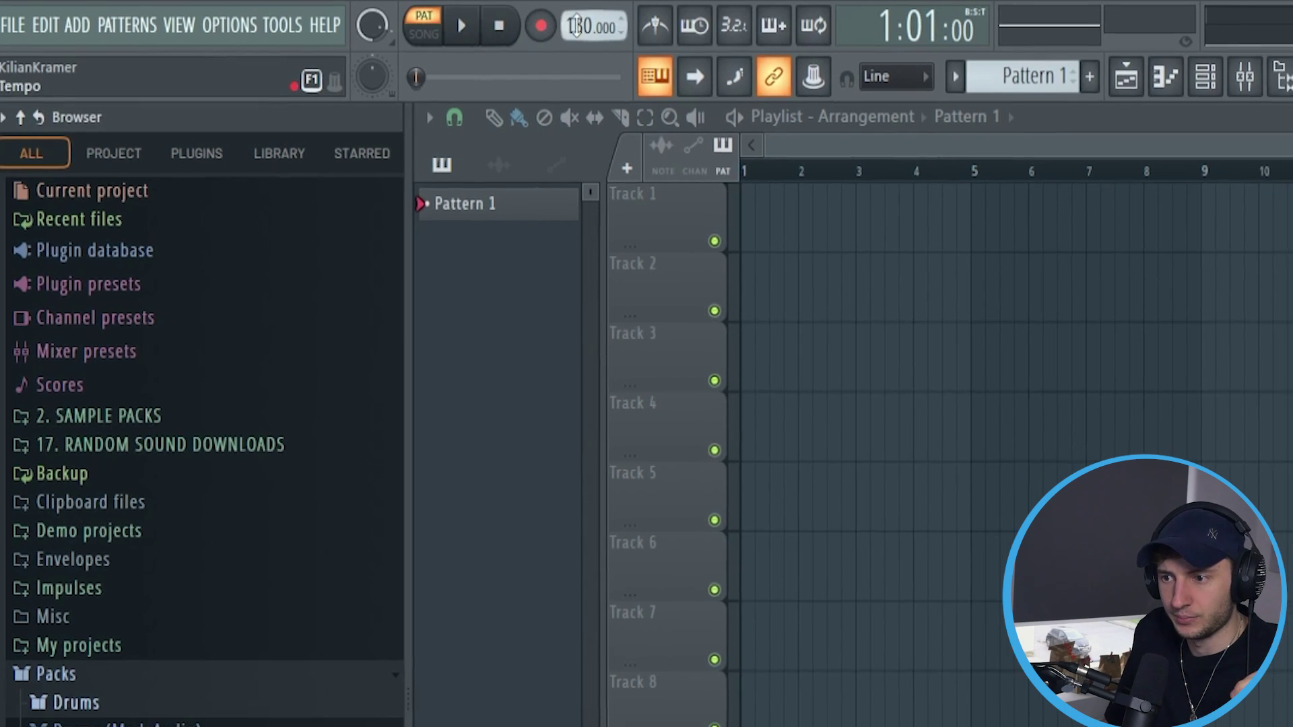
drag(603, 27, 604, 14)
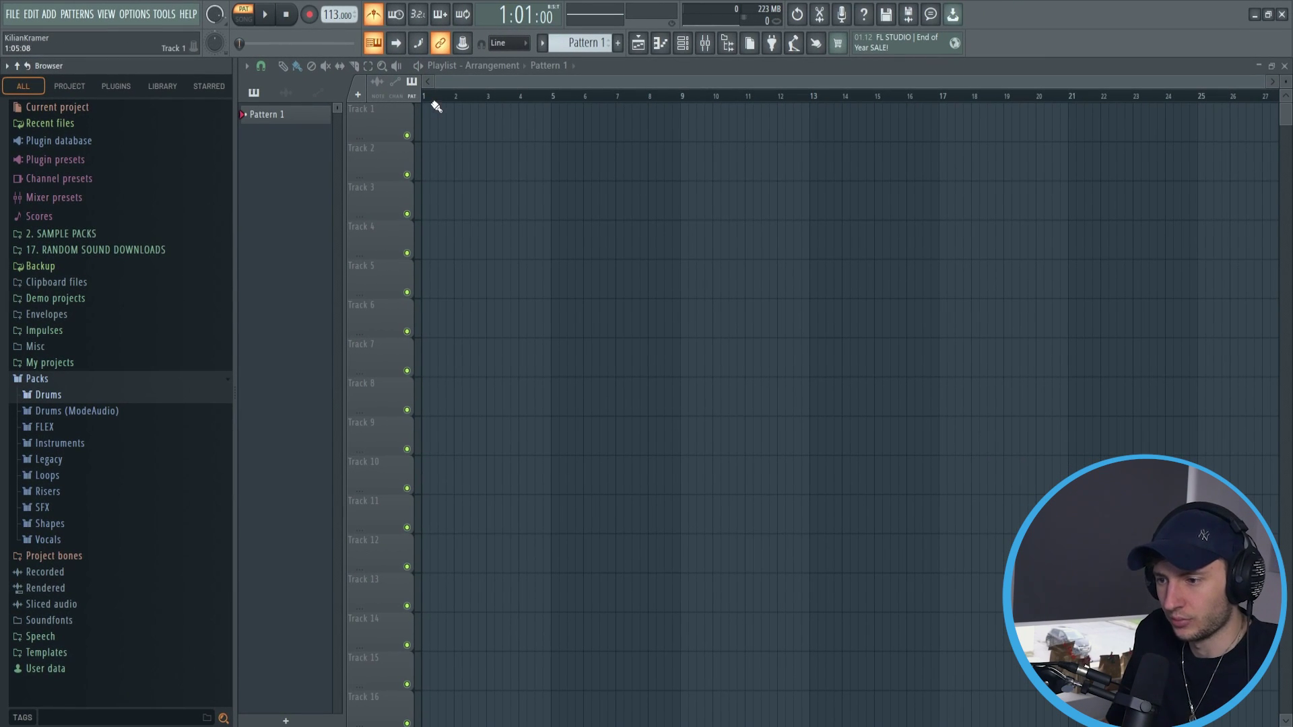
key(l)
key(space)
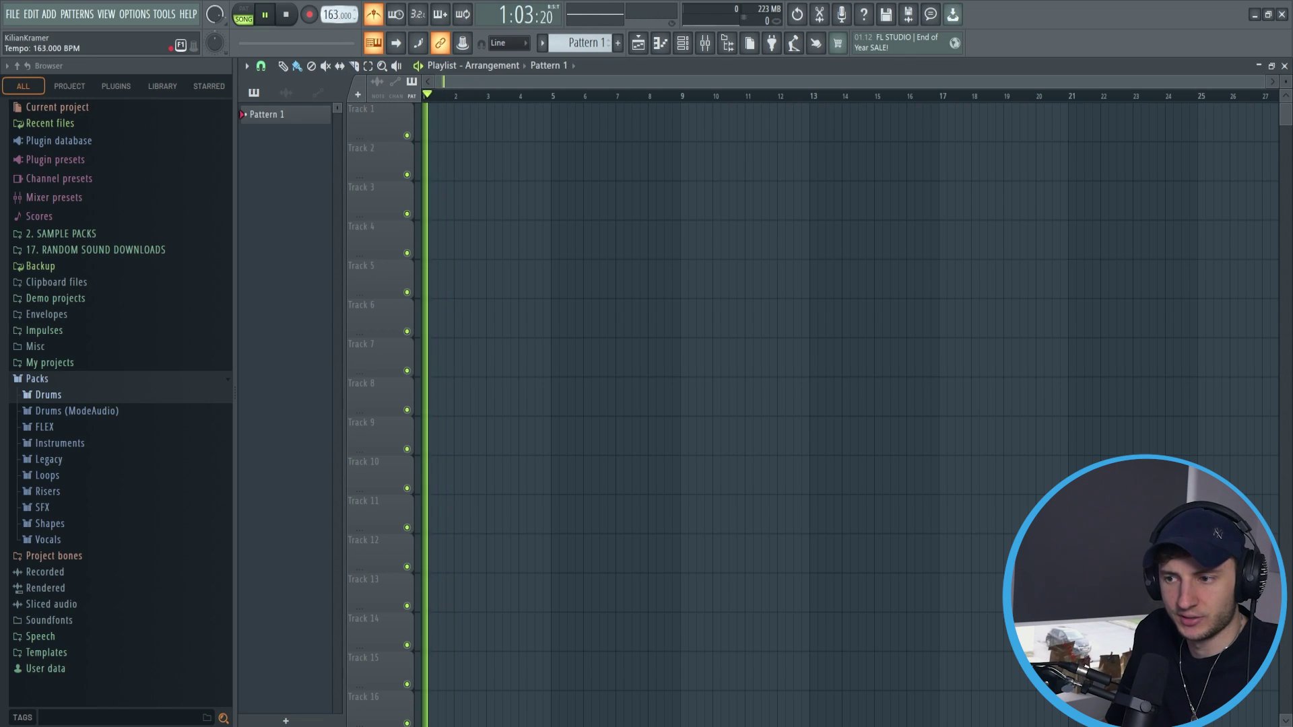
- Set the project tempo to 126 BPM, check it against the metronome, and turn the metronome off
drag(339, 21, 332, 19)
key(space)
key(space)
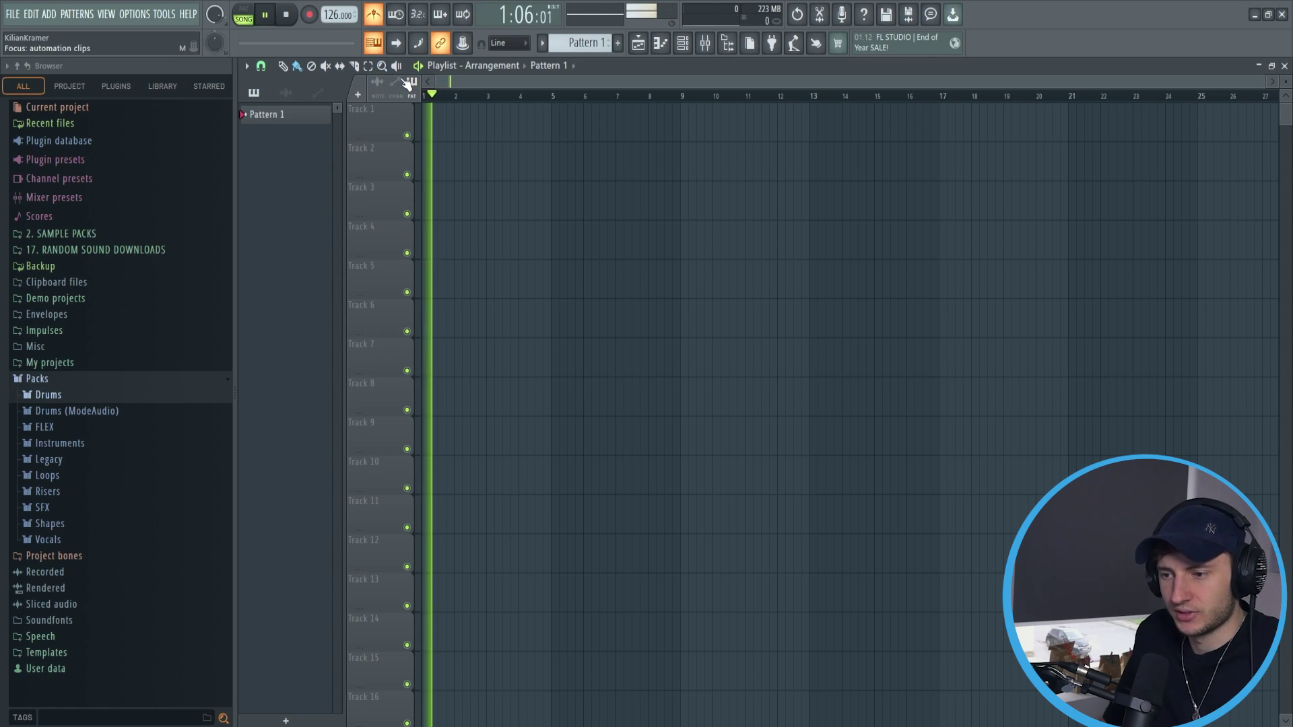
key(space)
click(375, 19)
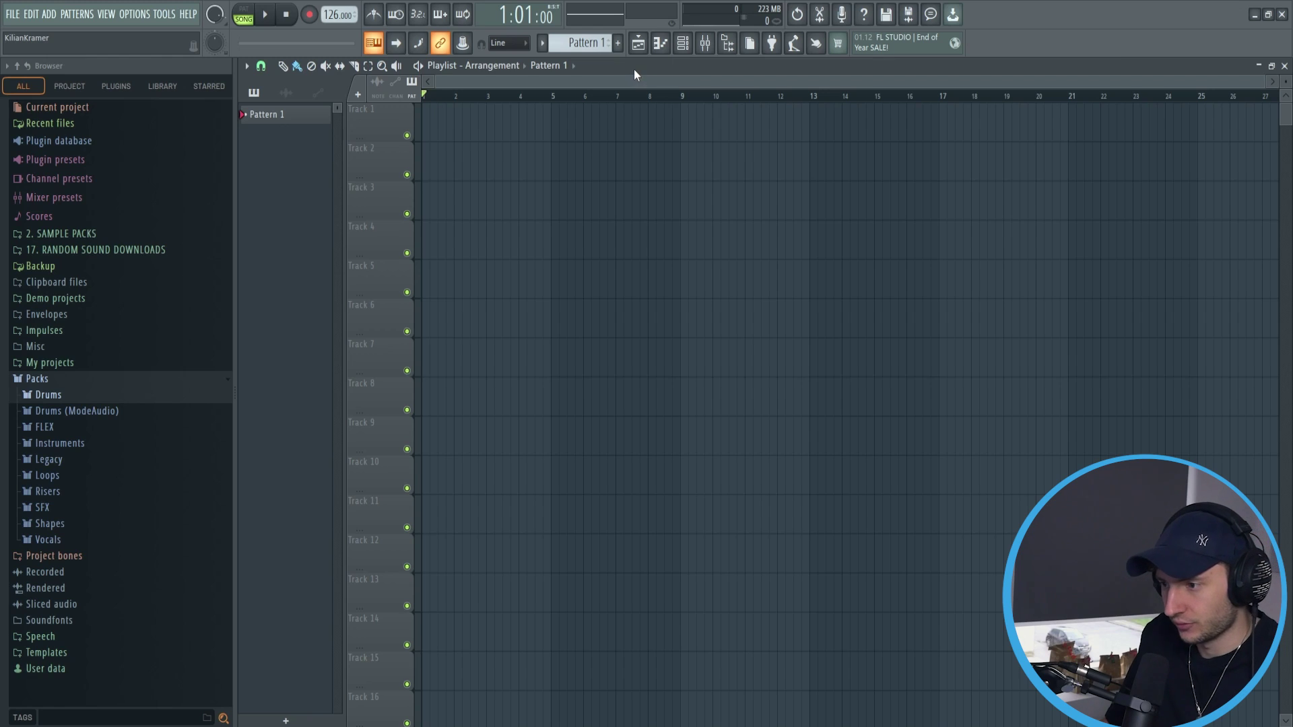
- Open the Channel rack over the playlist and turn off its Detached option
click(689, 47)
drag(834, 163, 685, 138)
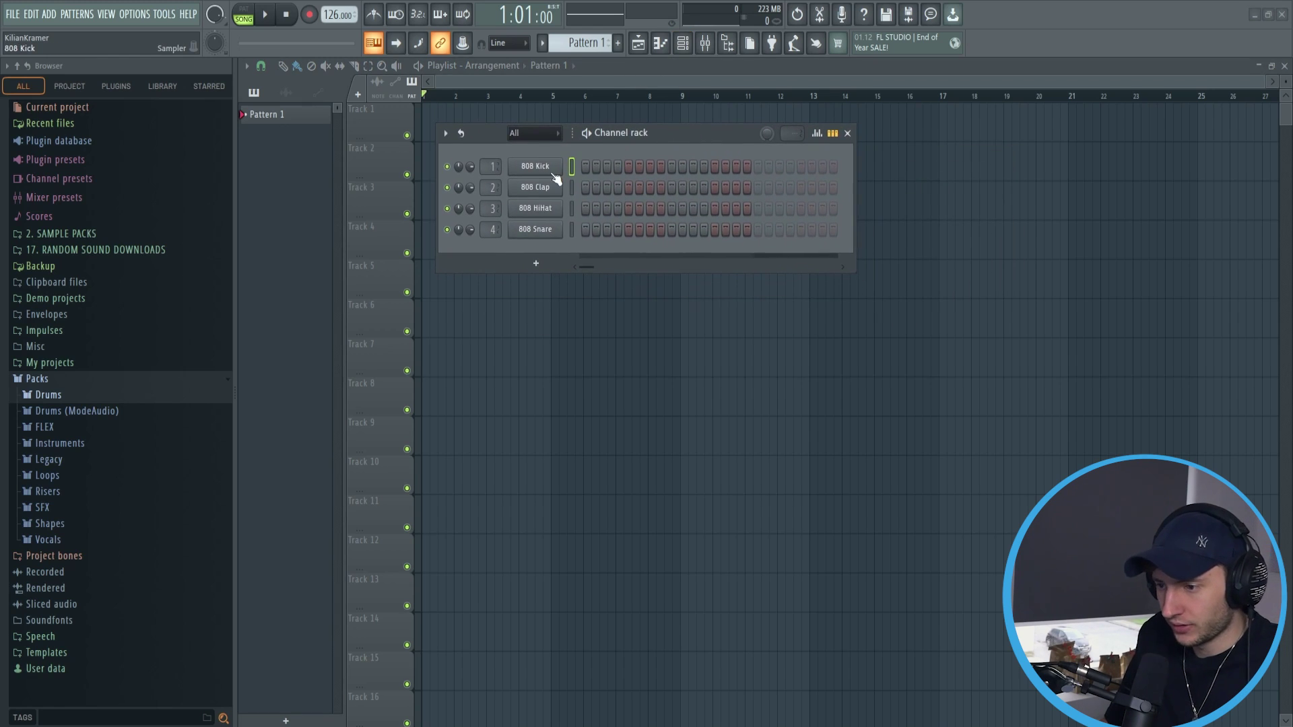
click(445, 134)
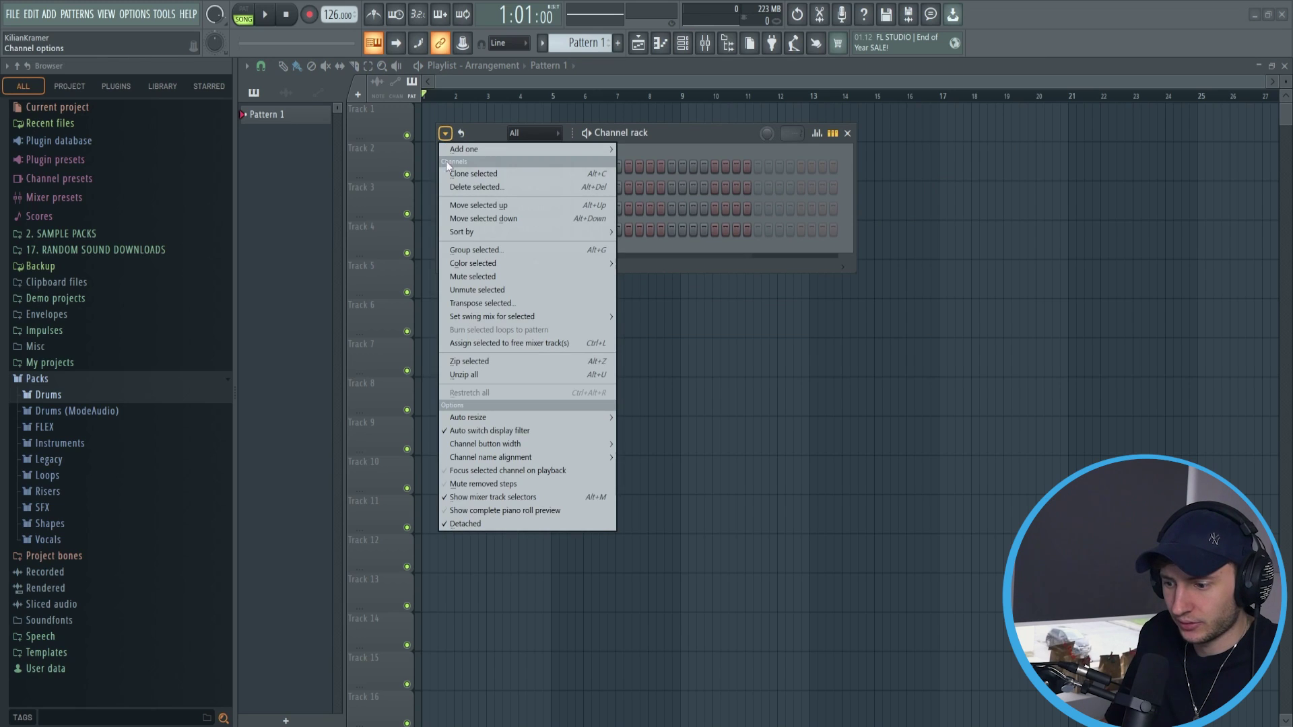
click(470, 524)
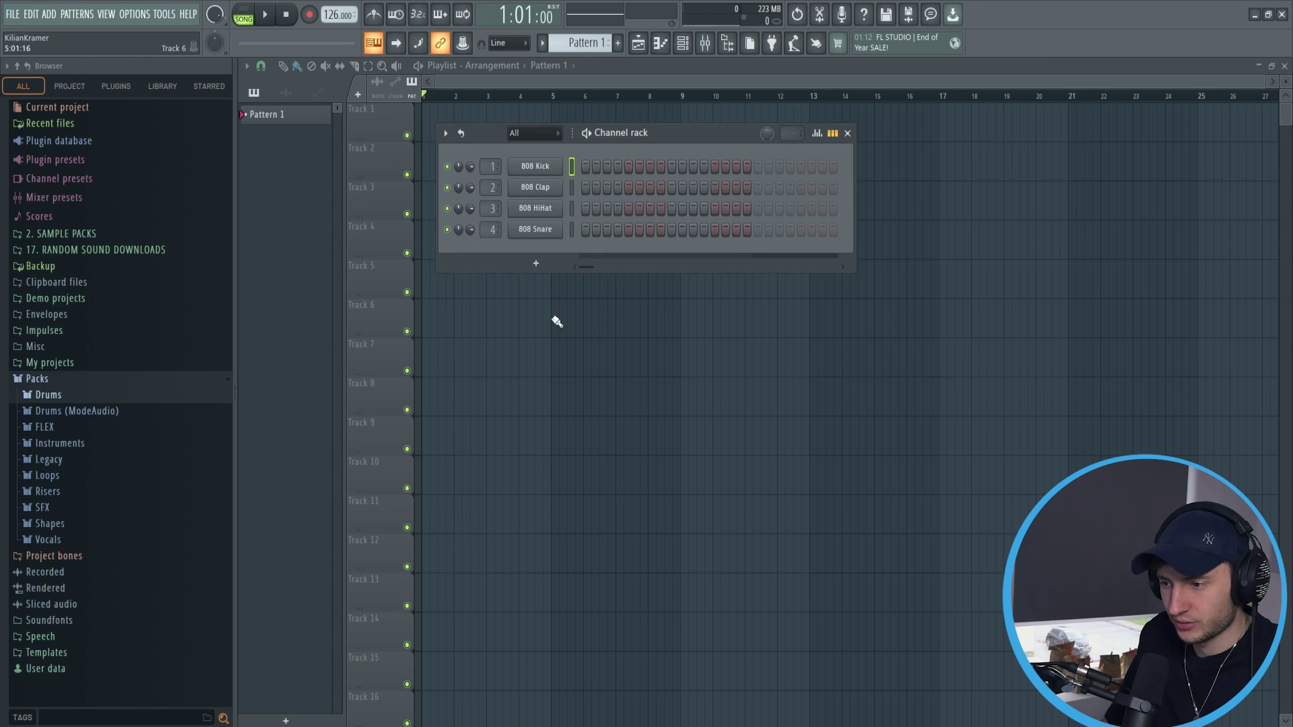
- Reopen the Channel rack and turn its Detached option on so it floats over the playlist
key(F6)
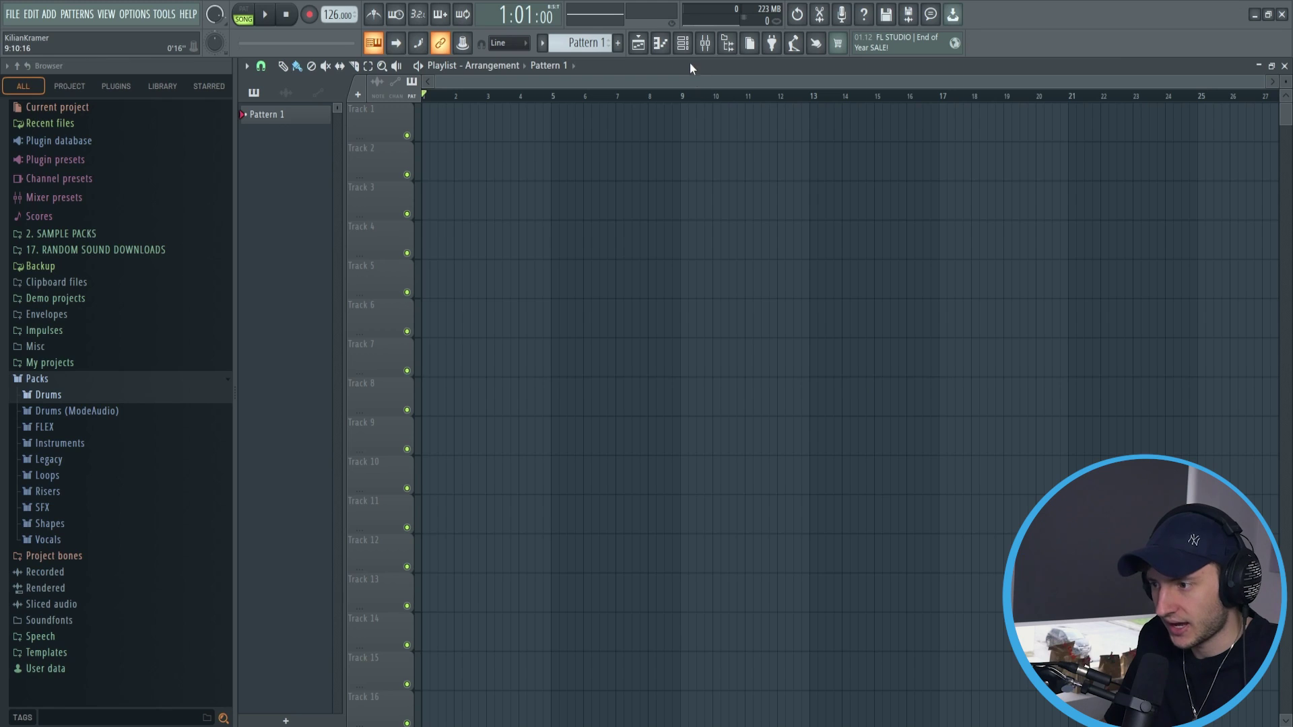
click(682, 43)
click(445, 133)
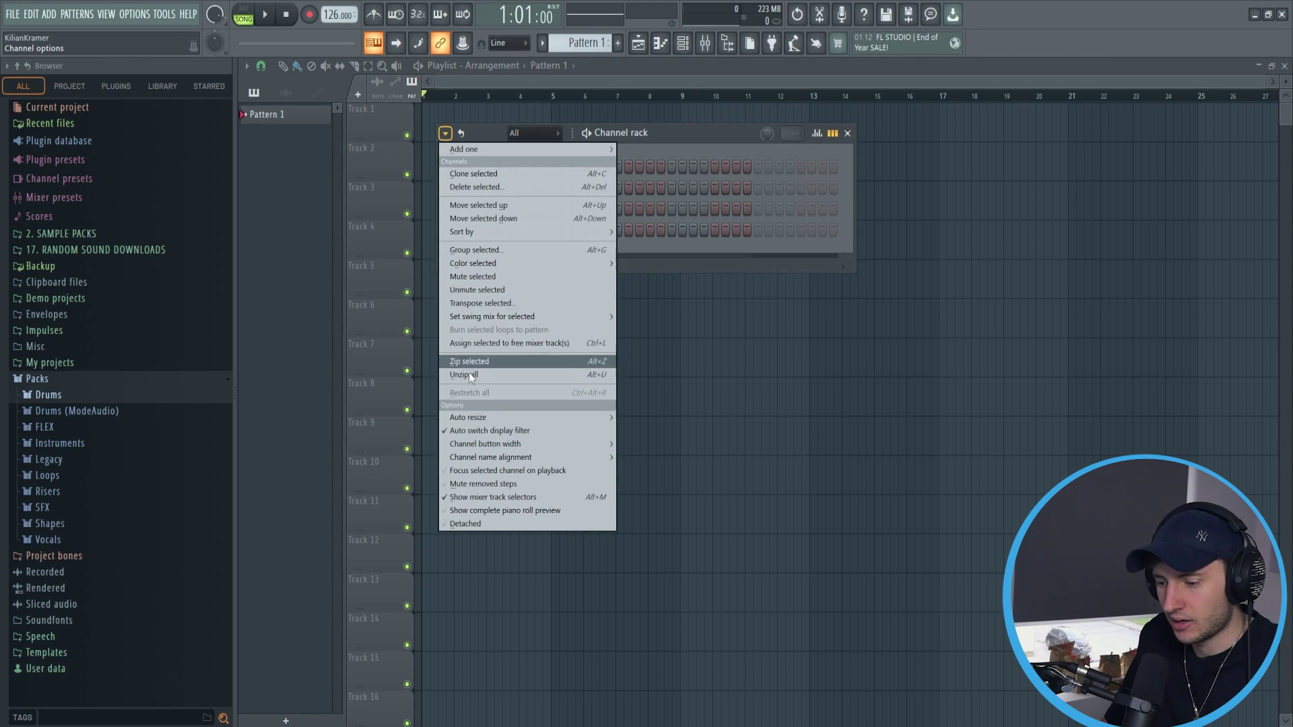
click(485, 524)
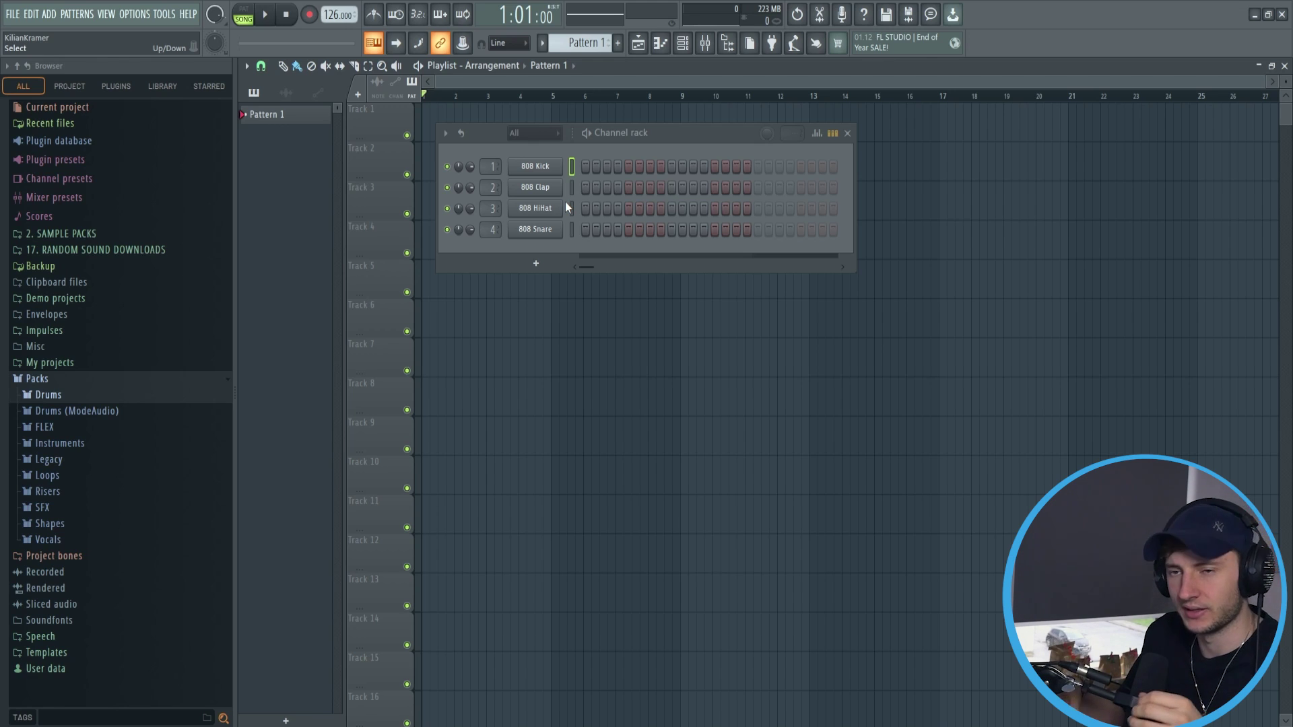
- Reposition the Channel rack over the playlist, and switch the playlist to a smaller floating window and back to full size
drag(623, 131, 931, 205)
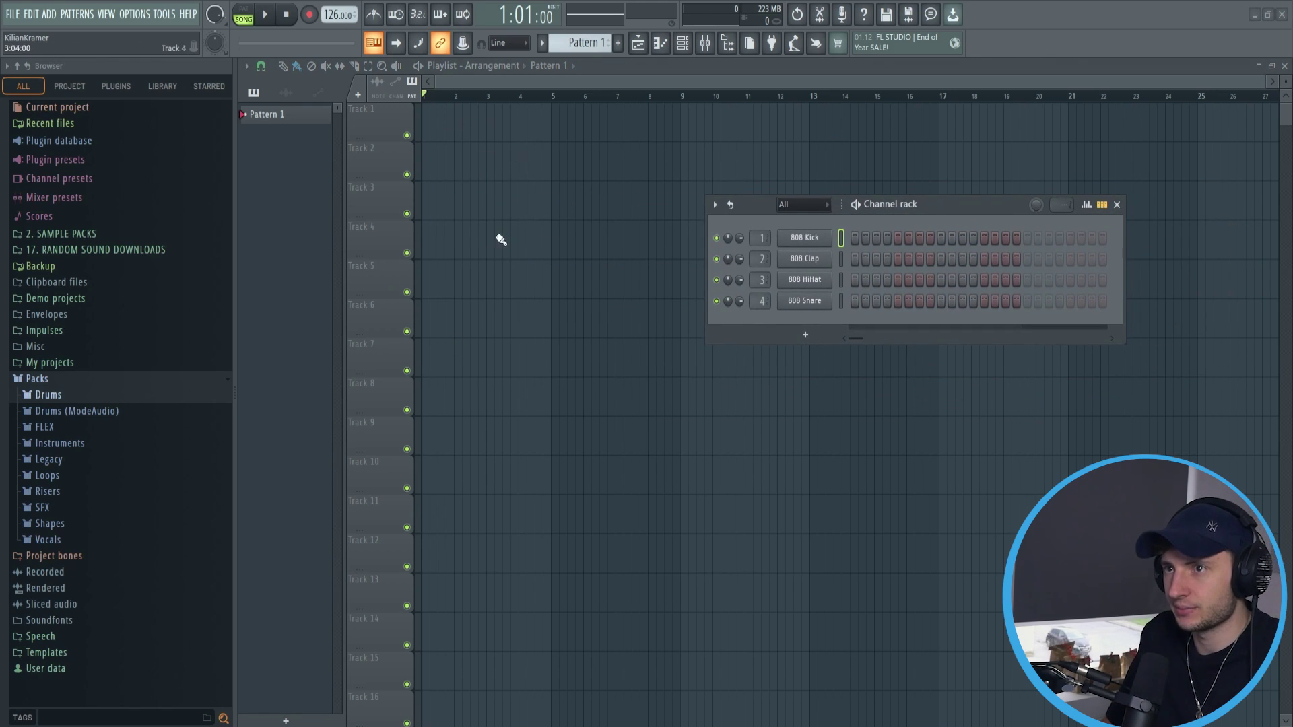
click(614, 74)
click(1271, 65)
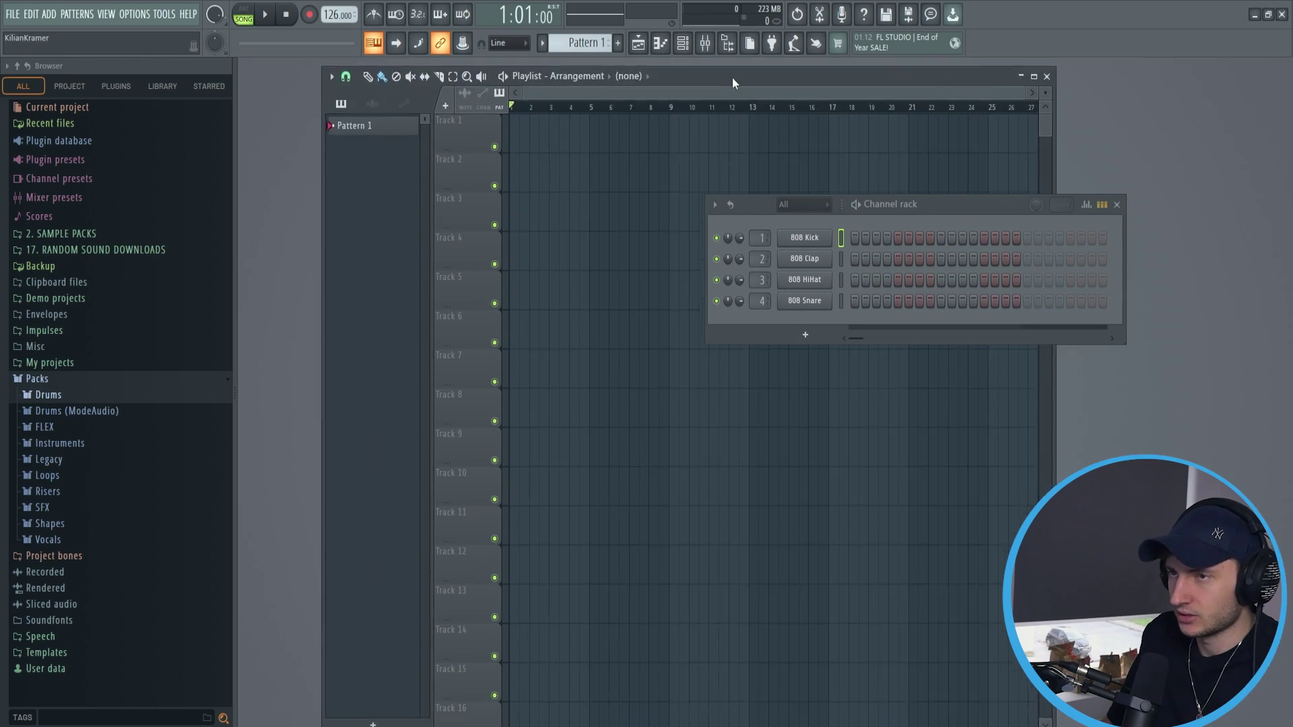
drag(733, 79, 655, 68)
drag(945, 203, 994, 177)
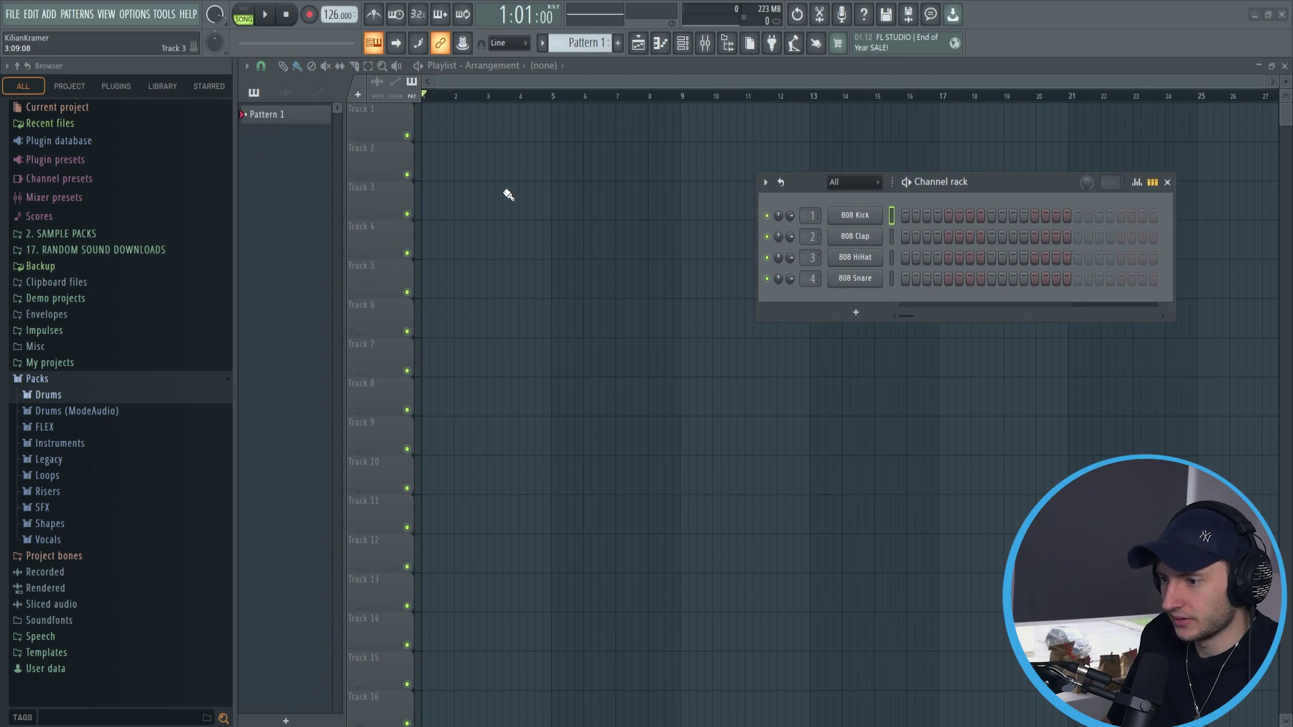
drag(987, 184, 814, 175)
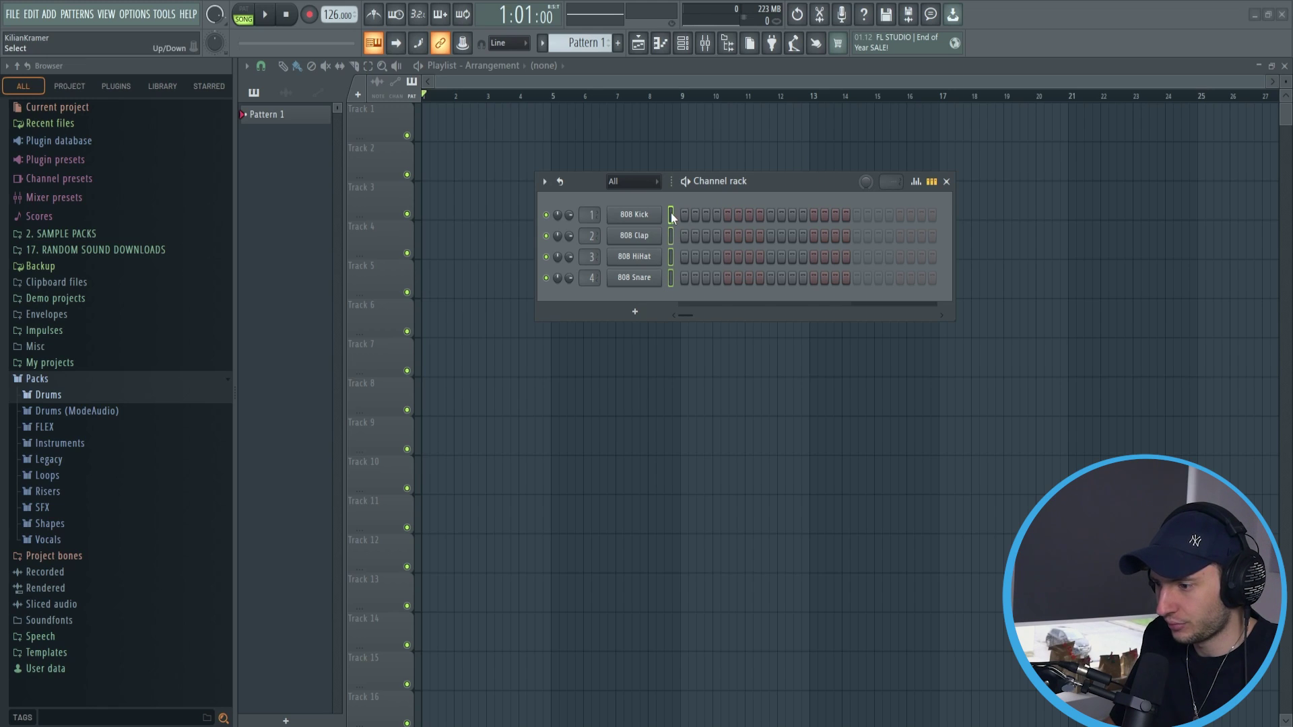
- Audition the 808 Kick and 808 Clap samples in their sampler windows, and close the sampler
click(637, 216)
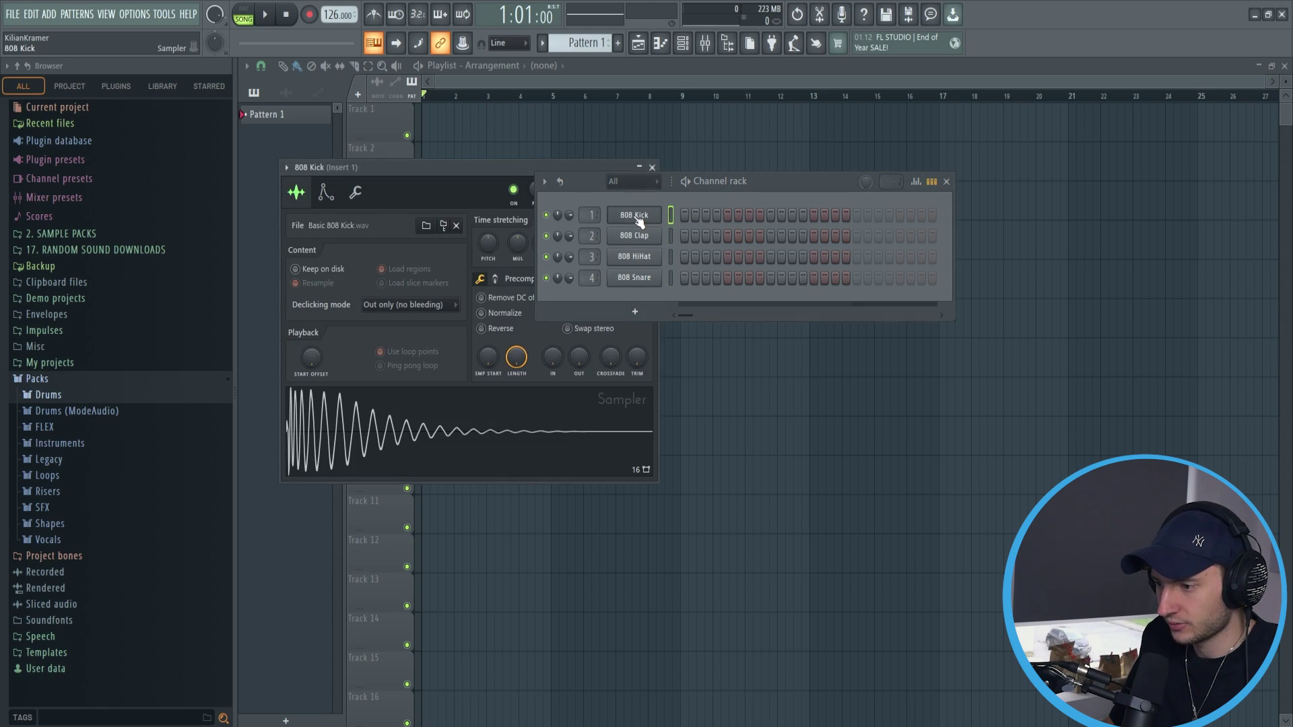
click(340, 435)
click(340, 435)
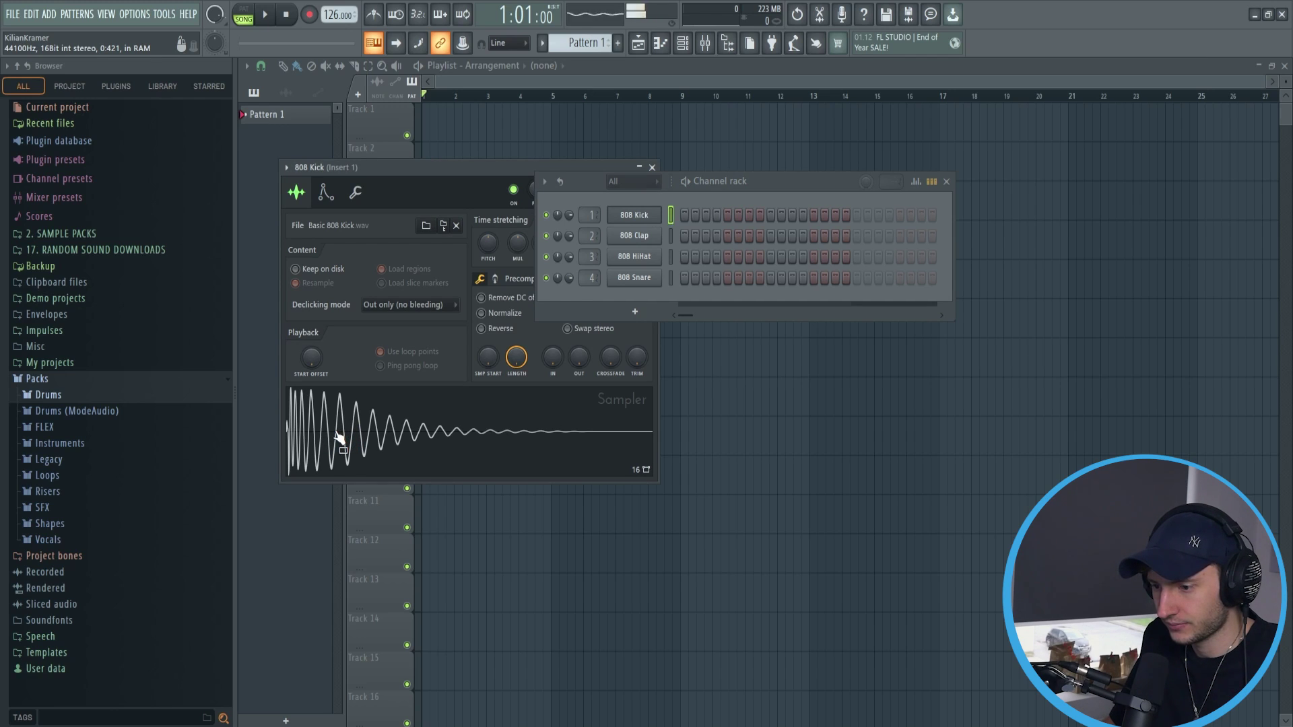
click(634, 236)
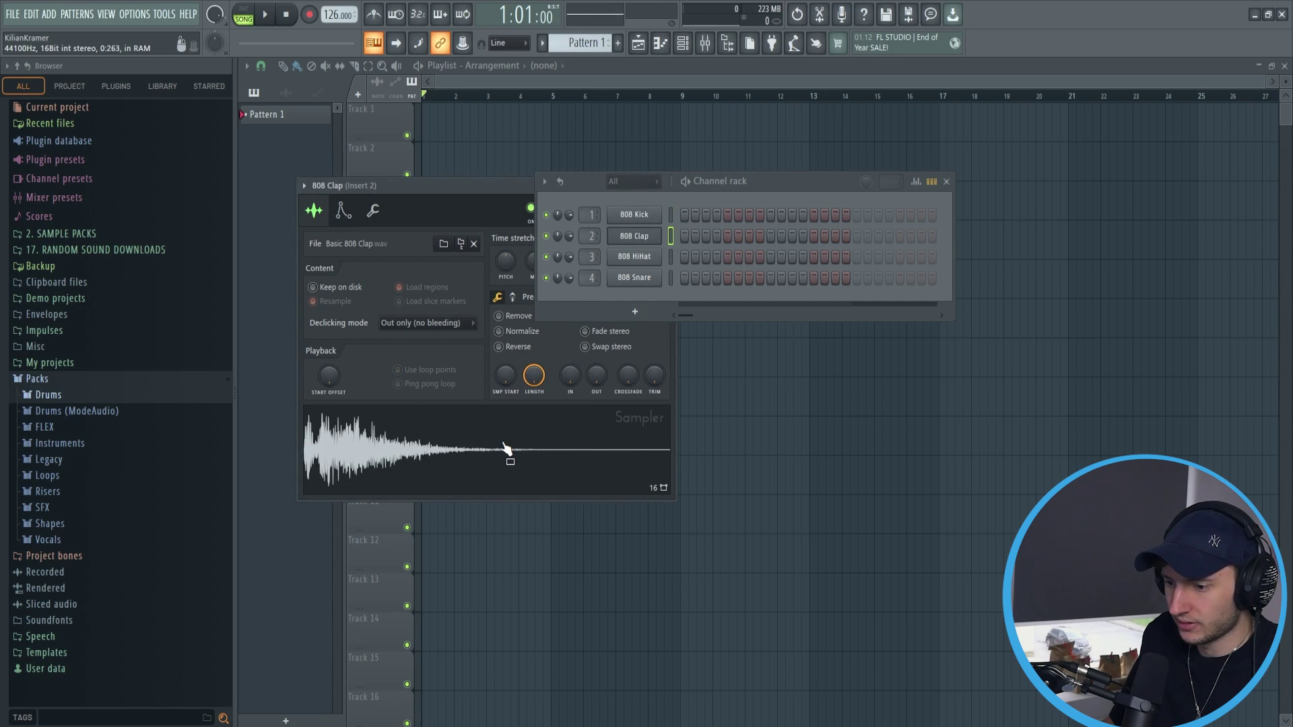
click(507, 450)
drag(510, 187, 499, 327)
click(605, 329)
- Program the 808 Kick on steps 1, 5, 9 and 13 of Pattern 1, and play it in pattern mode
drag(765, 182, 680, 192)
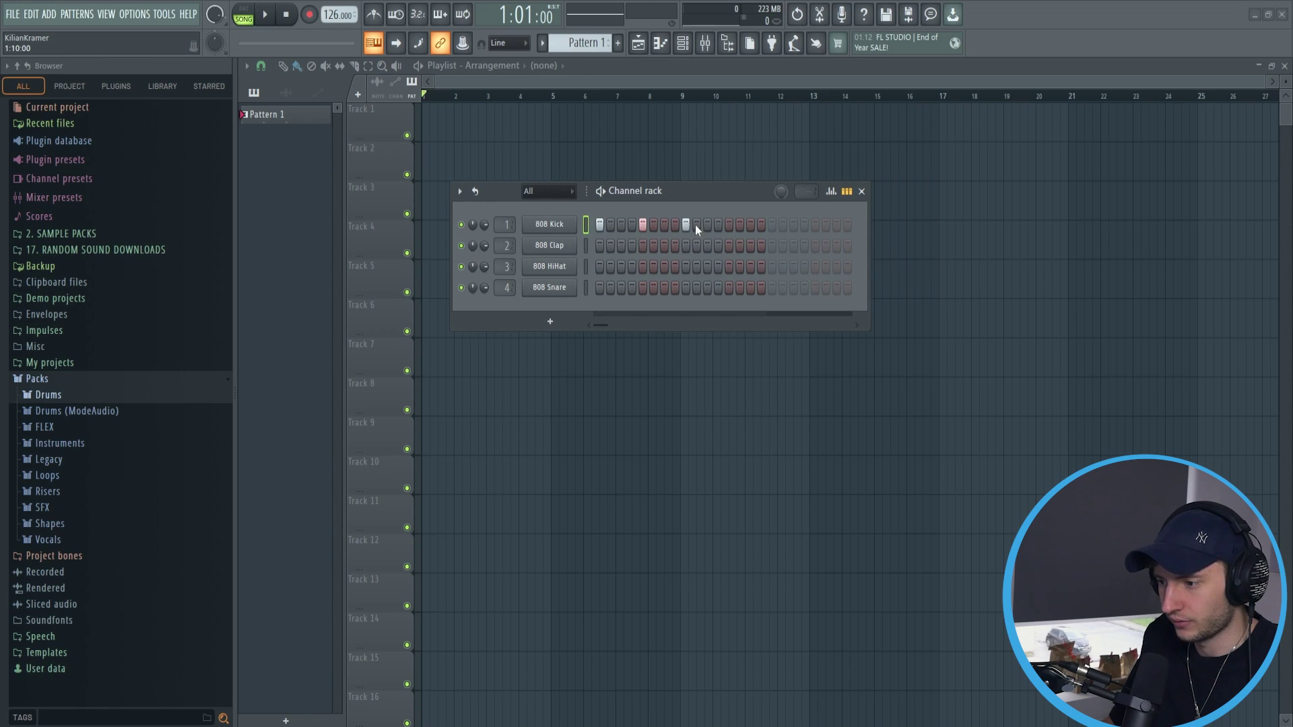
click(727, 225)
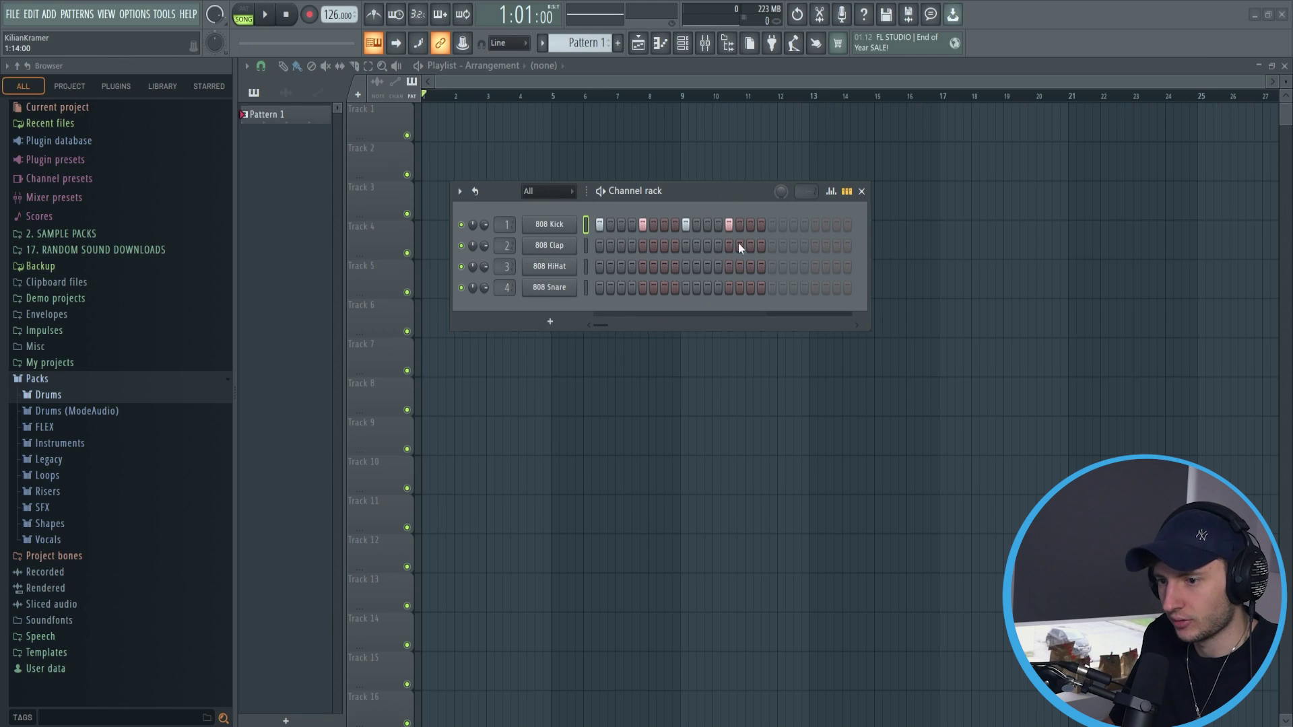
click(244, 13)
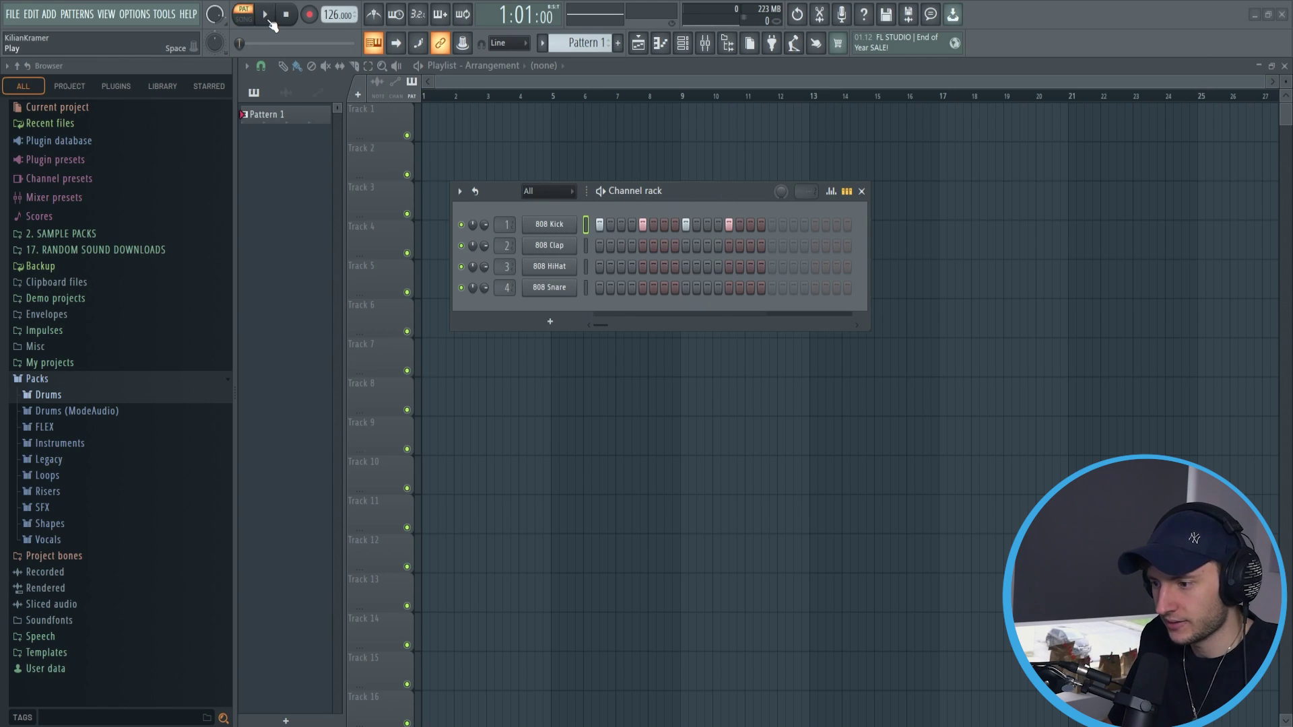
click(267, 16)
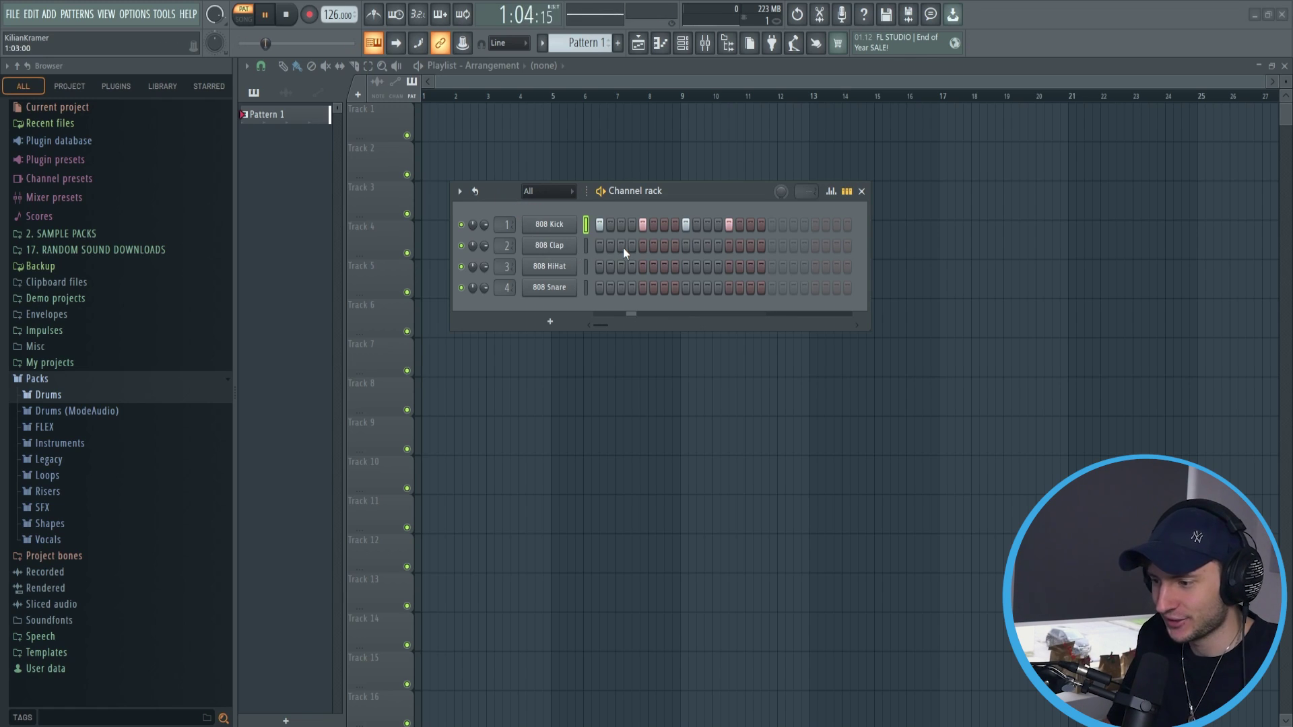
- Program the 808 Clap on steps 5 and 13 and the 808 HiHat on steps 3, 7, 11 and 15, and stop playback
click(642, 246)
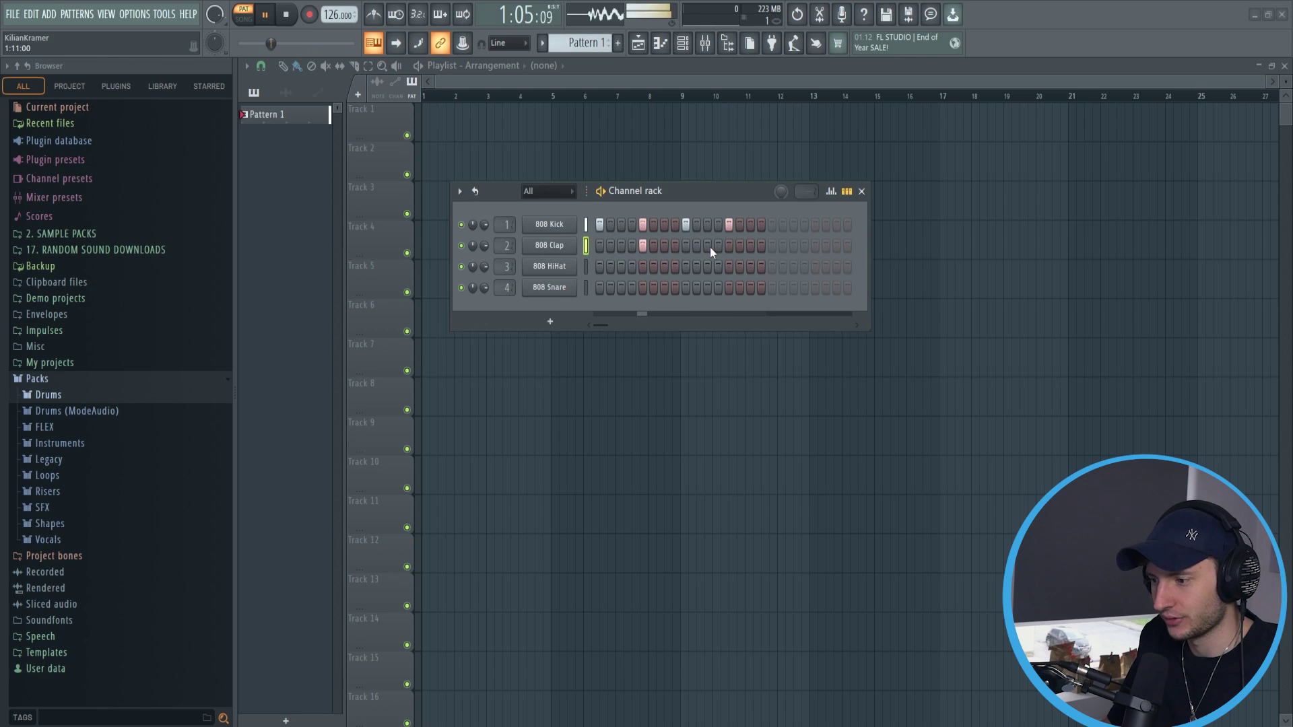
click(728, 246)
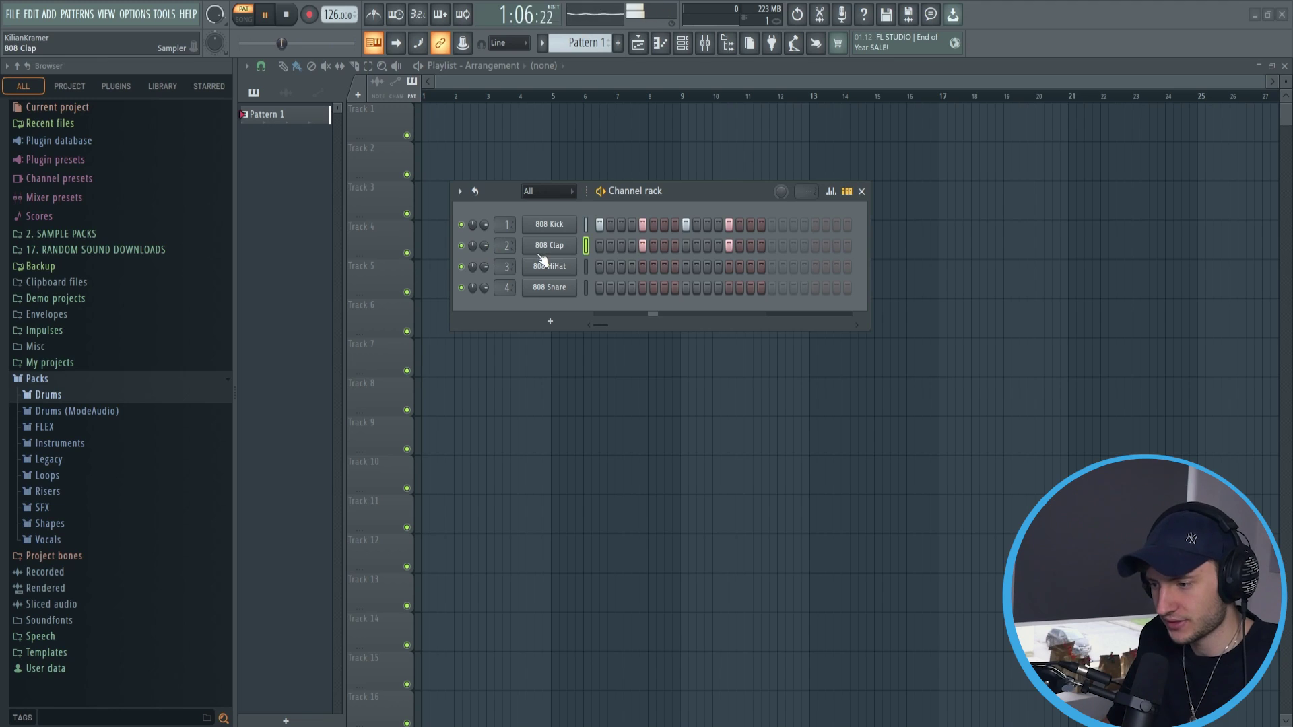
click(621, 267)
click(665, 267)
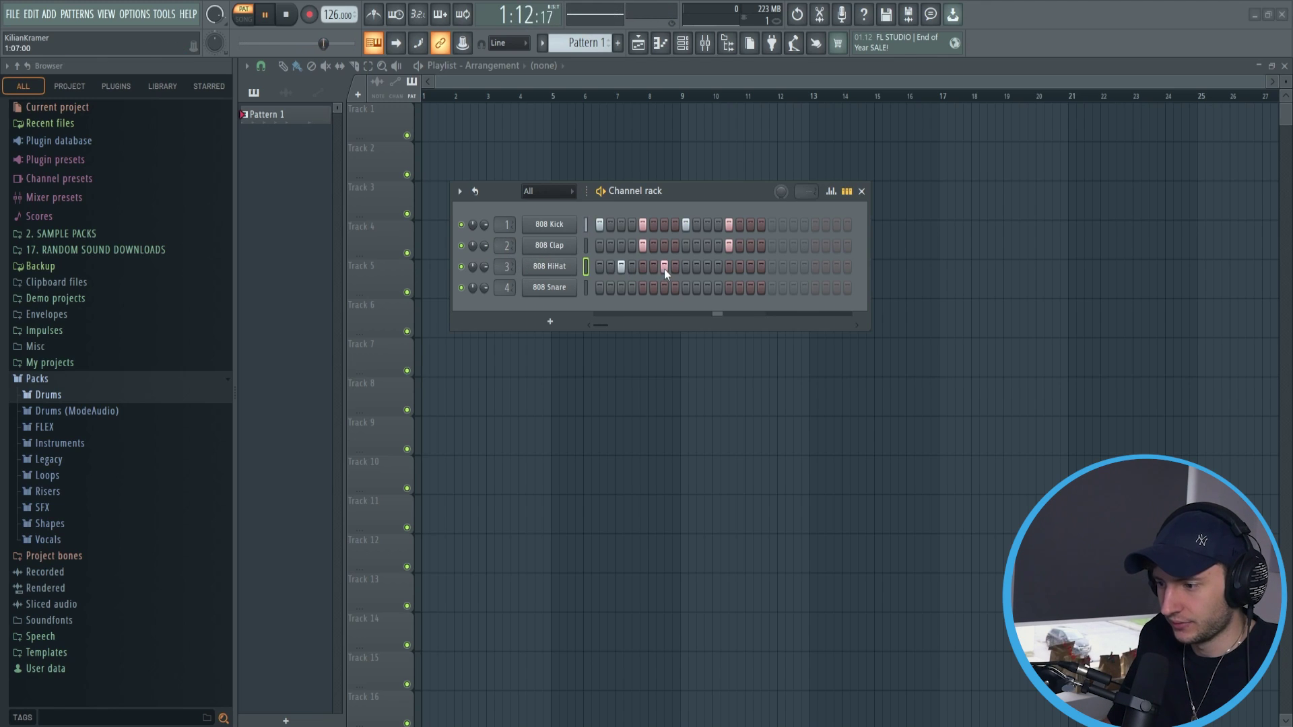
click(707, 267)
click(750, 267)
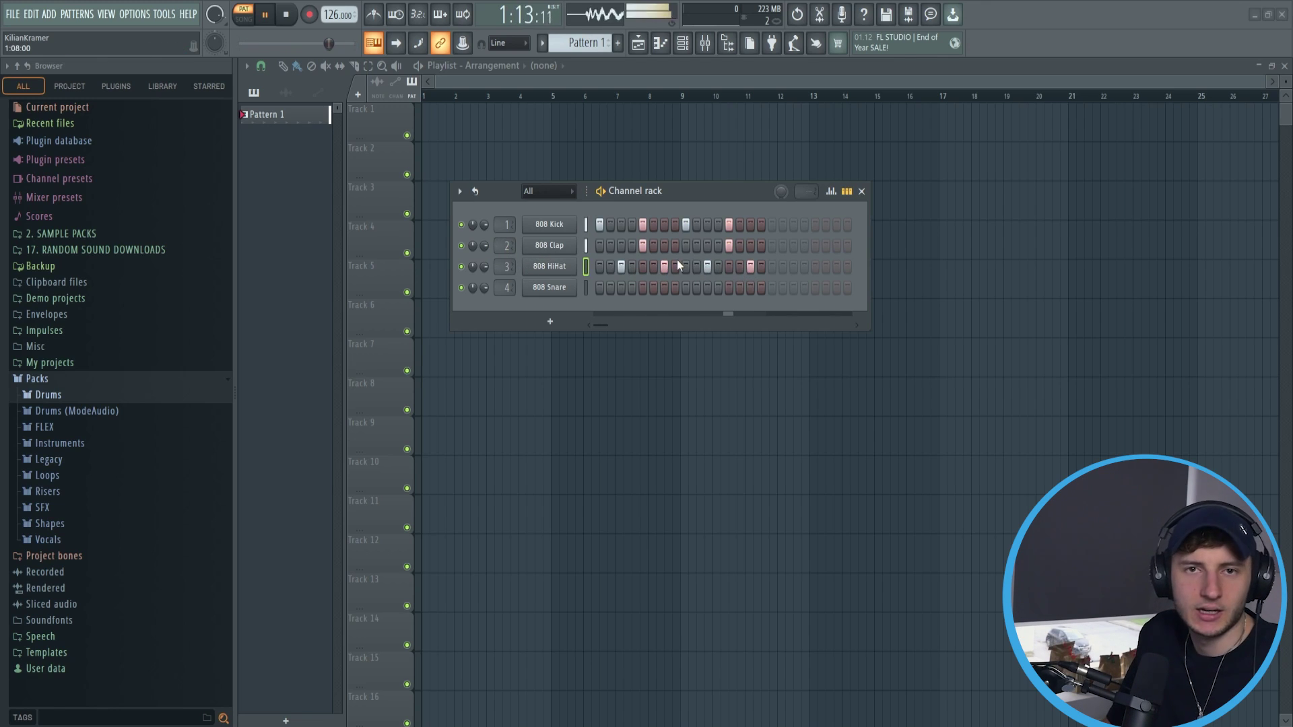
key(space)
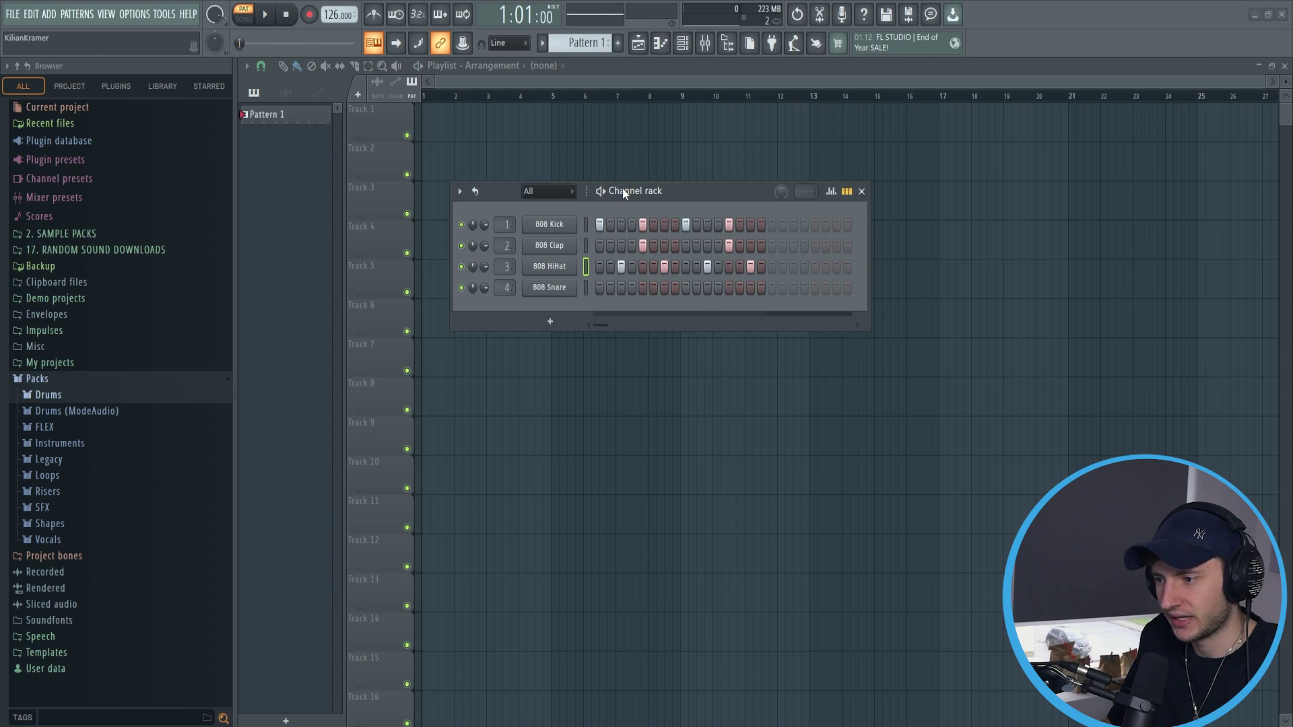
- Rename Pattern 1 as Kick+Clap
click(582, 44)
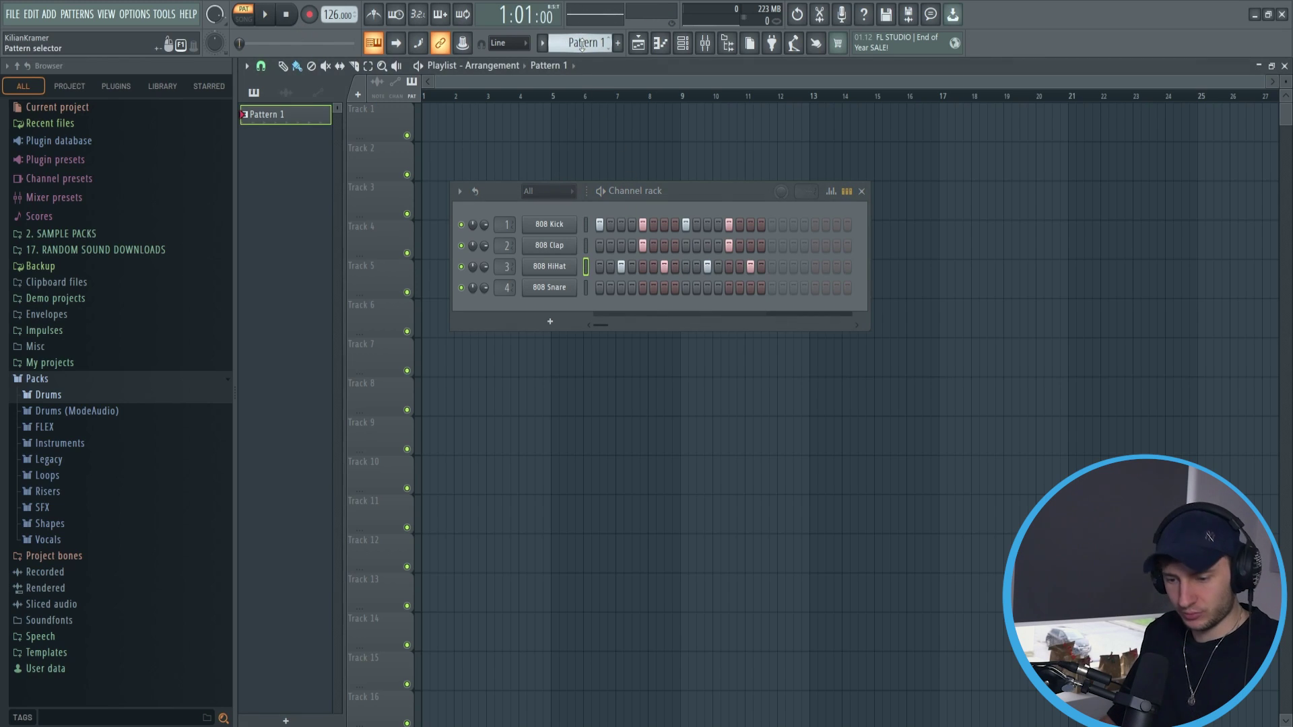
key(F2)
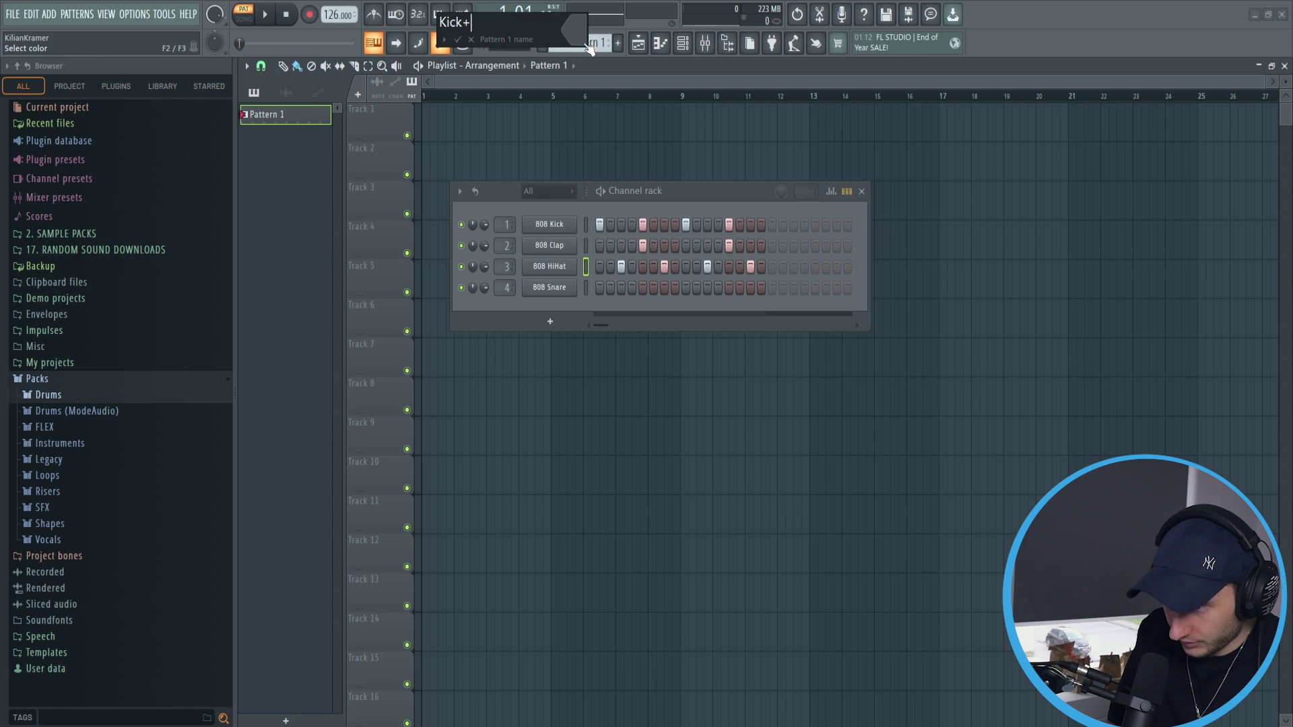
text(Kick+Clap)
key(Return)
- Clear all 808 HiHat steps from the Kick+Clap pattern and play it back
click(751, 266)
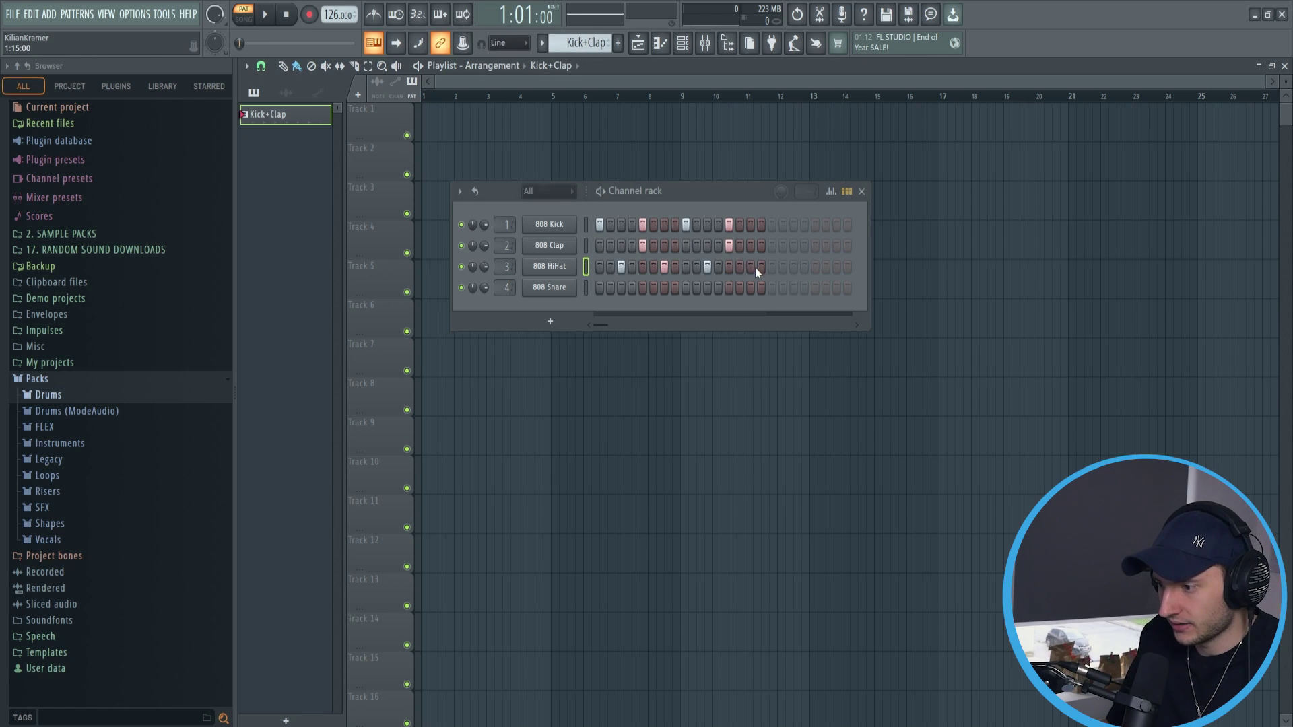
key(space)
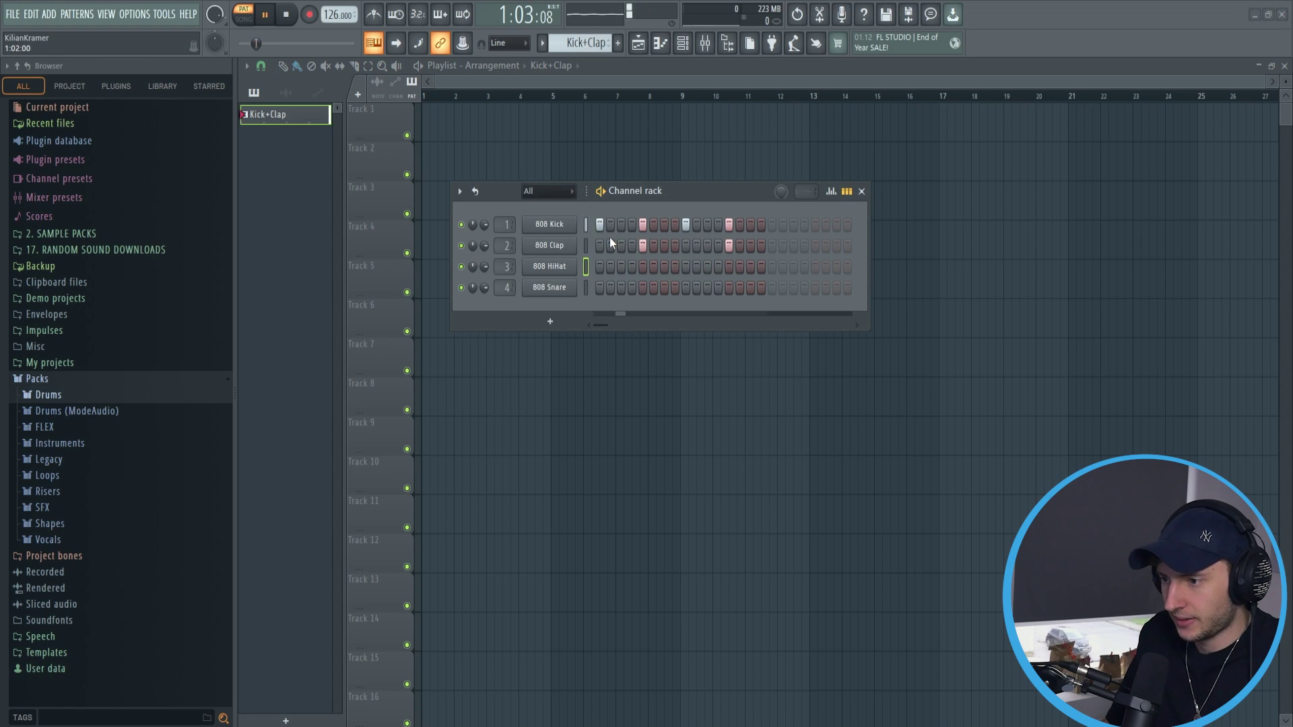
key(space)
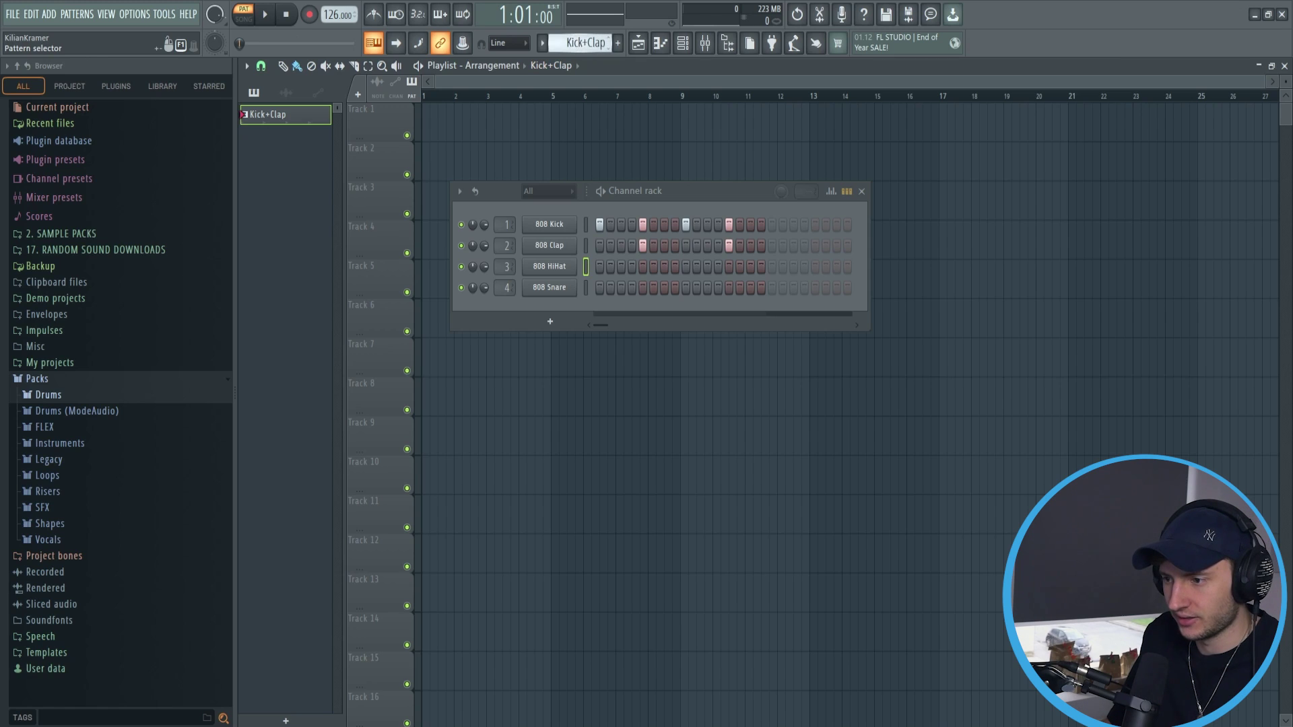
- Paint Kick+Clap clips on playlist Track 1 across bars 5 to 12 and play the arrangement in song mode
drag(558, 124, 794, 137)
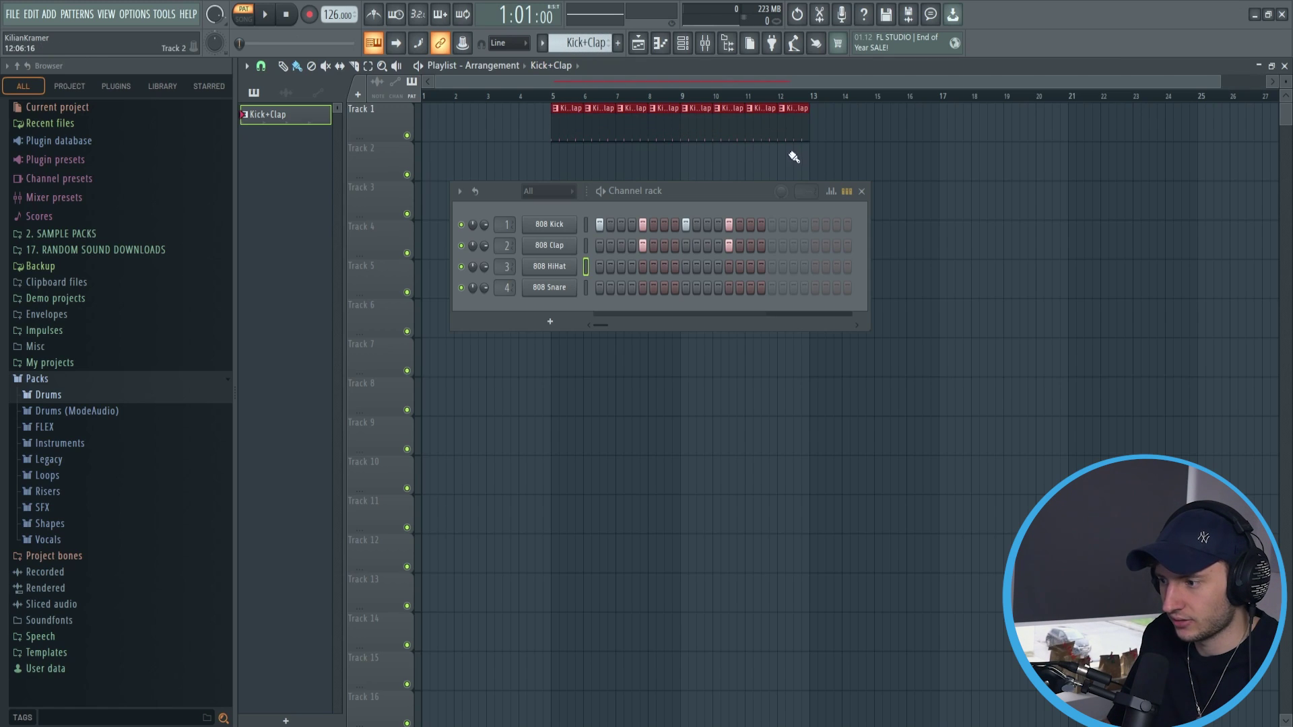
mouse_move(733, 194)
mouse_down()
mouse_move(842, 268)
mouse_move(1103, 355)
mouse_up()
key(l)
key(space)
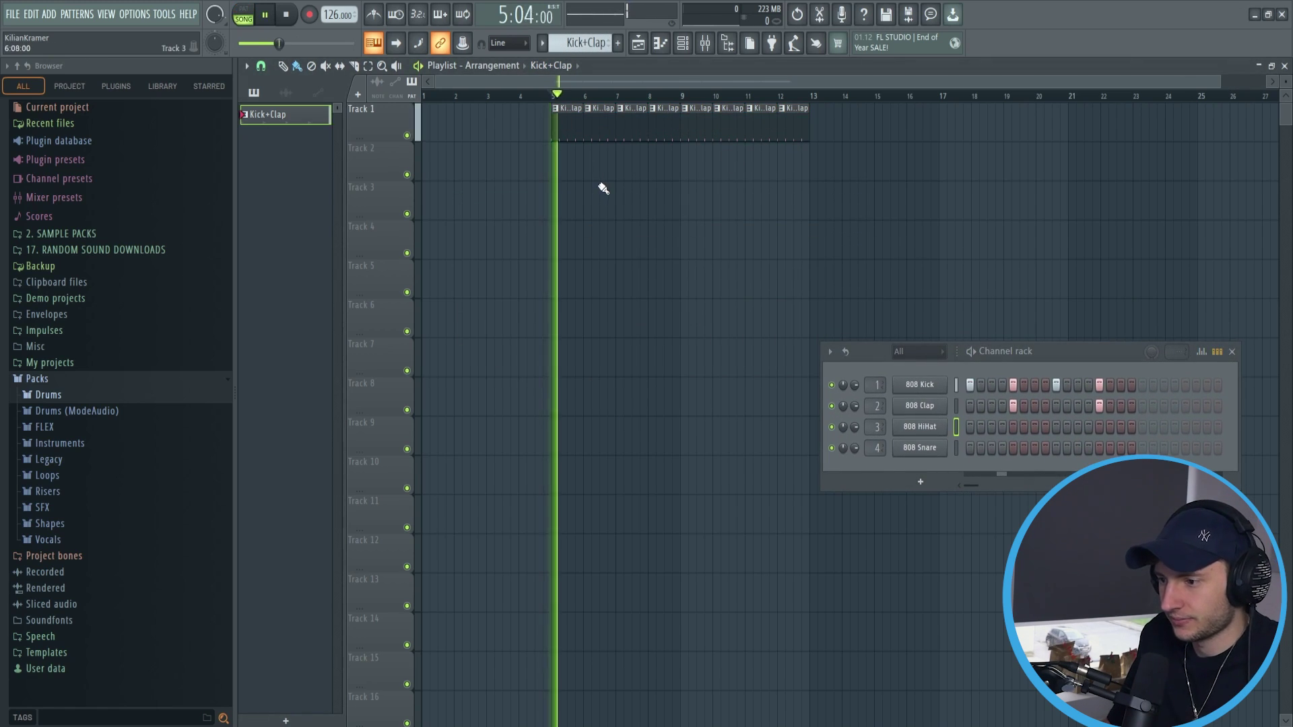
key(space)
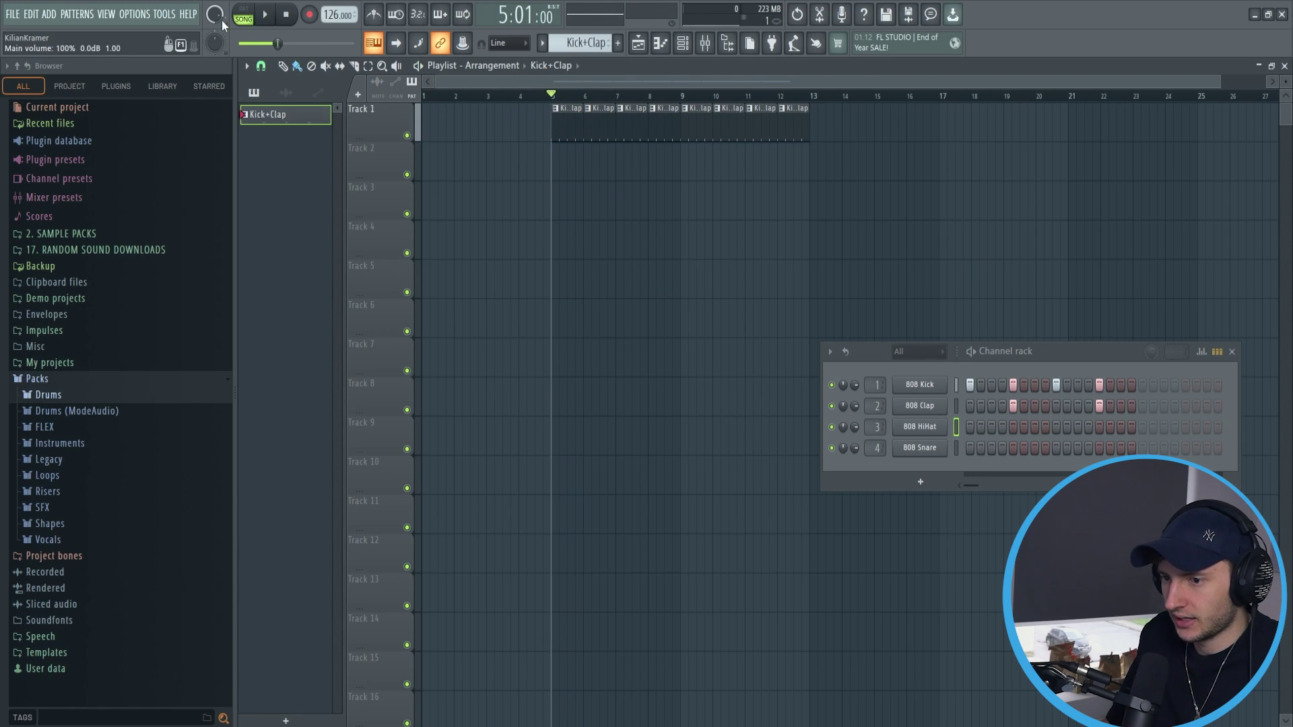
- Compare playback of the Kick+Clap pattern in pattern mode and song mode, and set the playlist position to bar 7
click(244, 15)
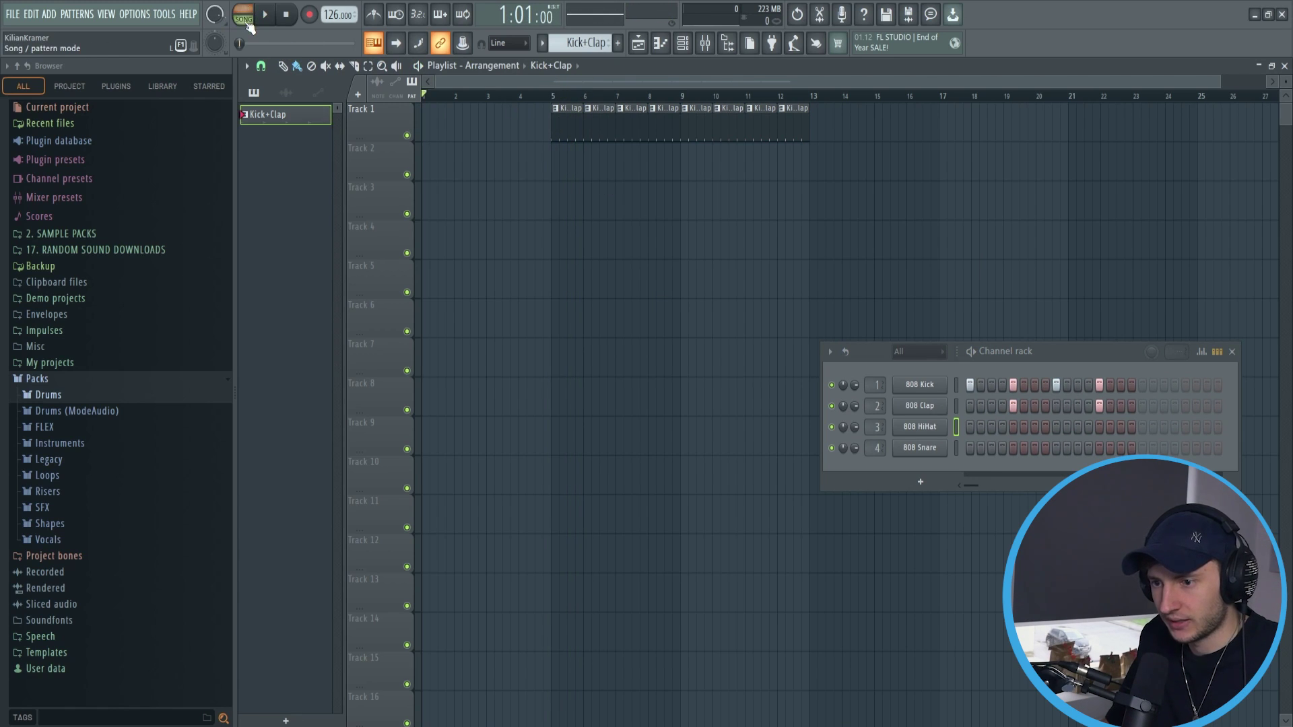
drag(1054, 367, 820, 290)
key(space)
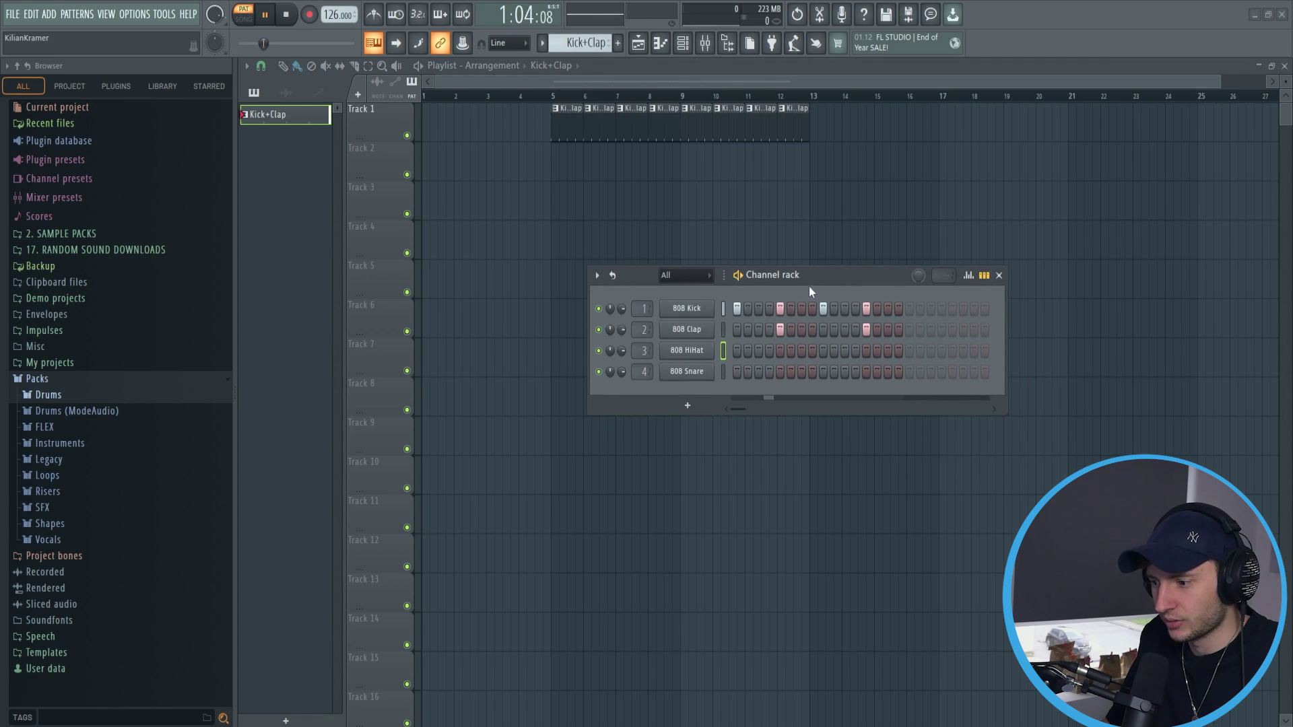
click(555, 100)
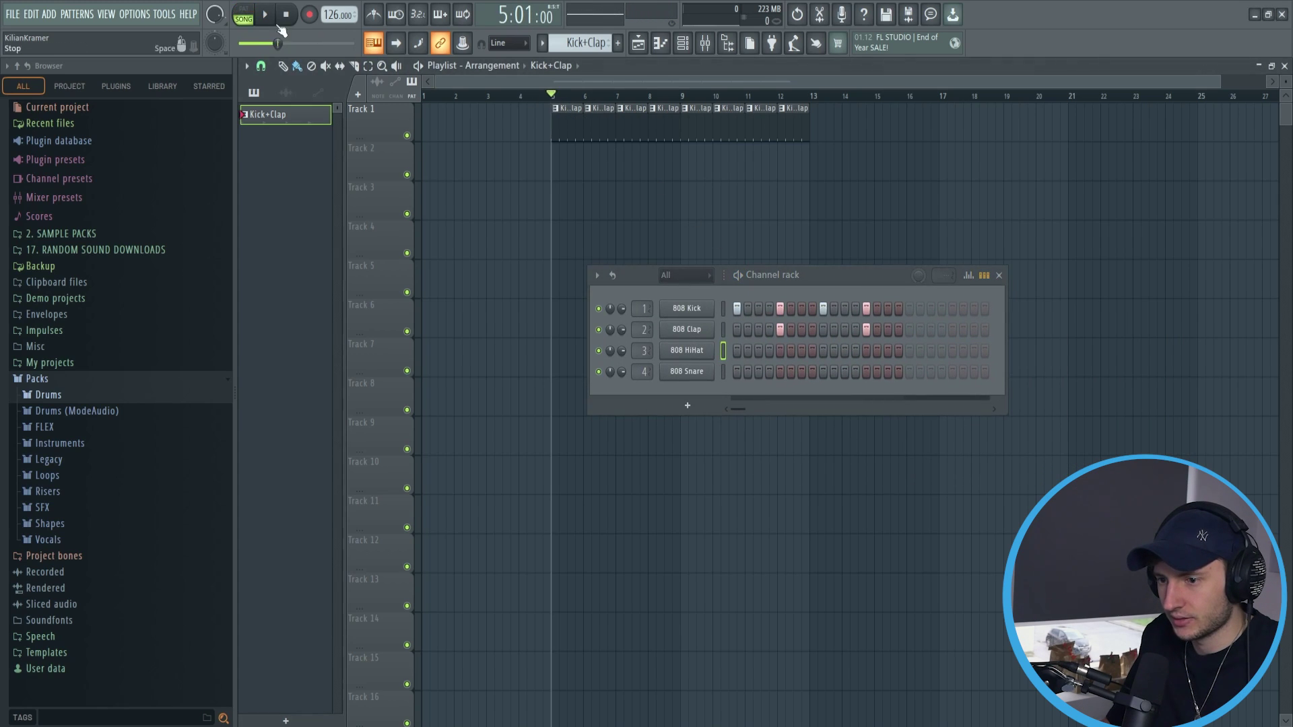
key(space)
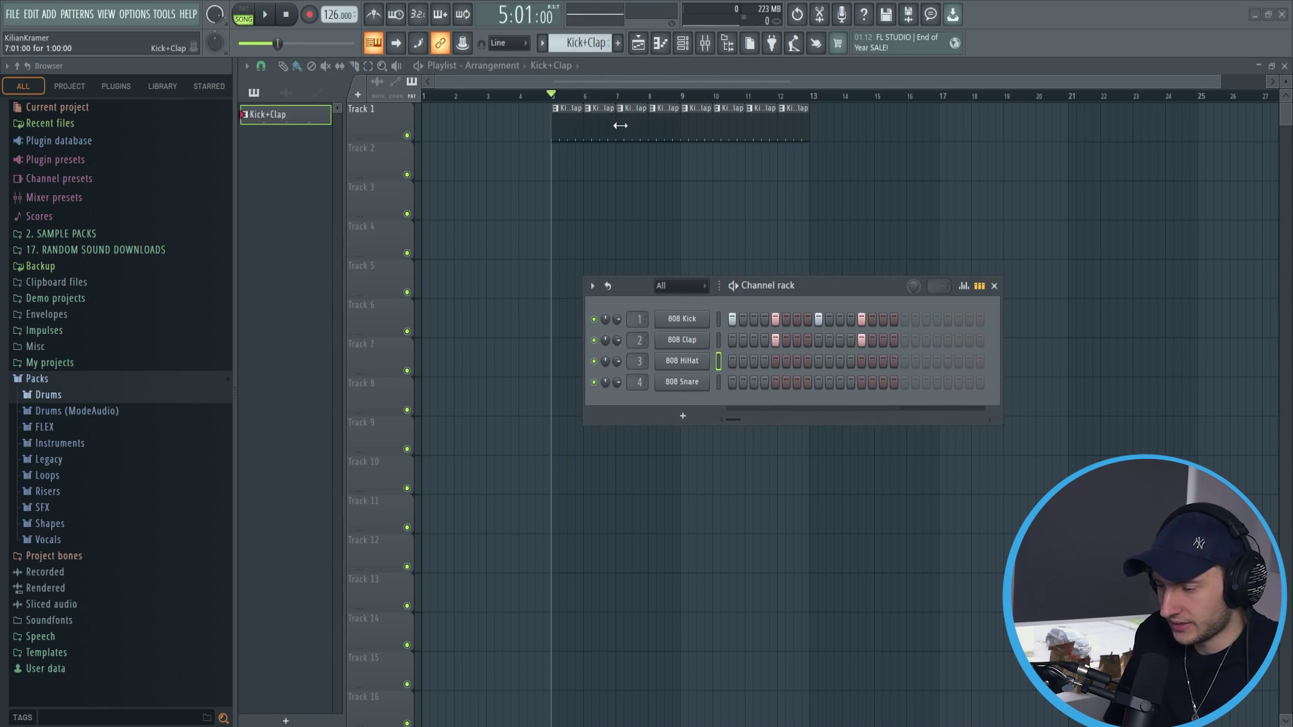
click(619, 97)
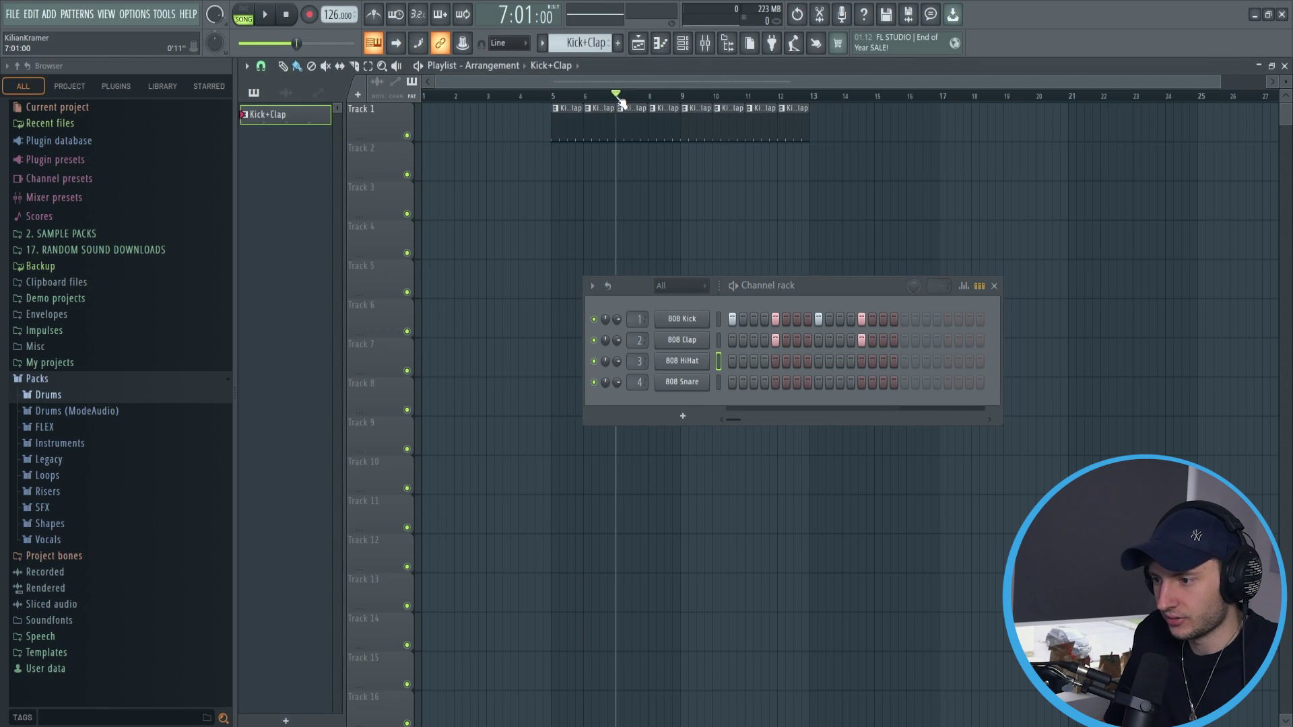
mouse_move(619, 95)
mouse_down()
mouse_move(677, 102)
mouse_move(618, 97)
mouse_up()
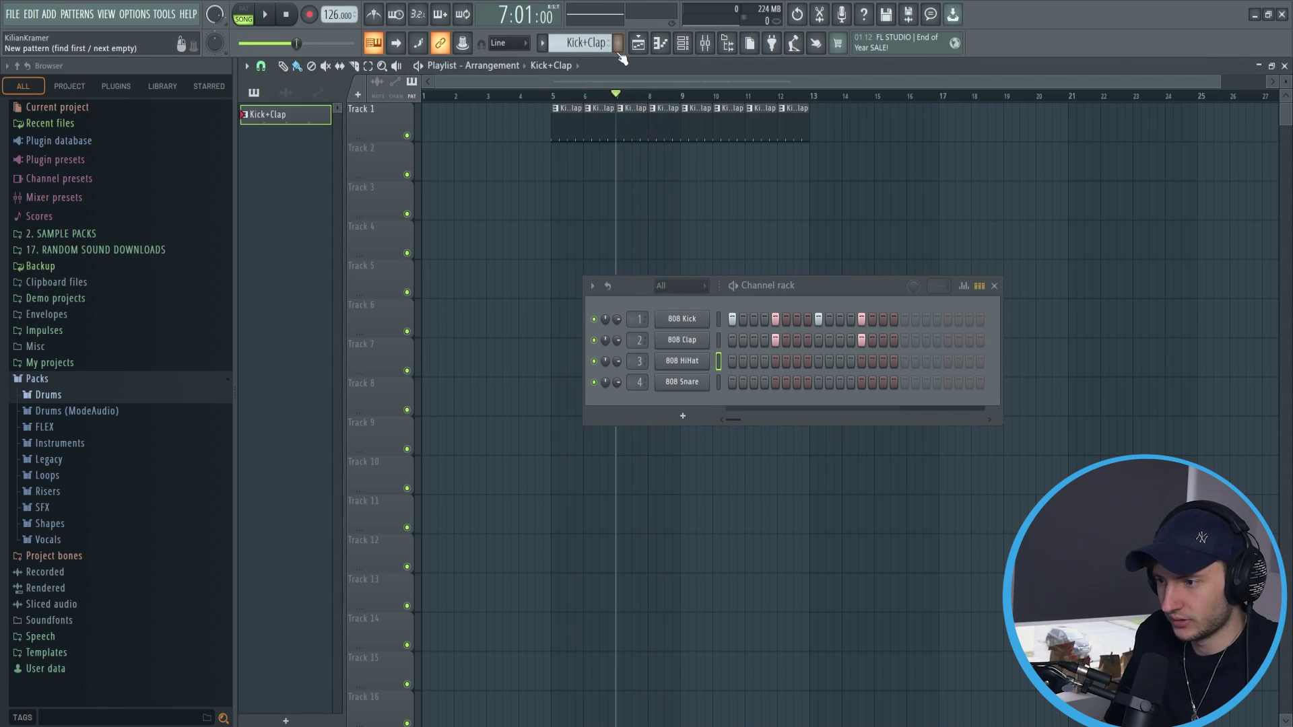
- Create a new pattern named Hihats with the 808 HiHat on steps 3, 7, 11, 15 and 16, and play it in pattern mode
click(617, 43)
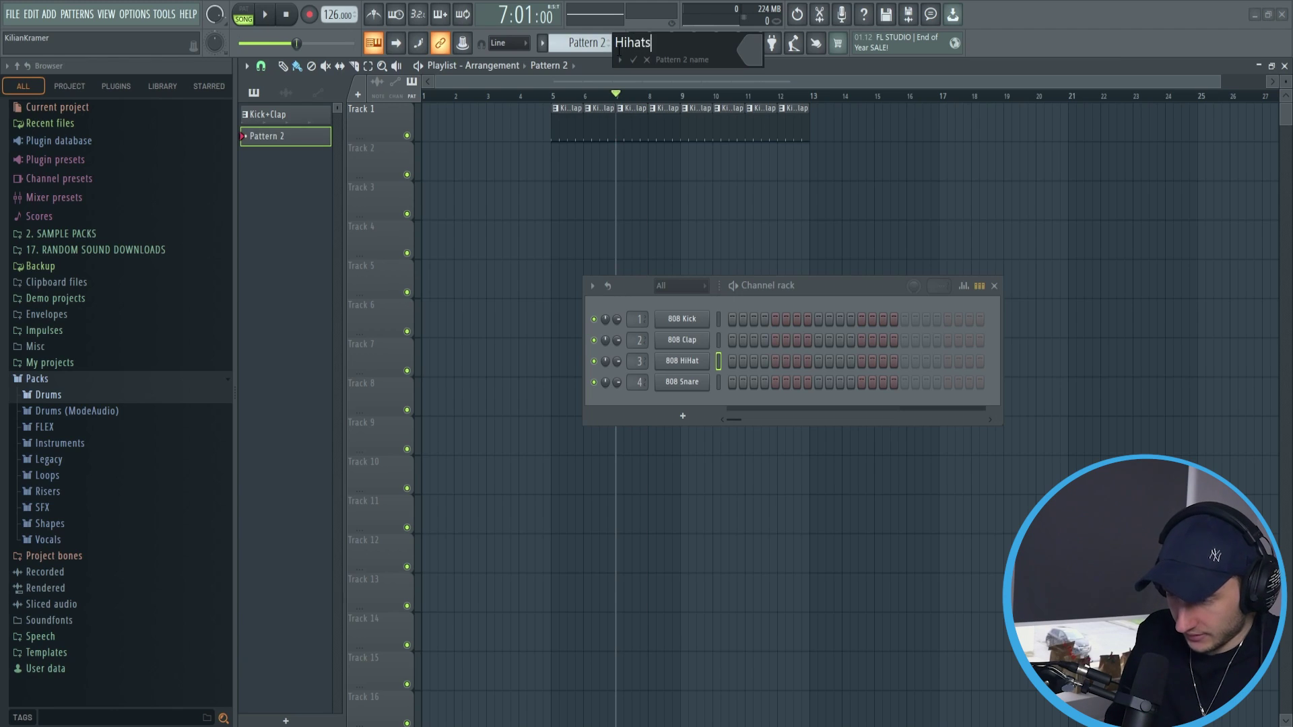
key(Return)
click(754, 361)
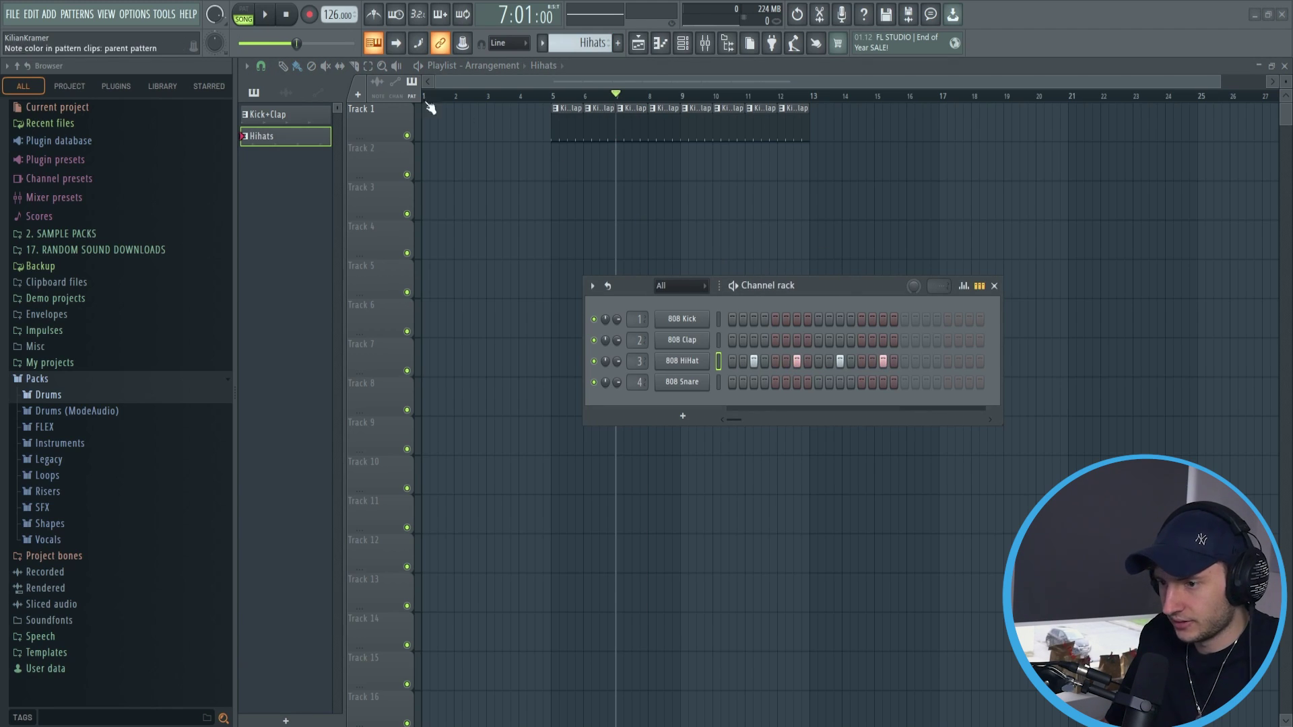
key(l)
key(space)
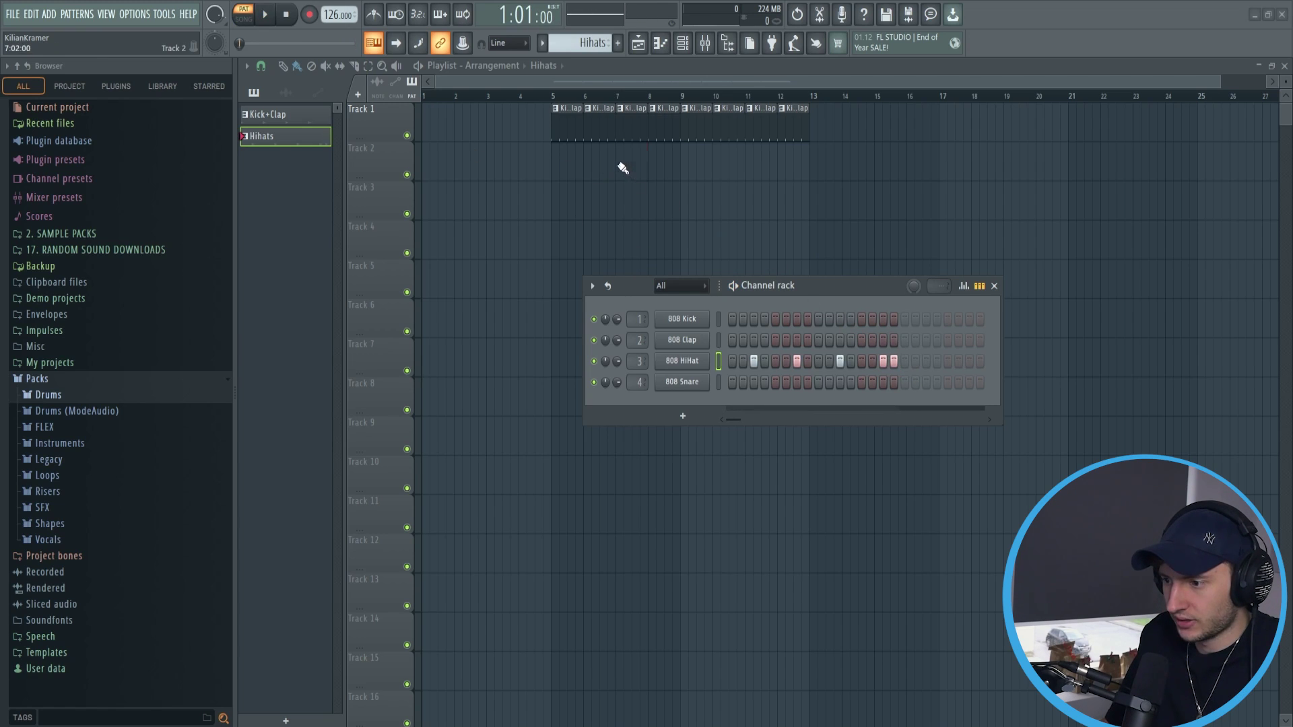
- Place two Hihats clips on Track 2 at bars 7 and 8, and play the song from bar 5
drag(623, 168, 664, 167)
click(553, 95)
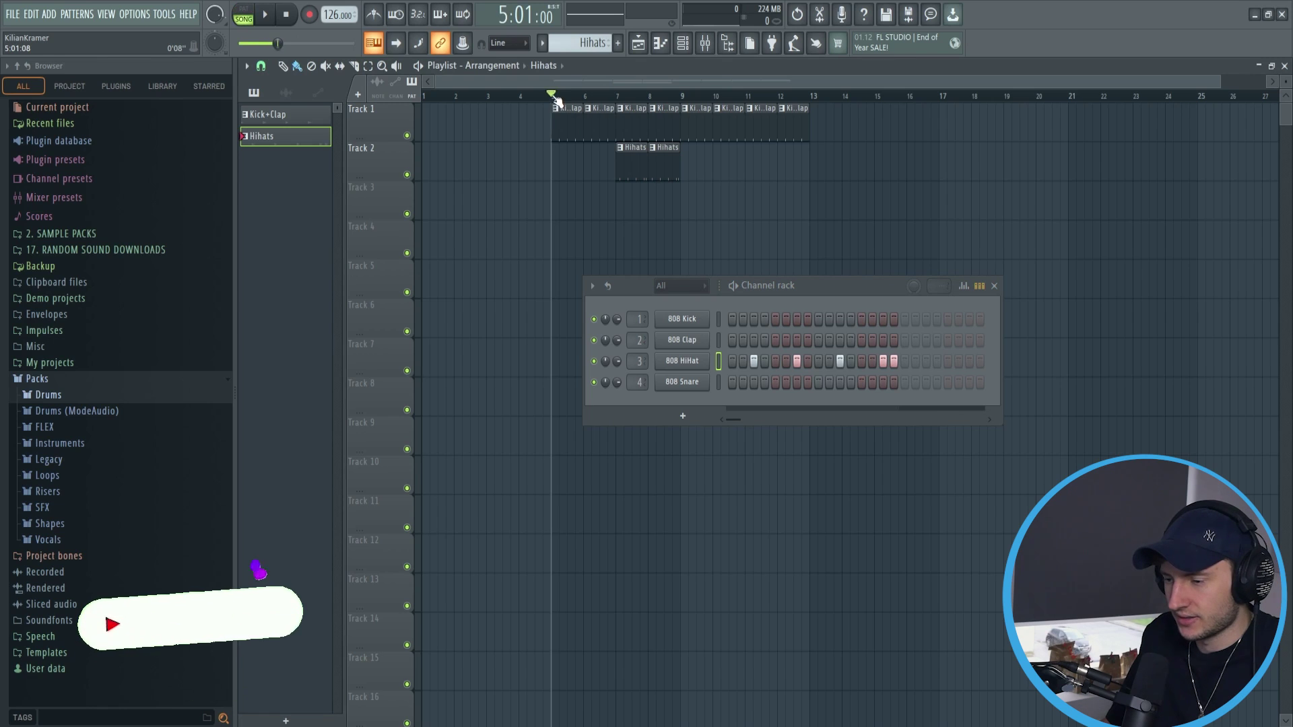
key(space)
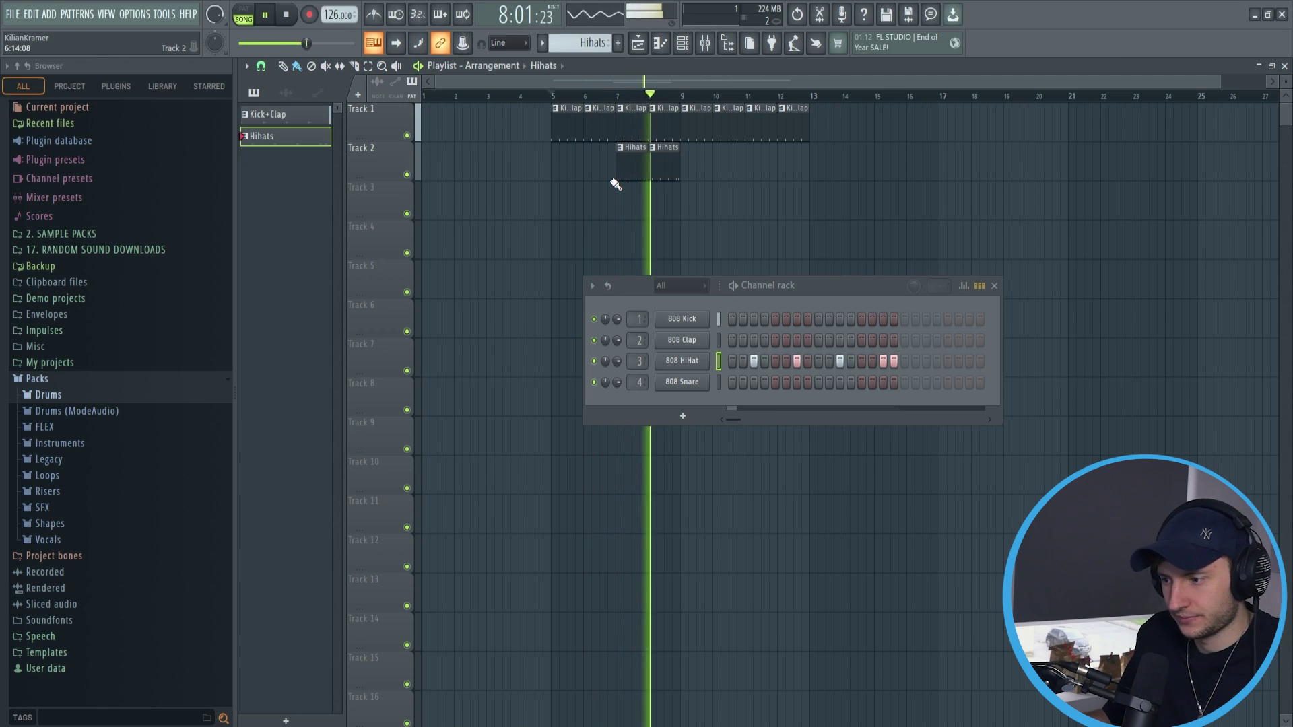
key(space)
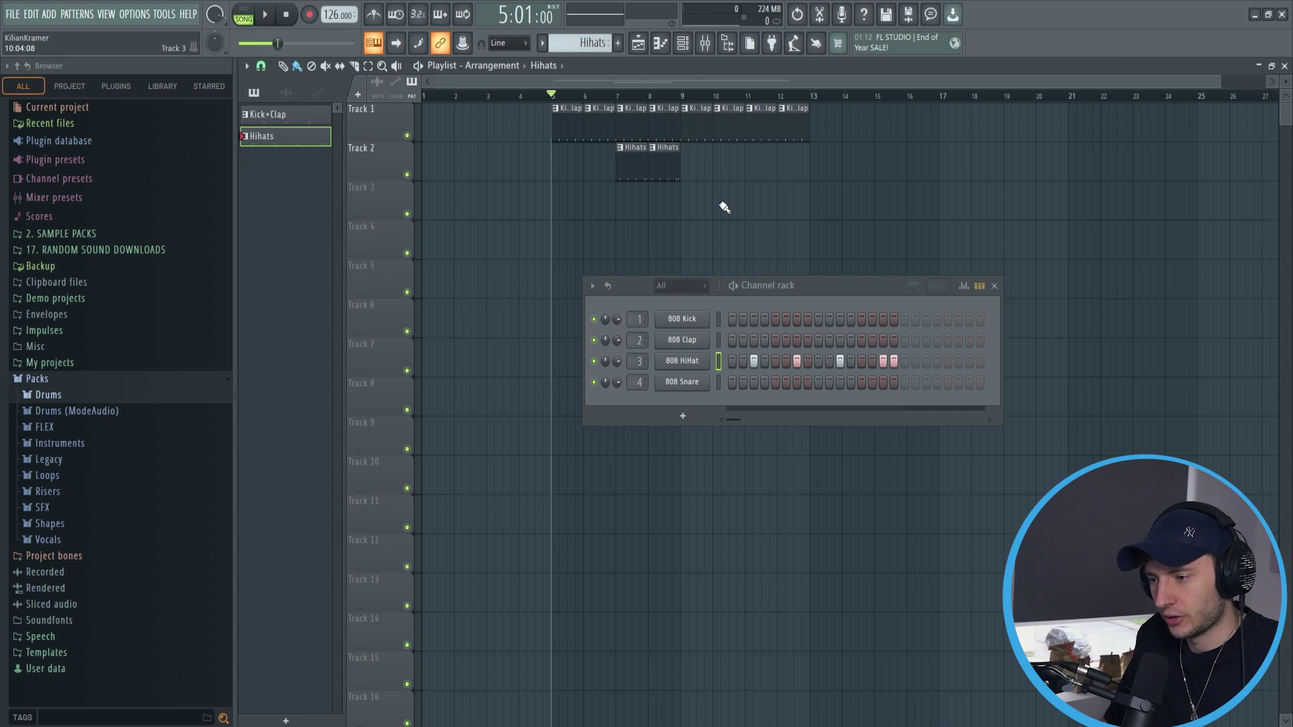
- Reposition the Channel rack below the playlist clips and add a third Hihats clip at bar 9 on Track 2
drag(831, 291, 684, 218)
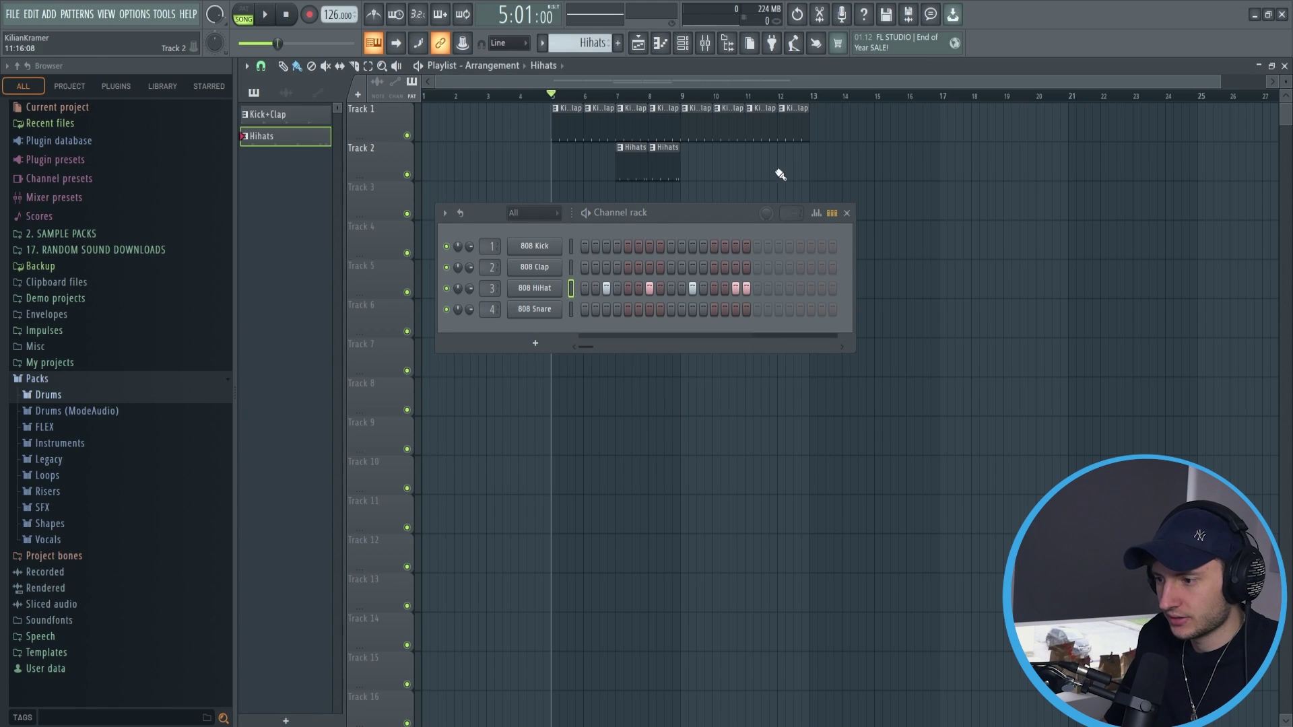
click(701, 174)
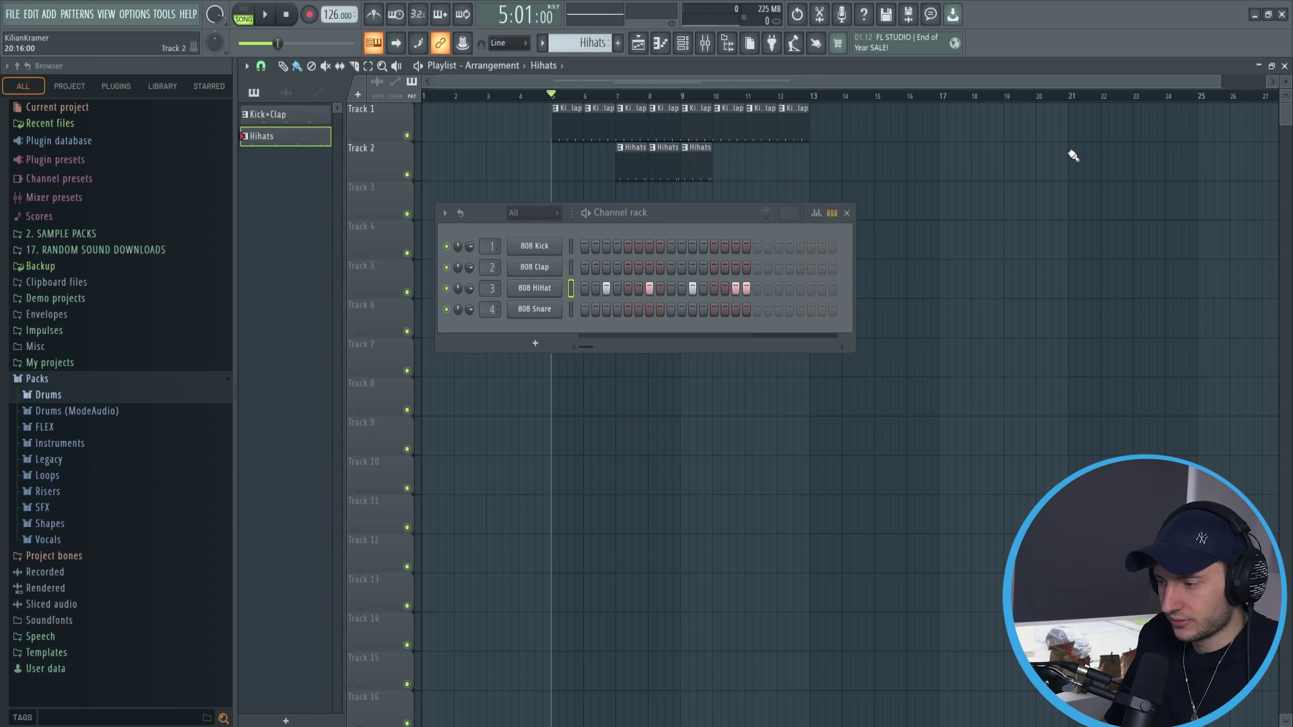
drag(716, 205, 653, 202)
click(846, 271)
click(683, 43)
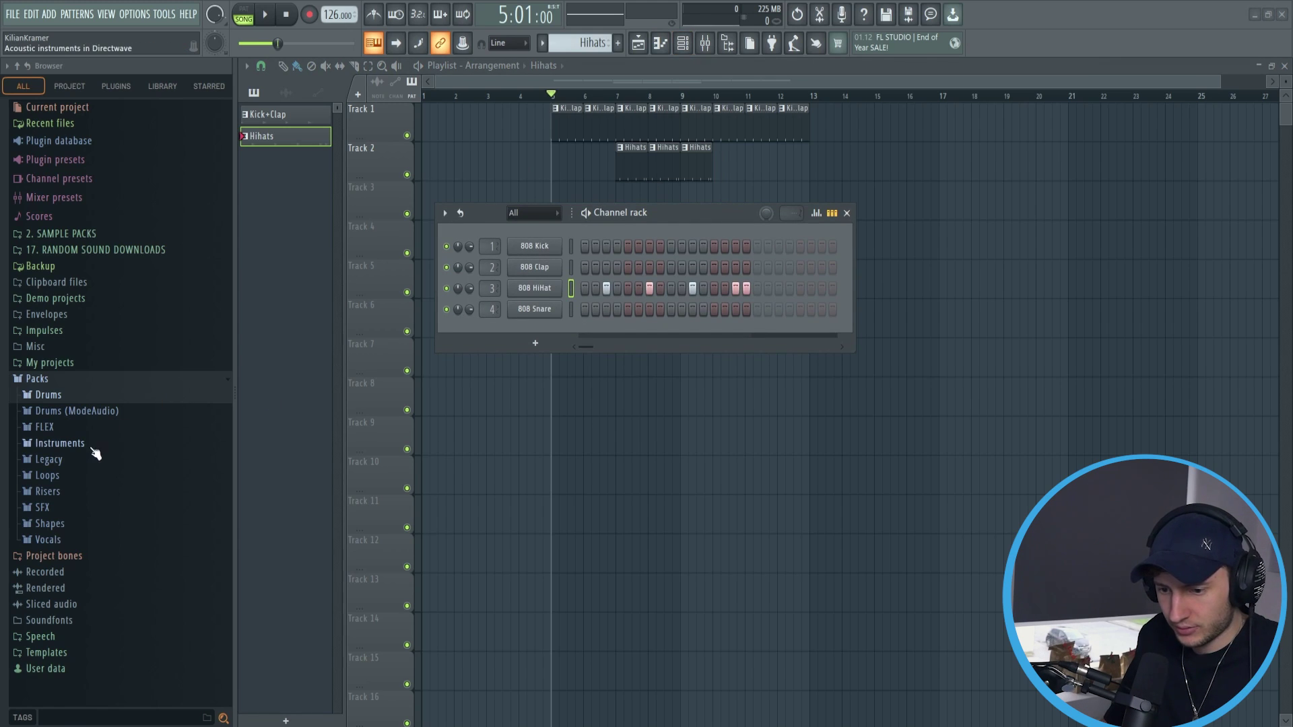
- Expand the Drums pack in the browser and open the 808 Kick sampler in the Kick+Clap pattern
click(67, 397)
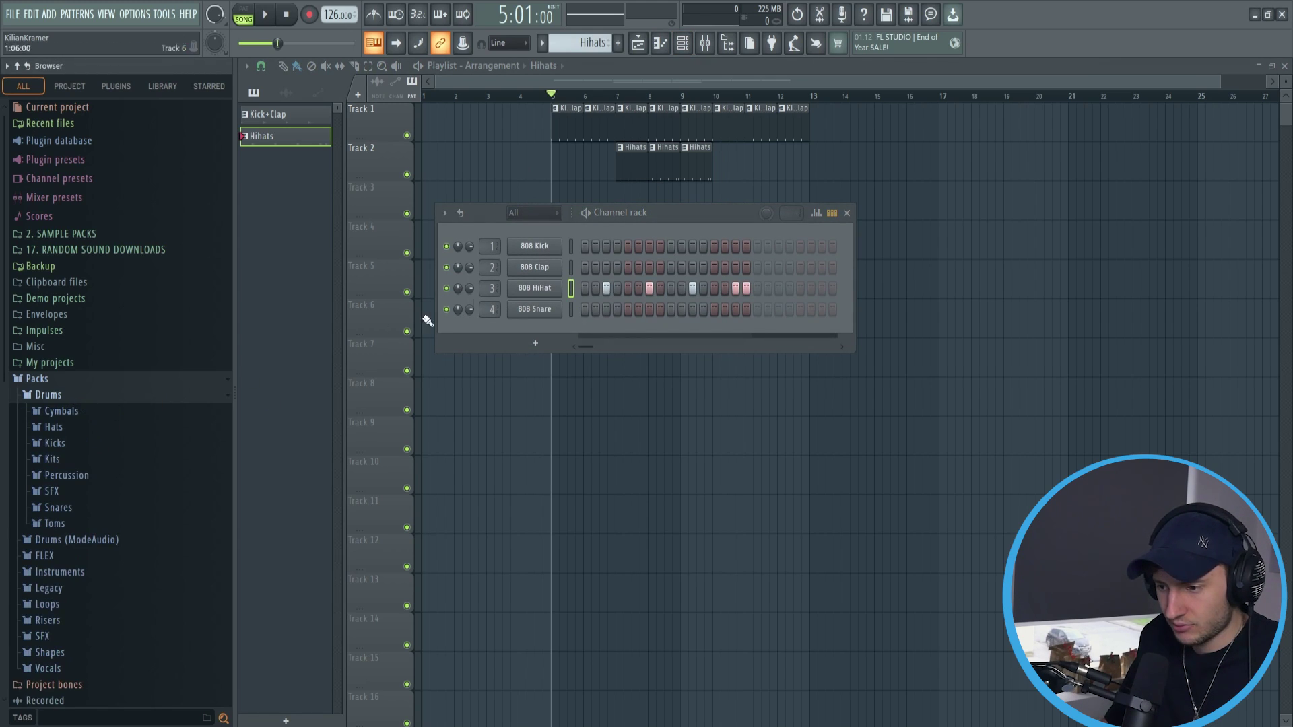
click(592, 42)
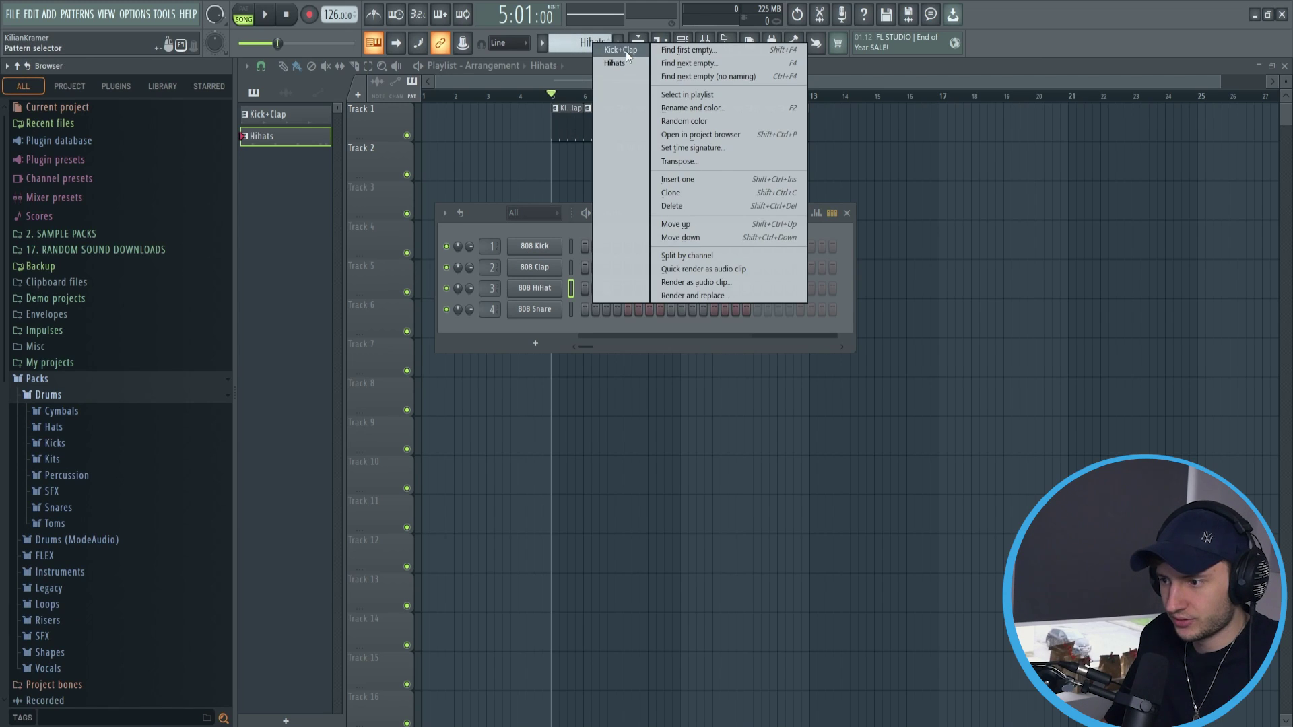
click(624, 51)
click(534, 247)
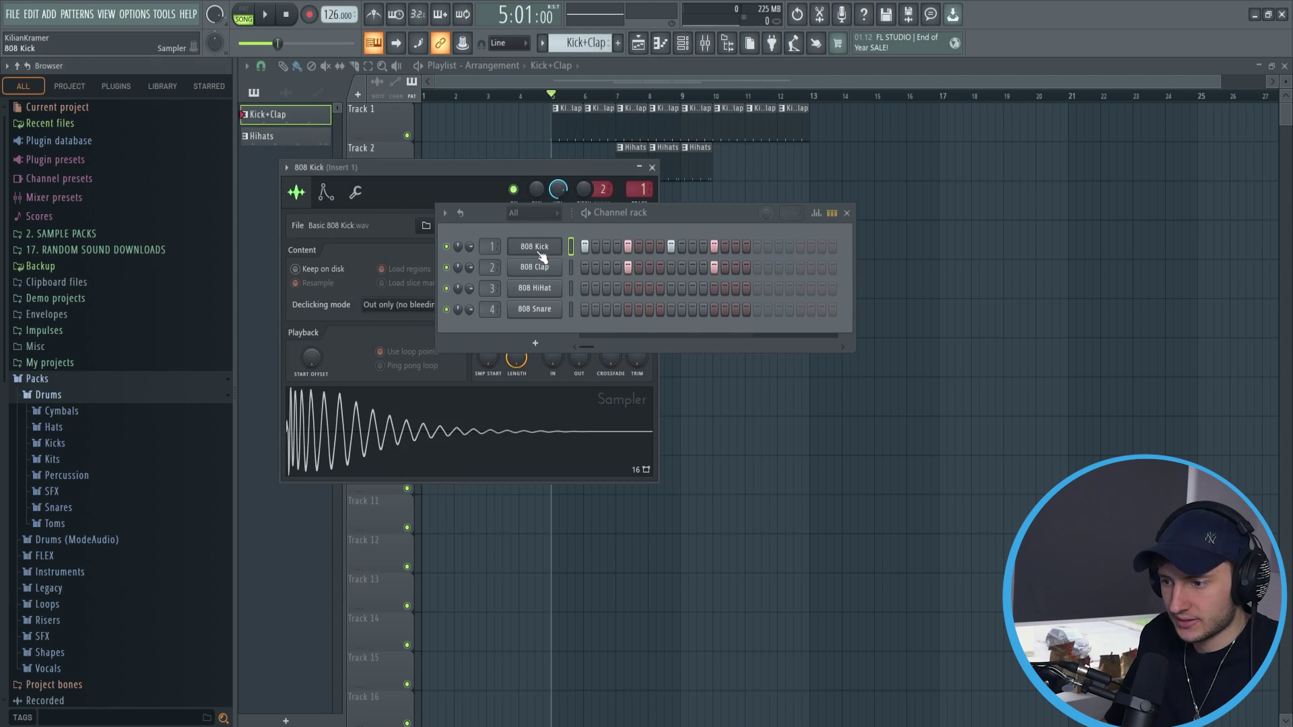
- Audition samples in the Kicks folder and replace the 808 Kick channel's sample with FPC 5 Kick
click(54, 443)
click(79, 446)
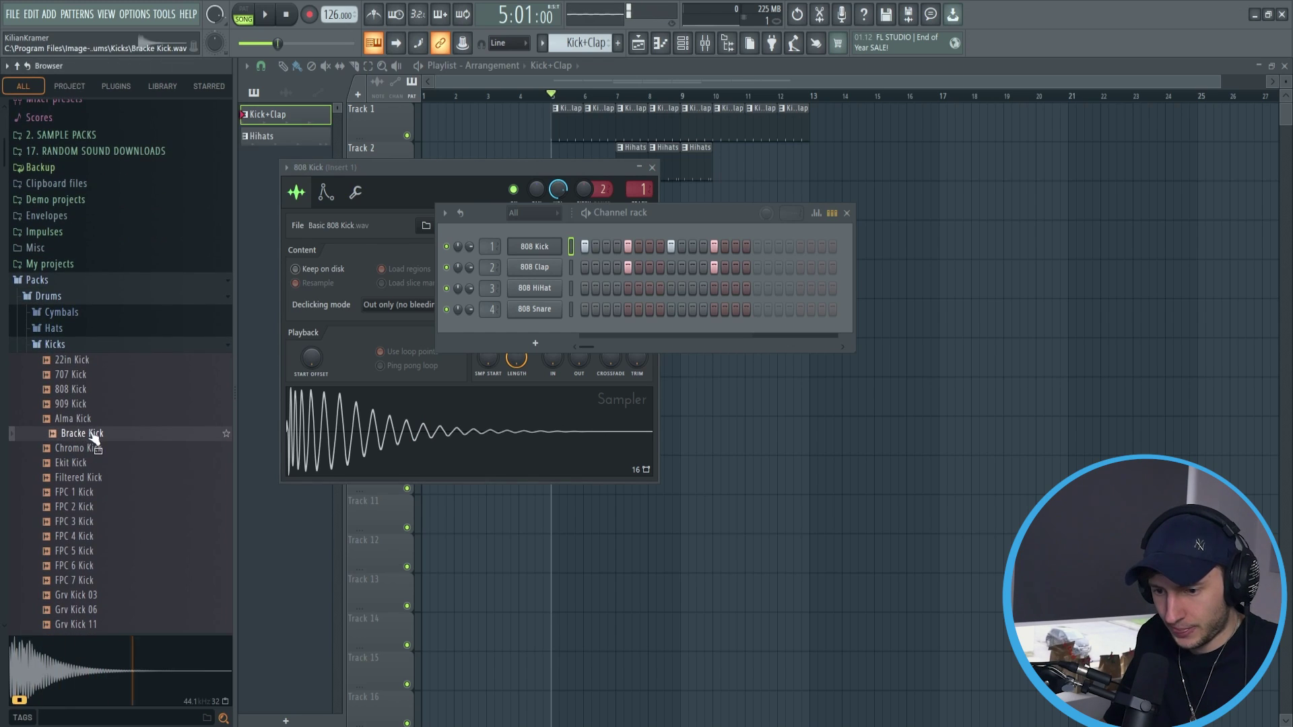
click(93, 420)
click(94, 407)
click(95, 392)
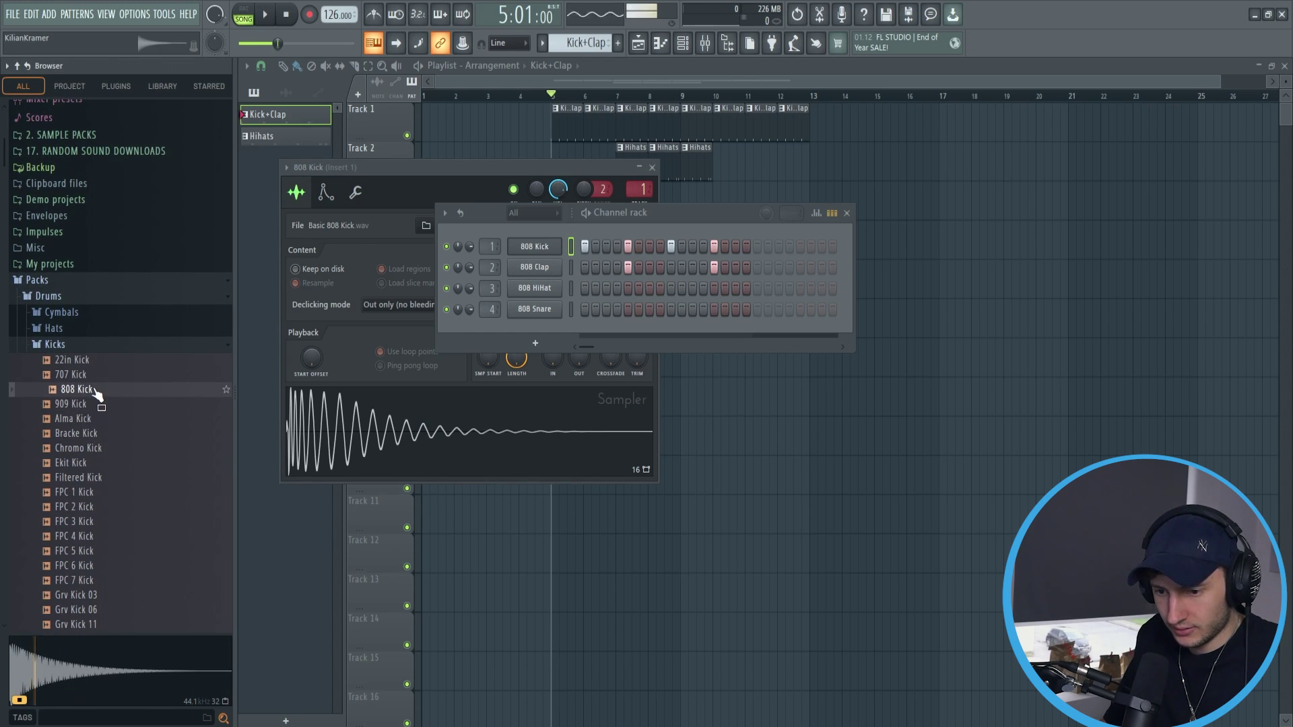
click(94, 524)
click(95, 539)
click(87, 551)
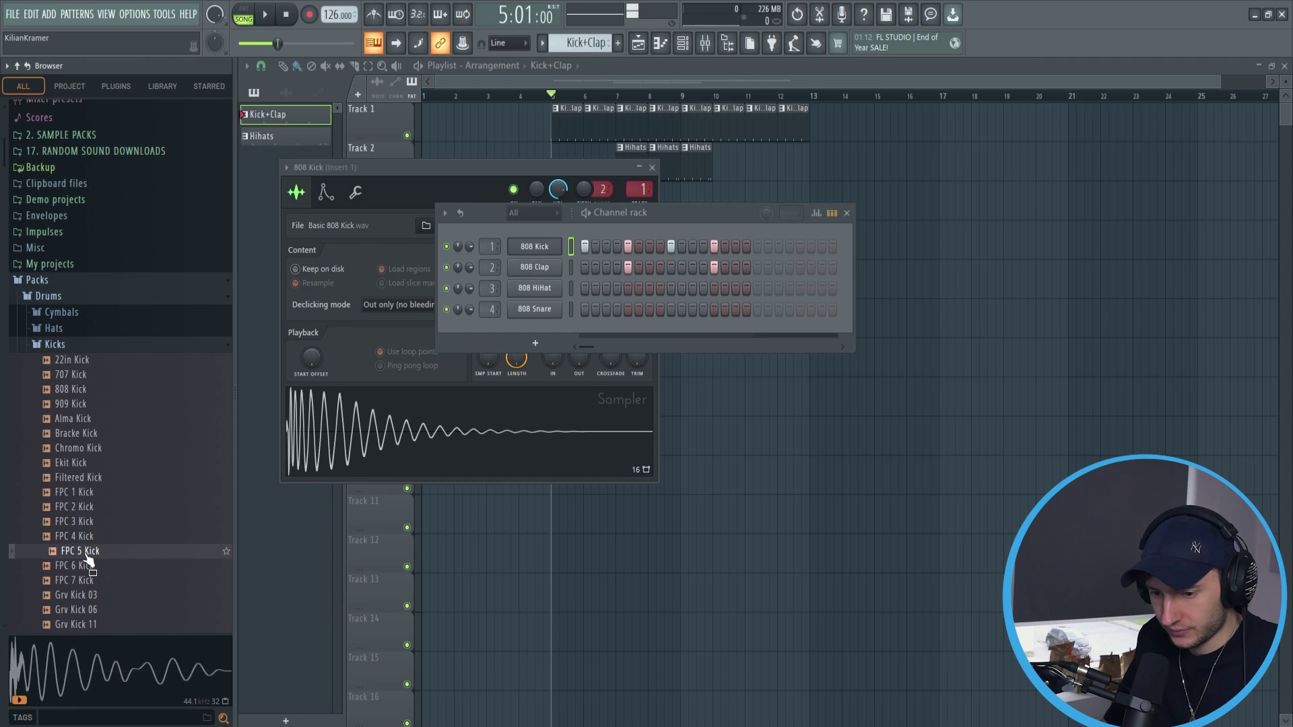
drag(87, 551, 529, 252)
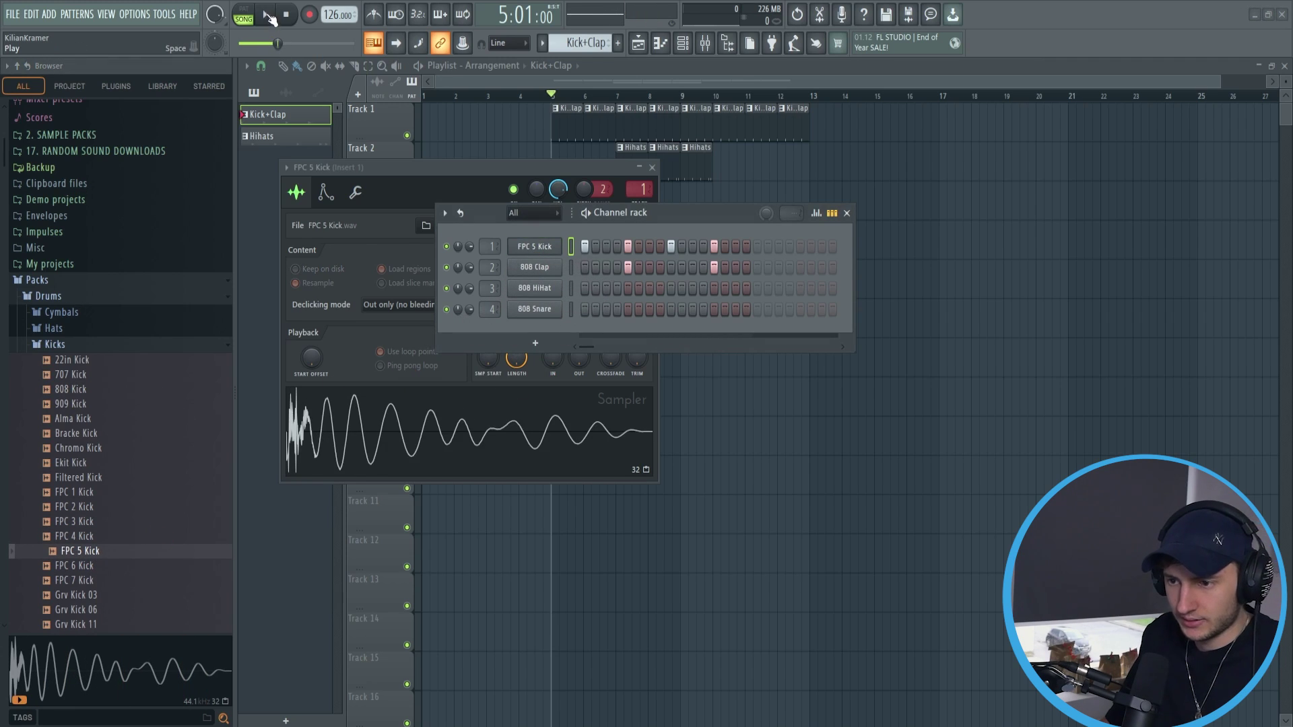
- Audition samples in the Toms folder of the Drums pack and add VidG Tom as a new channel
key(space)
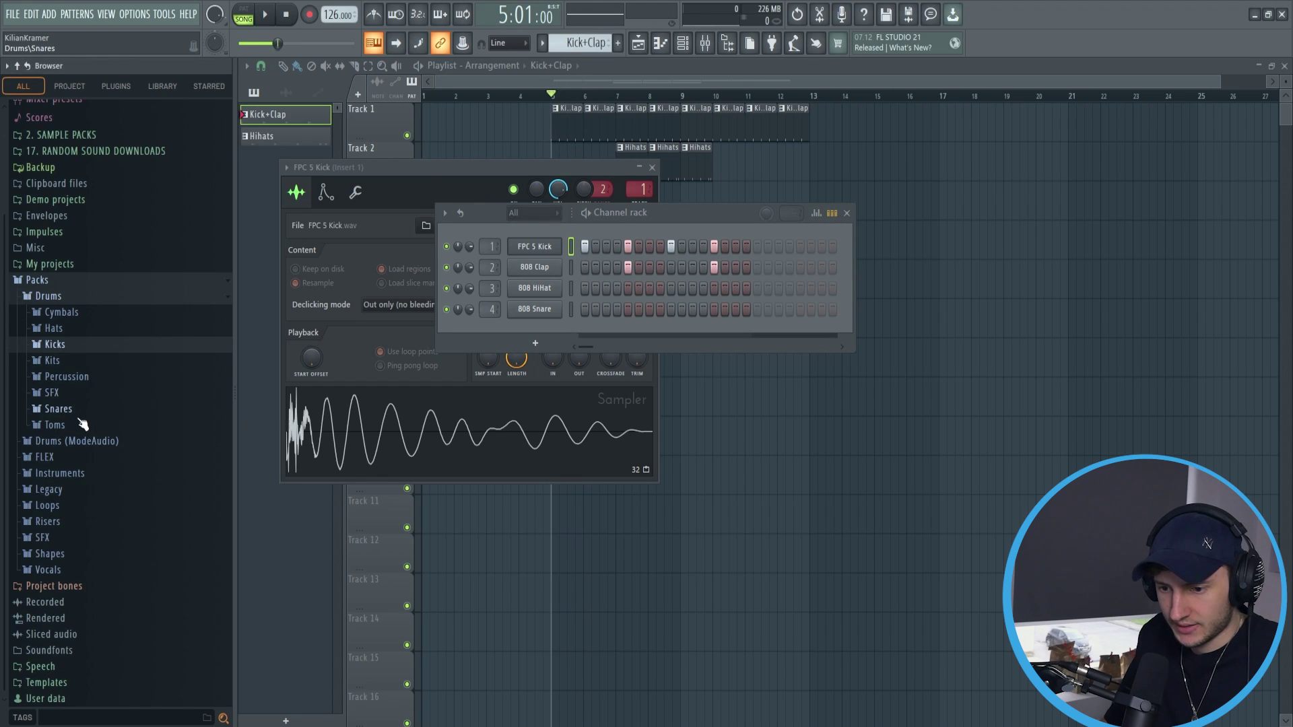
click(82, 424)
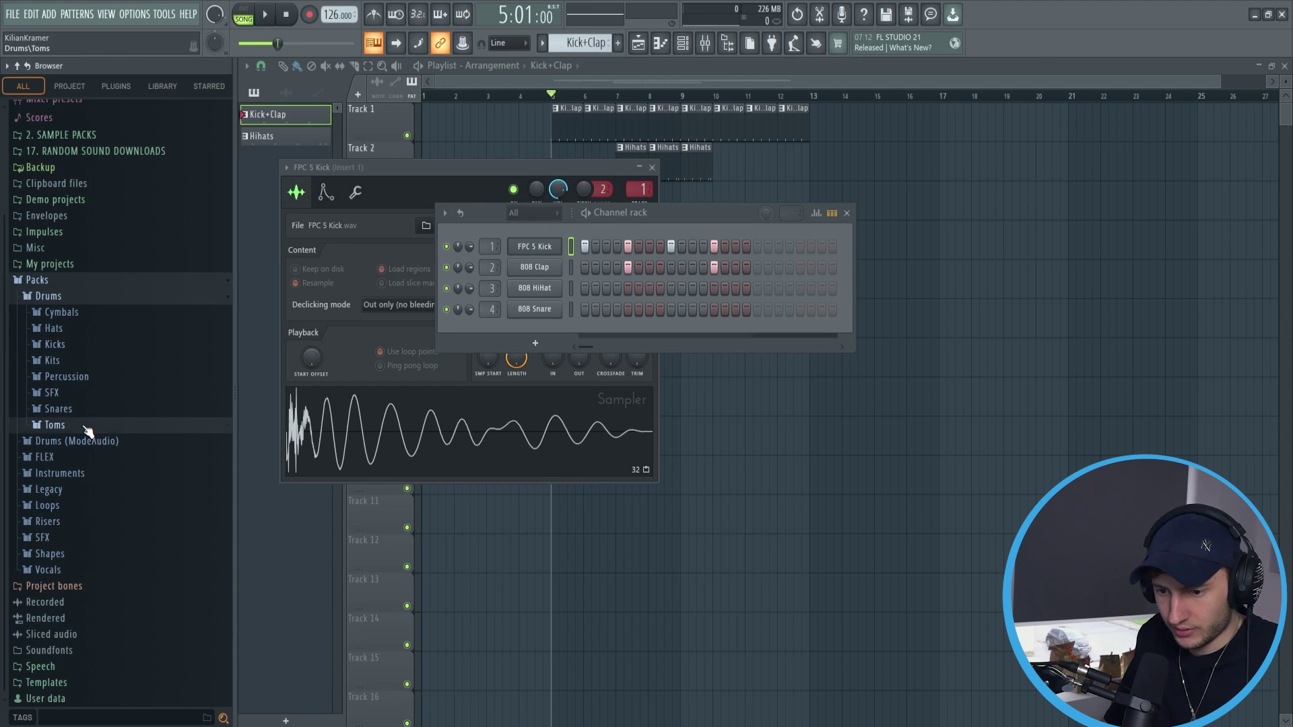
scroll(60, 505, down, 2)
click(64, 532)
click(84, 501)
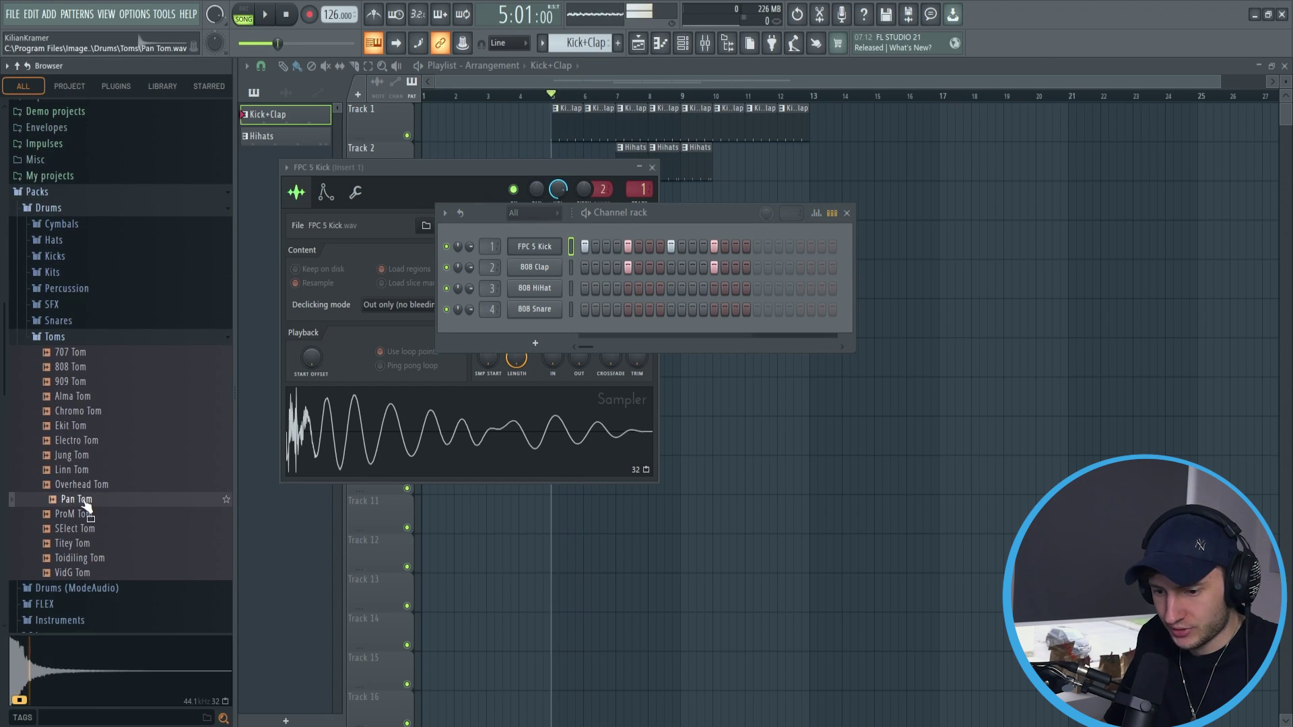
click(81, 516)
click(86, 529)
drag(88, 534, 542, 329)
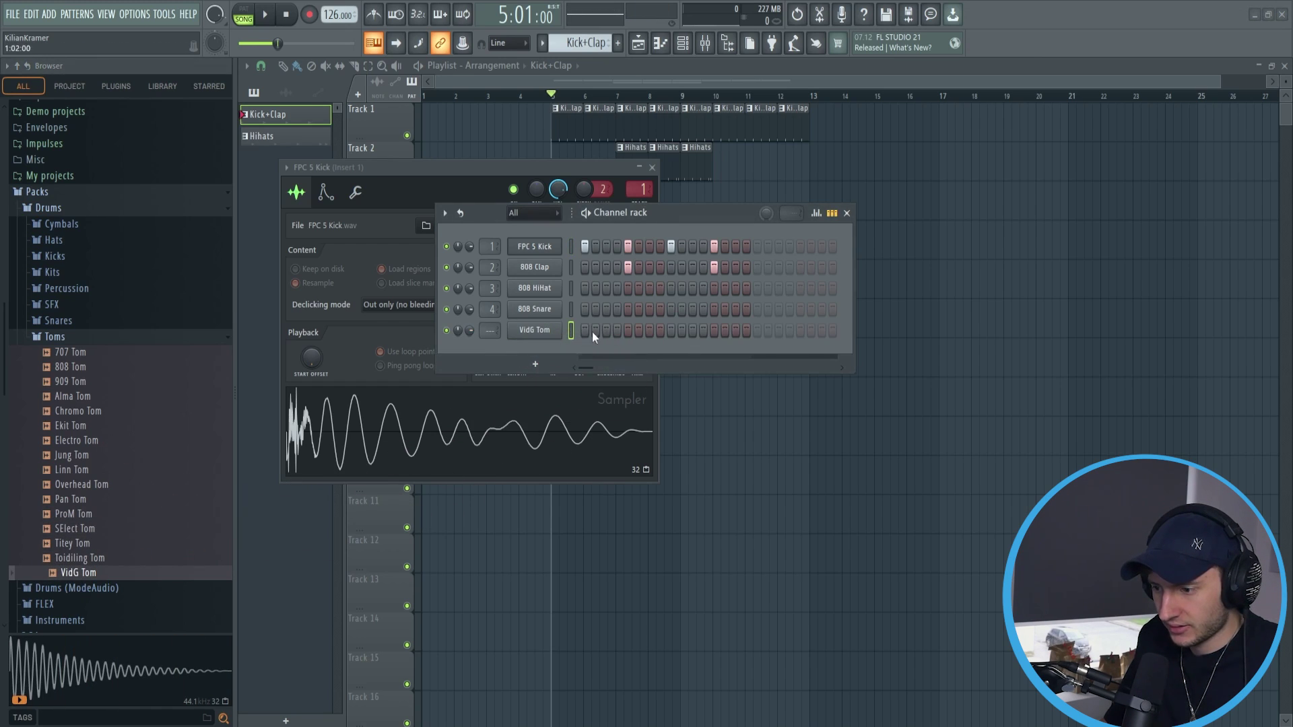
- Try VidG Tom hits on steps 2, 7 and 11 while the song plays, and clear them again
click(692, 331)
key(space)
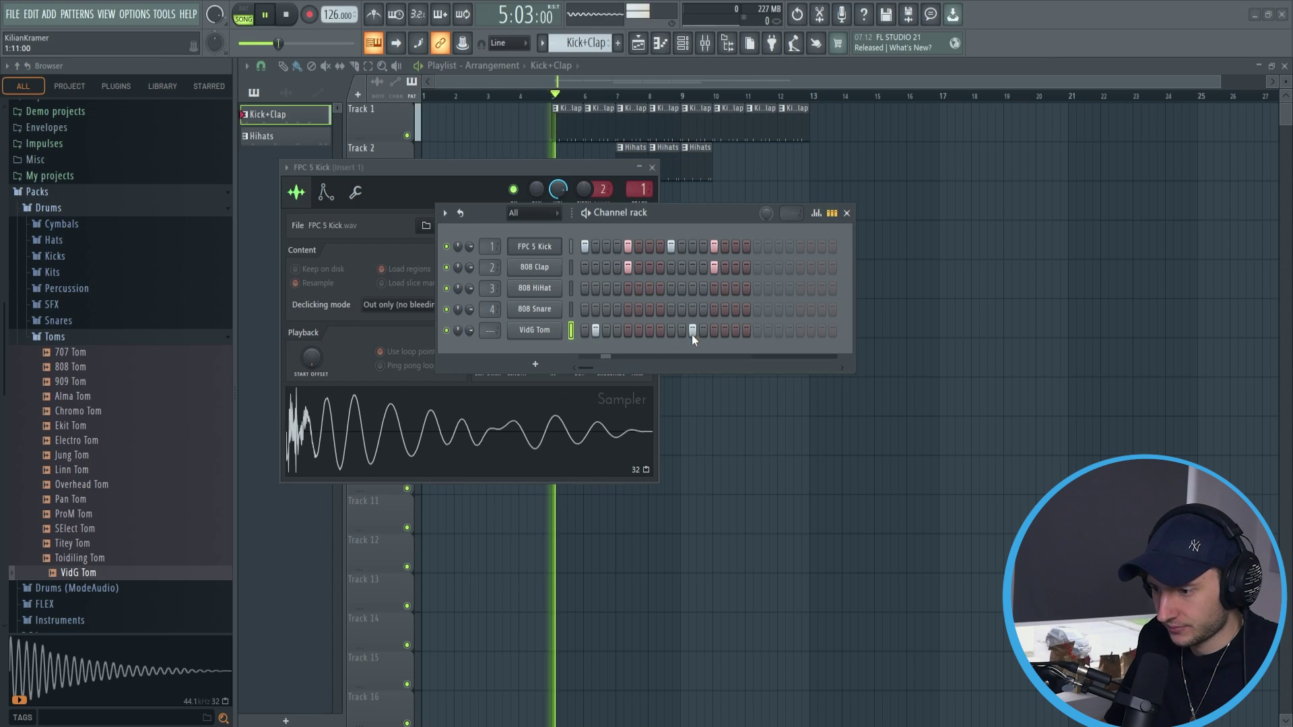
click(638, 331)
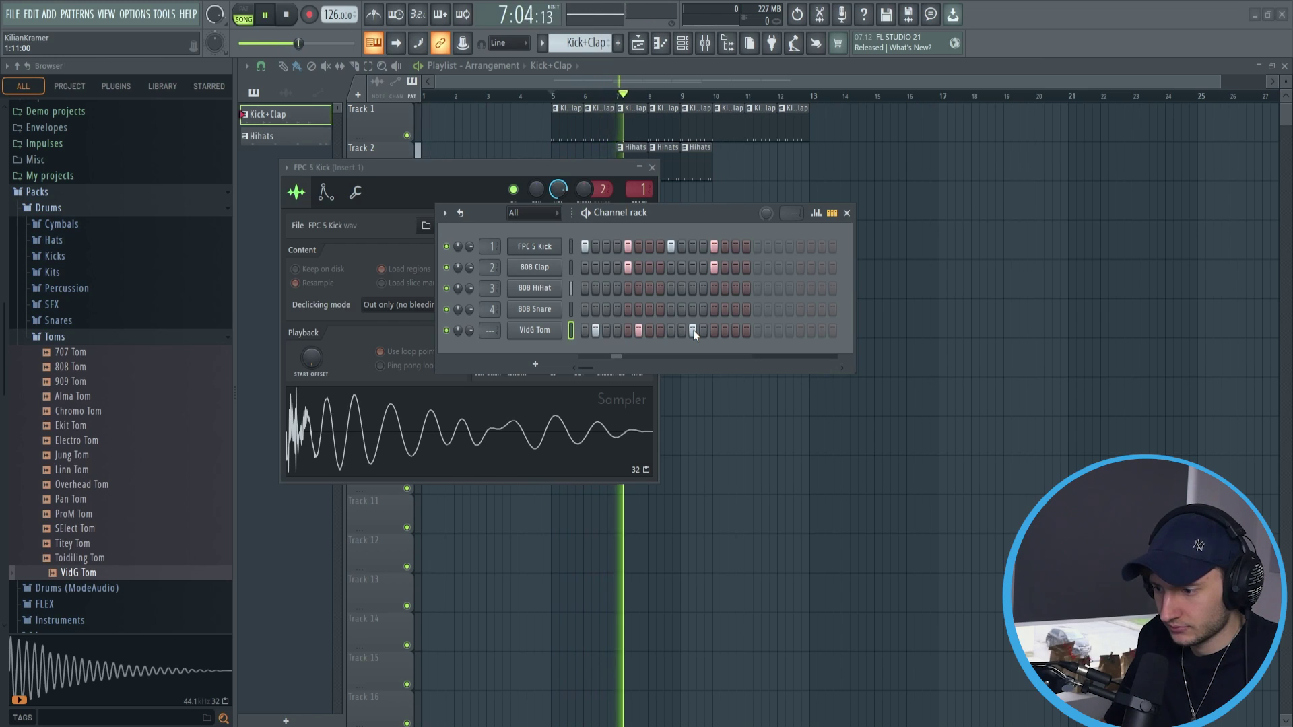
click(639, 331)
click(650, 331)
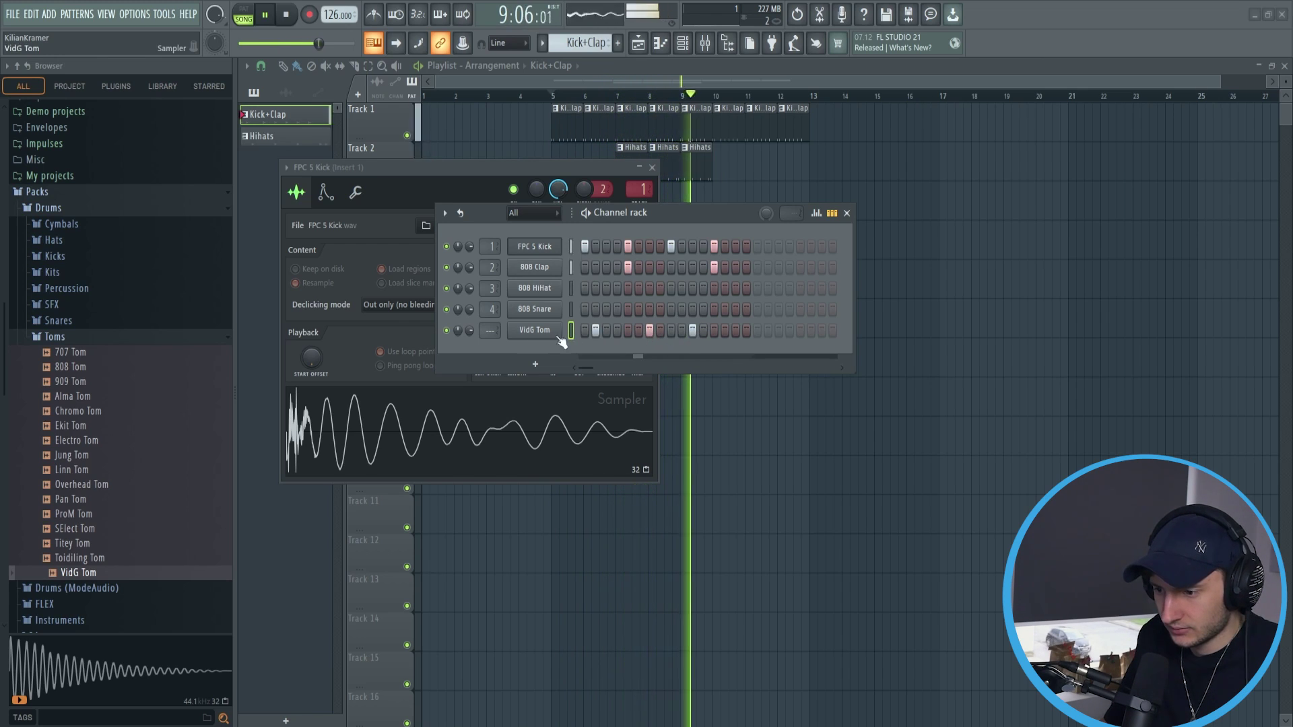
drag(757, 328, 573, 336)
key(space)
- Add the Close Grand preset from the Instruments pack's Keyboard folder as a new channel
click(131, 339)
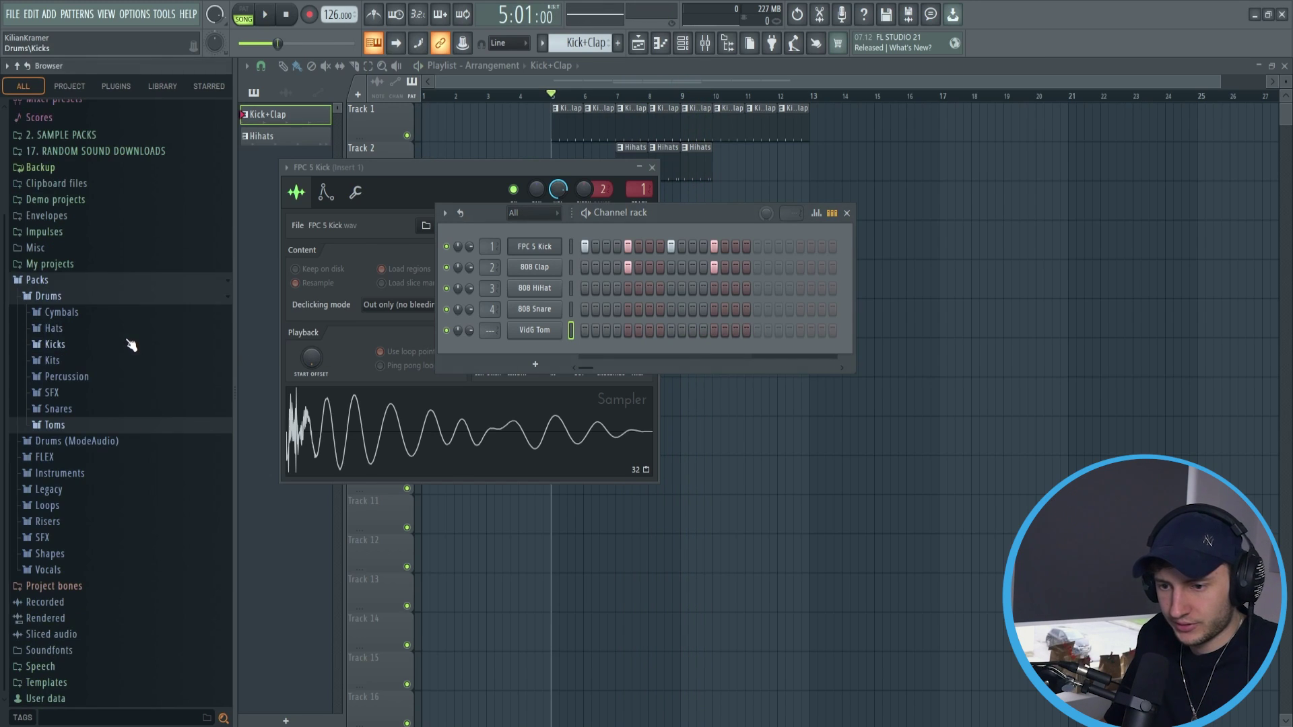
click(80, 295)
click(74, 445)
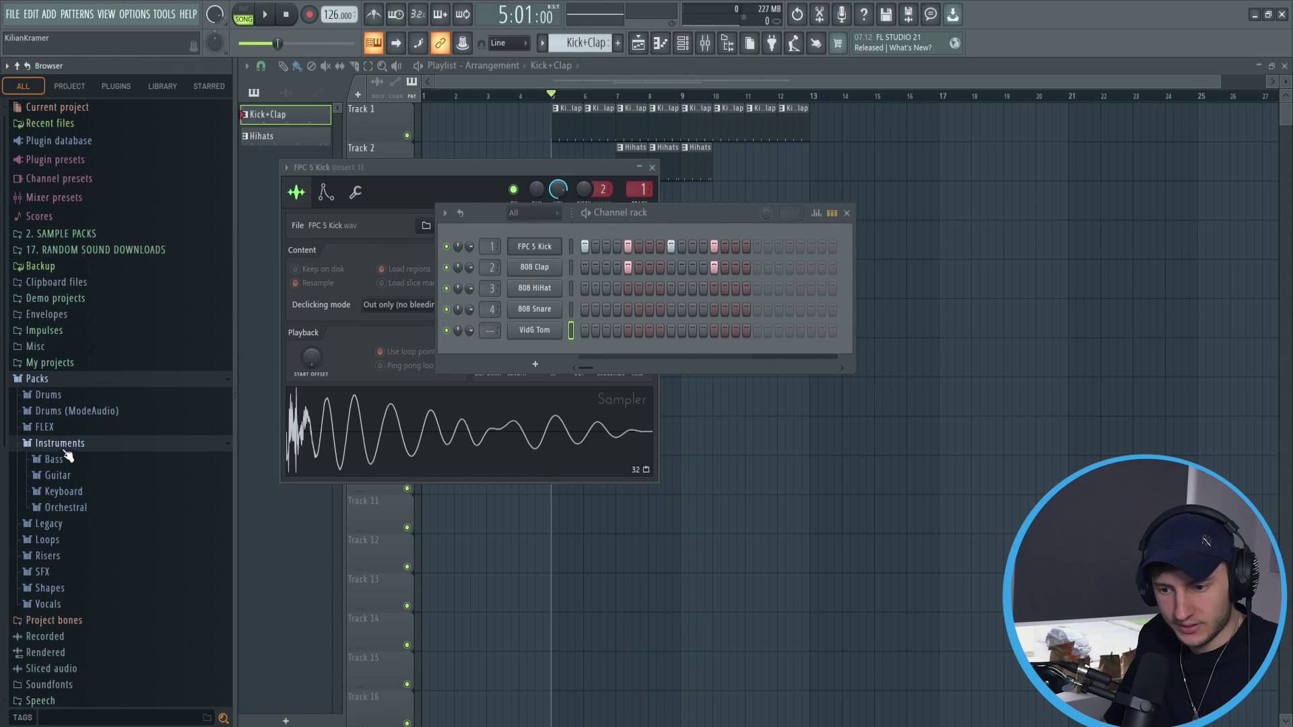
click(64, 492)
drag(82, 507, 535, 359)
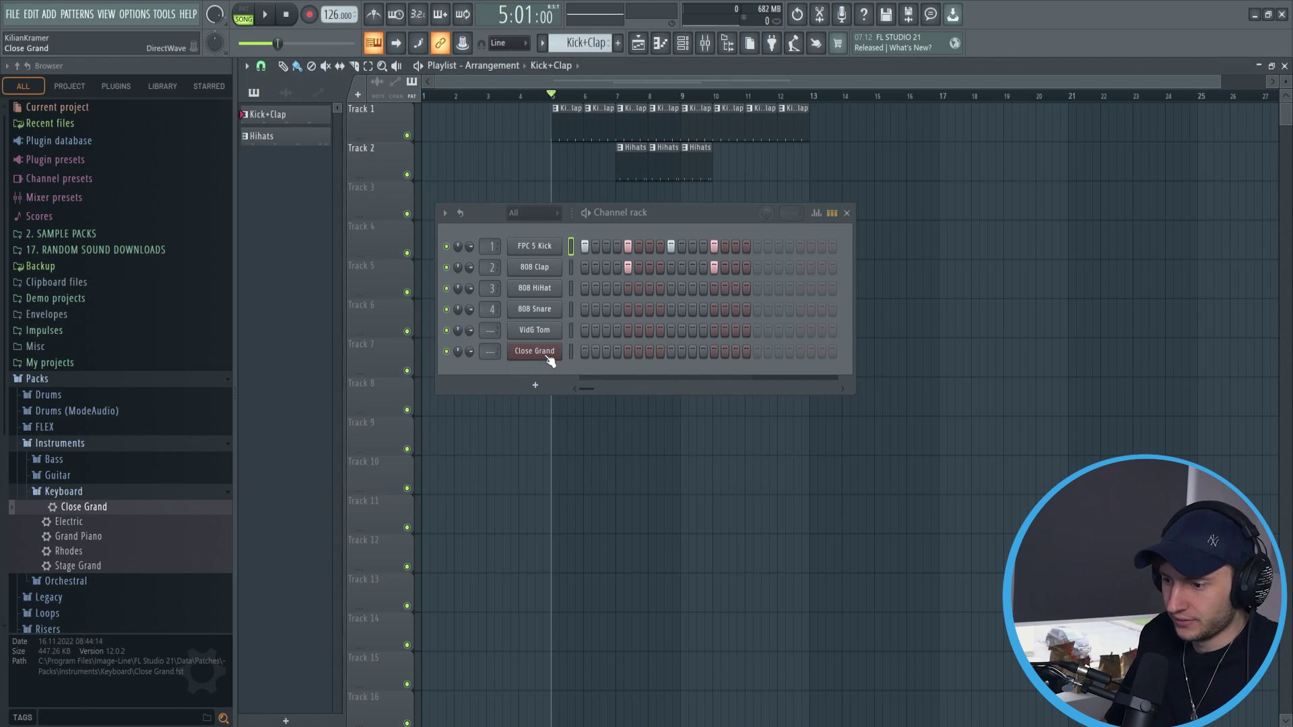
- Draw a one-bar C#5 note in Close Grand's piano roll within the Kick+Clap pattern and delete it
right_click(547, 353)
click(600, 350)
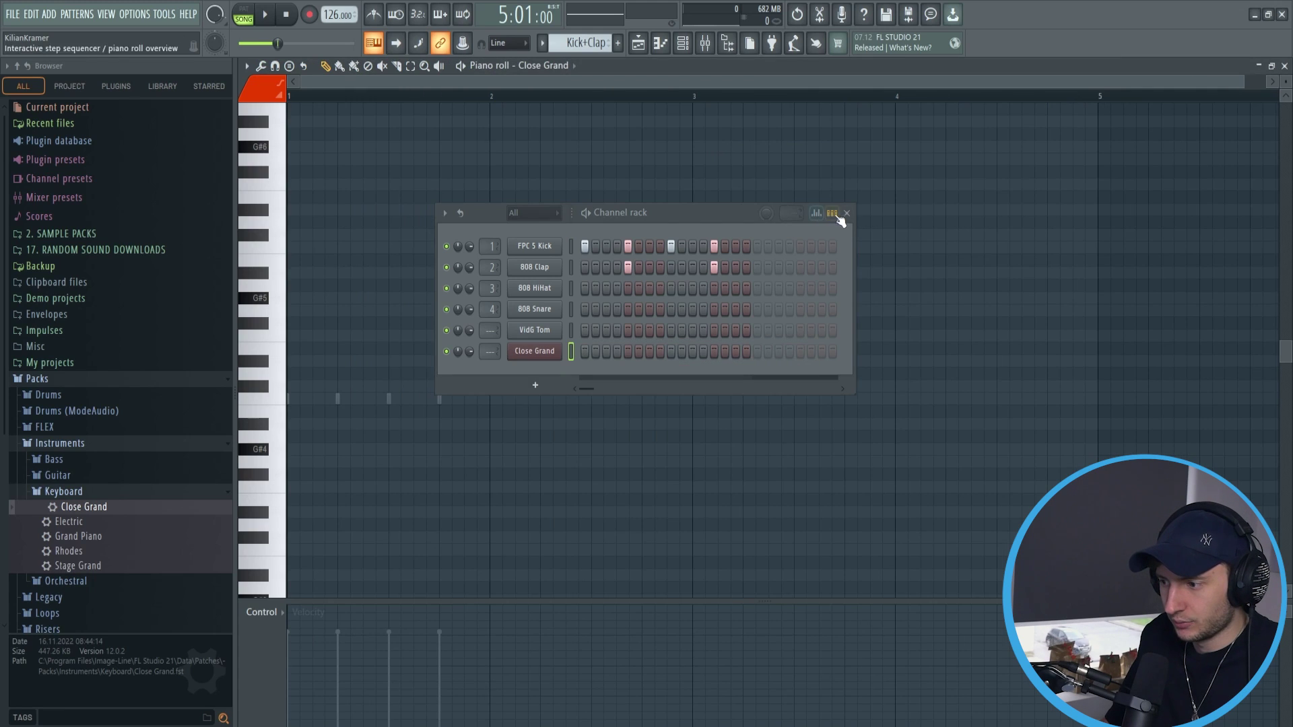
scroll(337, 304, down, 3)
click(296, 347)
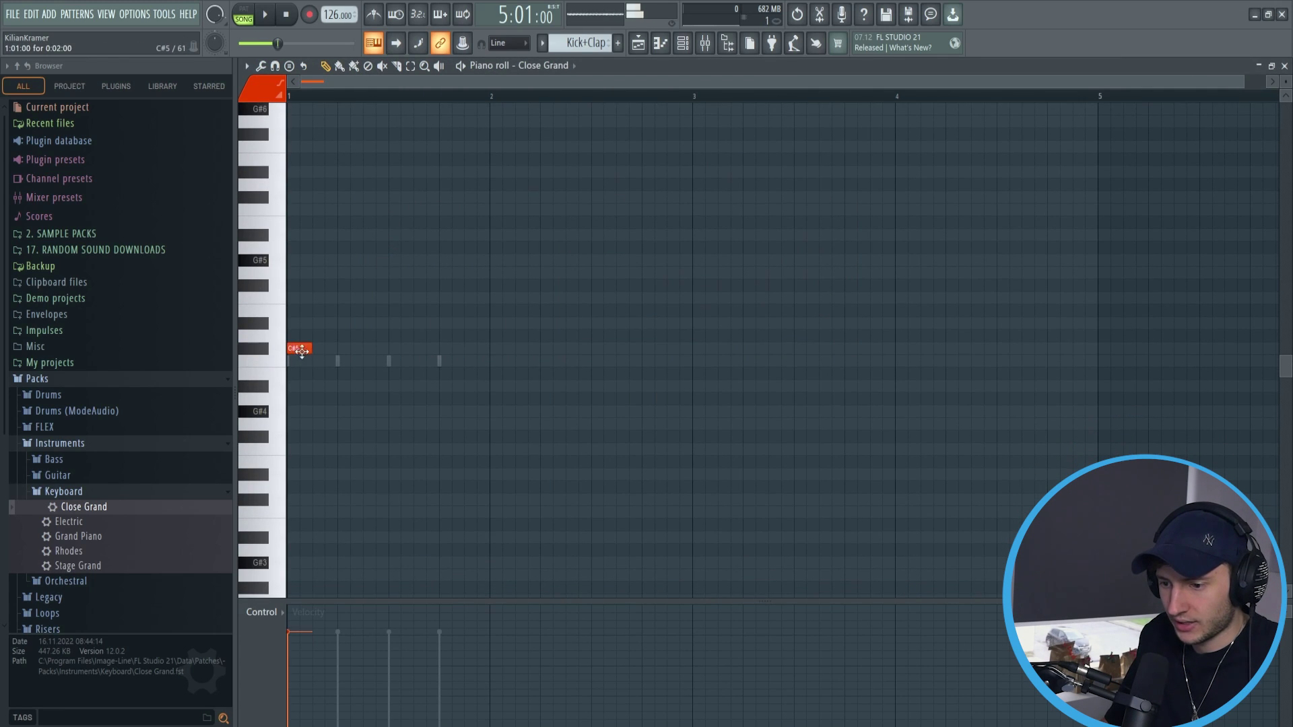
drag(312, 348, 459, 348)
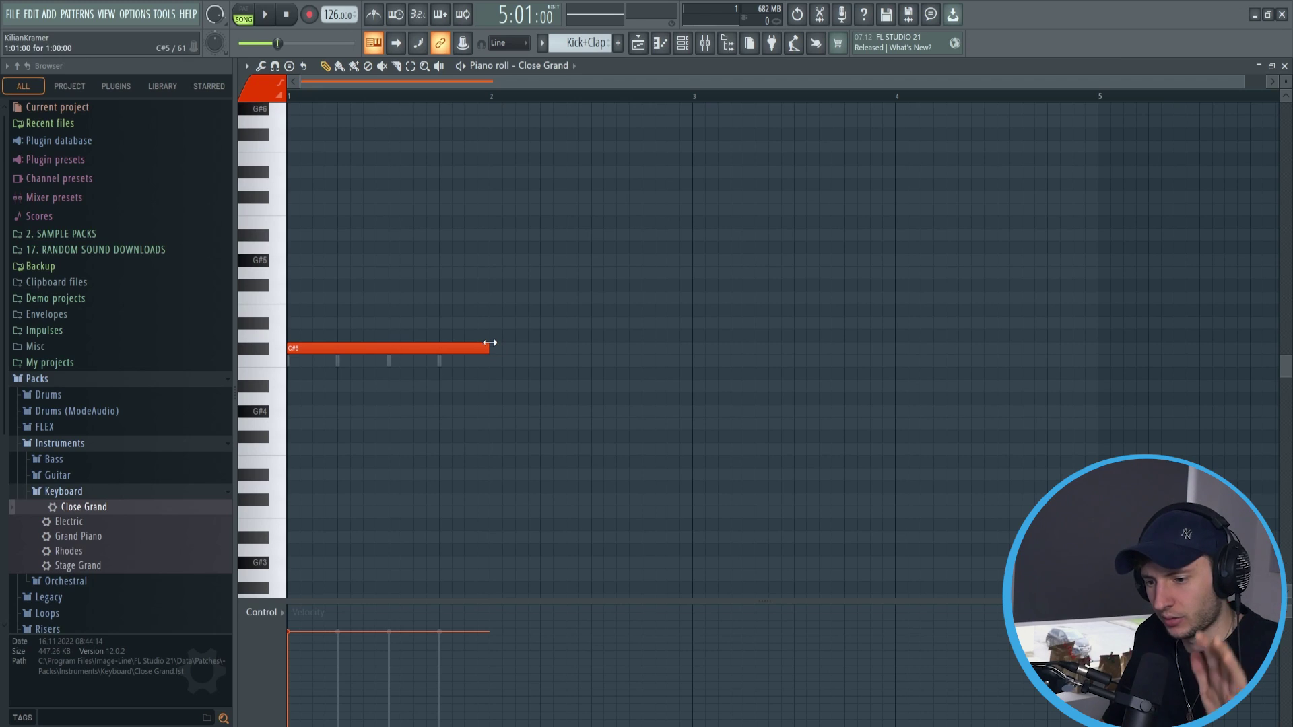
right_click(480, 348)
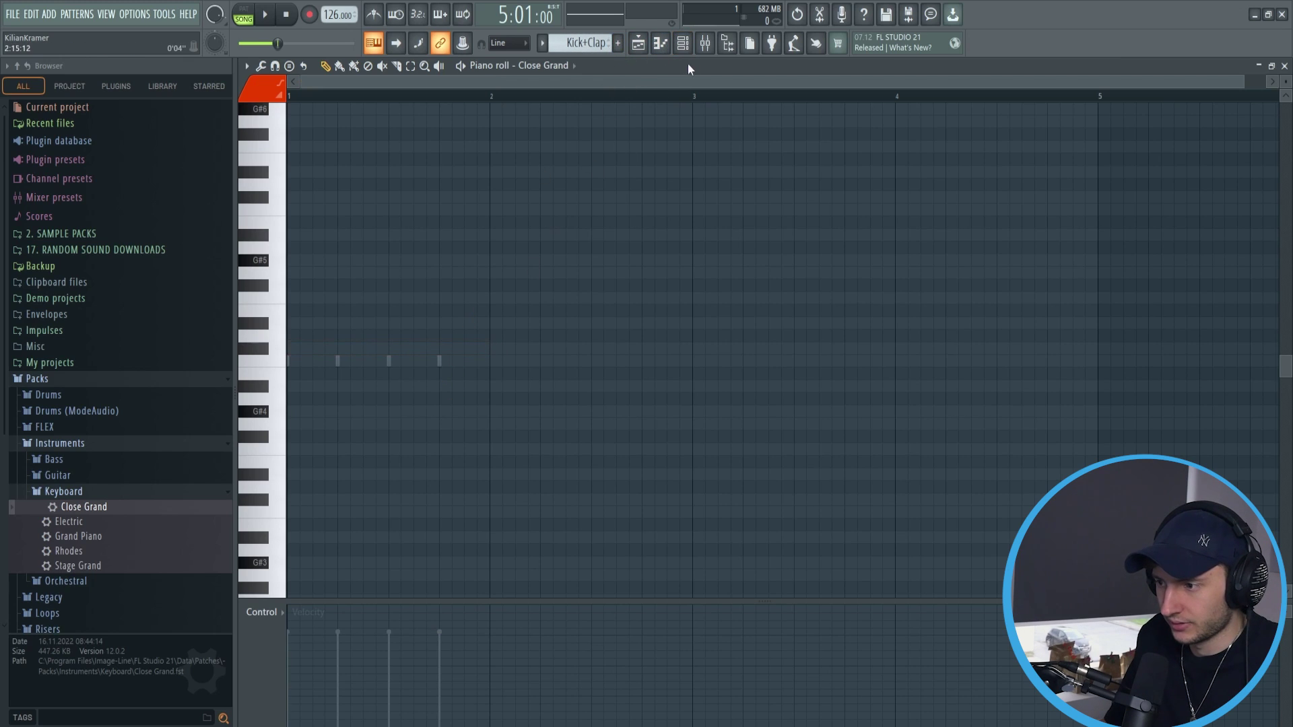
- Create a new pattern named Piano and open Close Grand's piano roll in it without the Channel rack
key(F6)
click(619, 45)
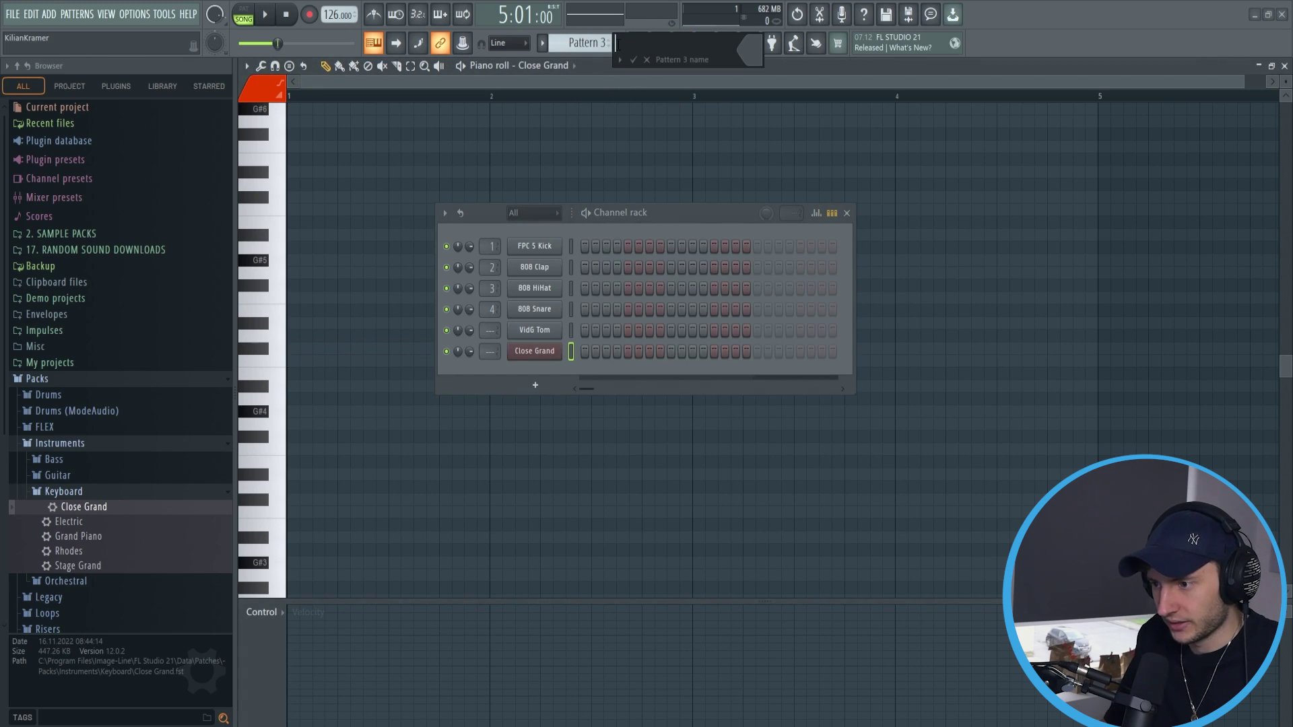
text(Piano)
key(Return)
key(F5)
right_click(559, 349)
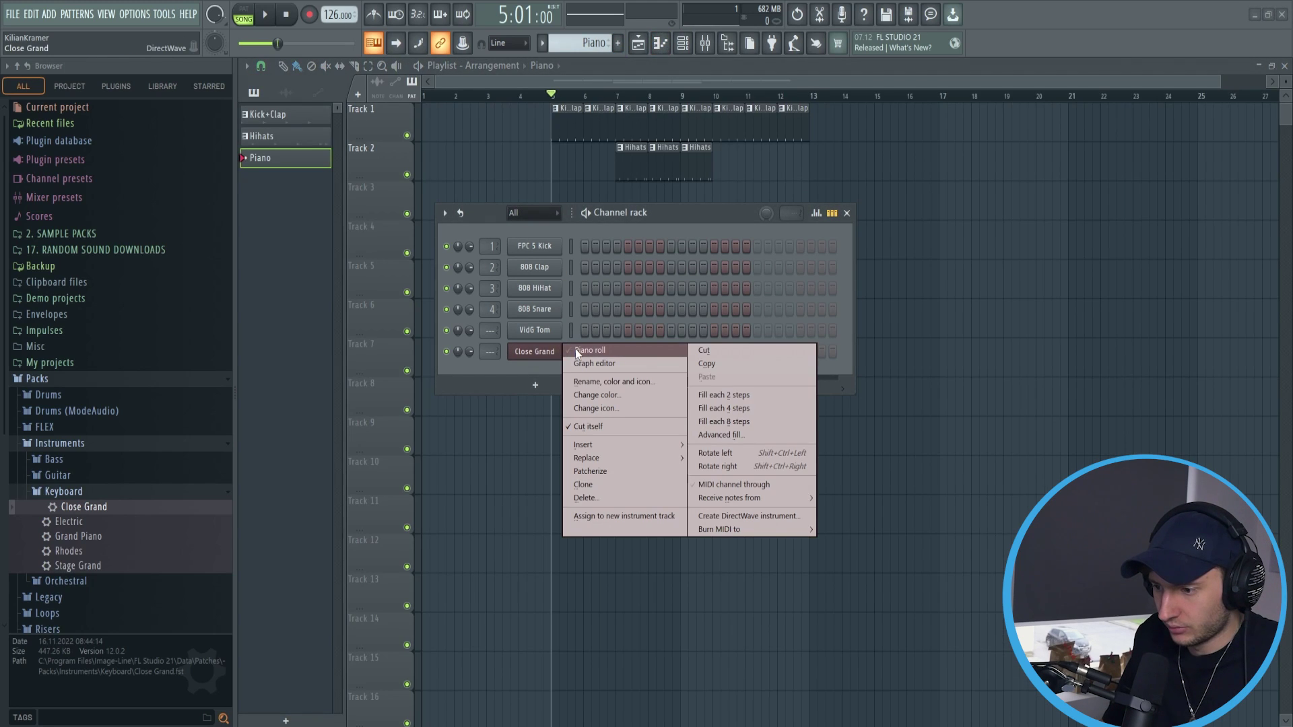
click(592, 350)
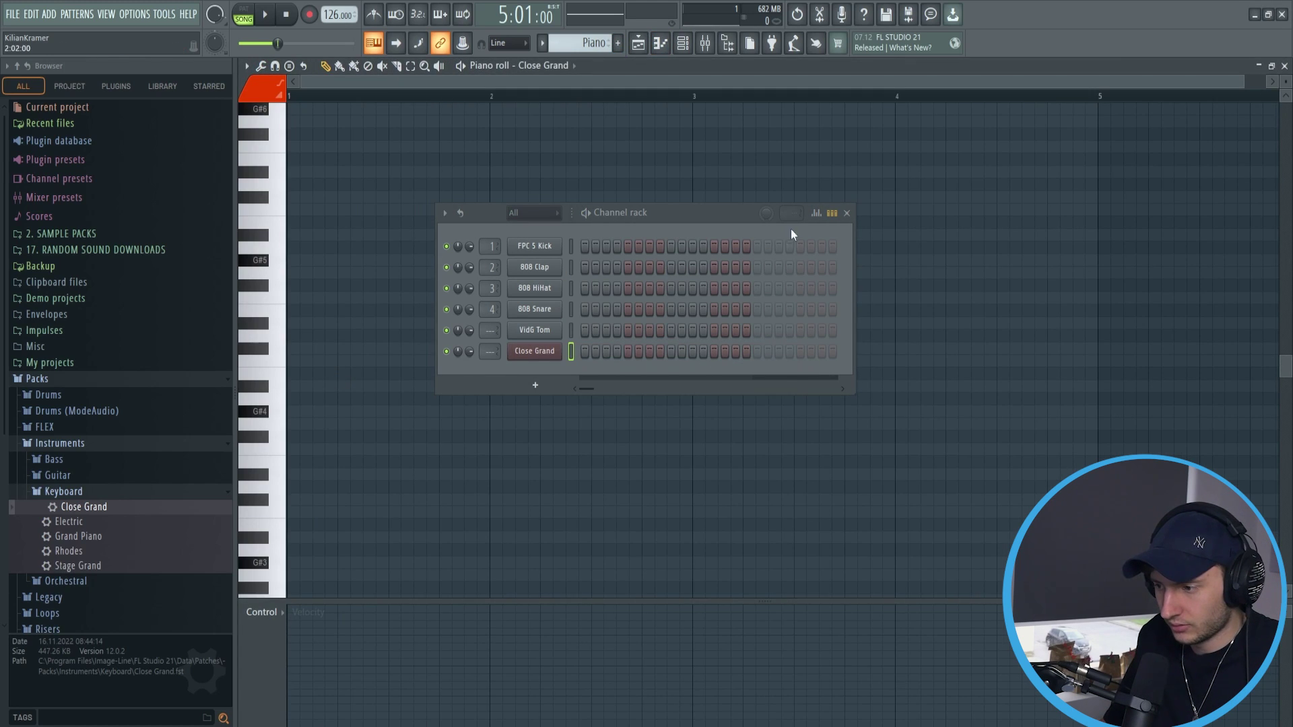
click(847, 213)
- Draw a one-bar chord of C3, E3 and G3 in bar 1 and select its notes
scroll(320, 406, down, 5)
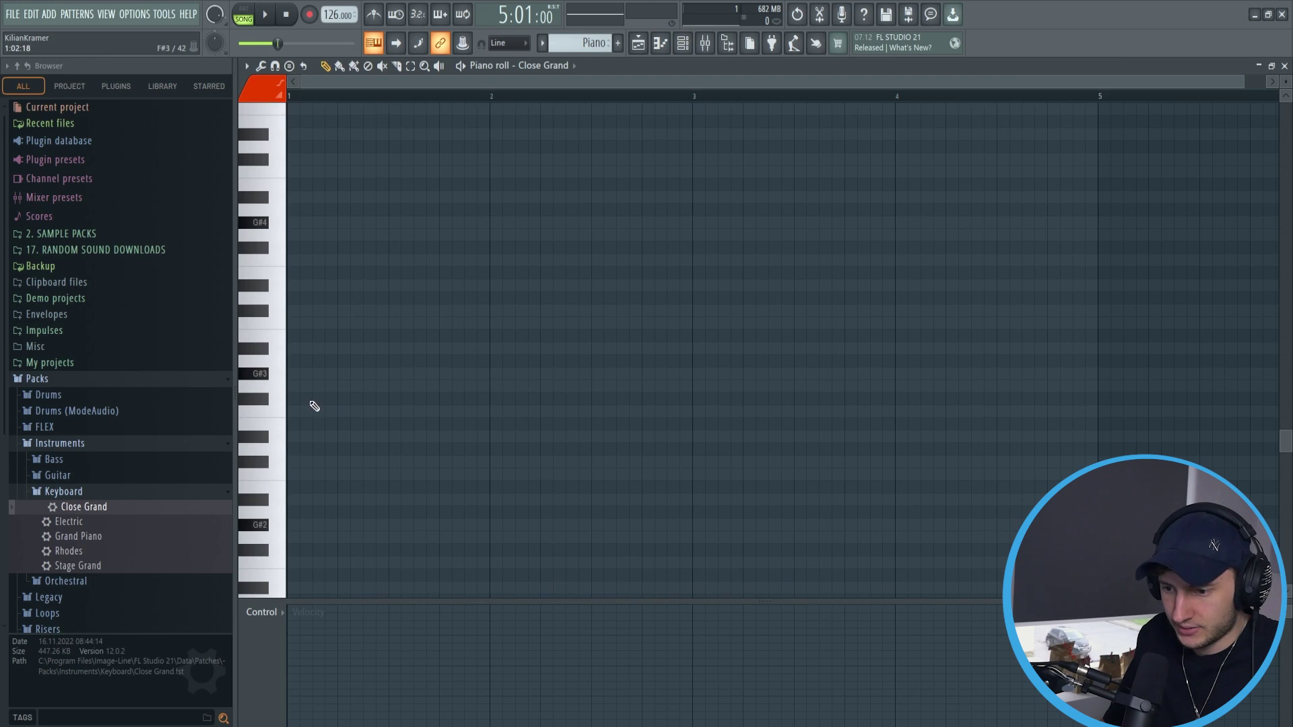
click(303, 474)
click(296, 424)
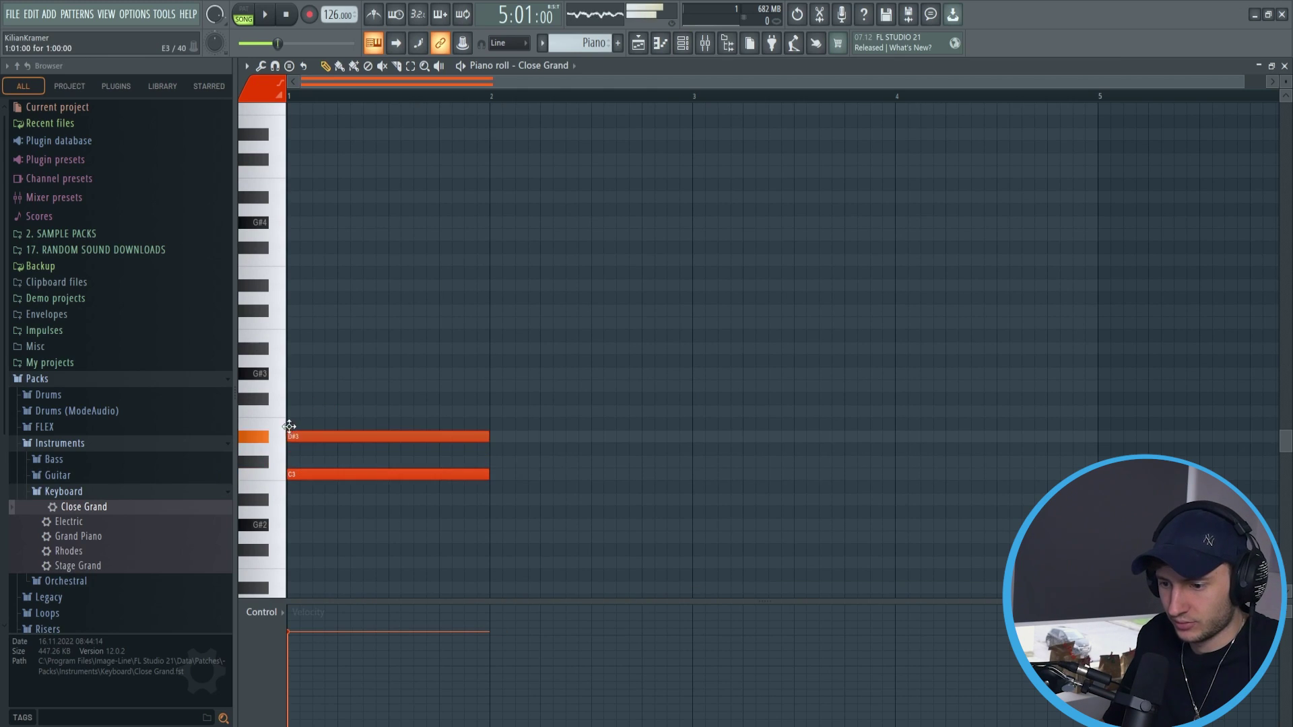
click(297, 386)
key(ctrl+a)
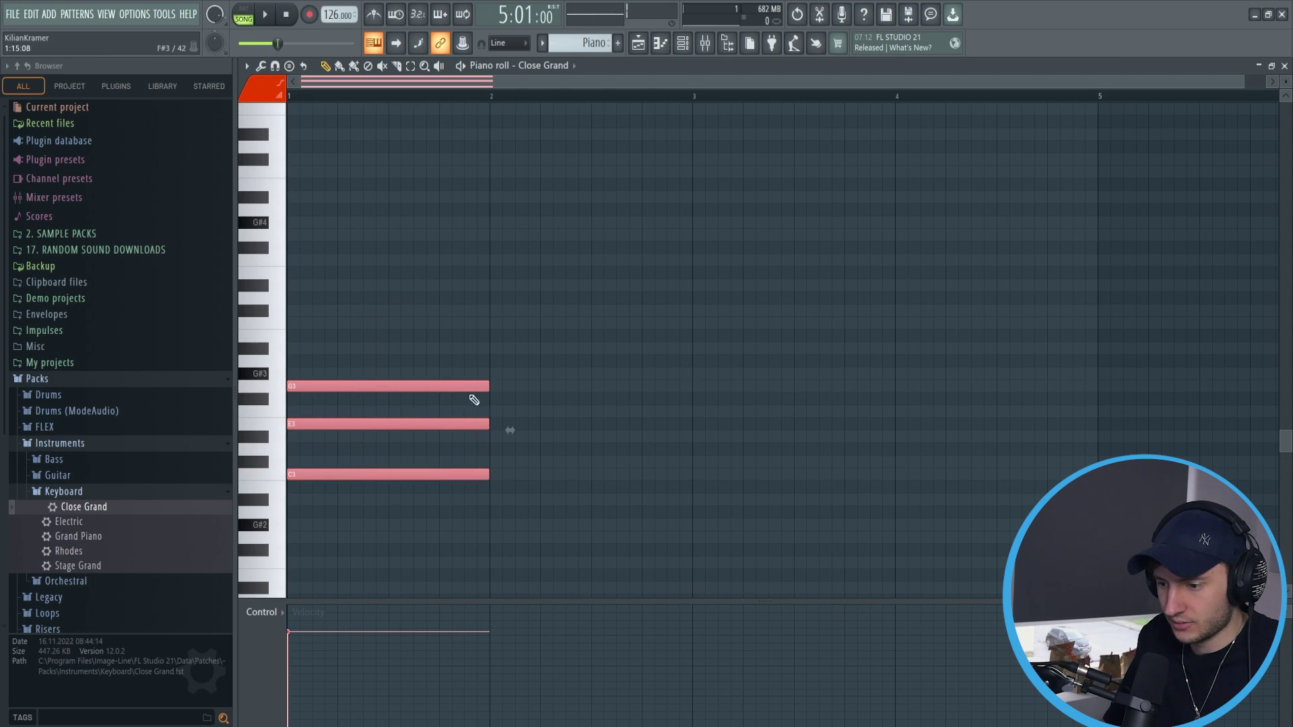
- Deselect the first chord and draw a second one-bar chord of E3, G3 and B3 in bar 2
click(526, 352)
click(563, 424)
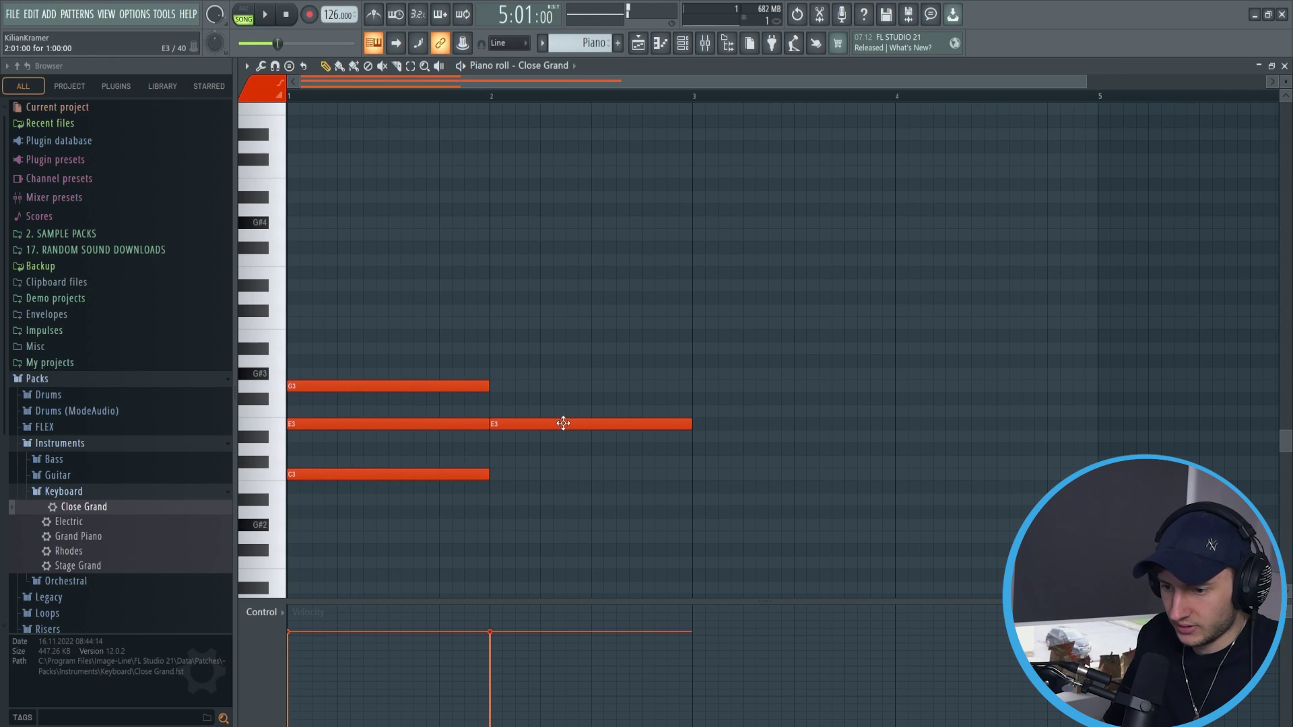
click(562, 385)
drag(557, 346, 535, 307)
key(ctrl+Down)
key(ctrl+Up)
click(536, 308)
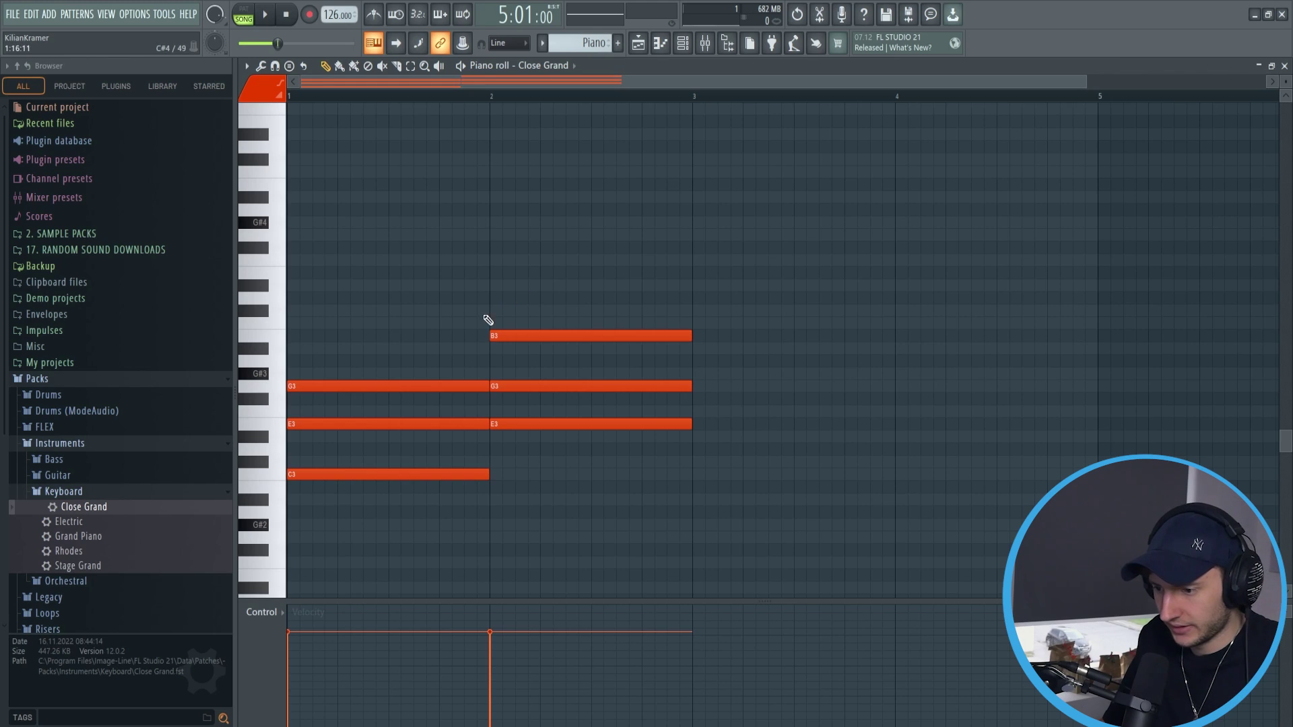
- Place trial notes above the chords in bars 1 and 2 and delete them
click(300, 311)
click(532, 274)
right_click(526, 275)
right_click(431, 310)
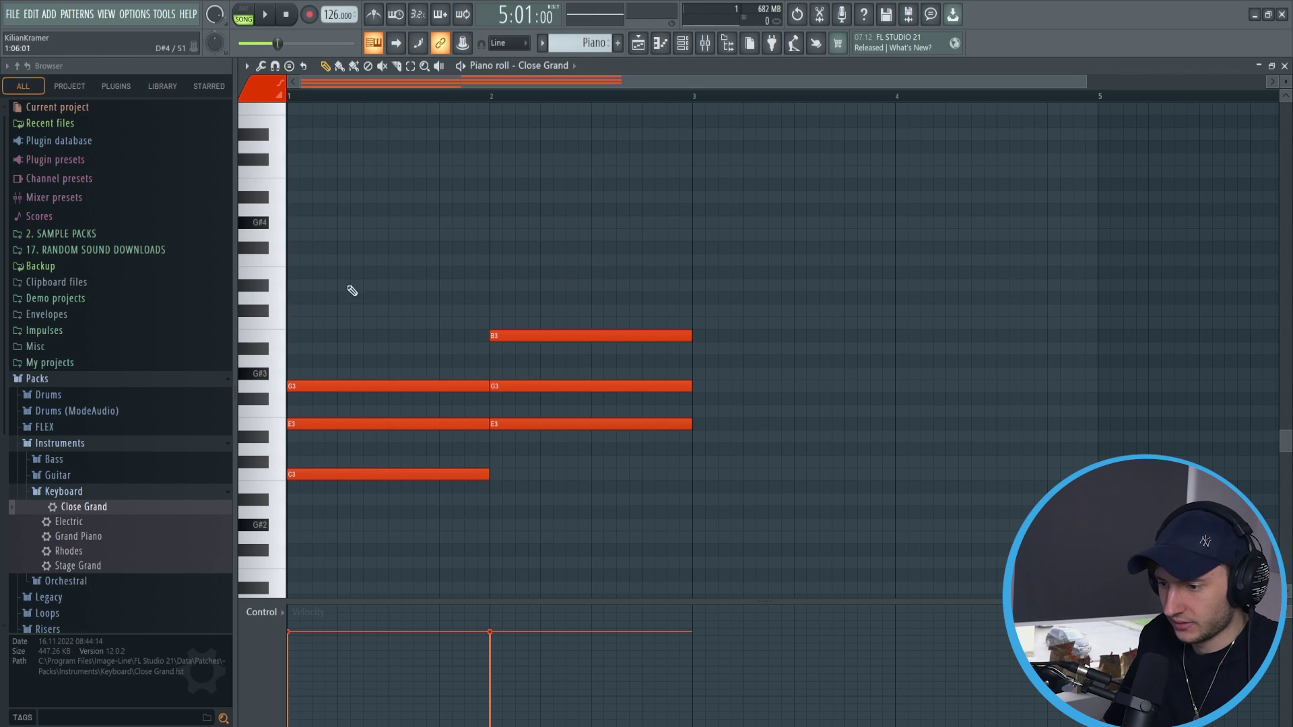
- Shorten the B3 note in bar 2 to one beat, and try one-bar E4, A4 and C#5 notes before deleting them
drag(586, 316, 644, 376)
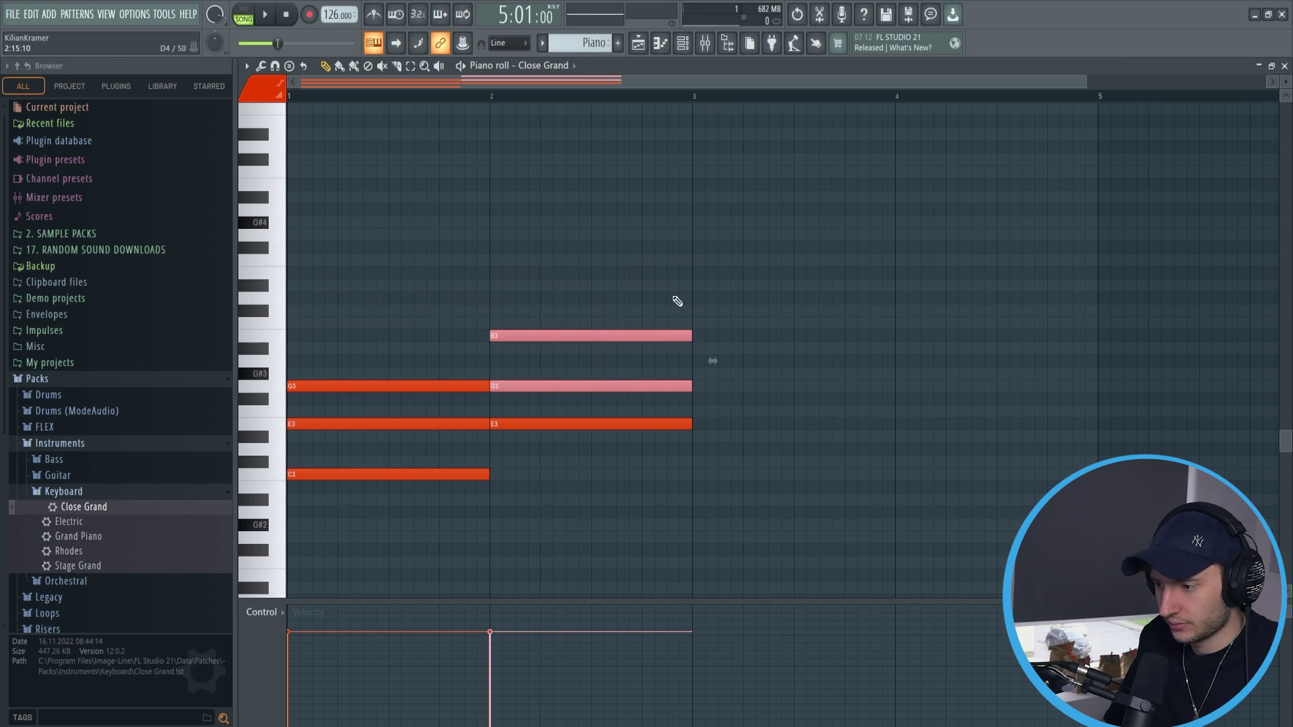
drag(692, 336, 539, 336)
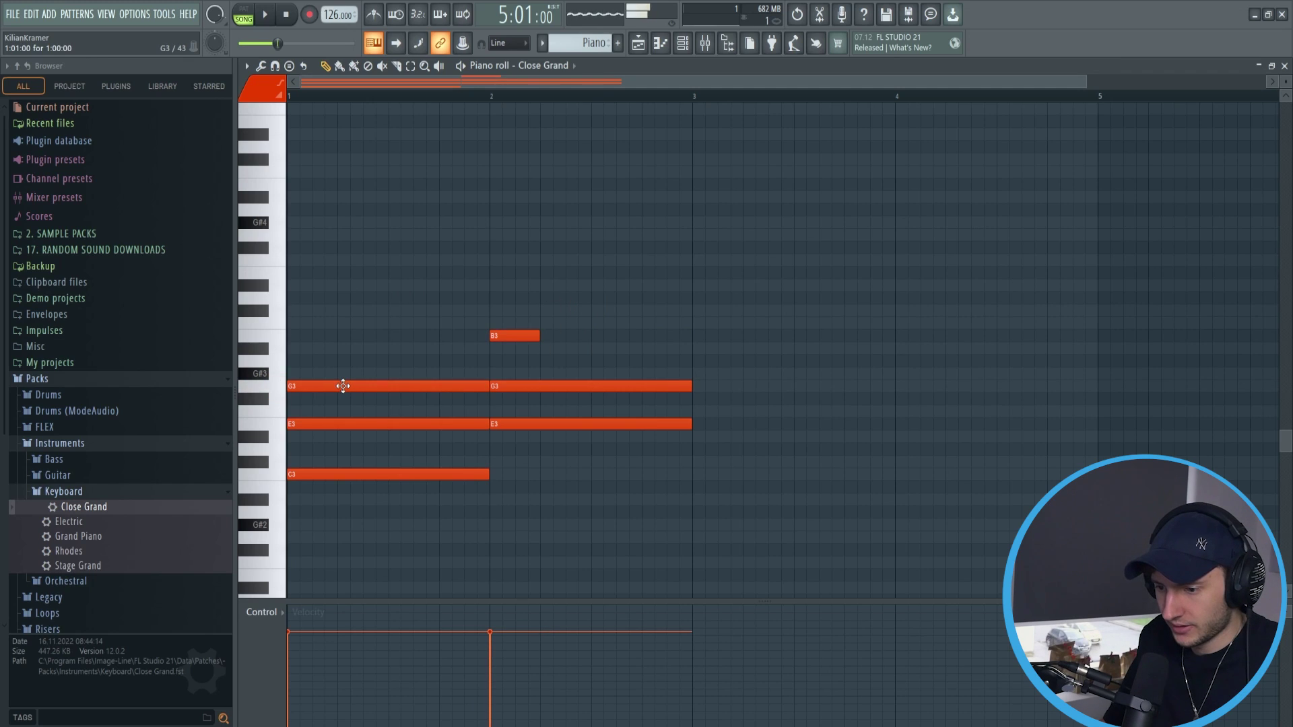
click(671, 273)
click(735, 210)
click(901, 162)
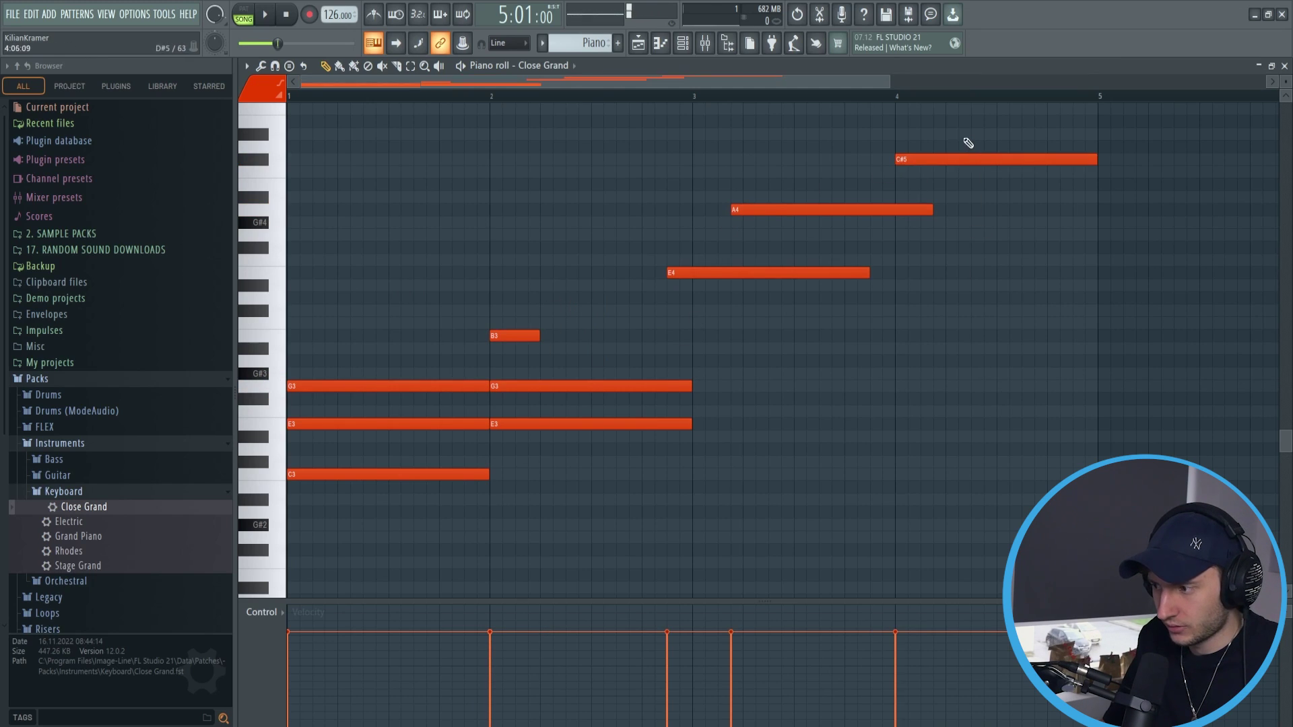
right_click(929, 160)
right_click(809, 210)
right_click(687, 273)
- Try notes with B3's one-beat length in bar 3, delete them and stretch B3 back to one bar
click(500, 335)
click(700, 305)
click(747, 323)
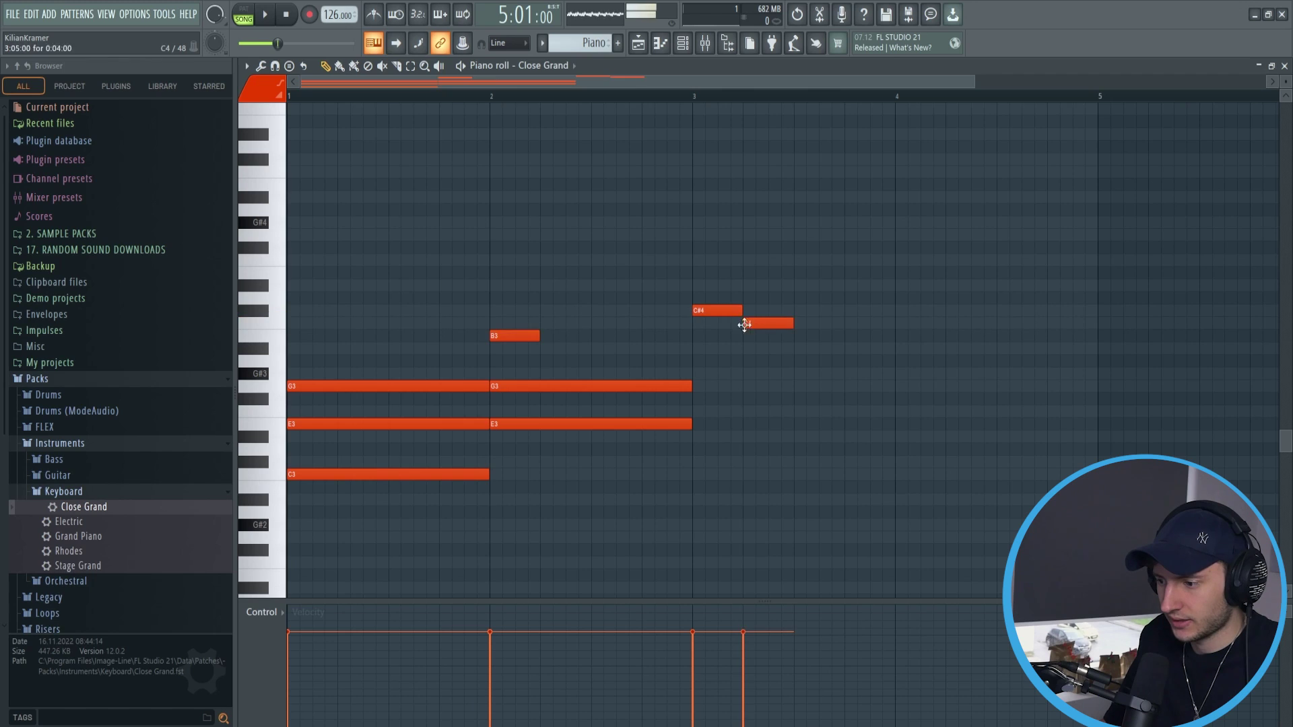
click(812, 272)
right_click(833, 272)
right_click(770, 323)
right_click(717, 306)
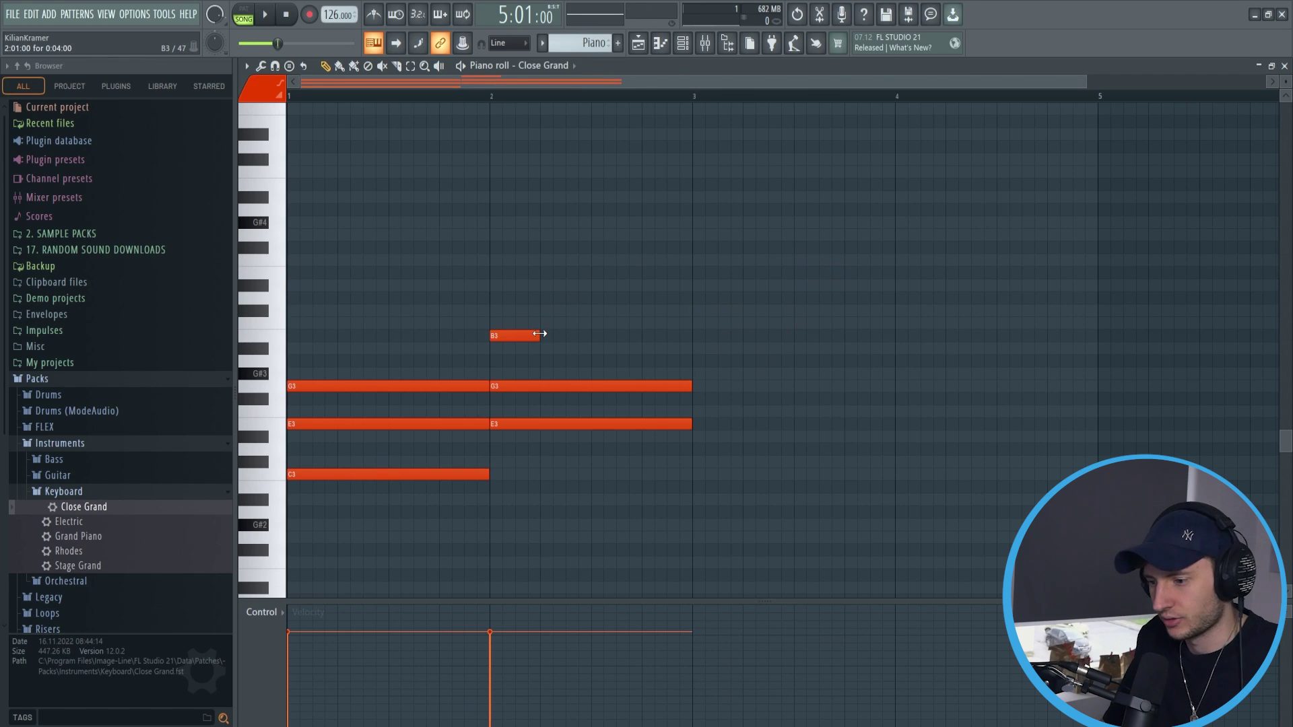
drag(539, 339, 681, 339)
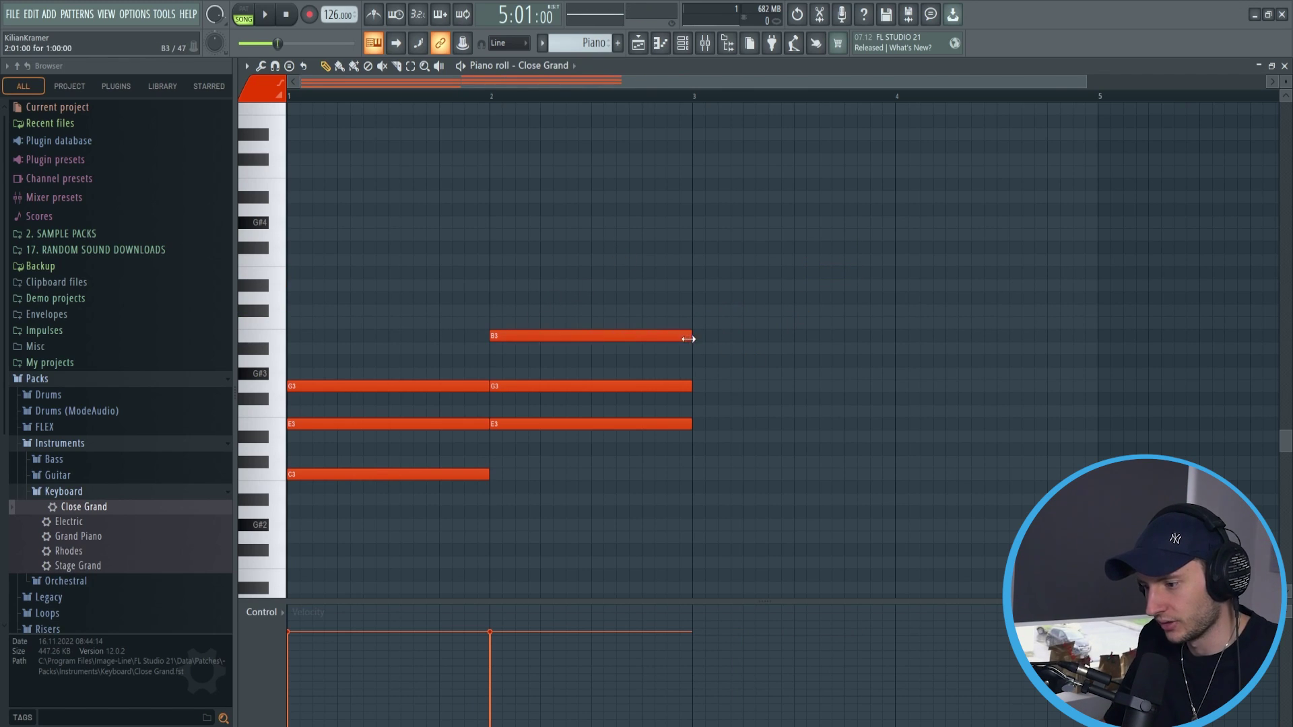
- Select the B3 note in bar 2 and move it down one octave
drag(623, 272, 619, 355)
drag(450, 217, 709, 362)
key(ctrl+Down)
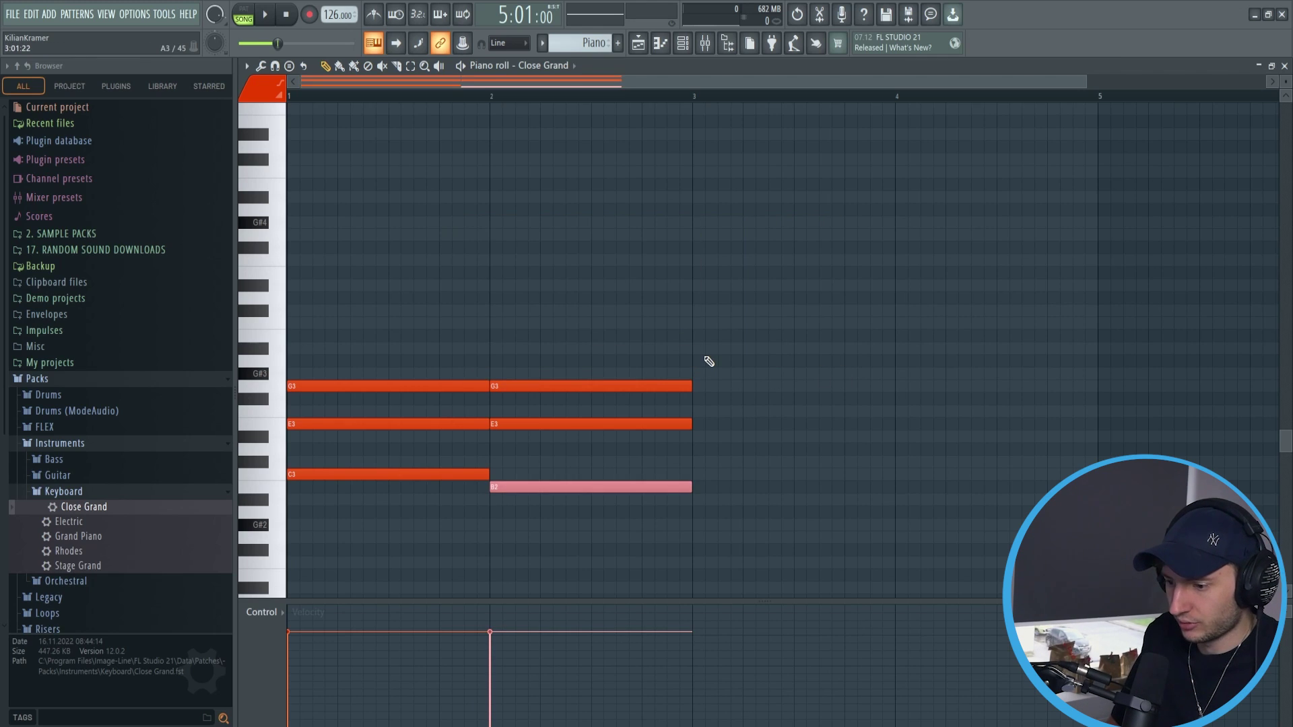
- Switch to pattern mode, raise all chord notes by one octave and play the Piano pattern
click(265, 14)
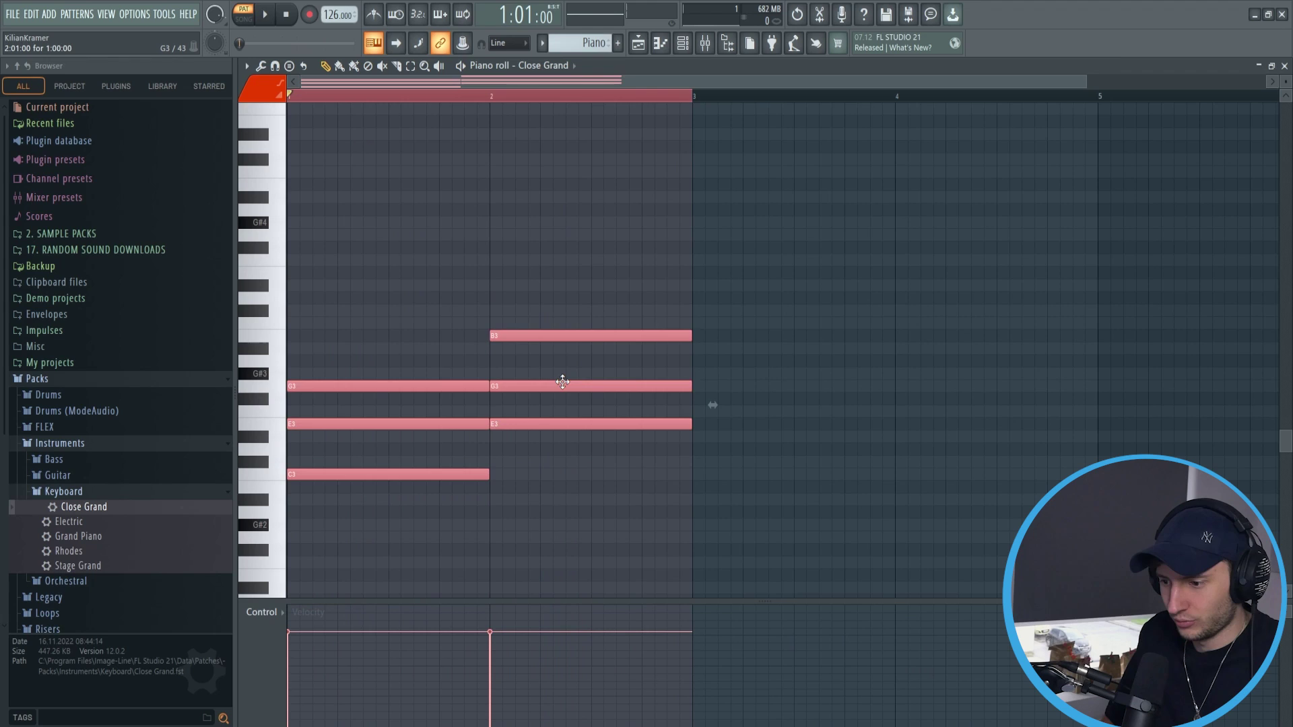
key(ctrl+Up)
key(space)
ctrl+click(561, 388)
scroll(592, 407, up, 1)
scroll(592, 407, up, 1)
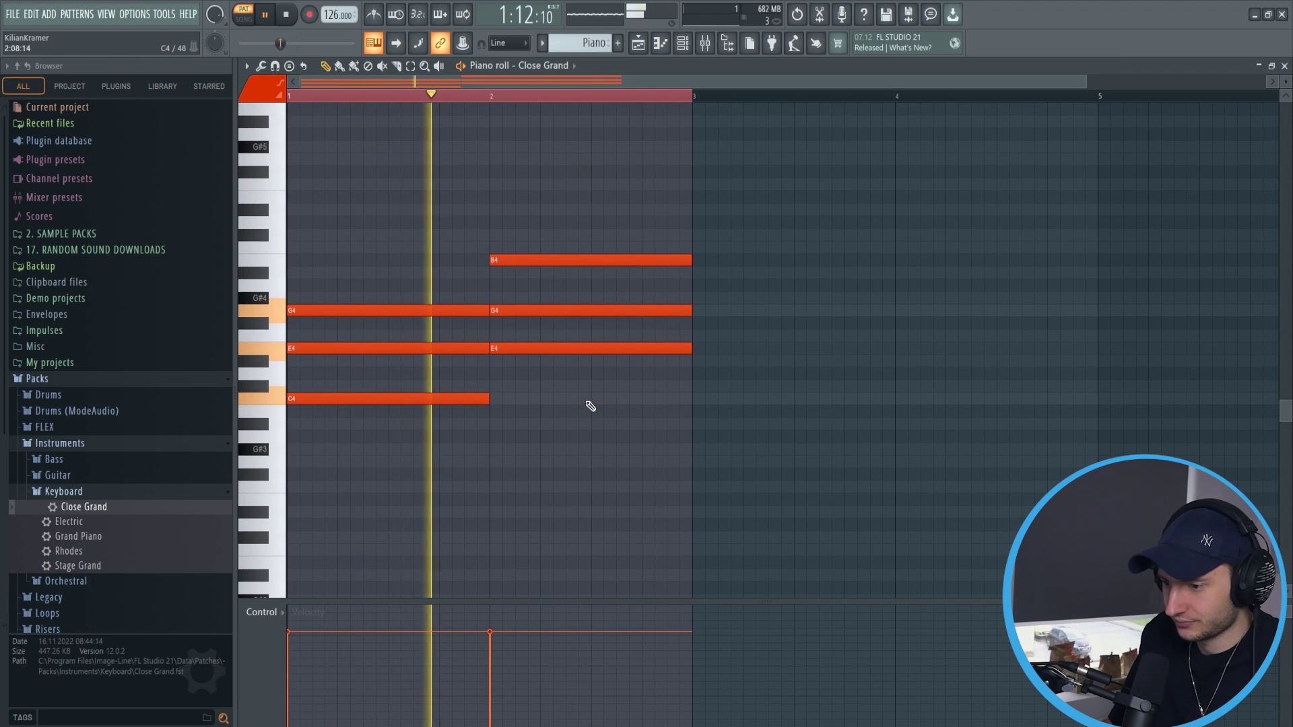
key(space)
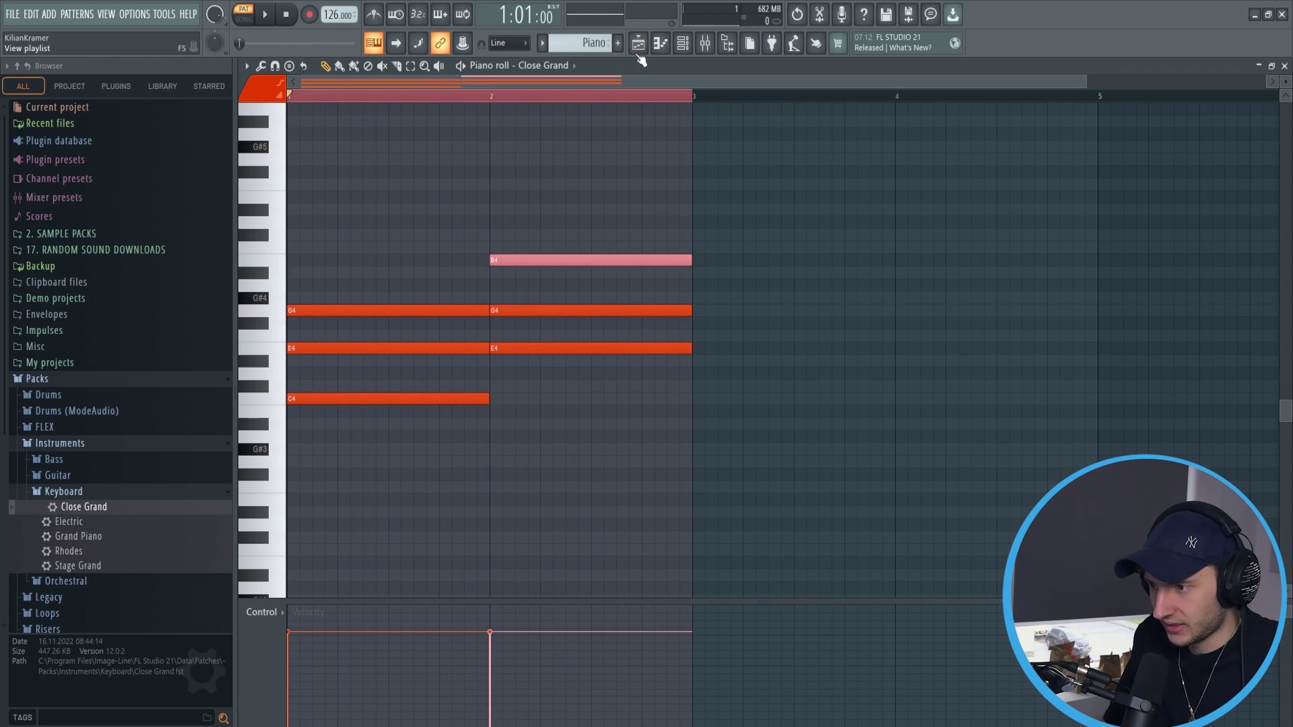
- Return to the playlist with the Channel rack shown and place a Piano clip on Track 3 at bar 6
key(F5)
click(688, 47)
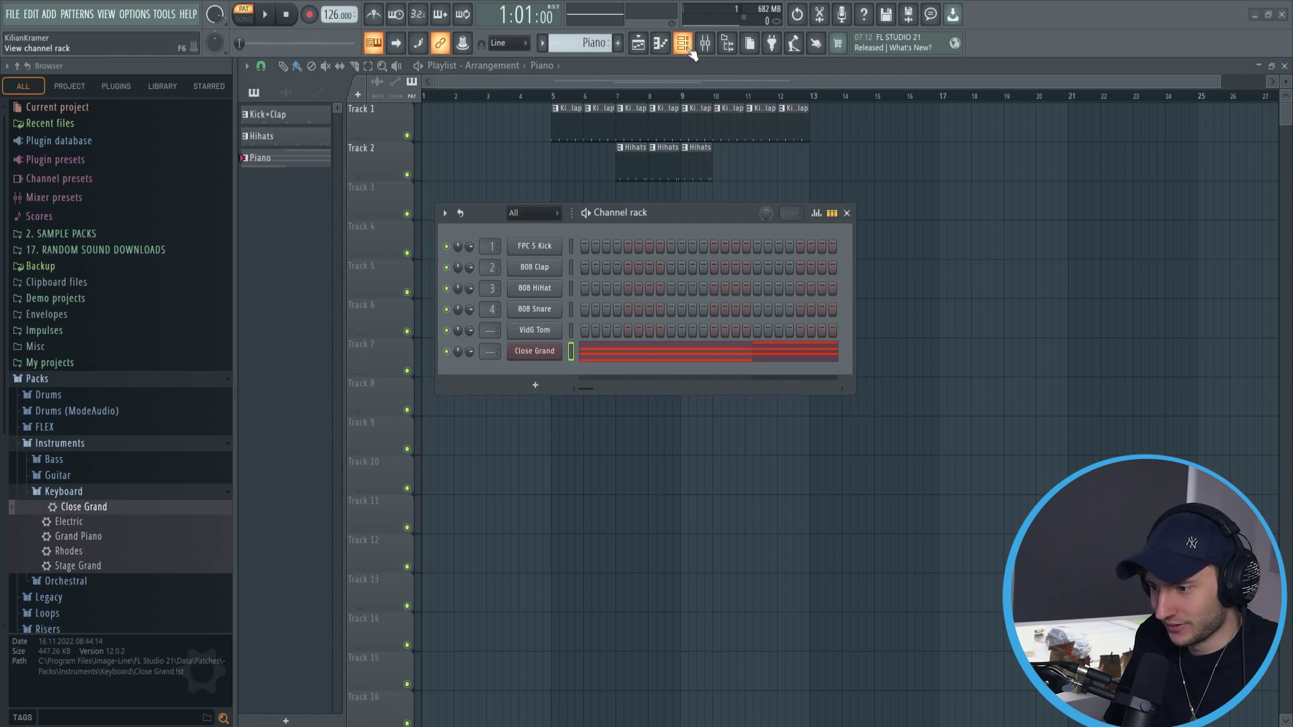
click(584, 192)
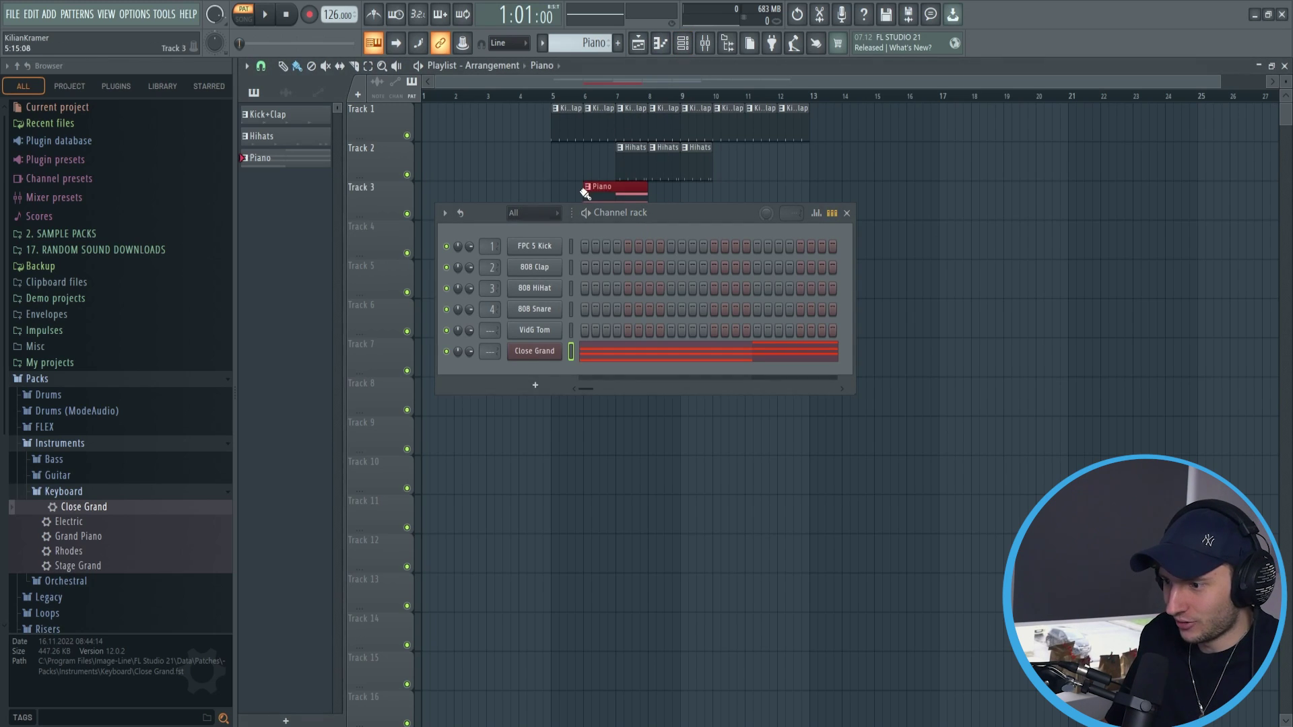
- Move the Piano clip to bar 9 on Track 3, add a Hihats clip at bar 10 on Track 2 and play the arrangement
click(846, 213)
drag(600, 192, 695, 192)
click(726, 166)
key(space)
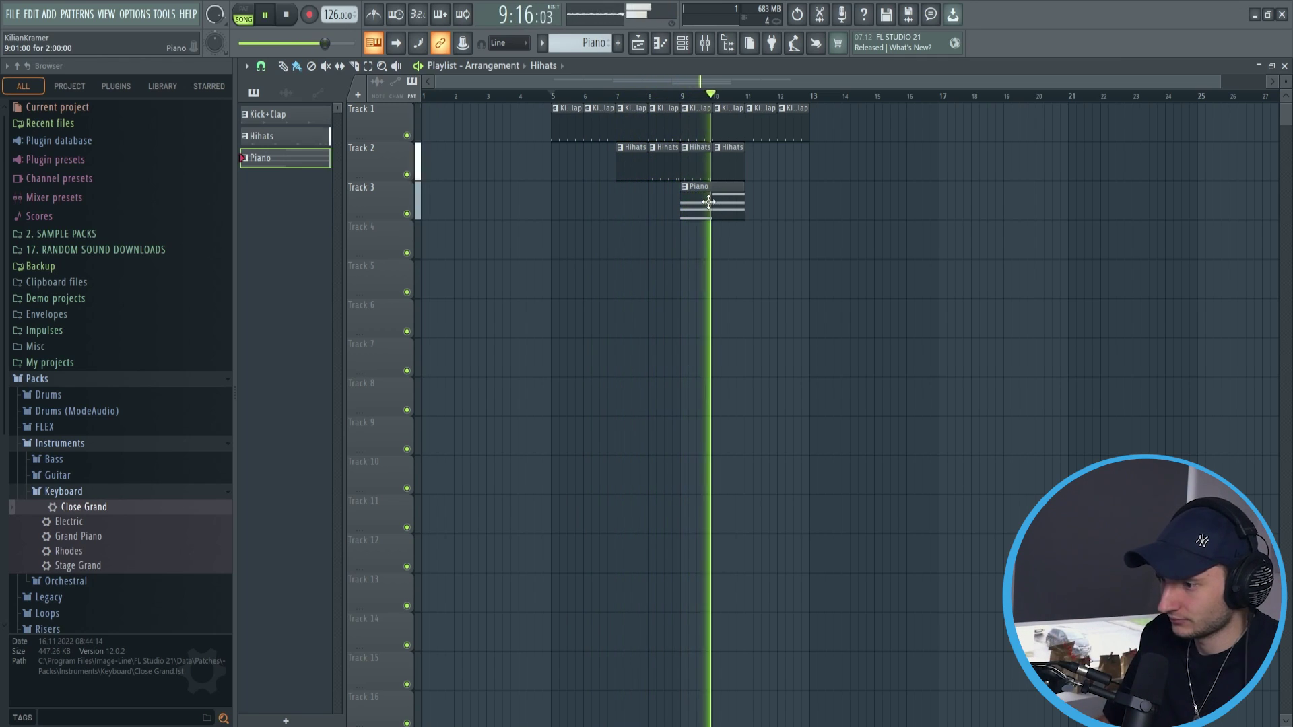
key(space)
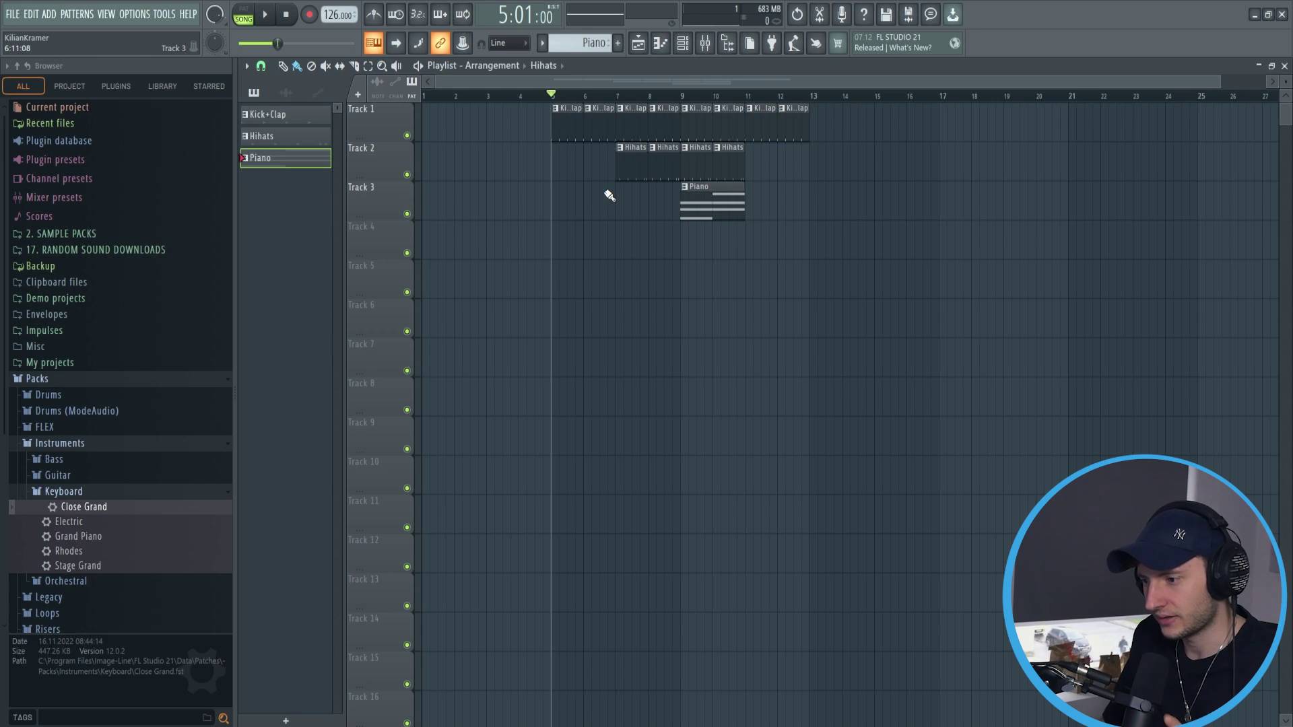
- Show the Channel rack with the Packs folder collapsed, and switch between the Kick+Clap and Piano patterns to compare them
click(682, 43)
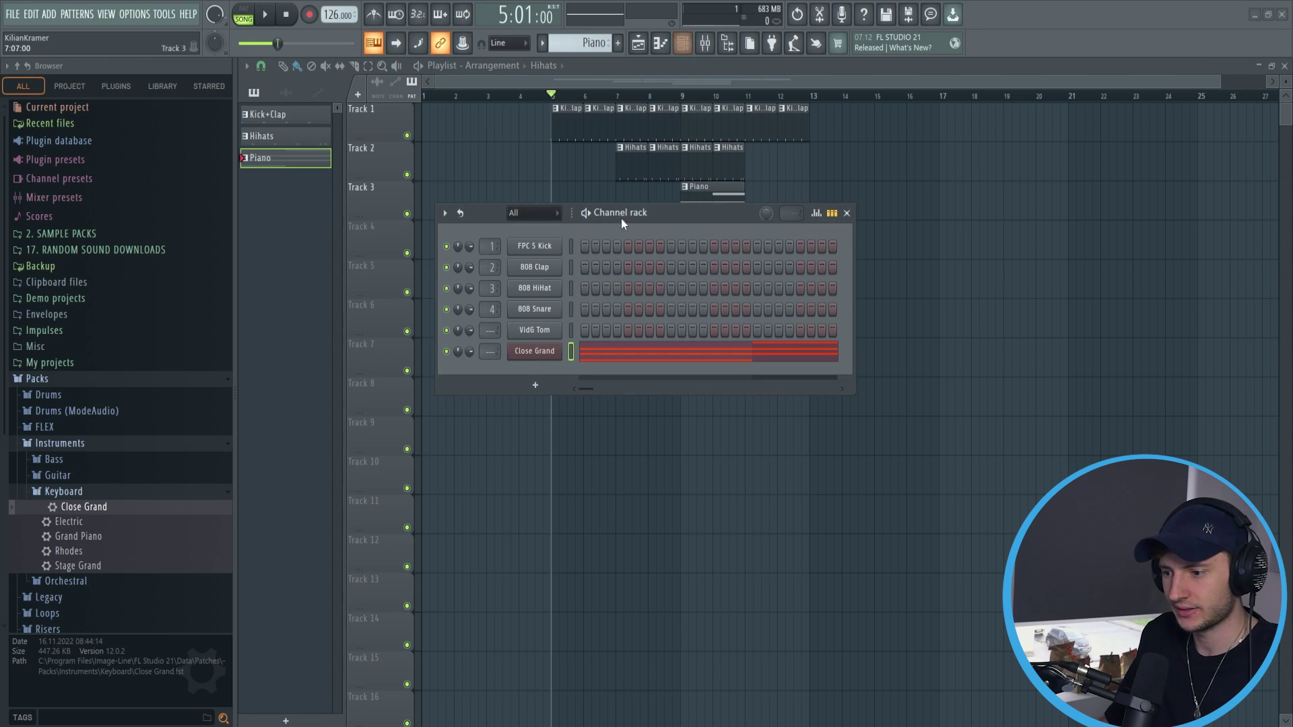
click(616, 112)
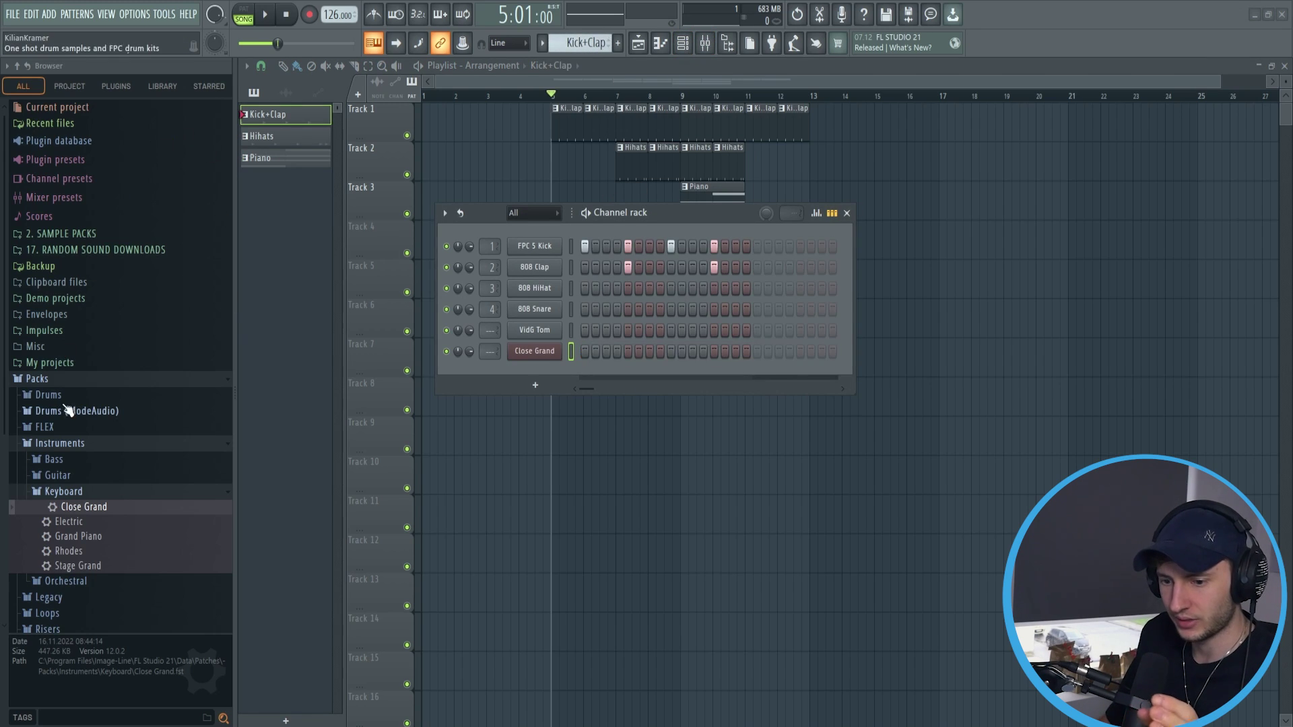
click(101, 379)
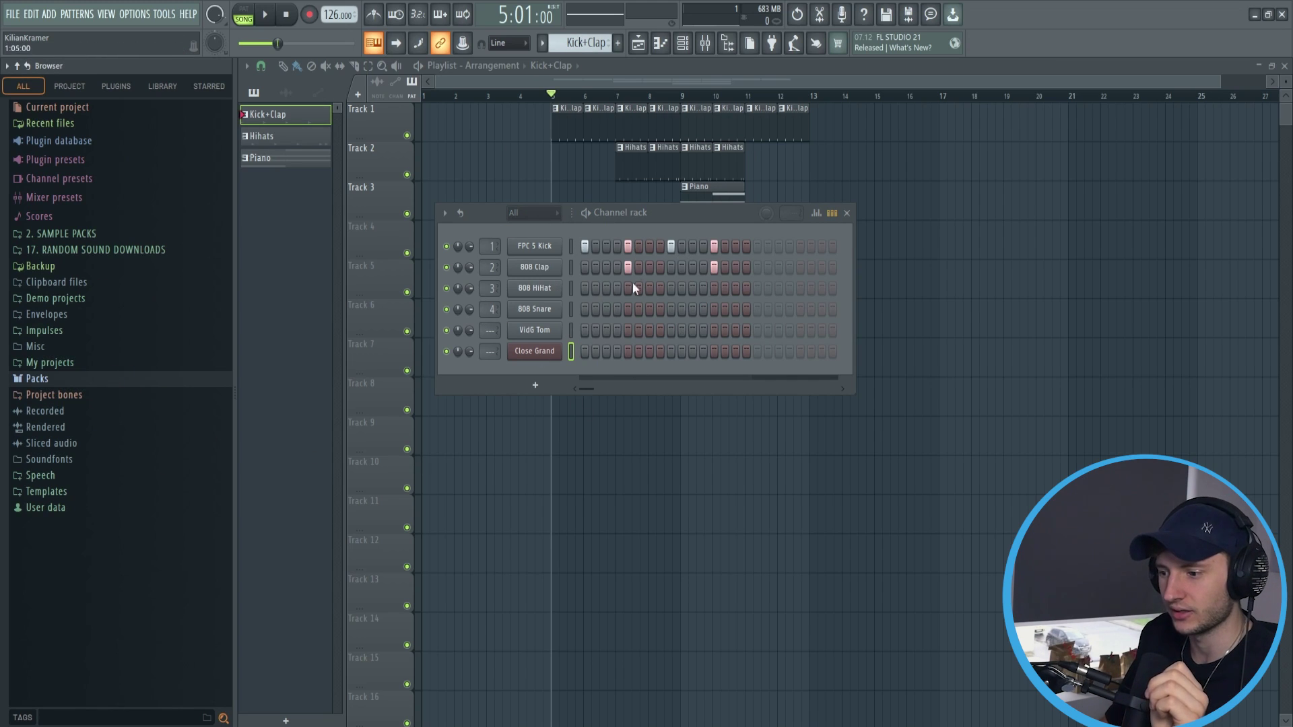
scroll(587, 46, down, 1)
scroll(587, 46, down, 1)
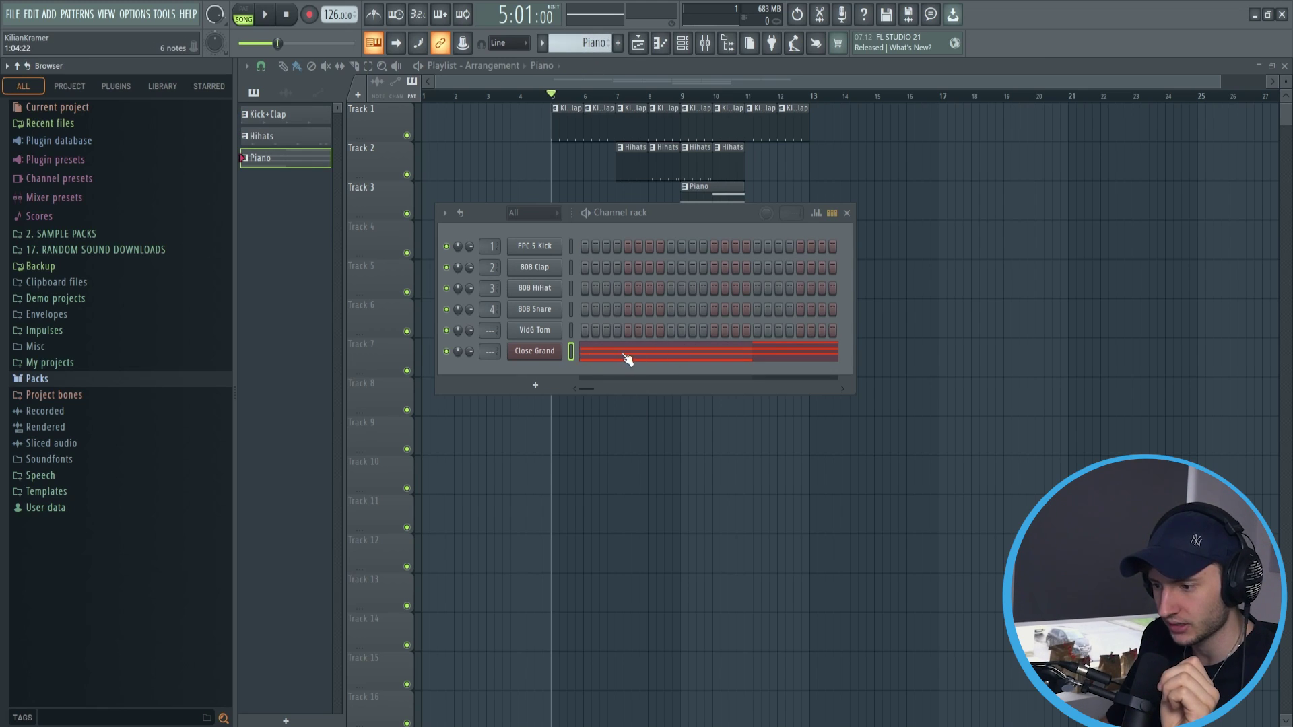
scroll(587, 44, up, 2)
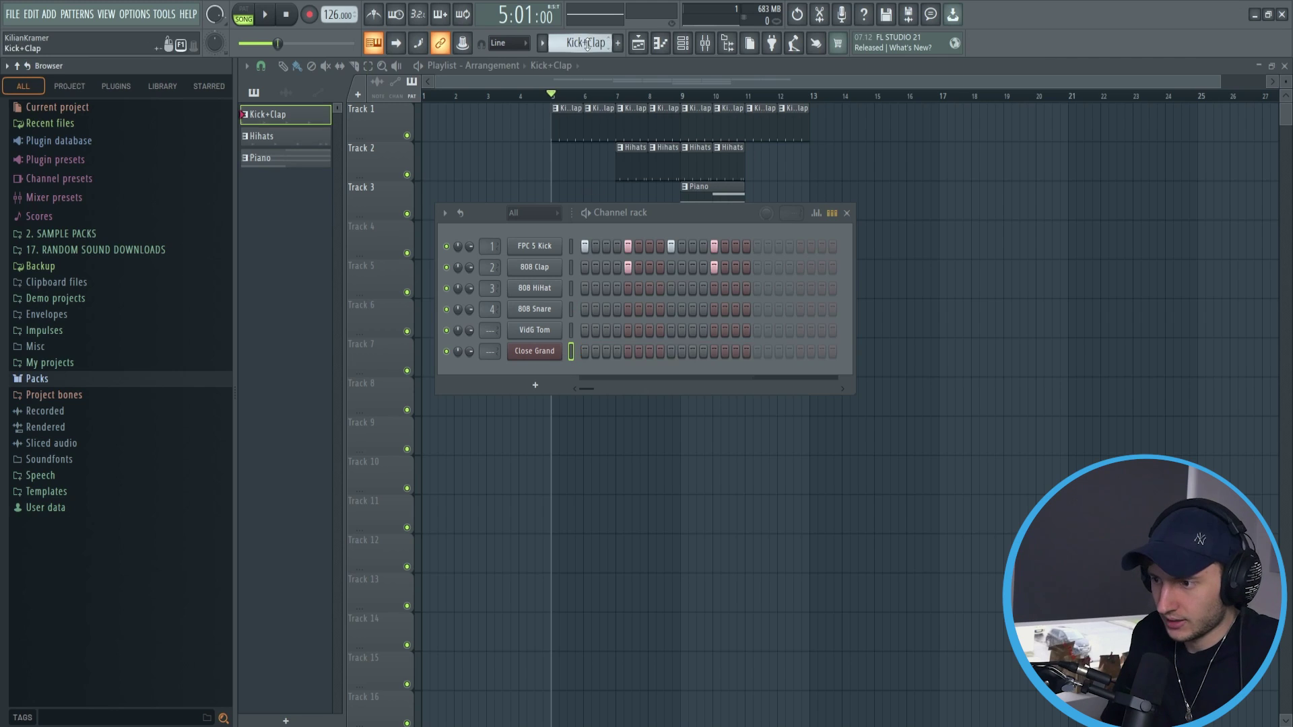
- Try pasting the piano notes into the Close Grand channel of the Kick+Clap pattern and undo the paste
click(595, 364)
key(ctrl+v)
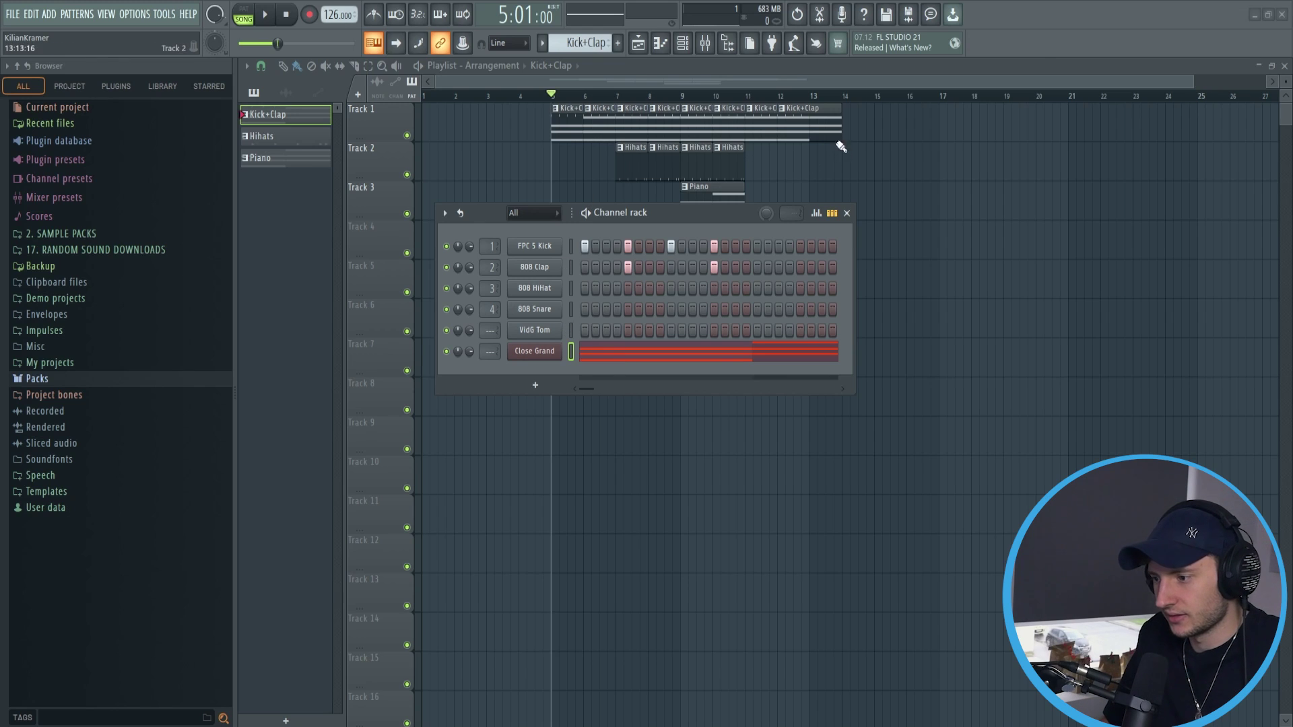
key(ctrl+z)
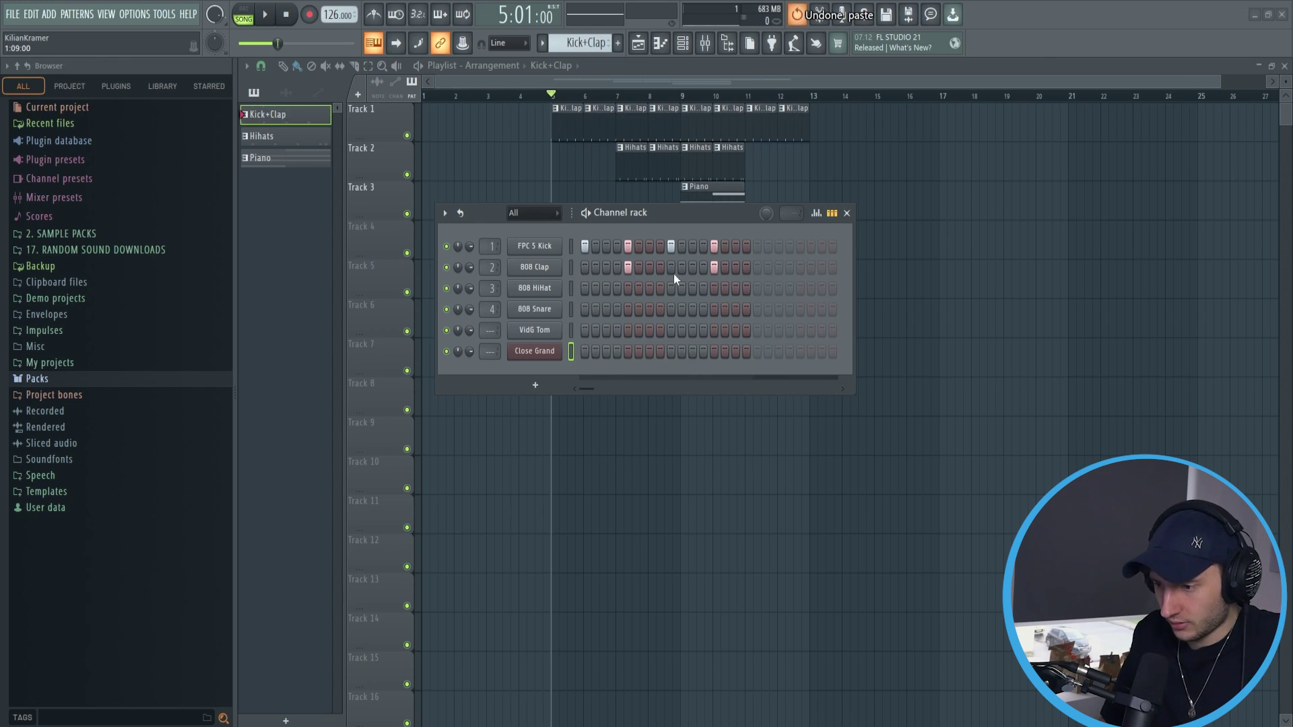
- Add 808 HiHat steps on 3, 7, 11 and 15 and 808 Snare steps on 7 and 11 to Kick+Clap, and play the pattern
scroll(578, 43, down, 2)
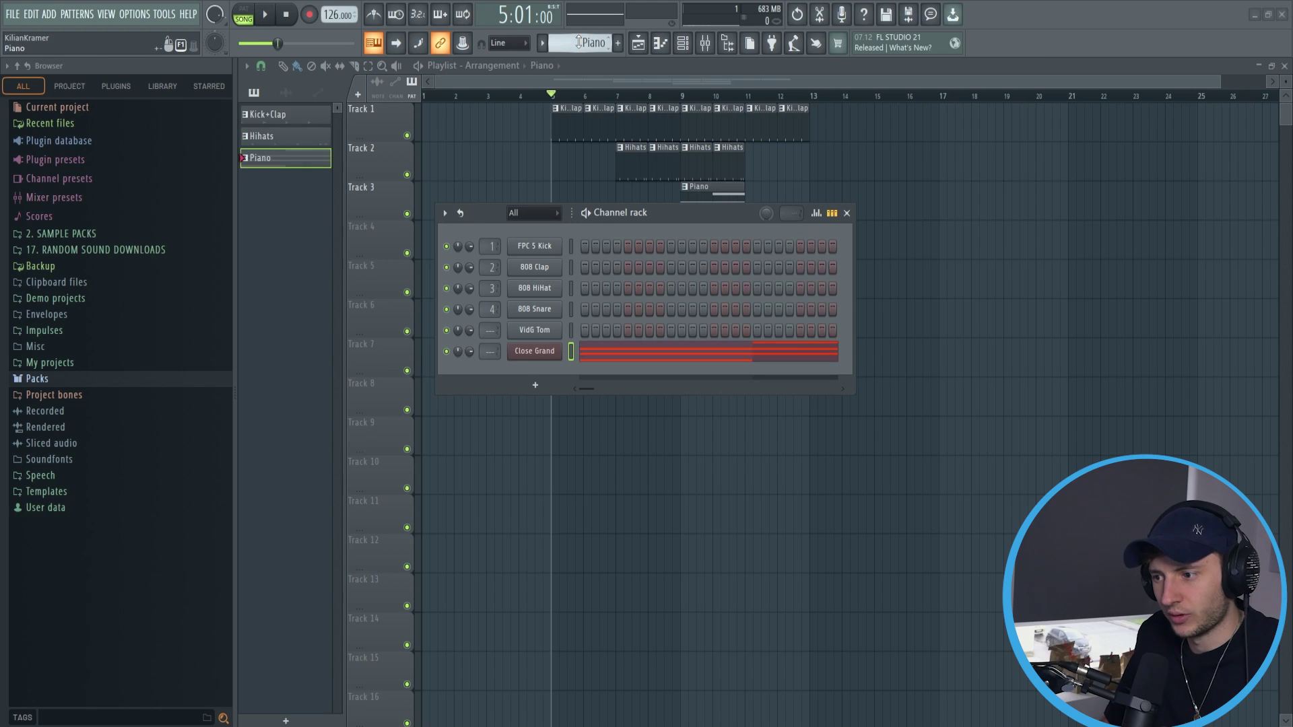
scroll(578, 43, up, 2)
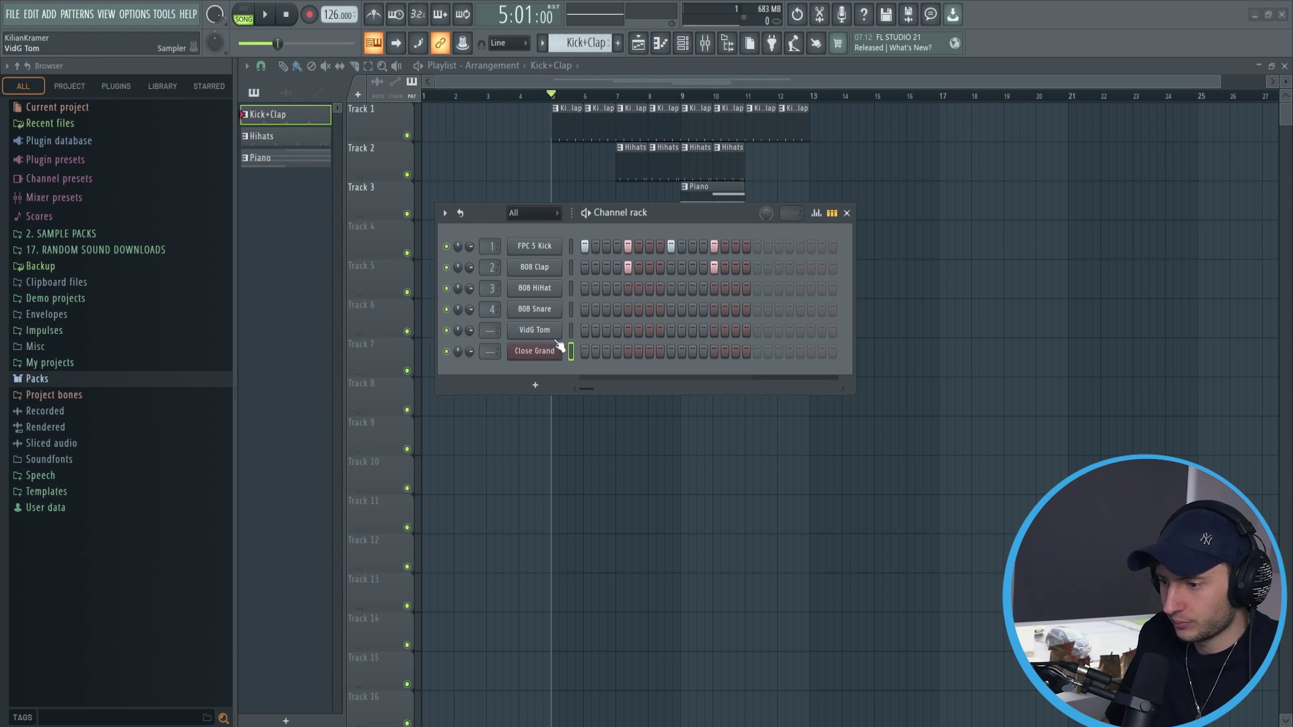
click(648, 292)
click(692, 291)
click(736, 291)
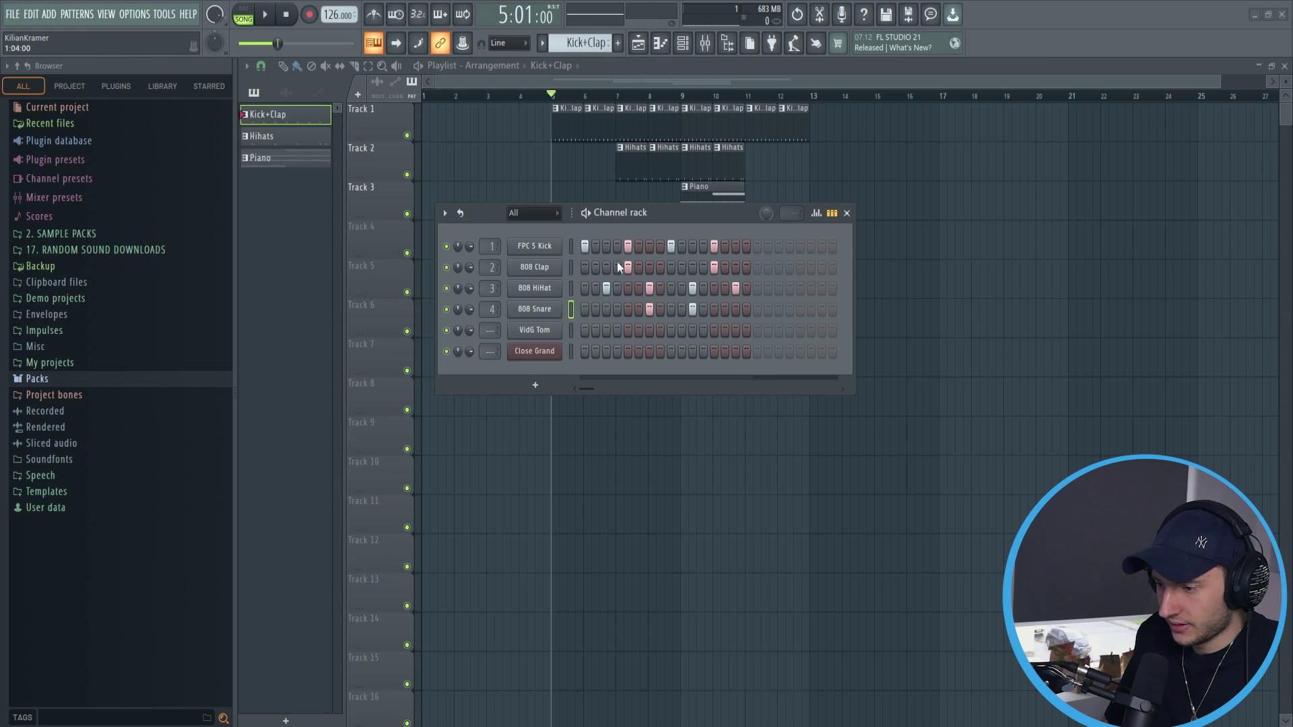
click(244, 15)
click(265, 14)
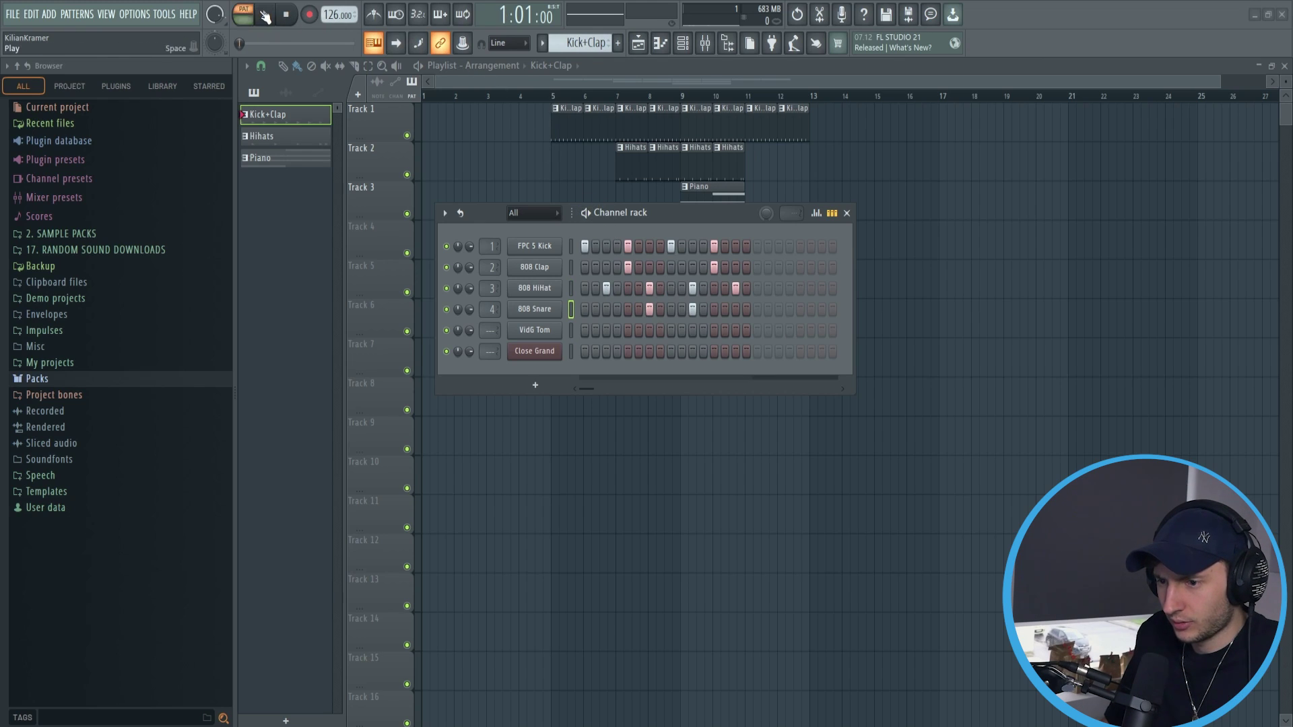
key(space)
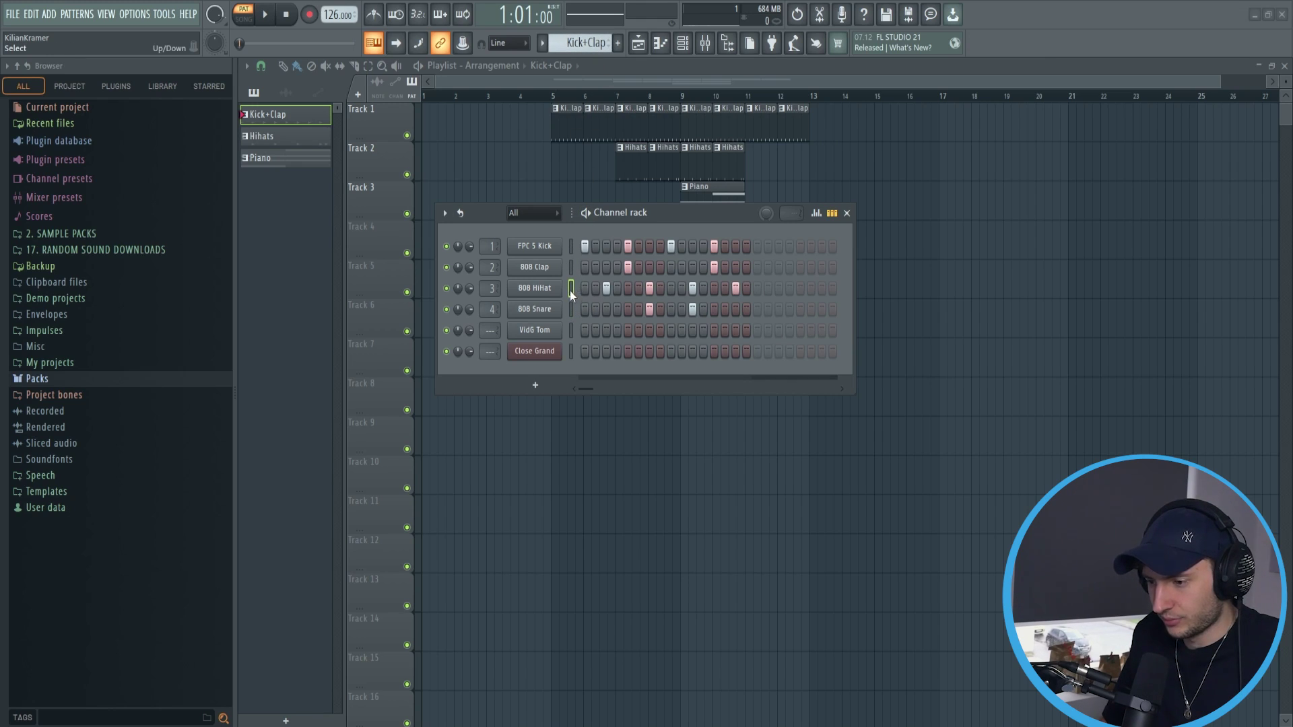
- Create a new pattern named Snare with the 808 Snare steps on 7 and 11 and return to song mode
click(568, 300)
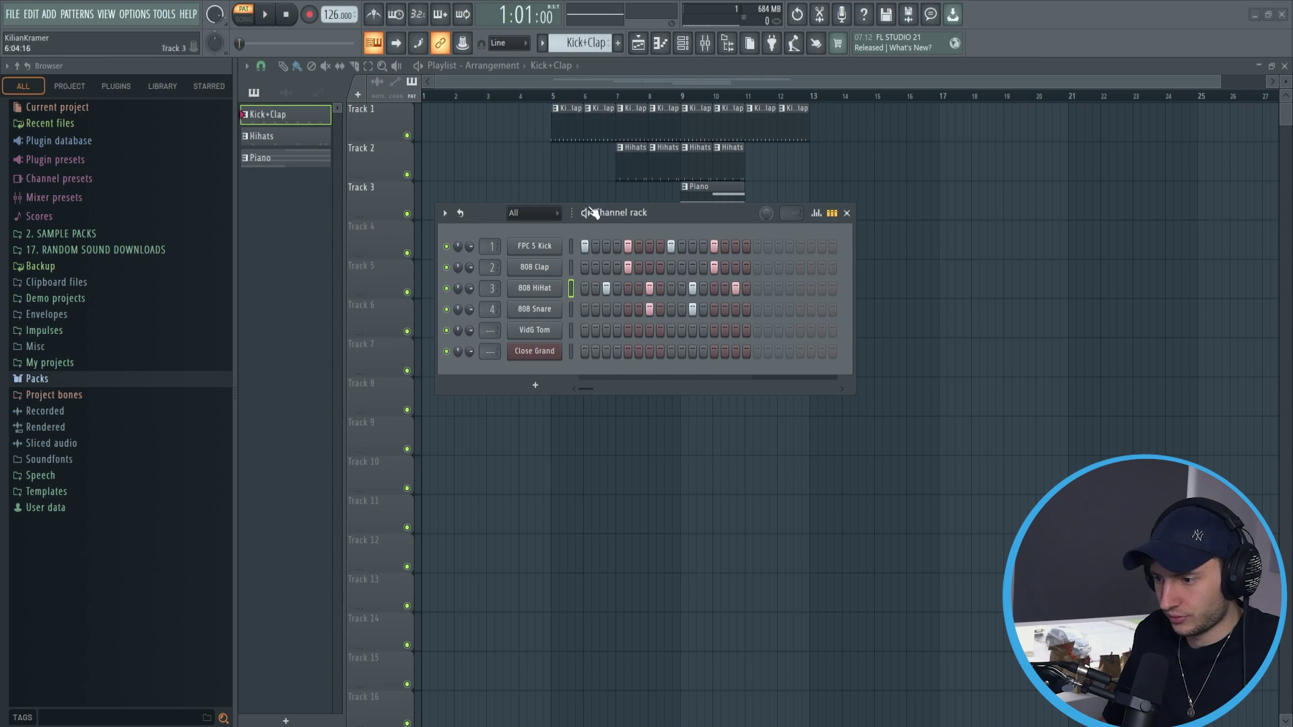
click(618, 42)
text(Sna)
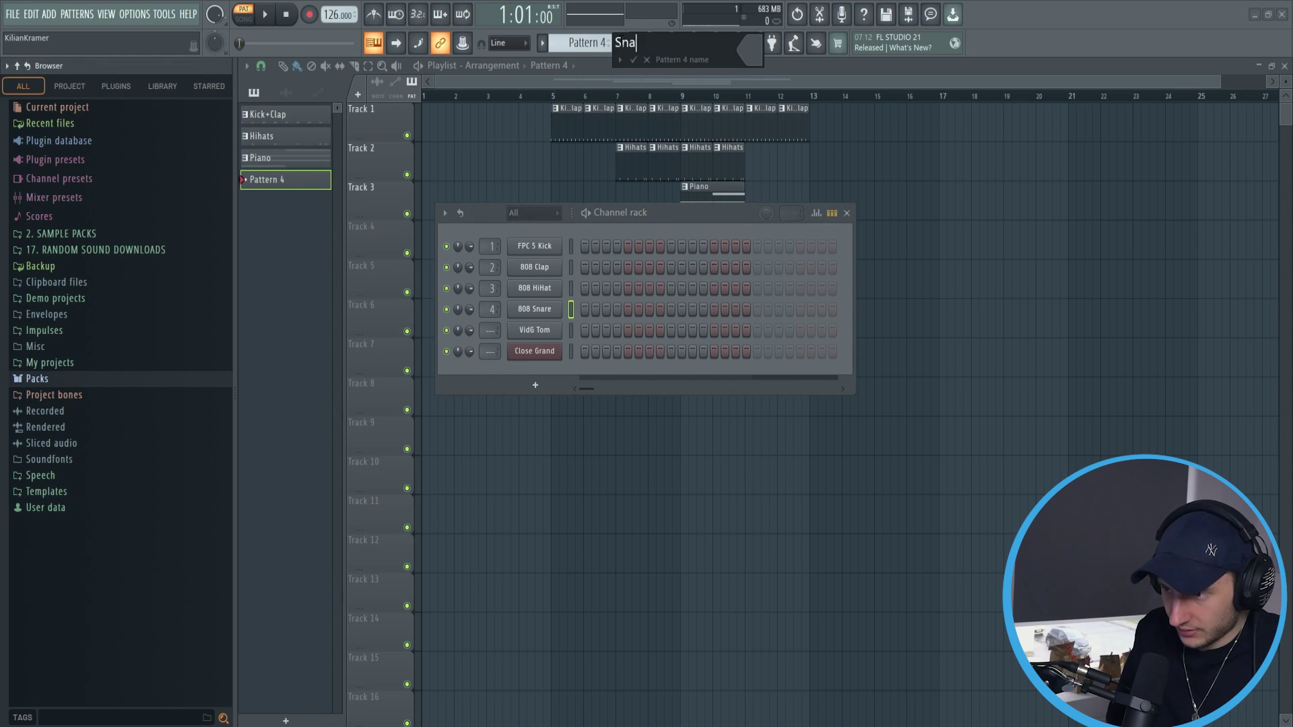
text(re)
key(Return)
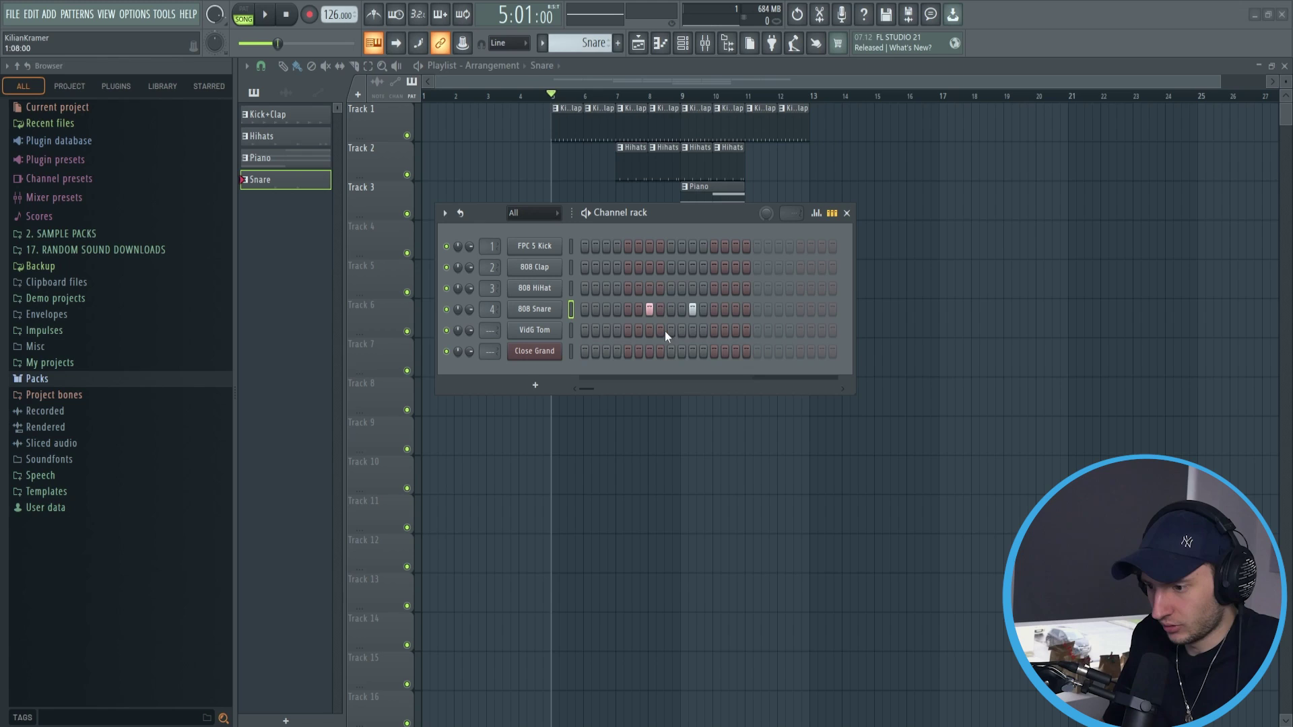
- Move the Channel rack clear of the clips and insert an empty track between the Kick+Clap and Hihats tracks
click(823, 165)
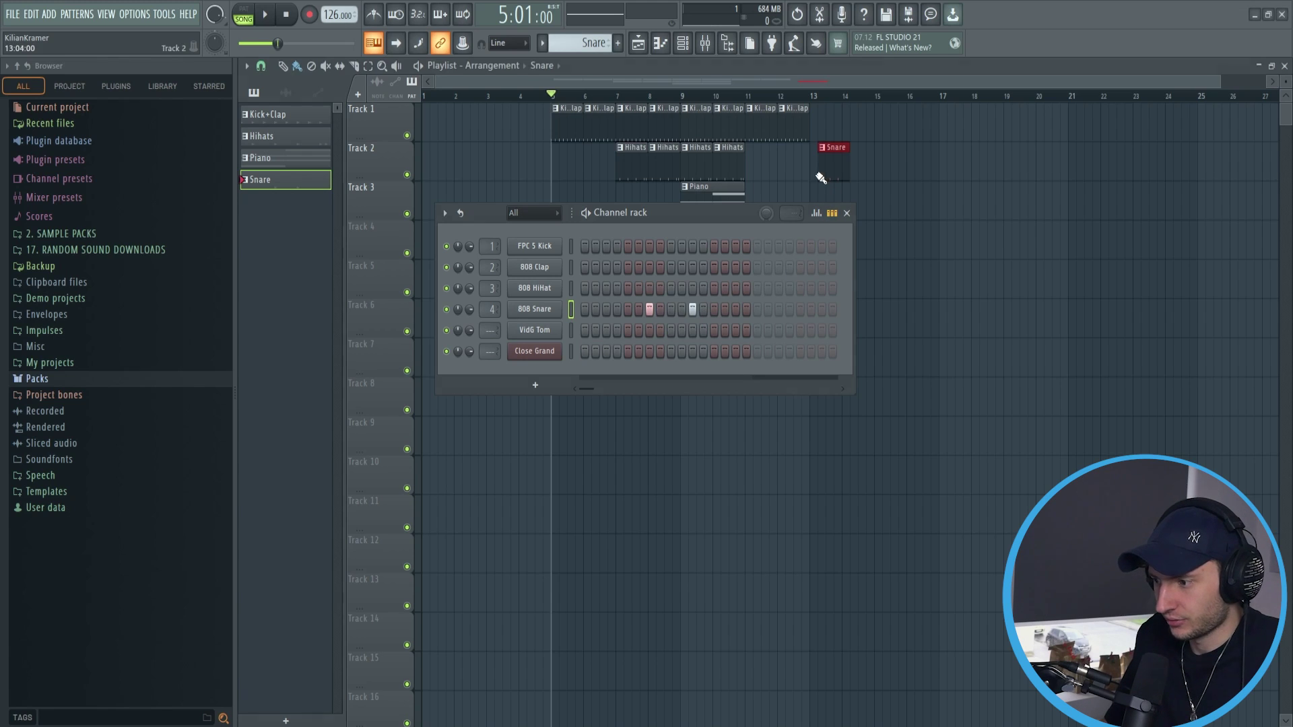
drag(723, 211, 710, 399)
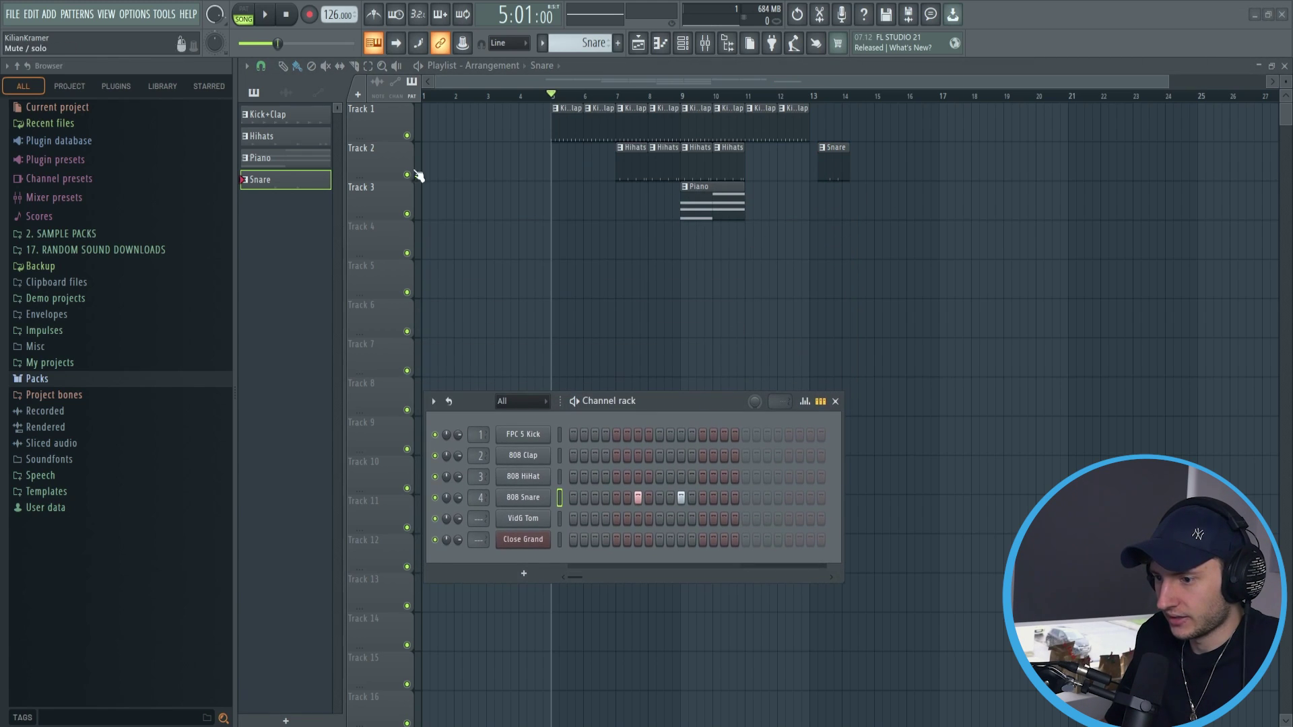
drag(829, 164, 755, 283)
right_click(392, 159)
click(419, 425)
- Place Snare clips on Track 2 at bars 7, 8 and 9, and select bars 5 to 13 as the loop range
click(628, 163)
click(660, 164)
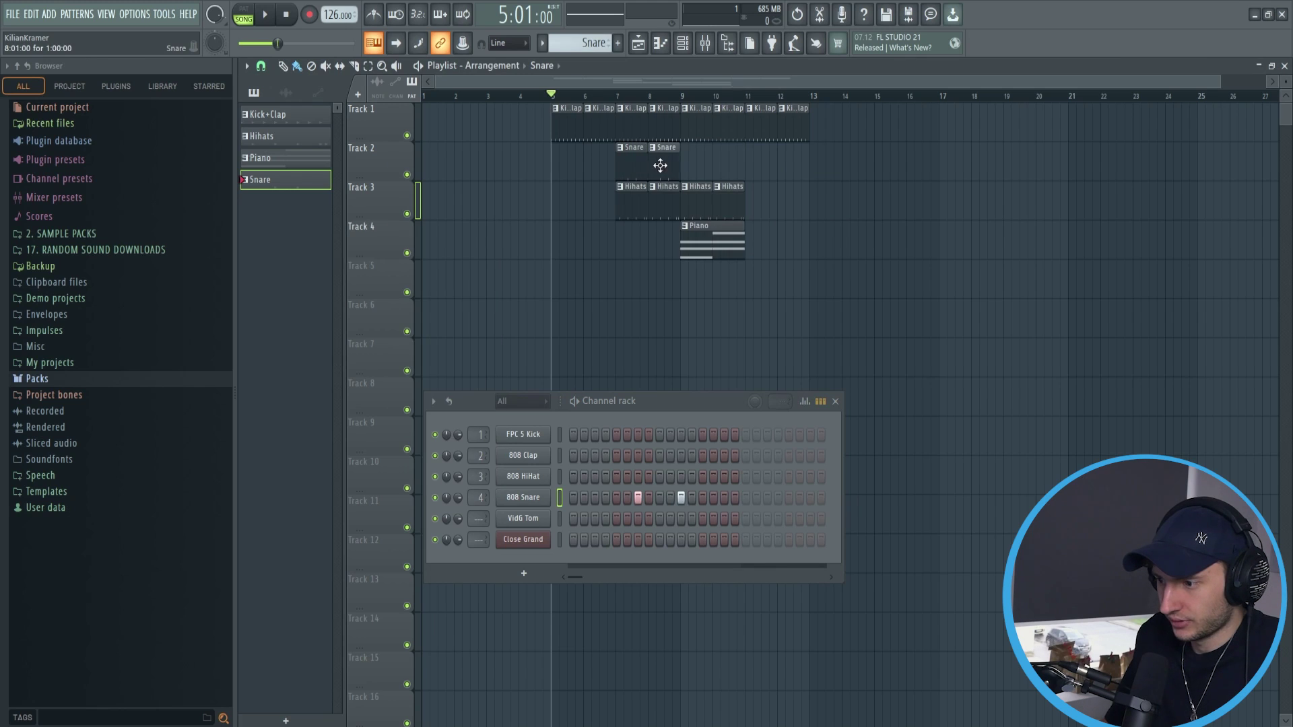
drag(702, 163, 697, 161)
scroll(697, 162, up, 2)
drag(481, 95, 881, 109)
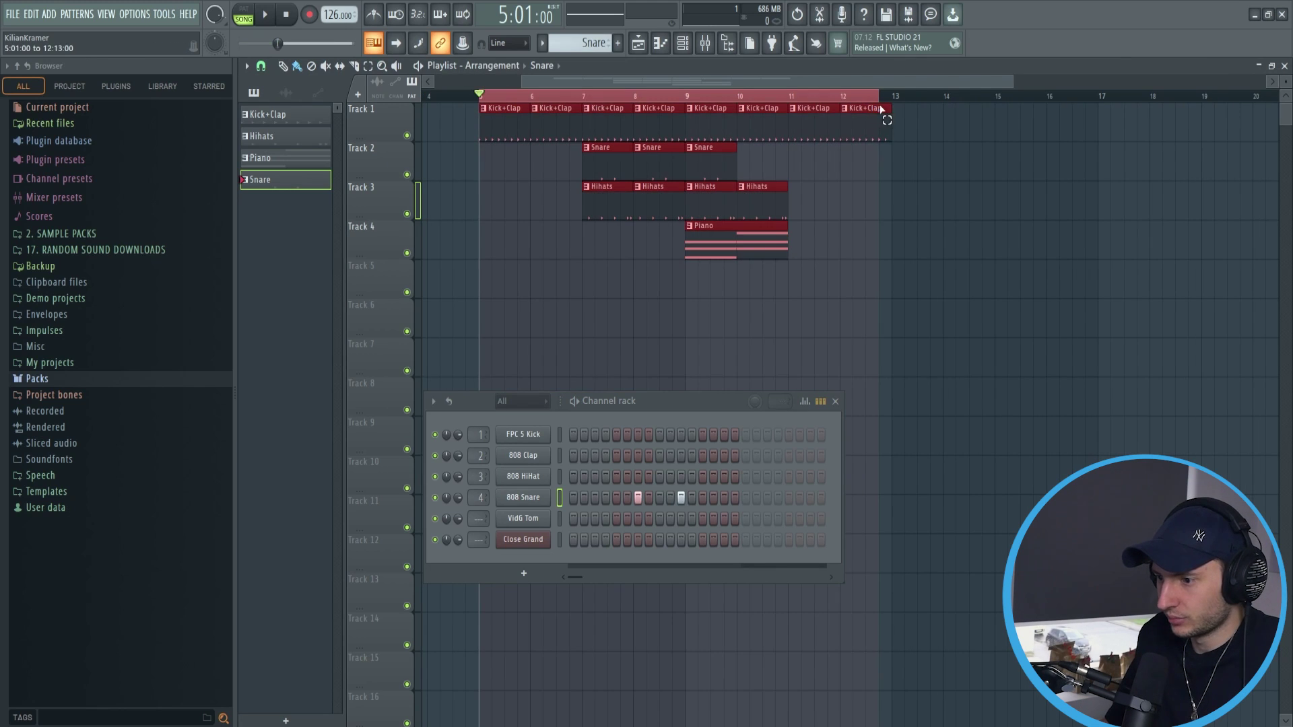
click(938, 155)
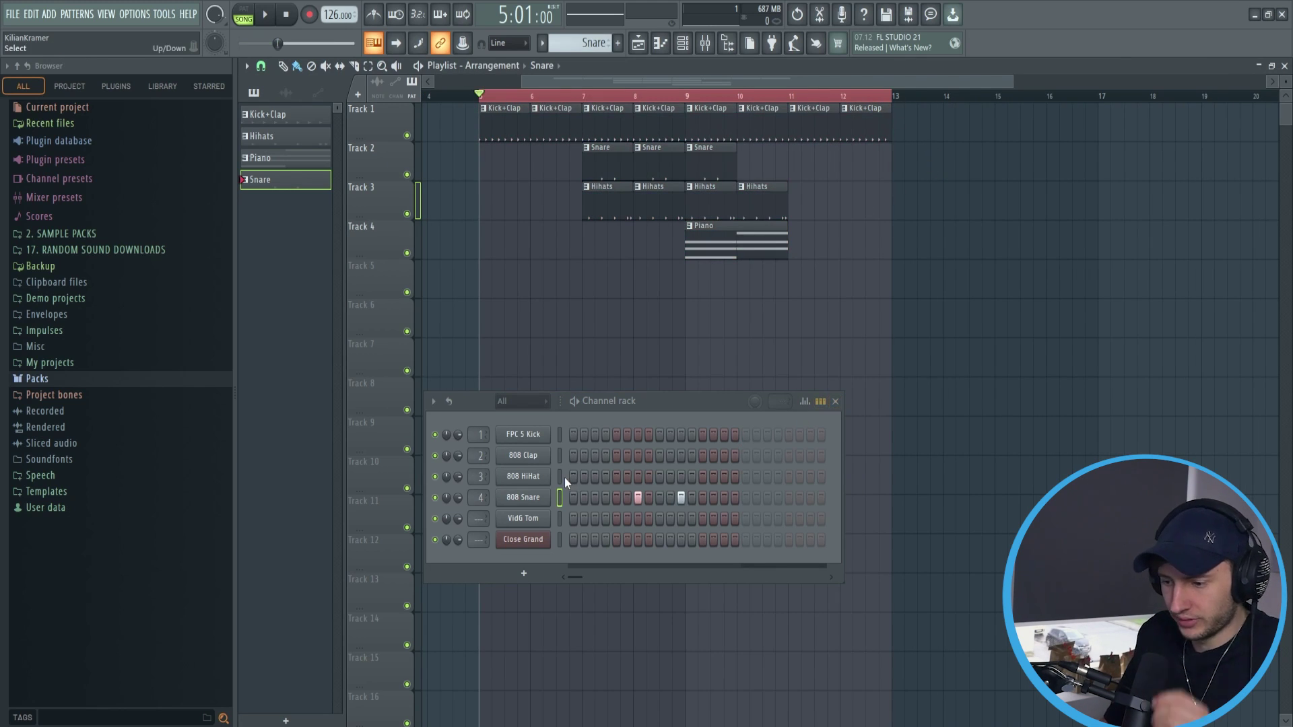
- Show and hide the playlist, piano roll and Channel rack one after another, and open the mixer
click(683, 43)
click(638, 44)
click(639, 43)
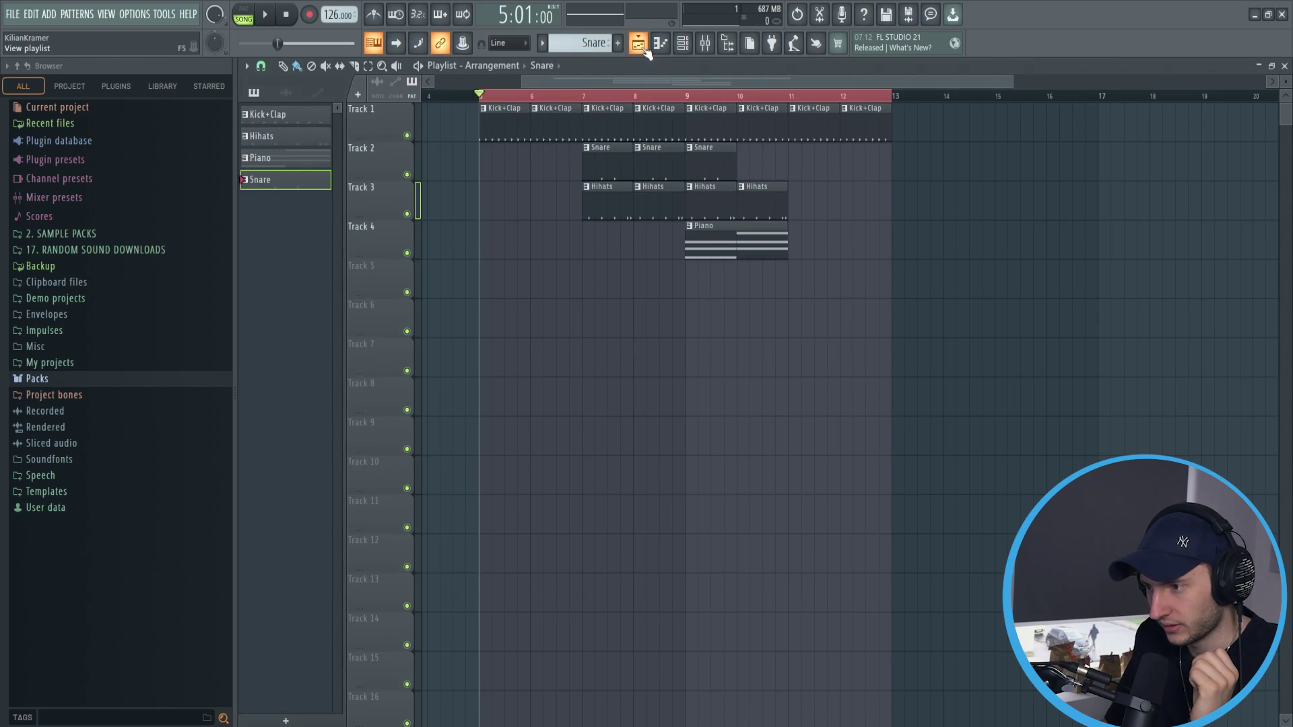
click(638, 43)
click(661, 43)
click(661, 44)
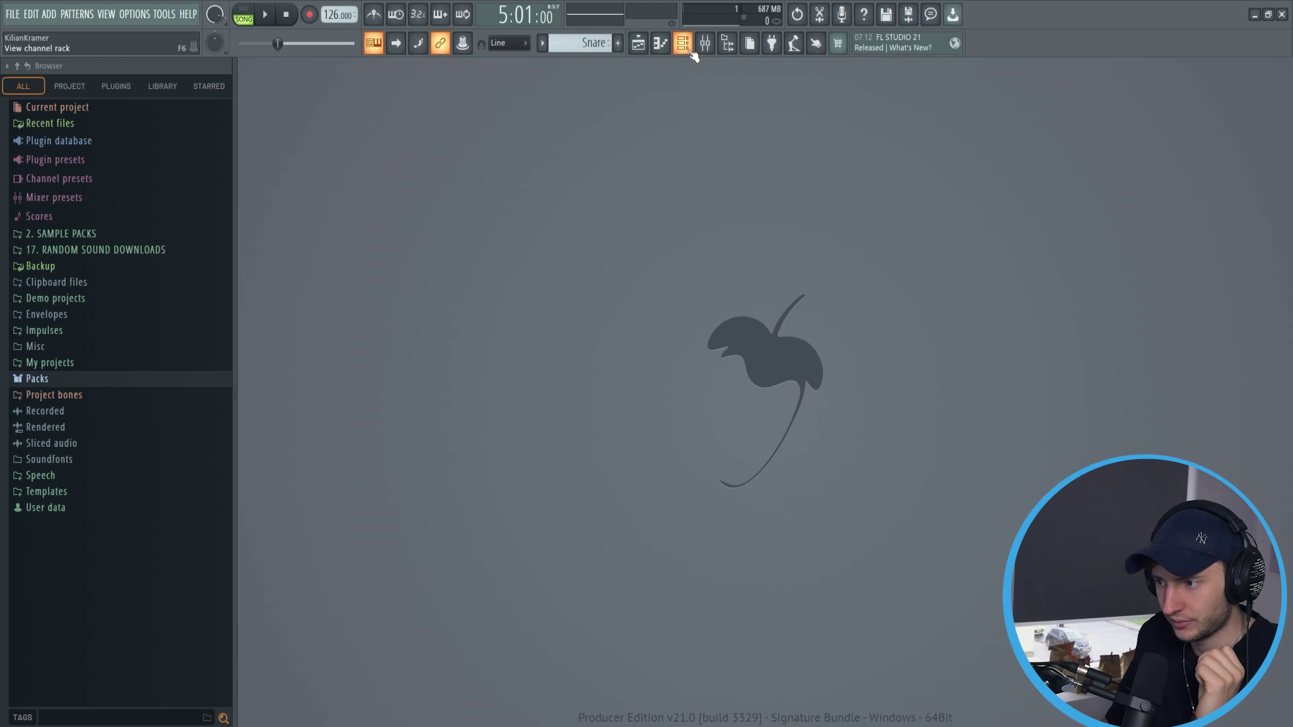
click(683, 45)
click(684, 46)
click(711, 49)
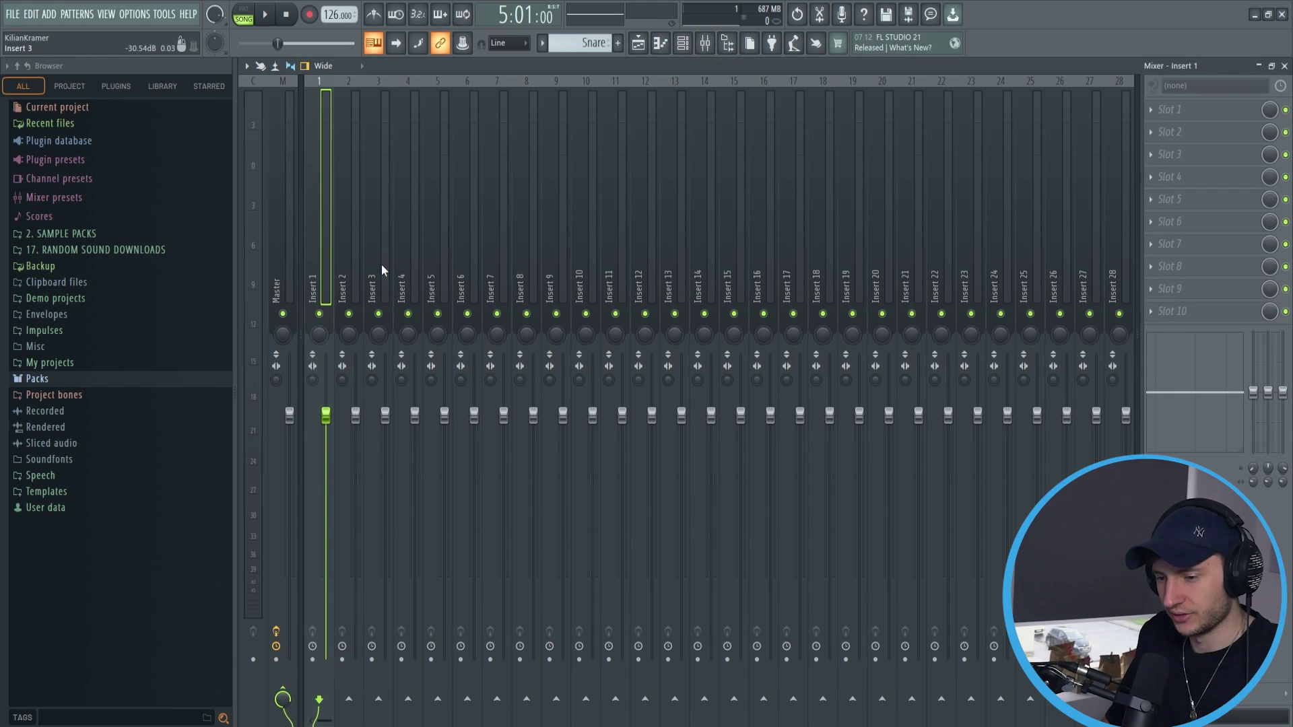
- Loop bars 5 and 6 in the playlist, start playback and bring up the mixer
key(F6)
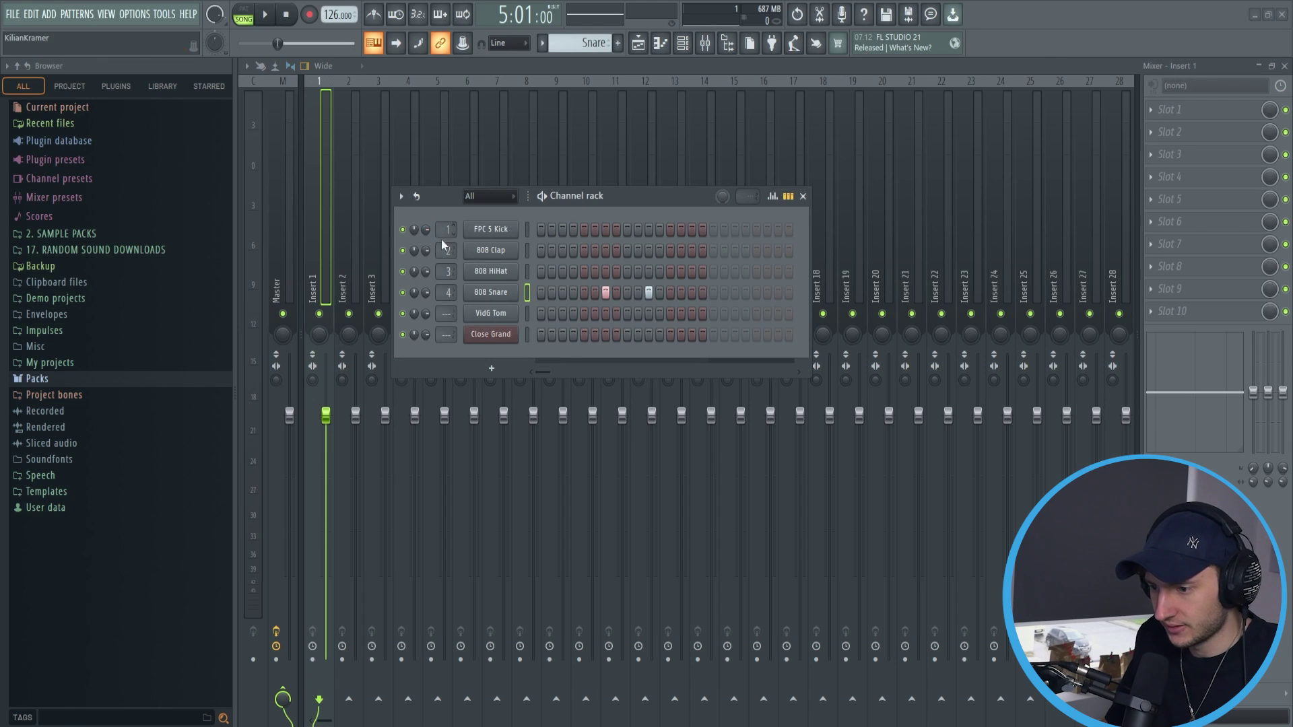
key(F5)
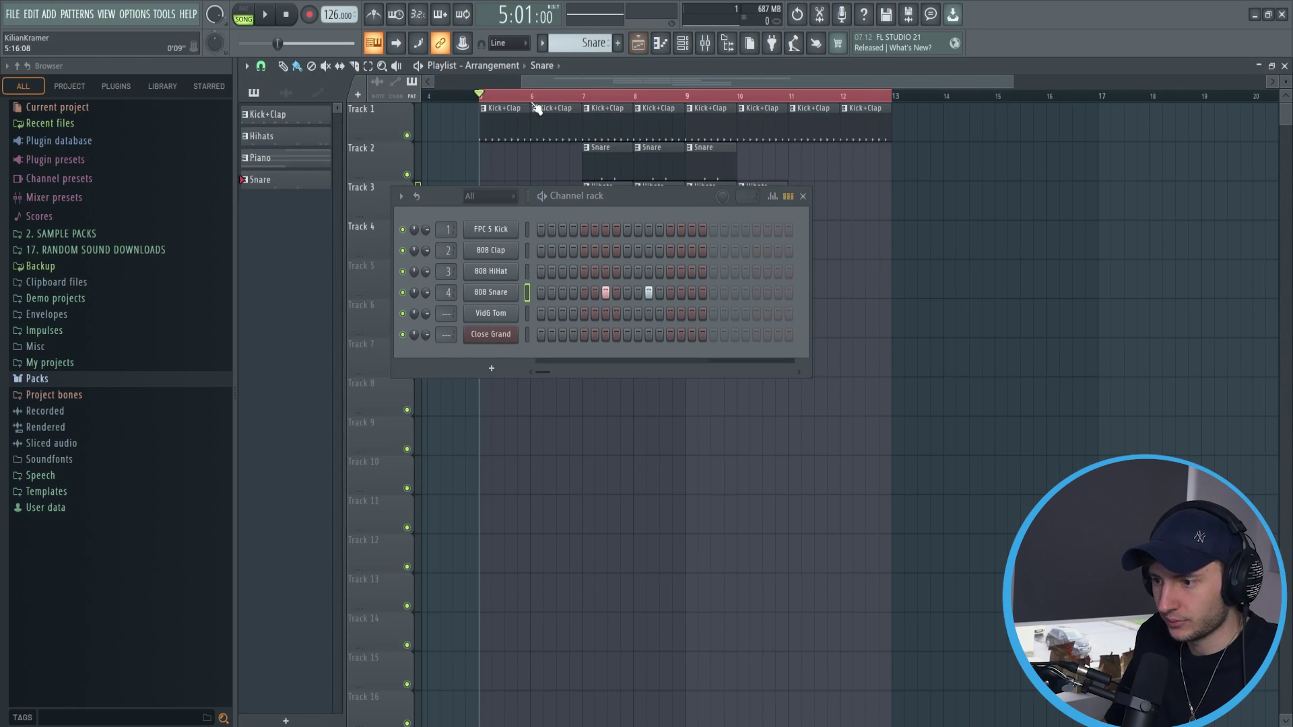
drag(482, 96, 584, 103)
key(space)
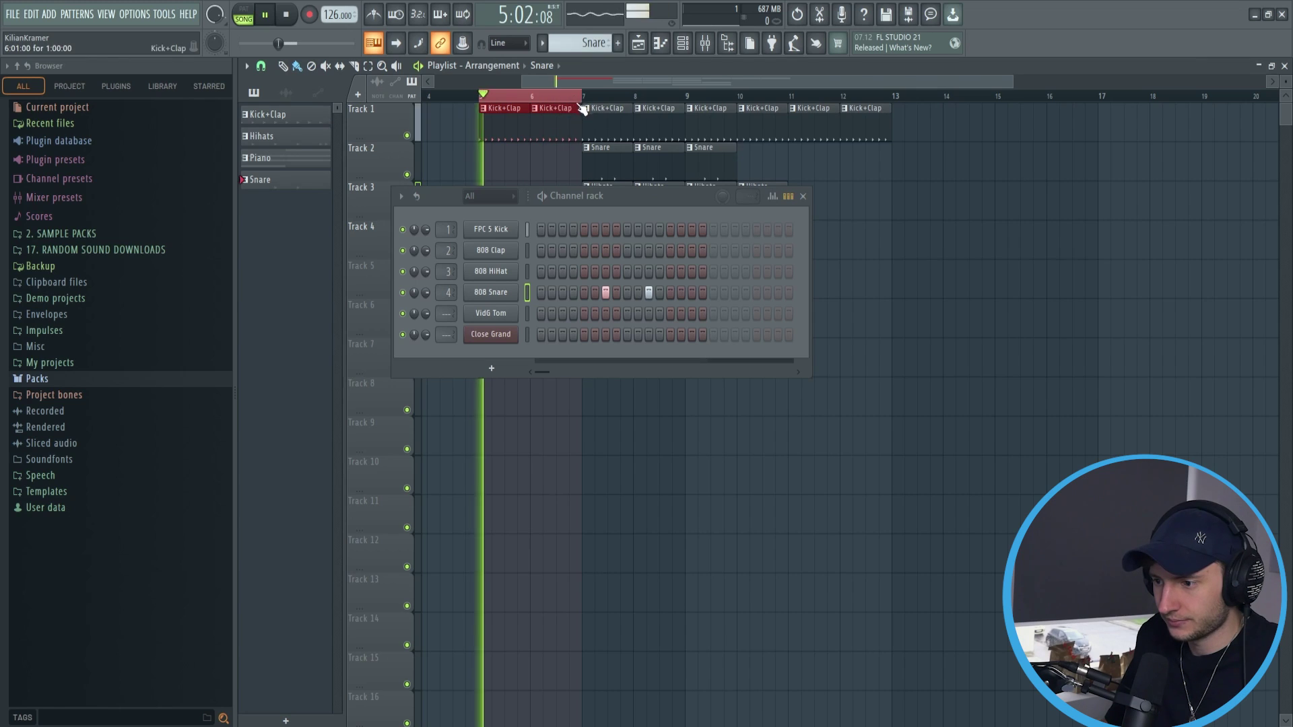
key(F9)
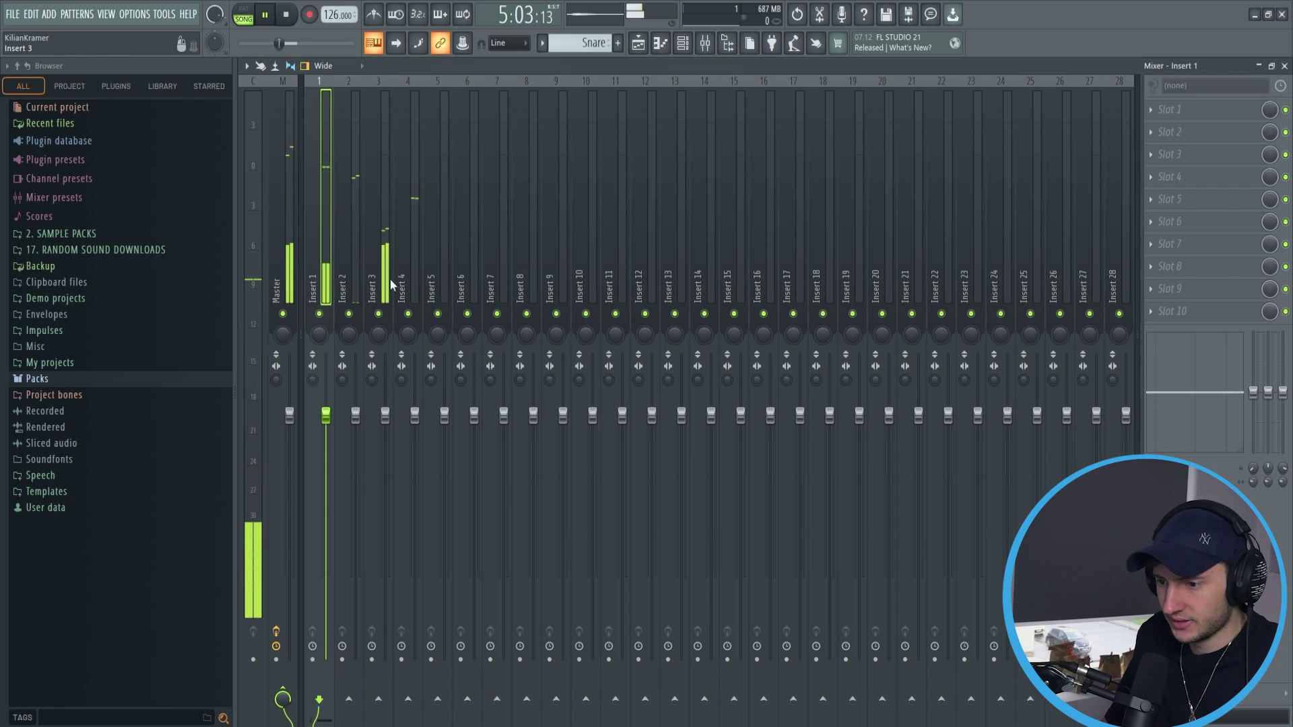
- Show the Channel rack beside the first mixer inserts, solo Insert 1 and Insert 2 in turn to hear them, and stop playback
key(F6)
drag(615, 182, 812, 185)
right_click(320, 315)
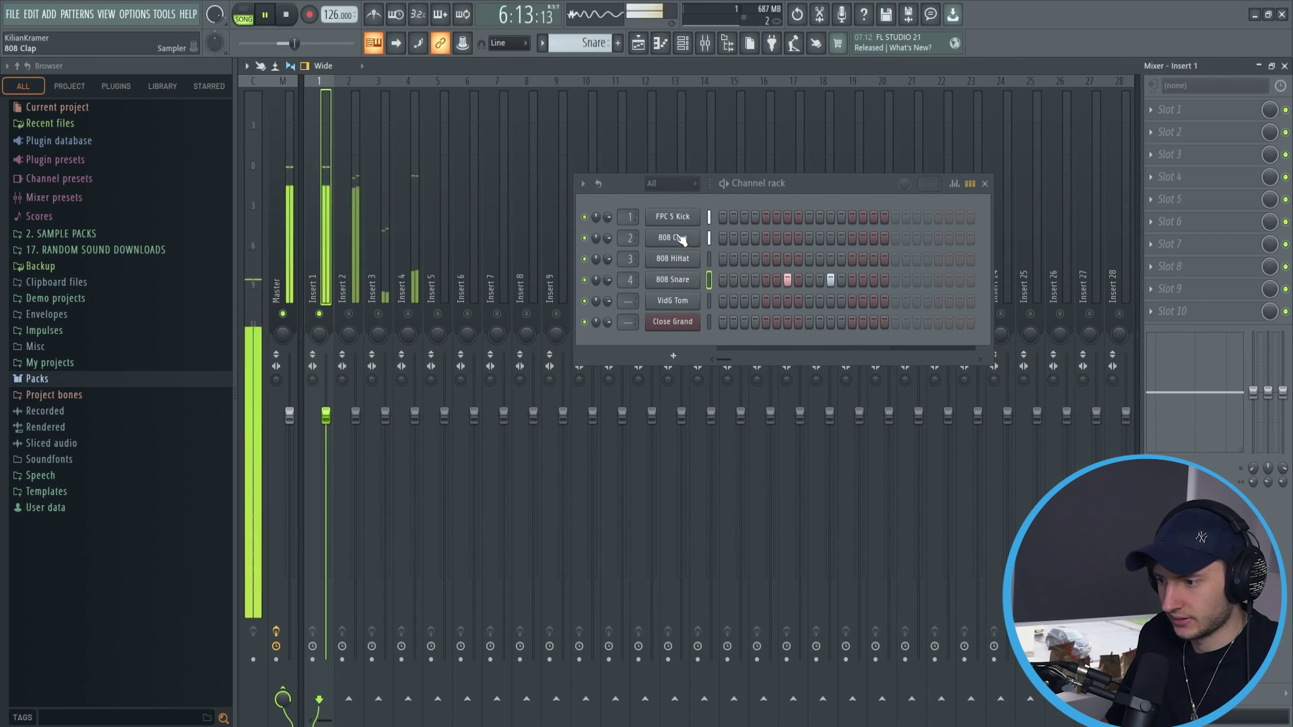
right_click(349, 314)
key(space)
right_click(349, 314)
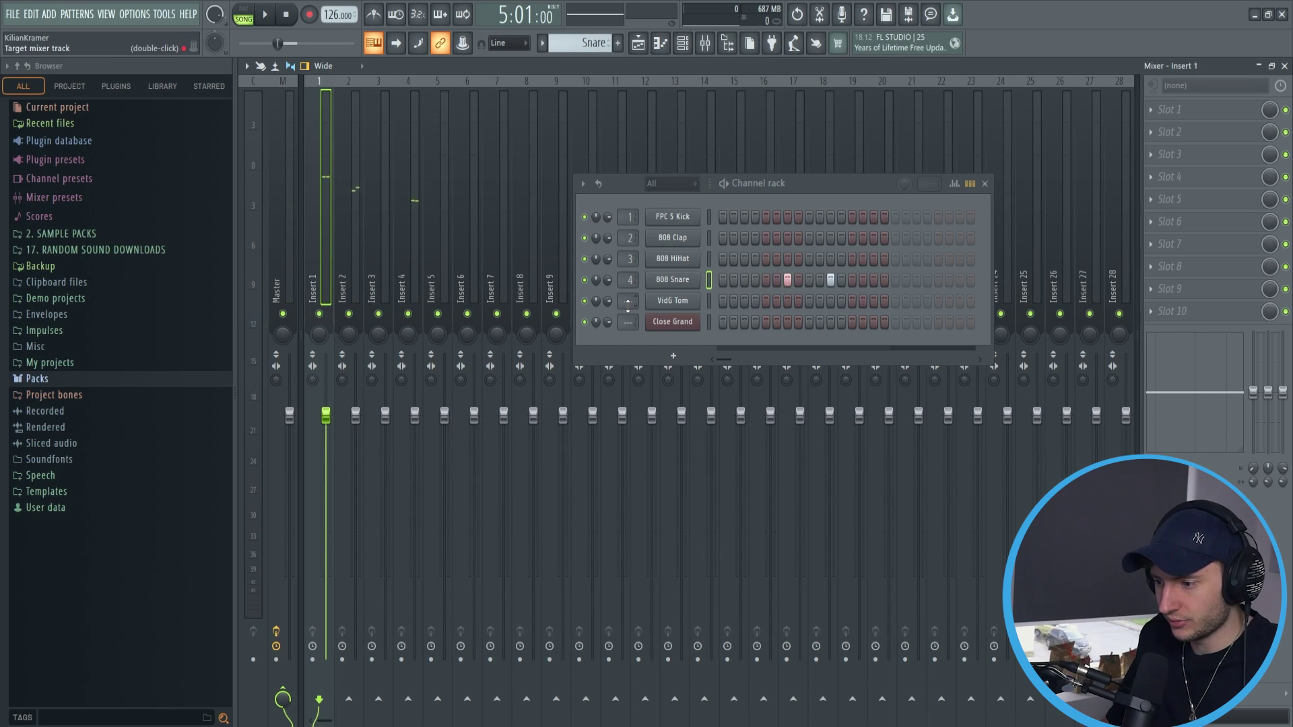
- Try routing the Close Grand channel to mixer Insert 6 and the tom channel to Inserts 5 and 2
scroll(628, 305, up, 5)
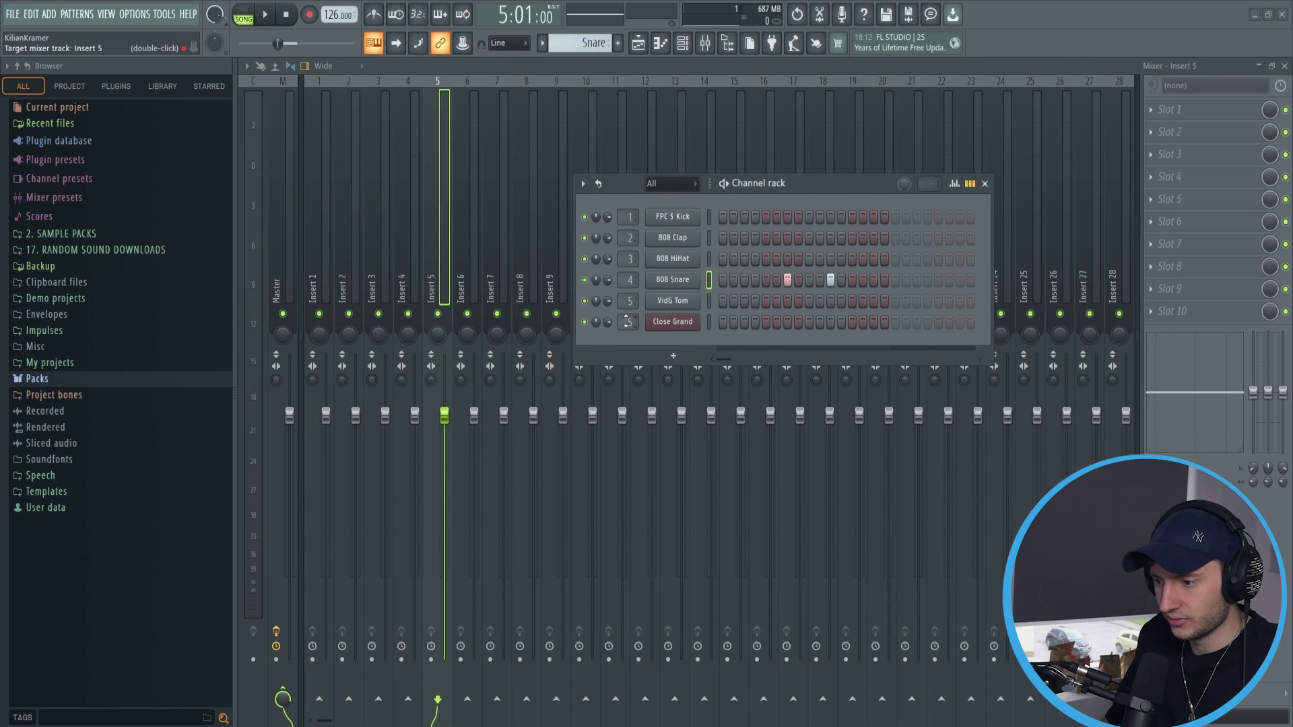
scroll(627, 321, up, 5)
scroll(626, 303, up, 1)
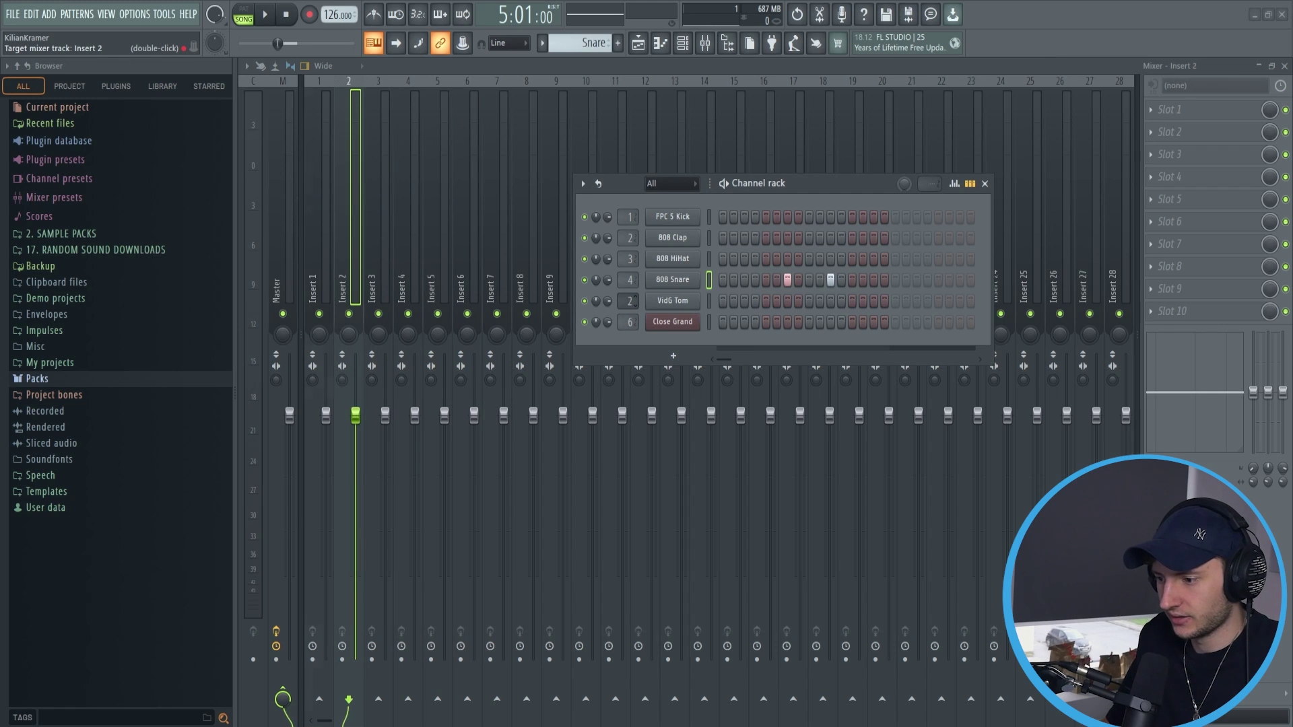
scroll(628, 301, down, 1)
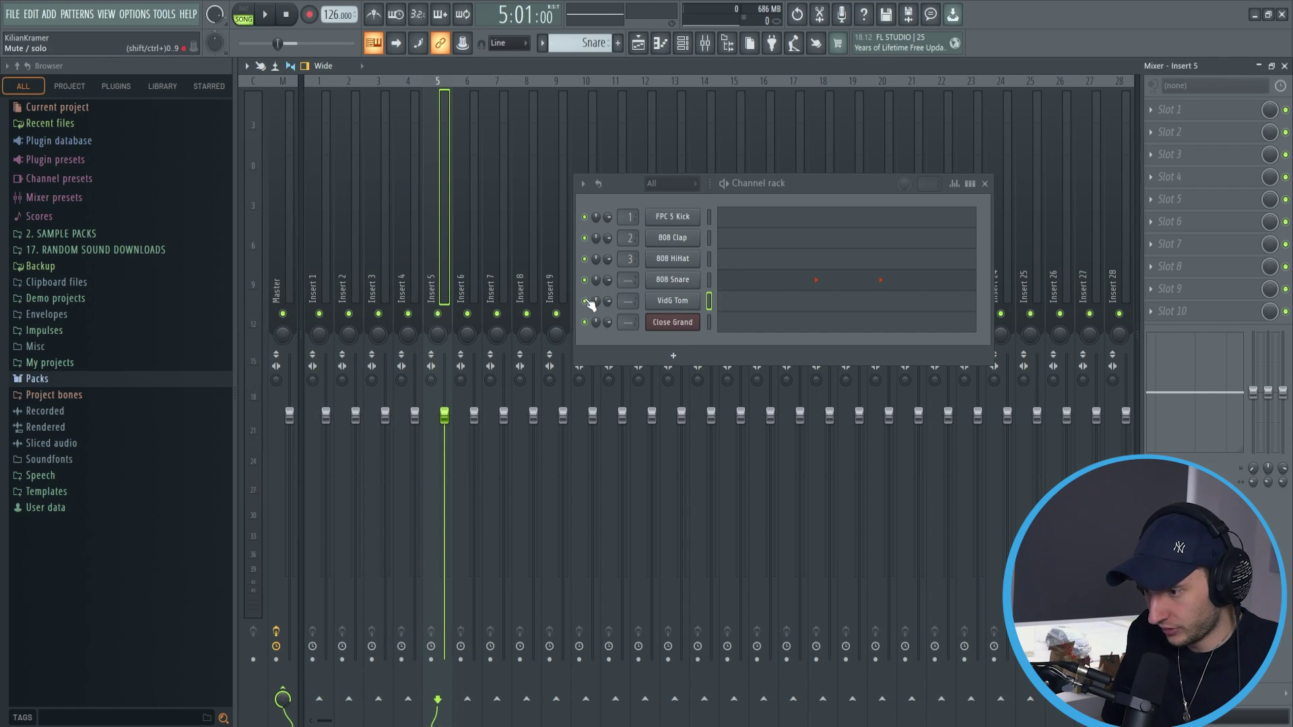
- Route the 808 Snare channel to free mixer track 4 and the VidG Tom channel to track 5, closing both channel settings
click(677, 281)
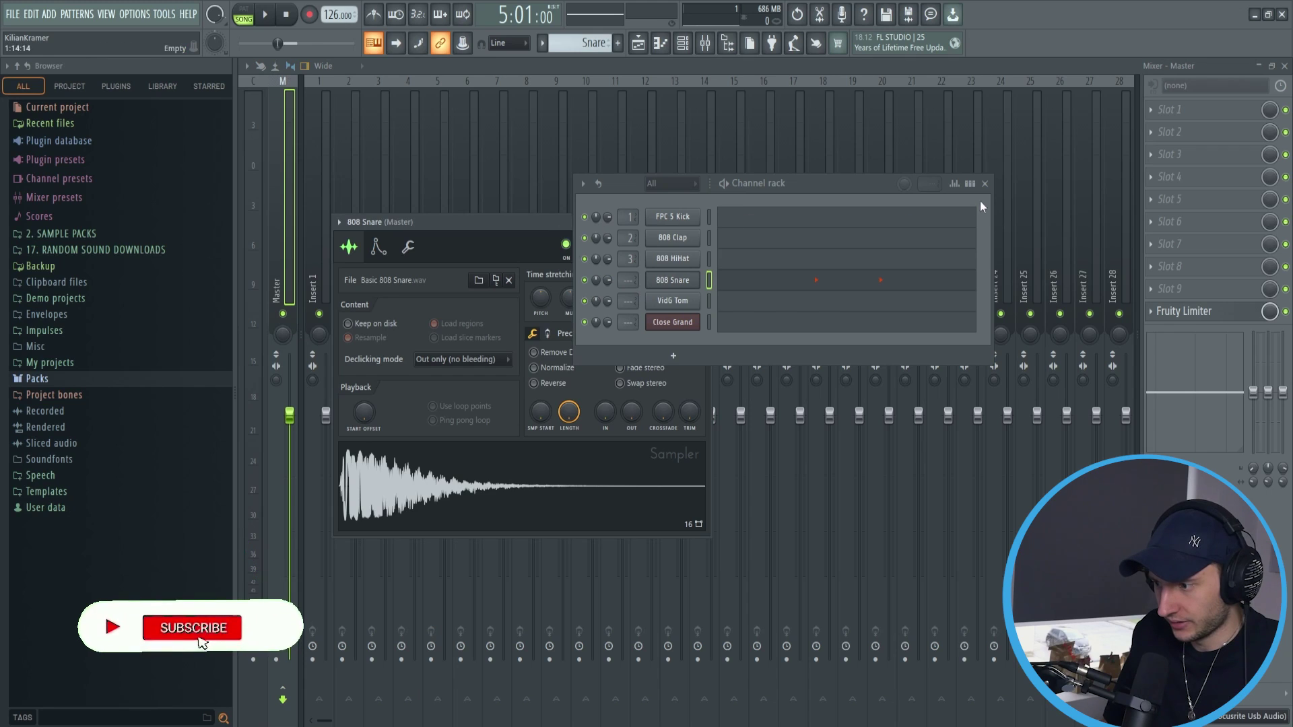
drag(970, 184, 1118, 110)
click(692, 258)
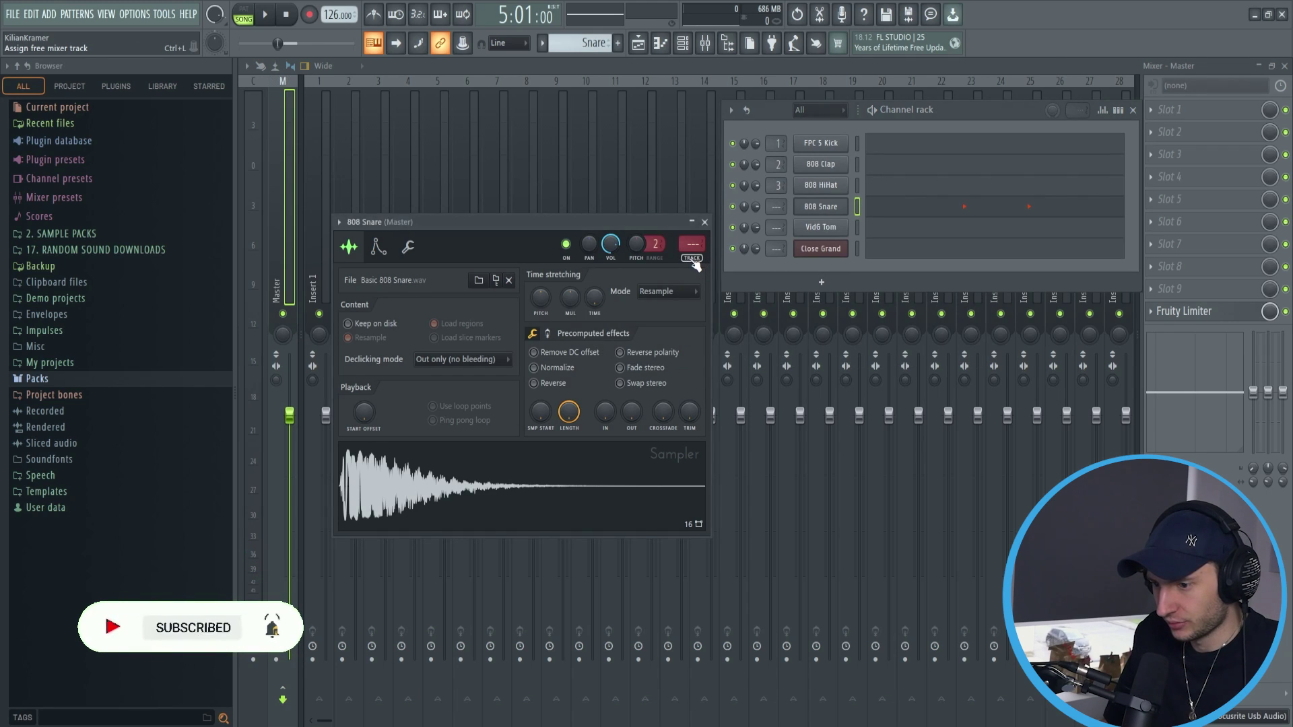
click(705, 222)
click(821, 227)
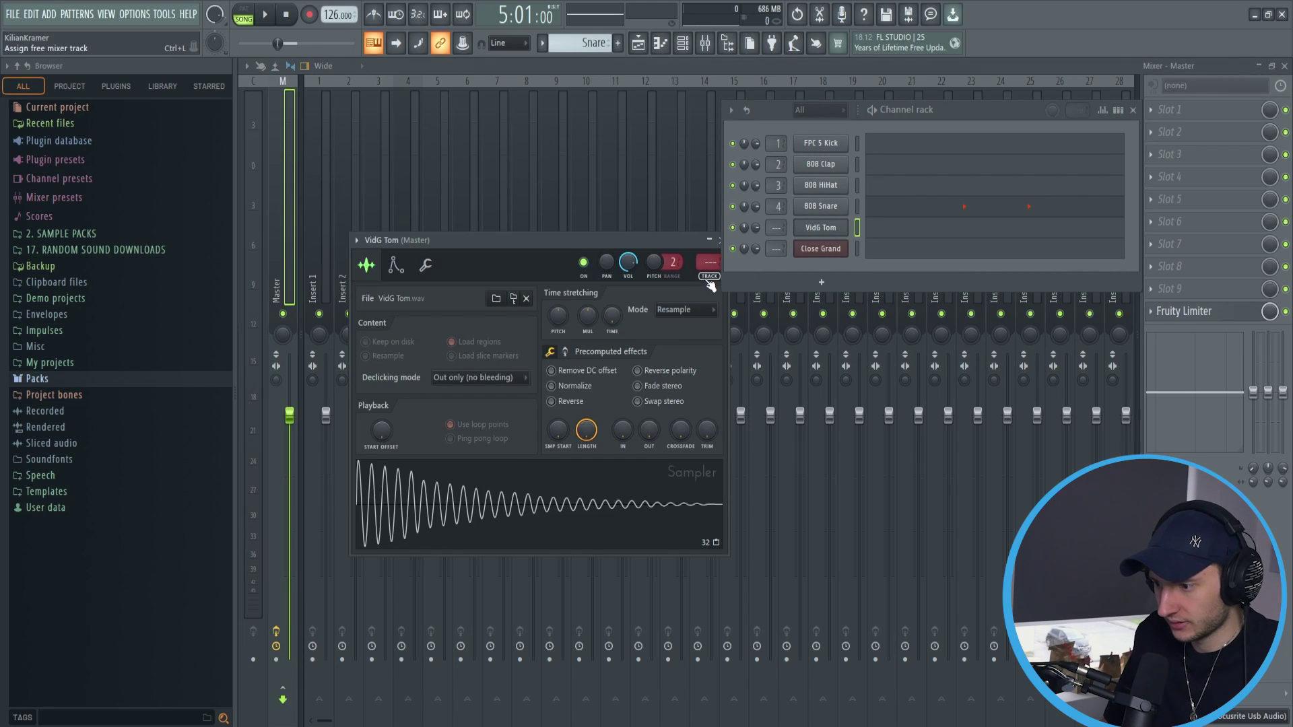
click(709, 263)
click(720, 240)
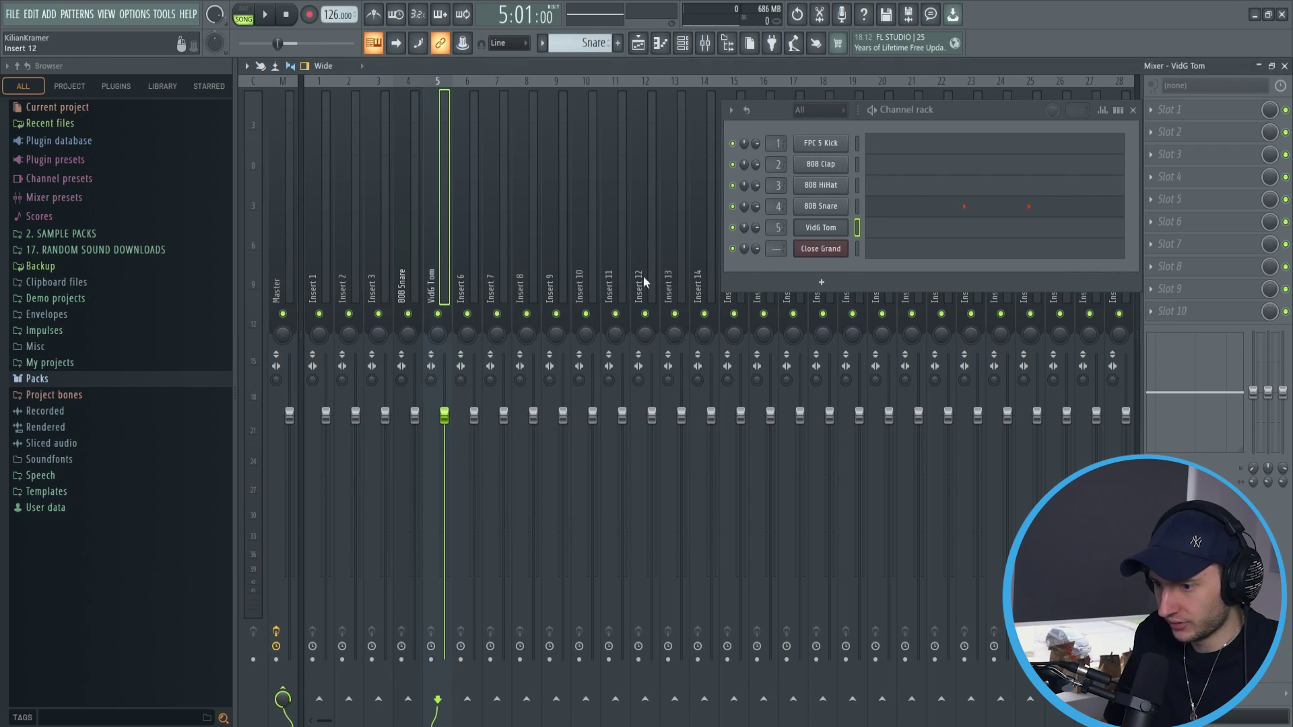
- Route the Close Grand channel to free mixer track 6 and play the loop to check the mixer levels
click(826, 255)
drag(611, 261, 547, 304)
click(956, 326)
click(966, 302)
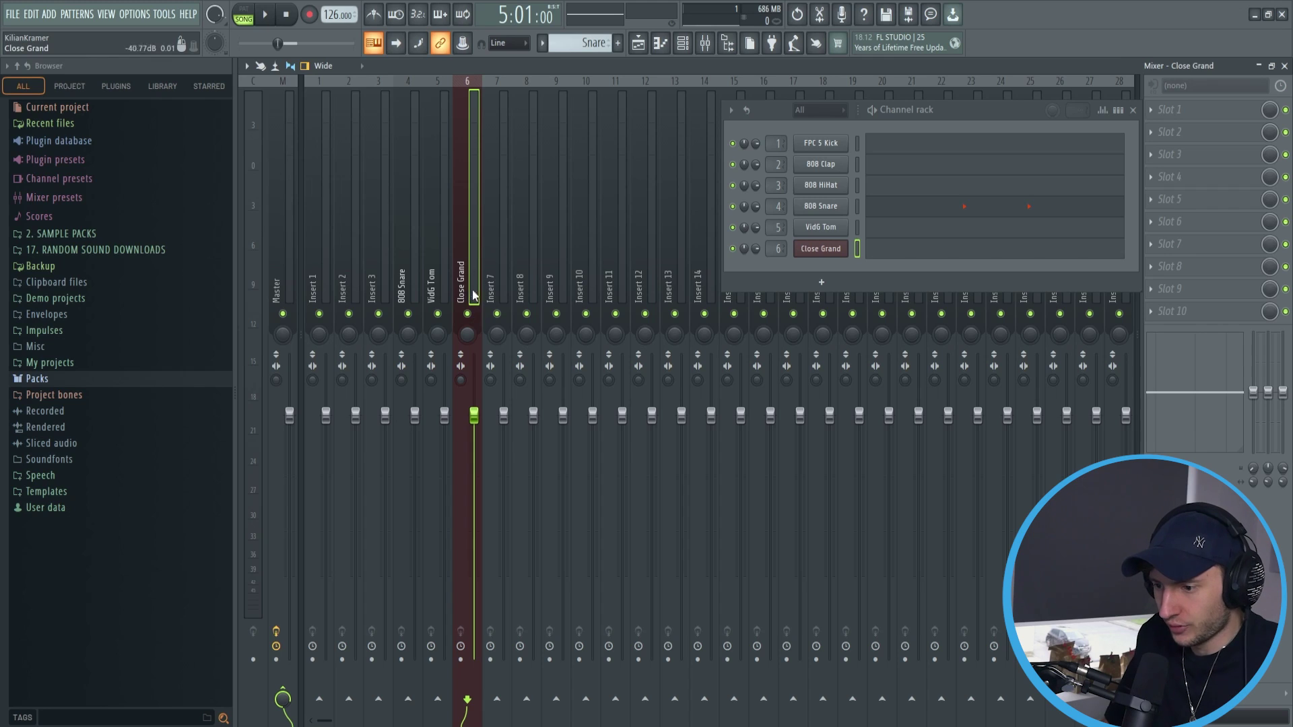
key(space)
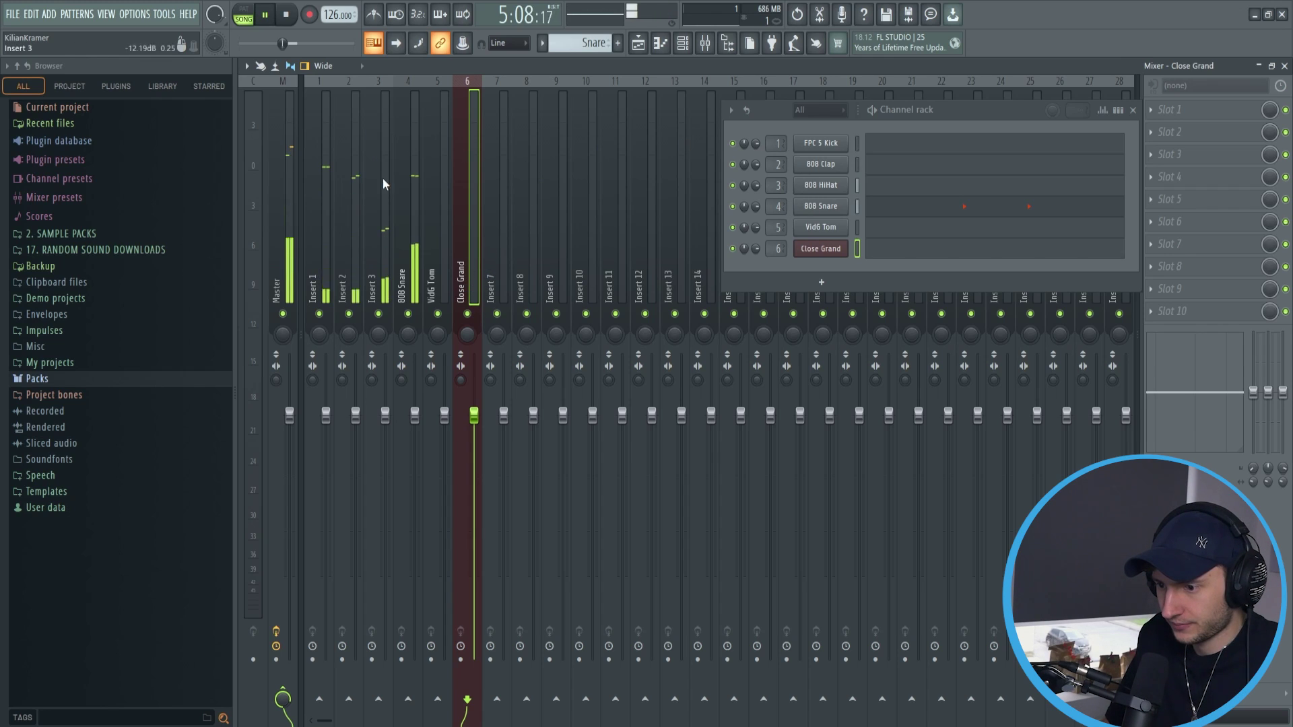
key(space)
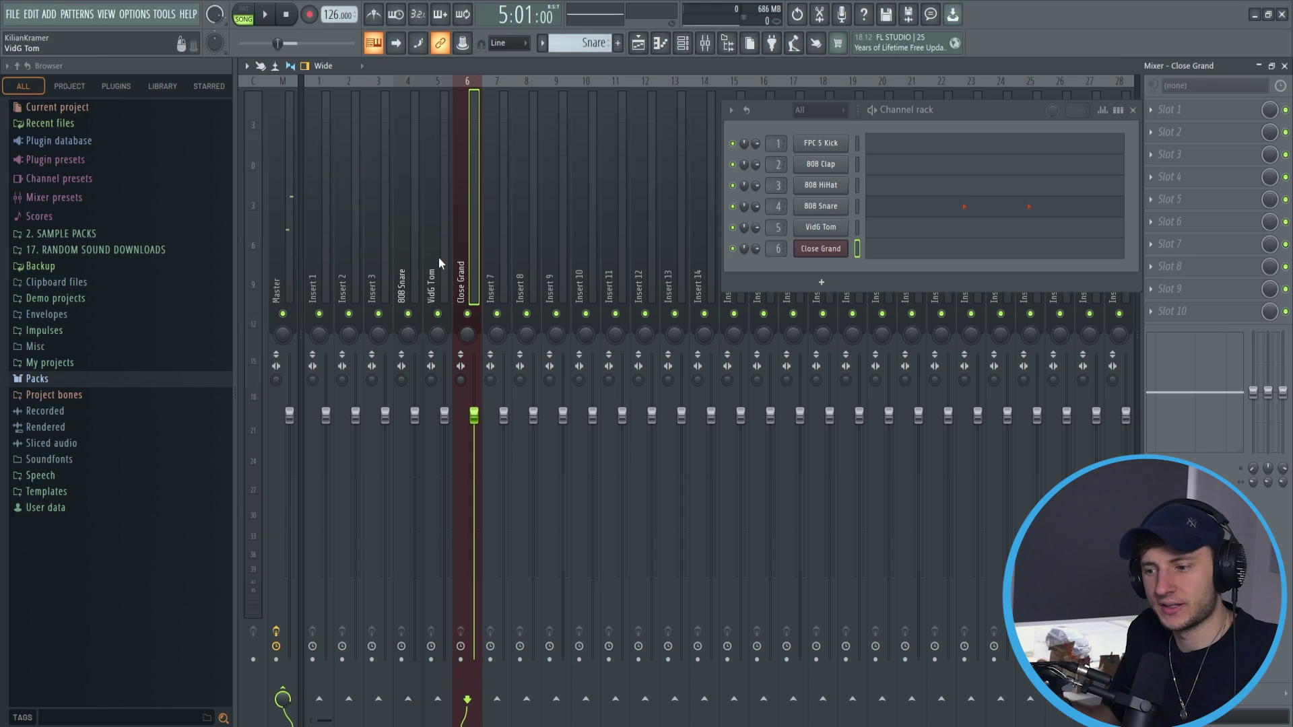
- Hide the Channel rack, solo Inserts 1 and 2 during playback, and lower the volume faders of Inserts 2 and 3
key(F6)
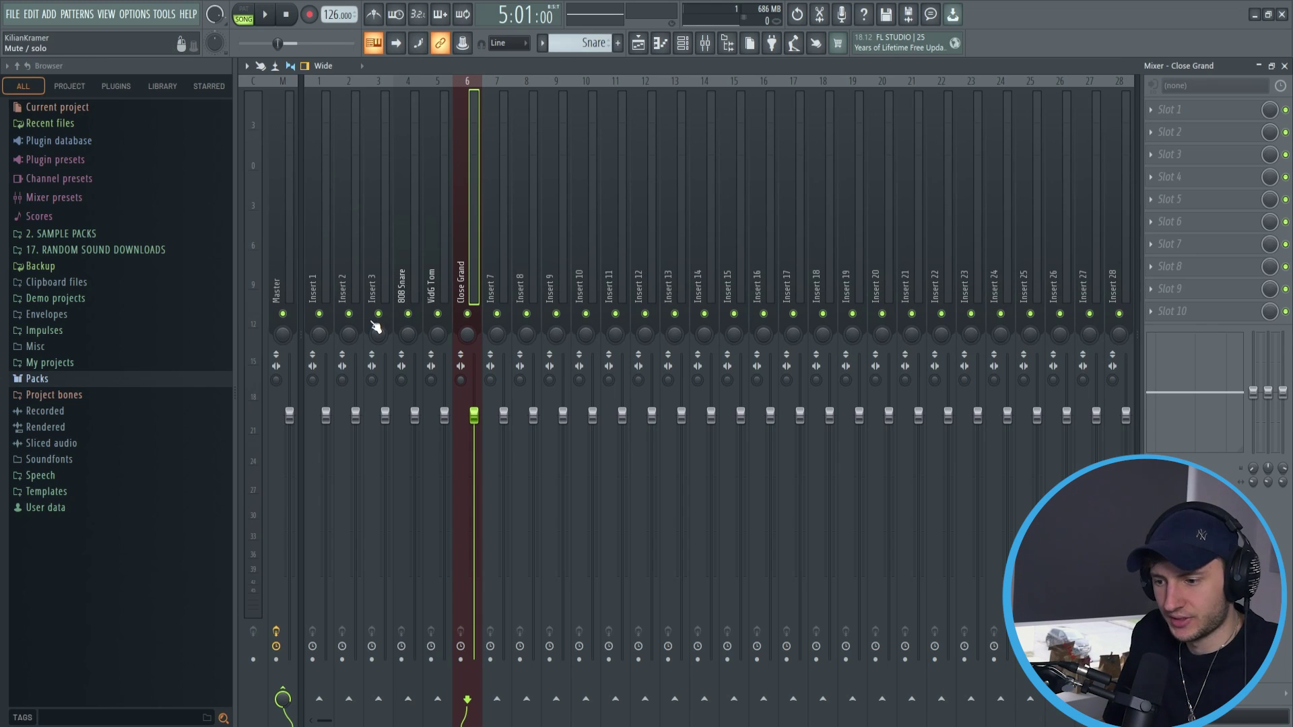
right_click(350, 315)
key(space)
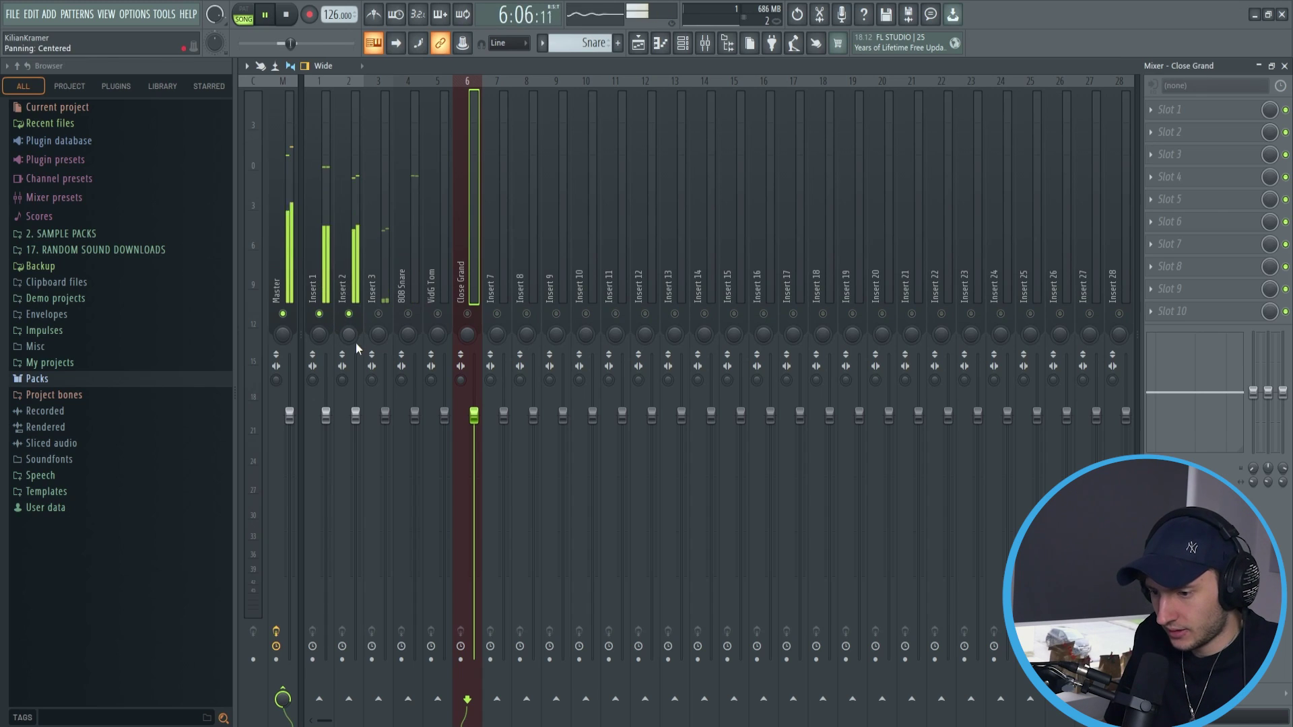
drag(356, 415, 355, 482)
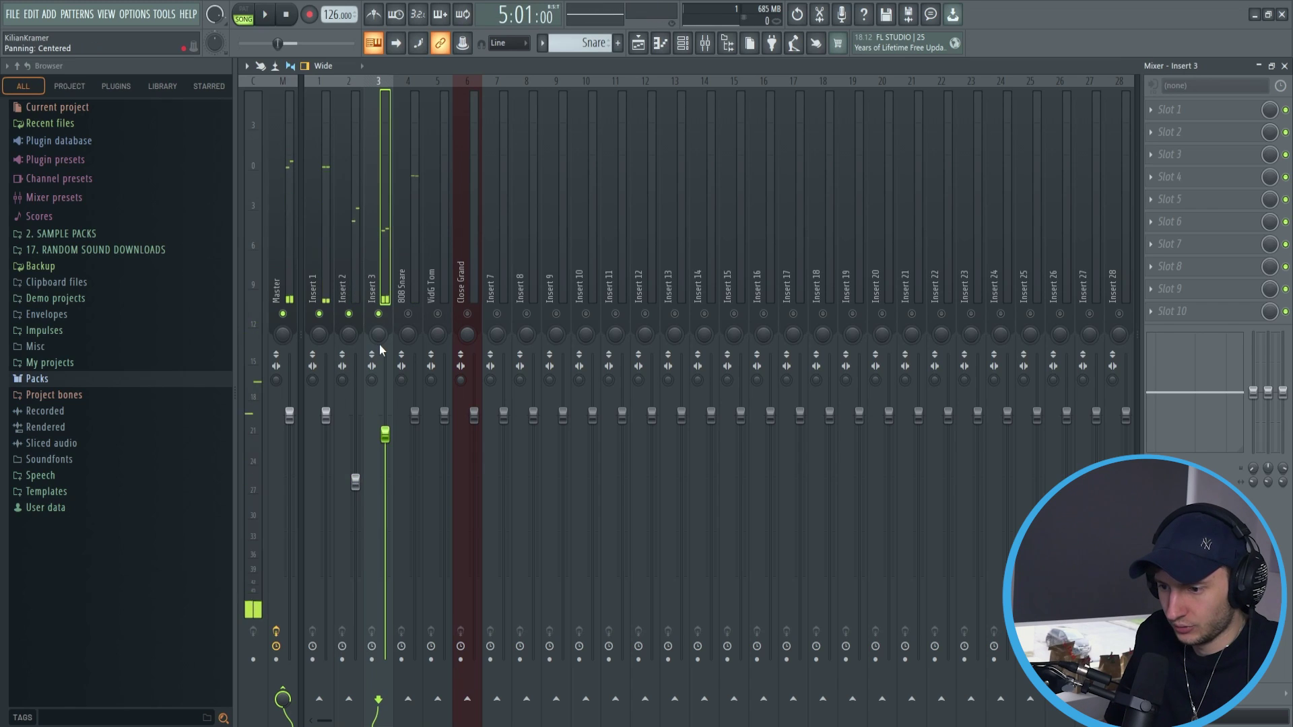
- Pan Insert 3 off centre, listen to the loop, and unsolo the mixer tracks
key(space)
mouse_move(378, 340)
mouse_down()
mouse_move(379, 277)
mouse_move(378, 398)
mouse_move(379, 340)
mouse_up()
key(space)
right_click(388, 313)
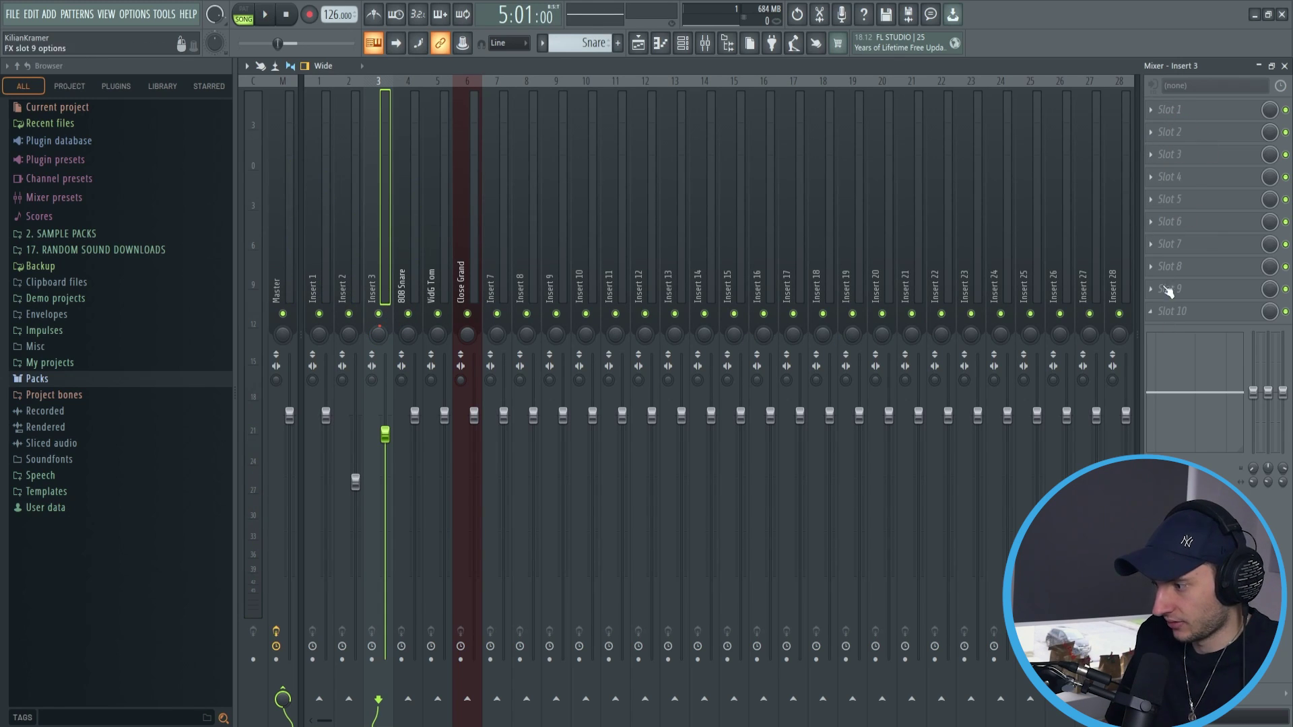
- Solo Insert 2 together with Insert 1, start playback, and load Fruity parametric EQ 2 into slot 1 of Insert 2
click(341, 300)
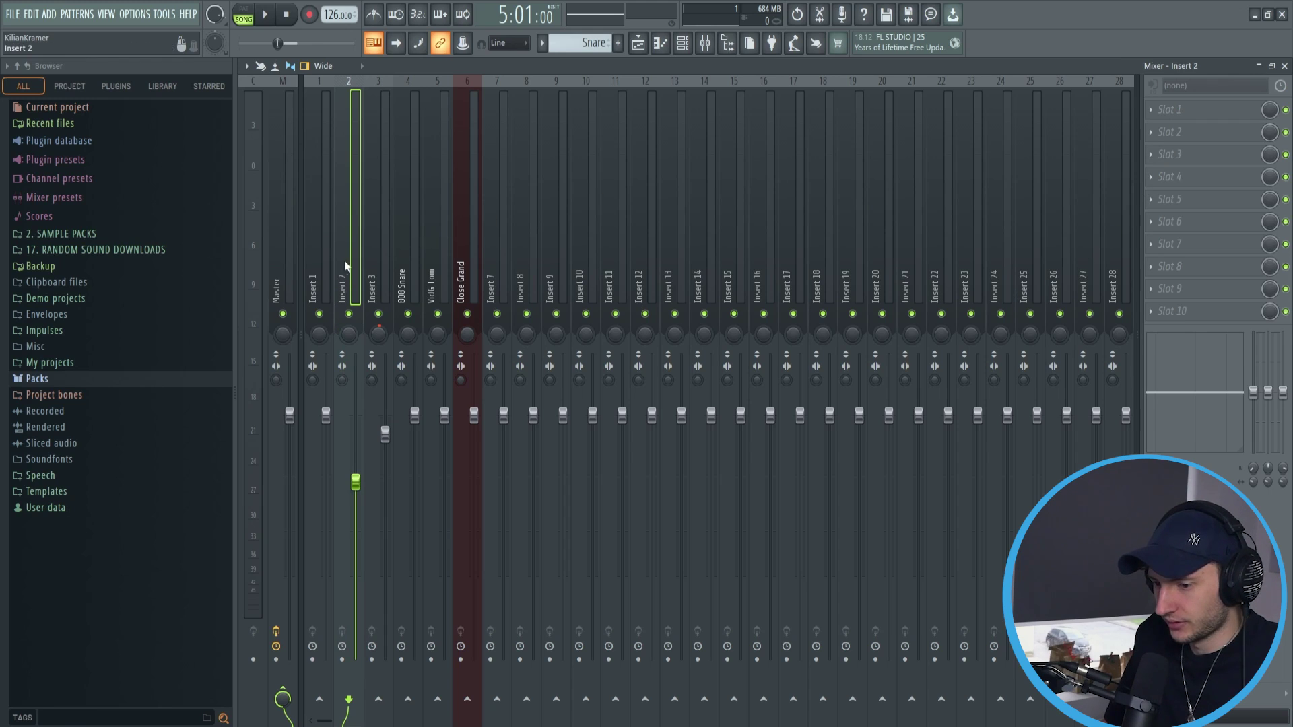
click(314, 273)
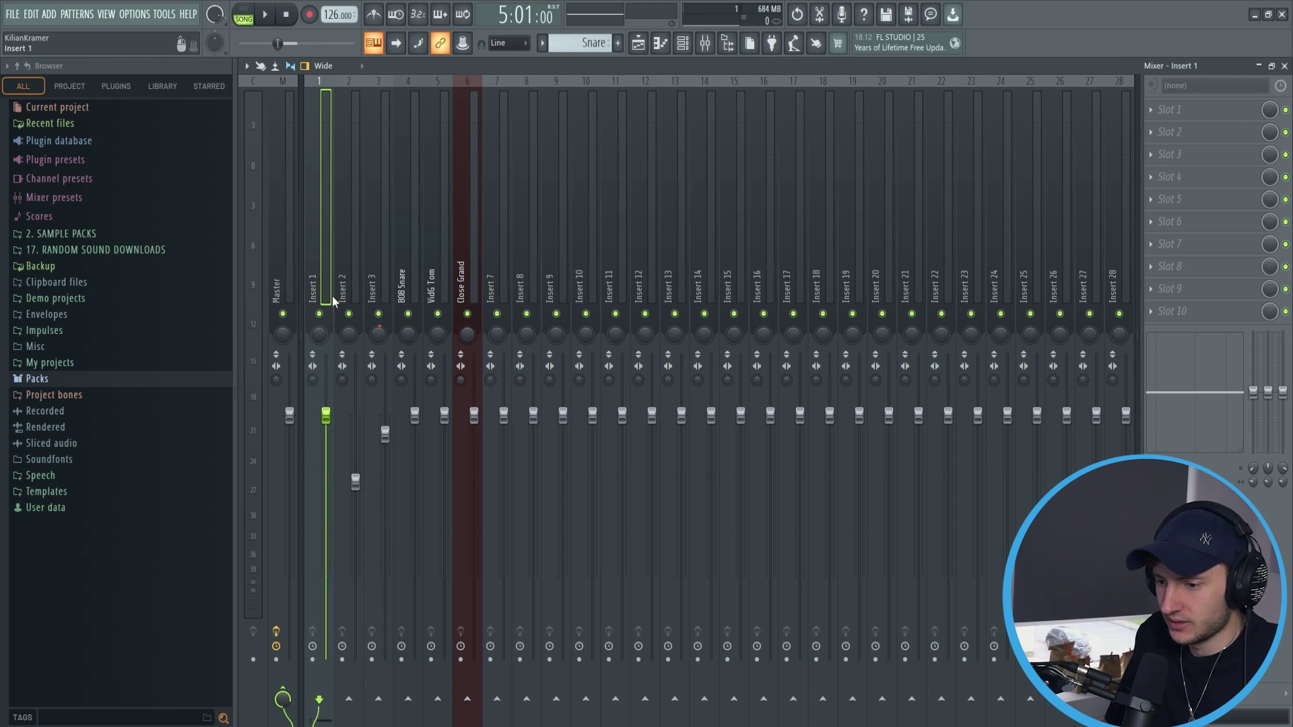
right_click(349, 314)
click(319, 314)
key(space)
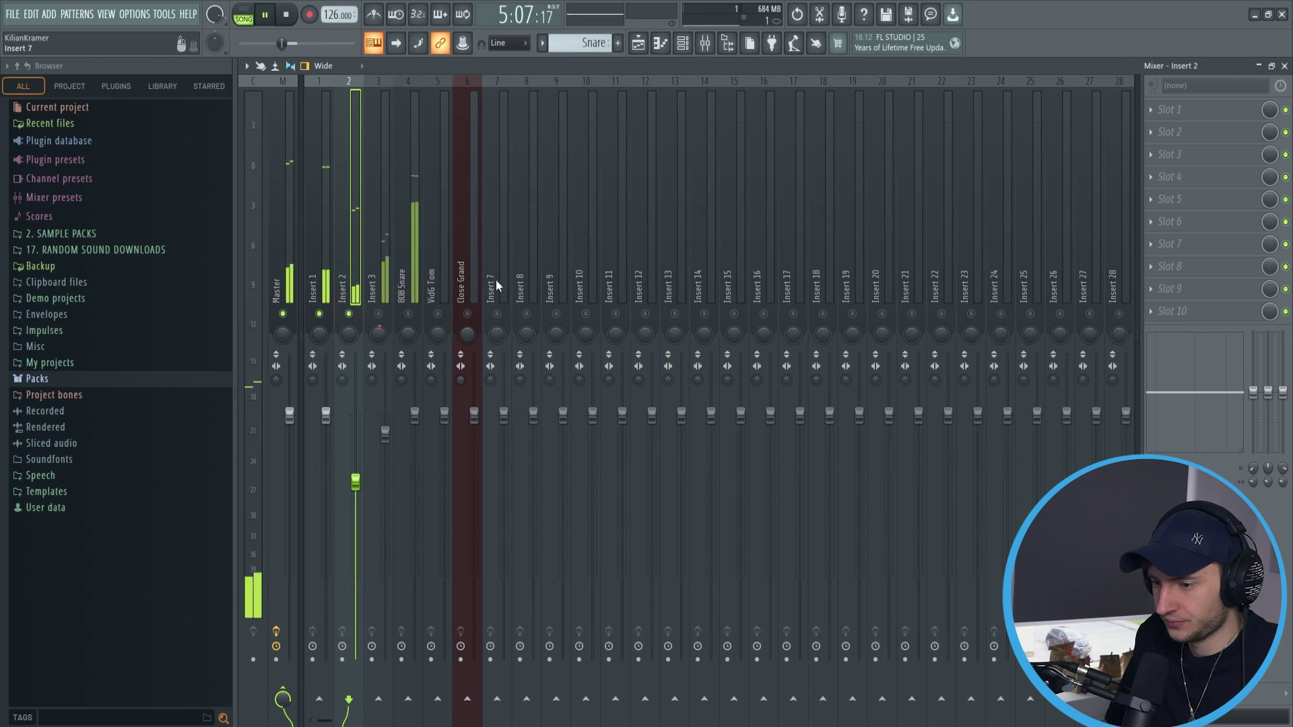
click(1175, 109)
click(858, 135)
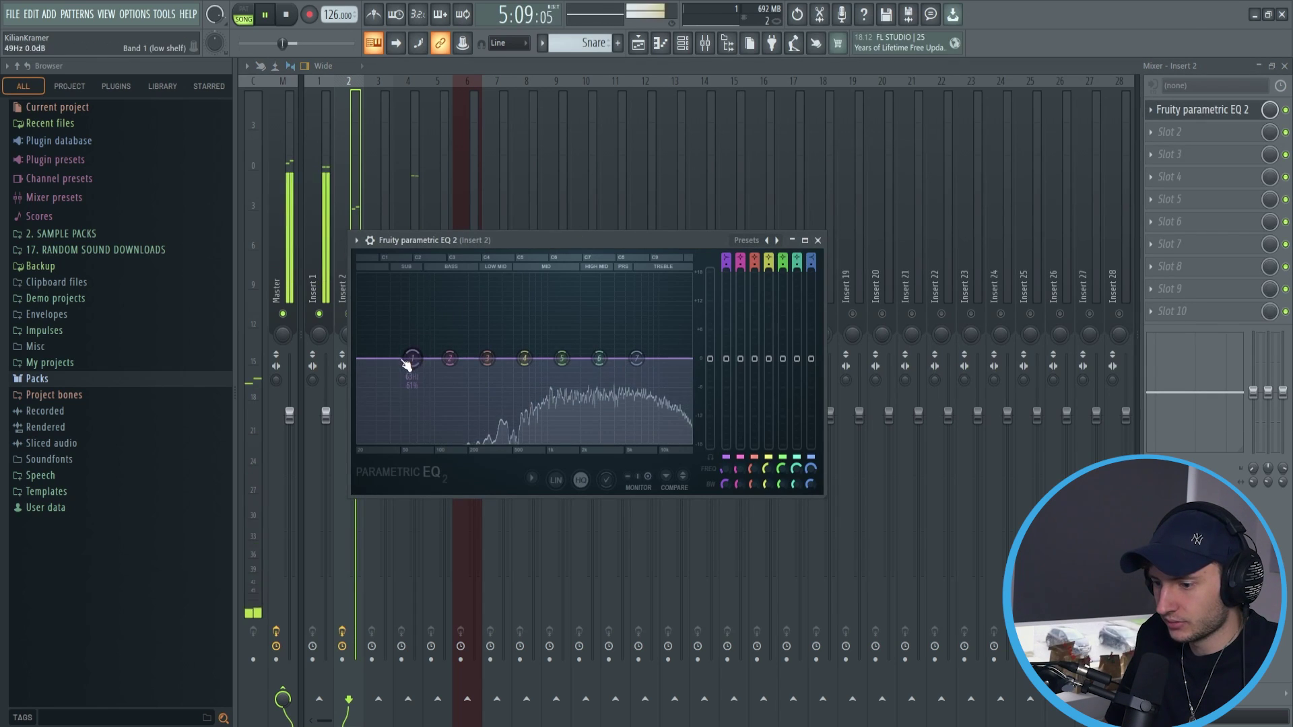
- Cut the low end with EQ band 1, boost bands 4 and 6 slightly, stop playback and close the equalizer
drag(412, 358, 455, 444)
drag(524, 359, 584, 348)
drag(525, 390, 524, 384)
drag(600, 360, 656, 336)
key(space)
click(817, 241)
- Add Fruity Reeverb 2 to slot 2 of Insert 2, raise its size, low cut and wet level, and shorten the decay
click(1151, 133)
mouse_move(1157, 150)
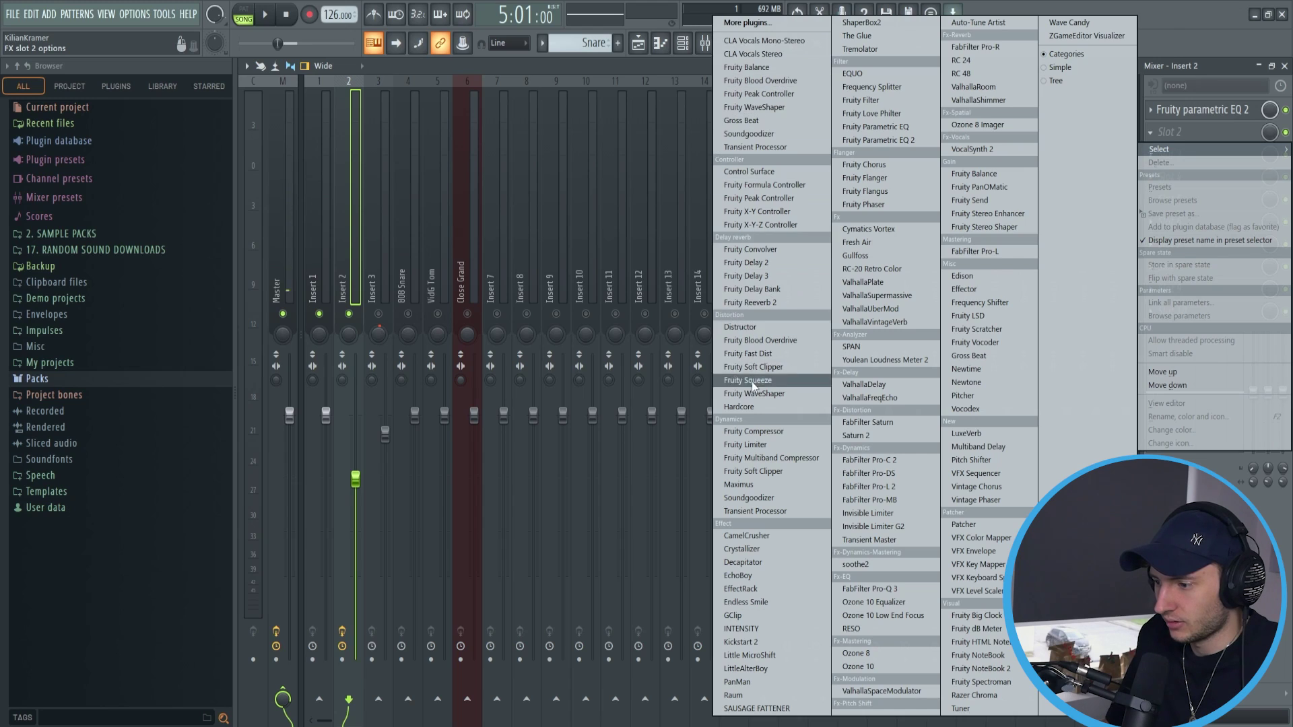
click(774, 303)
drag(658, 317, 658, 302)
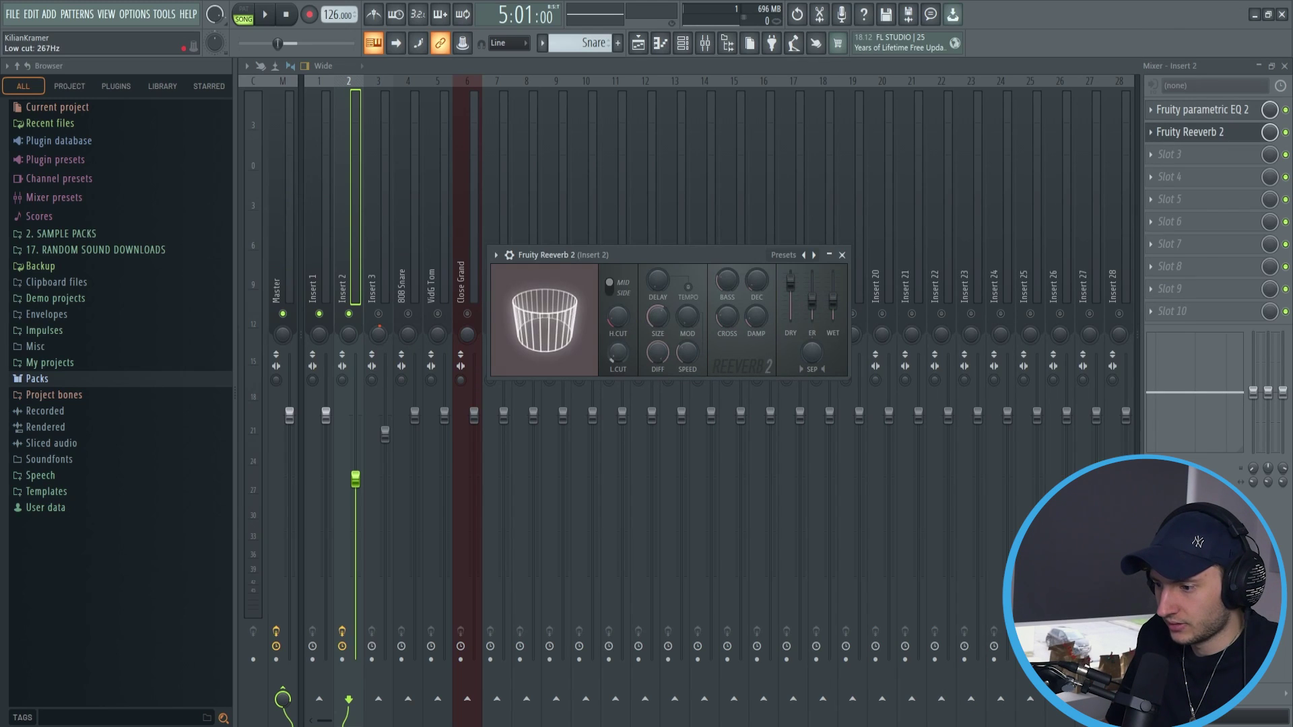
drag(618, 352, 618, 342)
drag(833, 301, 833, 297)
drag(757, 280, 757, 288)
click(842, 255)
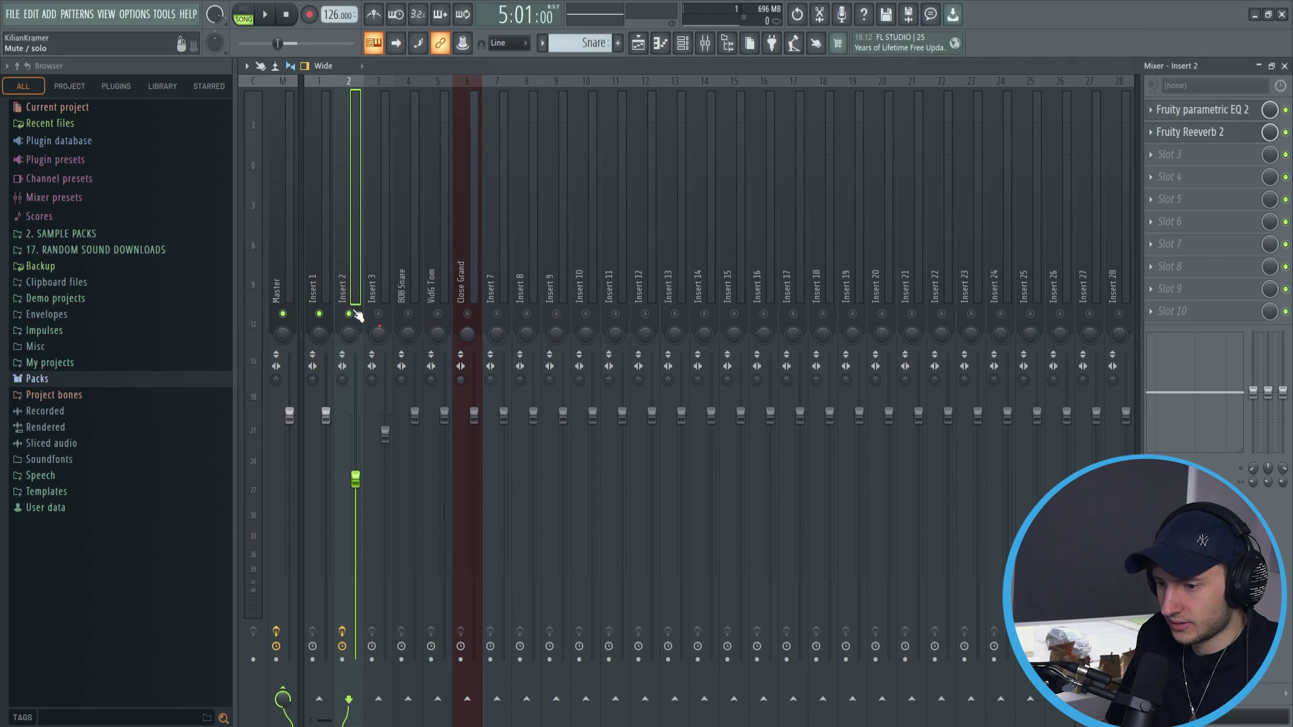
- Play the loop with Fruity parametric EQ 2 on Insert 2 bypassed for comparison, stop playback and re-enable the equalizer
key(space)
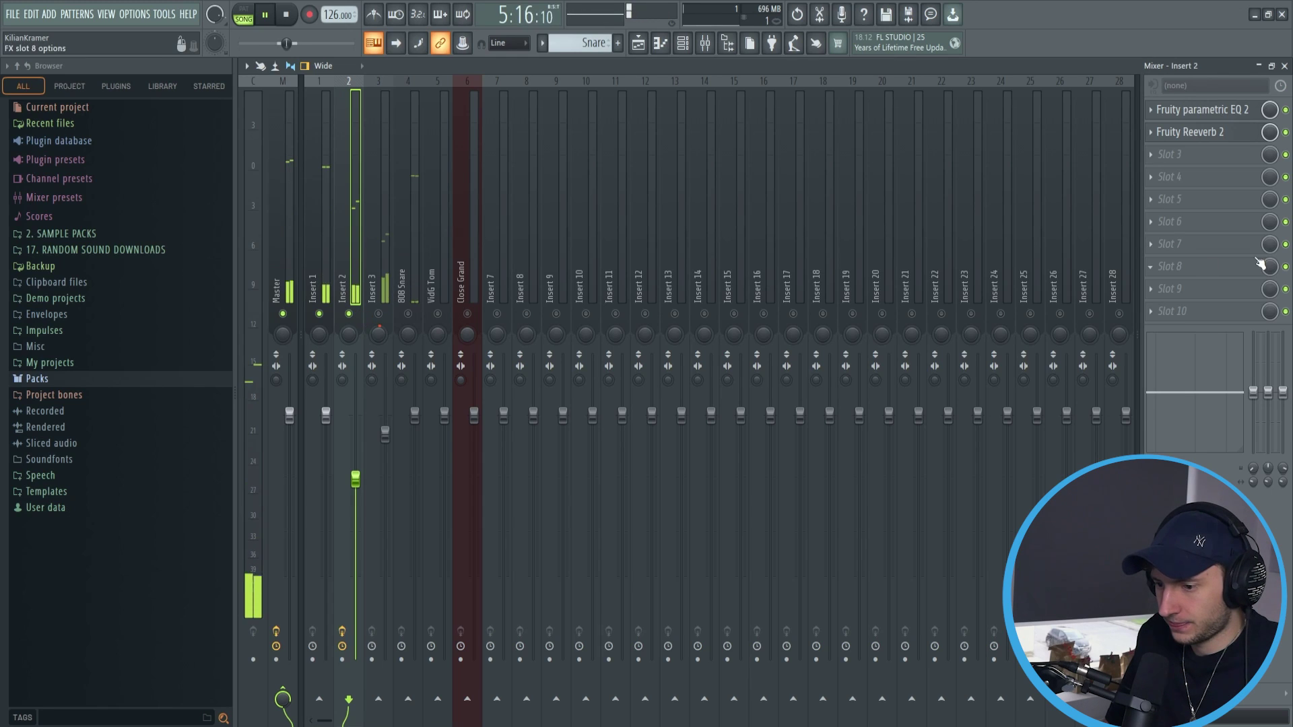
click(1285, 110)
key(space)
click(1285, 110)
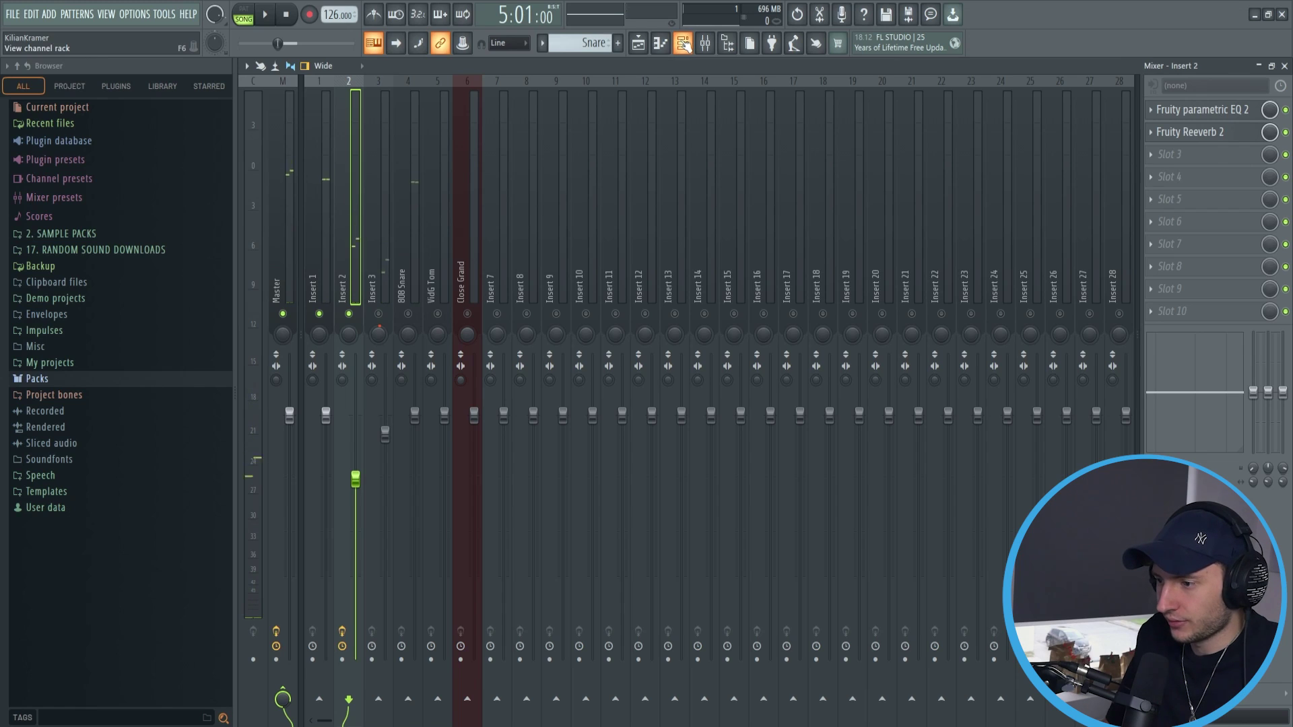
- Show the Channel rack, switch to the Kick+Clap pattern, and hide the rack again
click(684, 43)
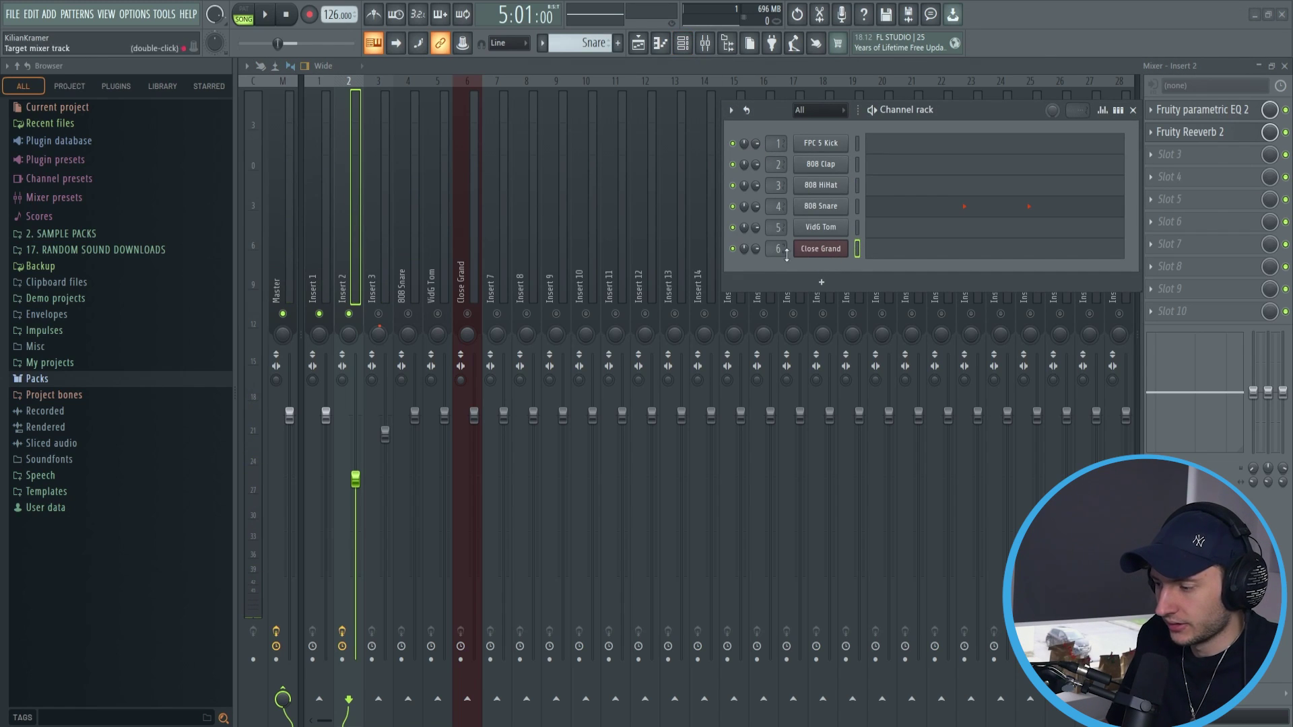
key(Left)
key(Left)
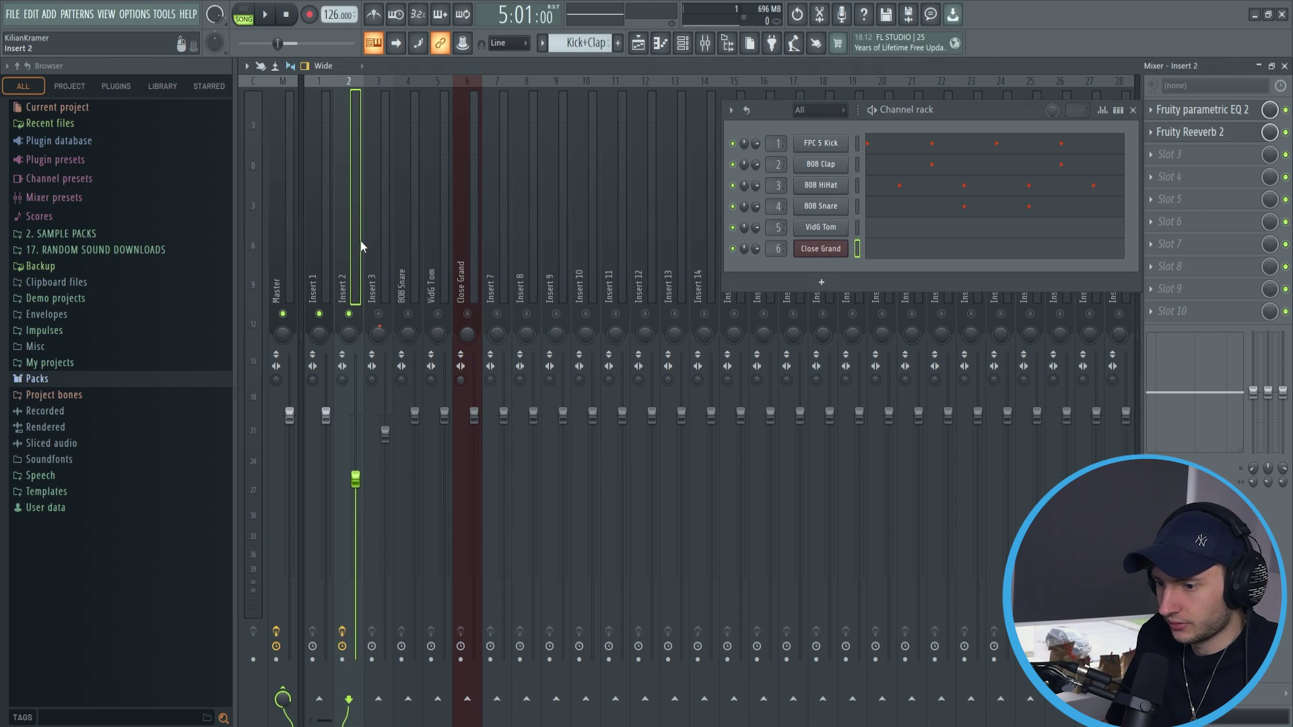
click(1133, 110)
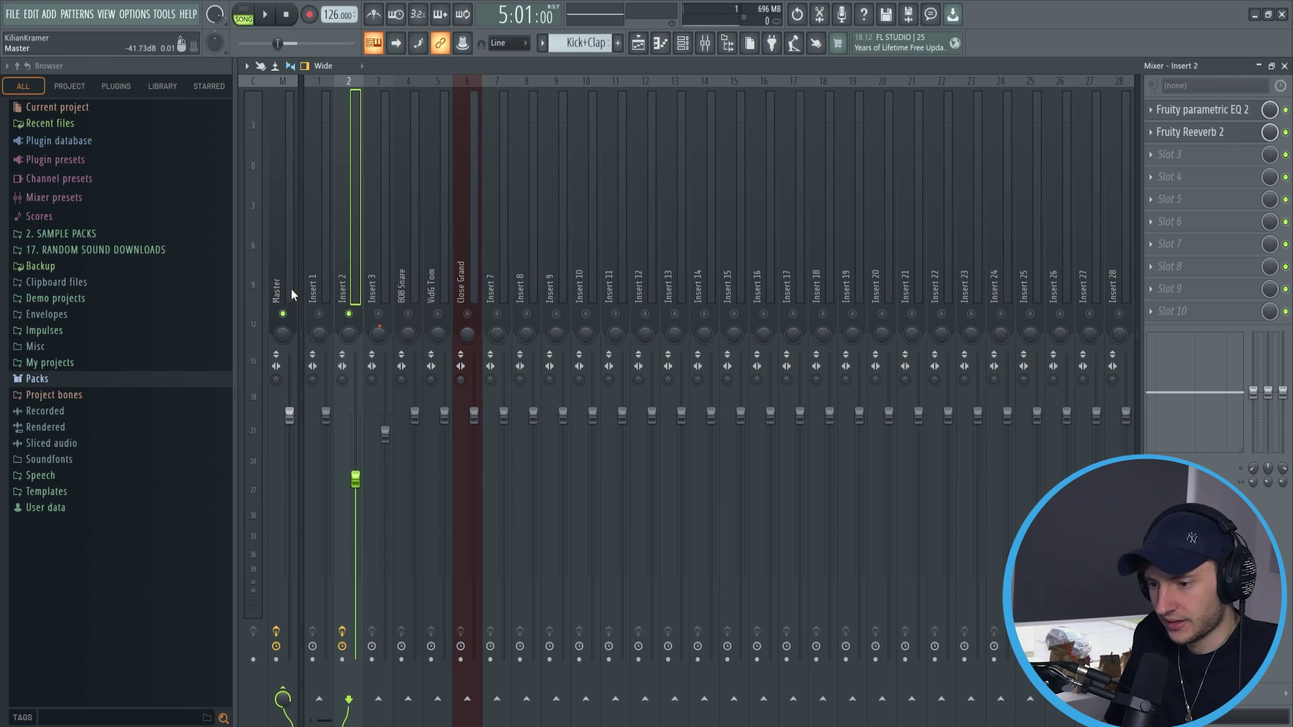
- Play the loop with all inserts active and lower the wet level of Fruity Reeverb 2 on Insert 2
key(space)
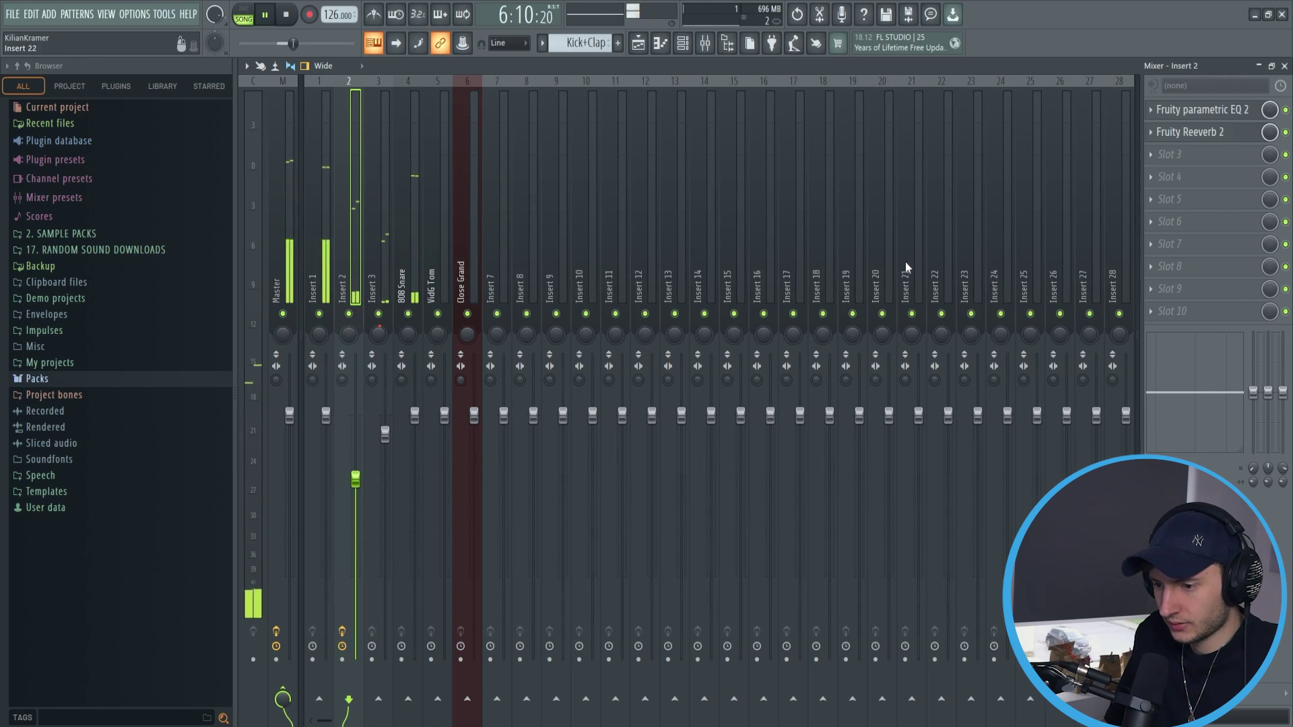
click(1176, 132)
drag(833, 310, 832, 323)
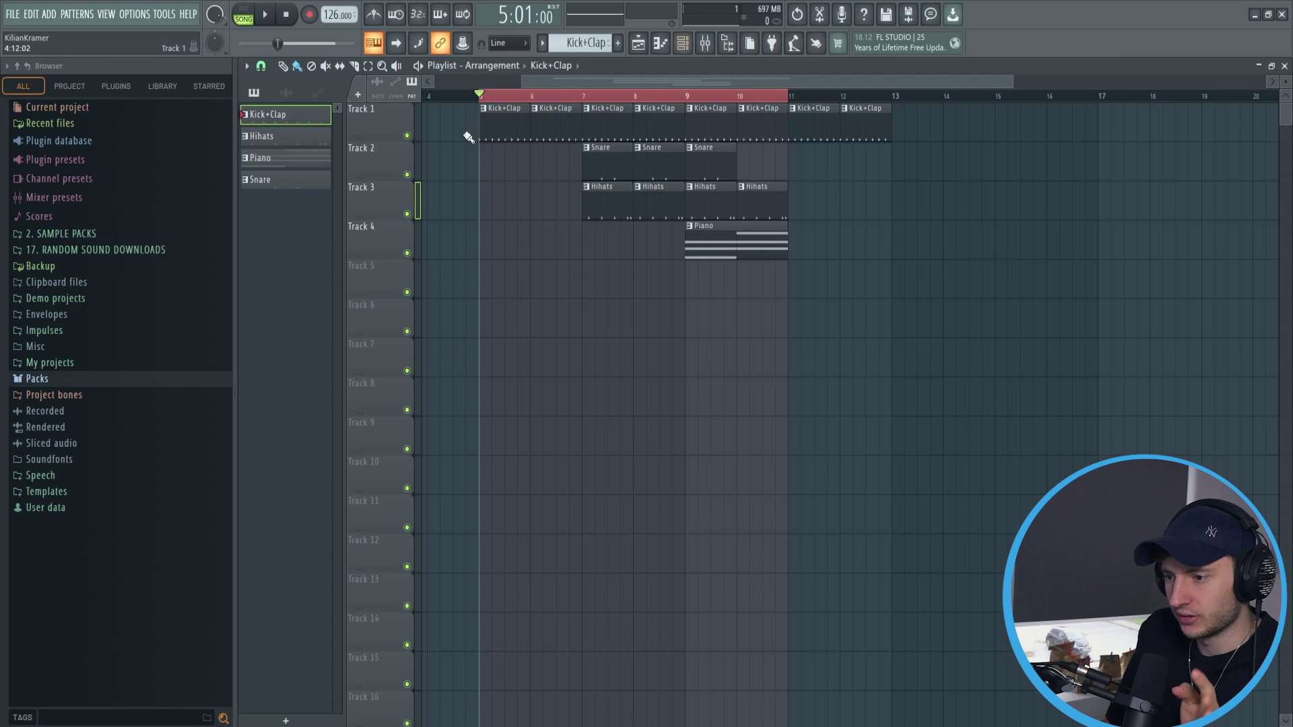
- Mute all clips on Tracks 1 to 4 of the playlist and expand the Kicks folder under Packs and Drums
mouse_move(459, 127)
mouse_down()
mouse_move(706, 118)
mouse_move(902, 129)
mouse_move(610, 167)
mouse_move(526, 199)
mouse_move(795, 205)
mouse_move(762, 252)
mouse_up()
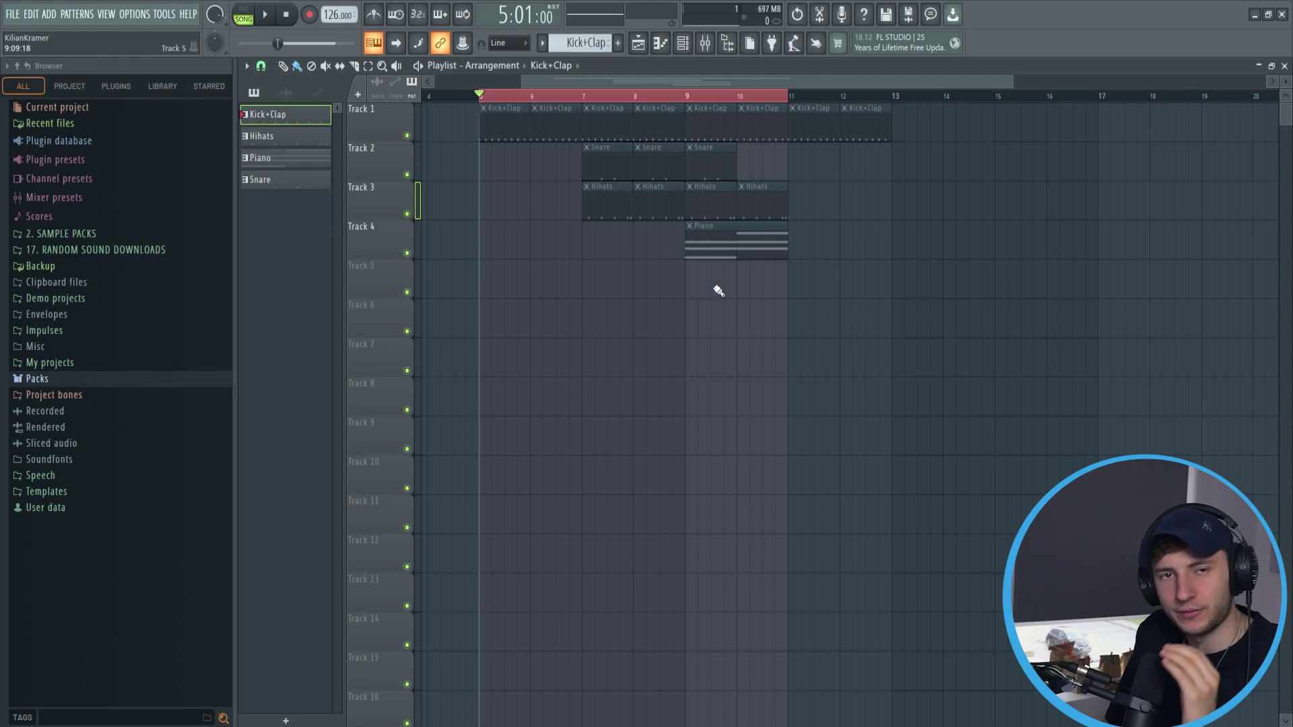
click(103, 381)
click(94, 393)
click(81, 446)
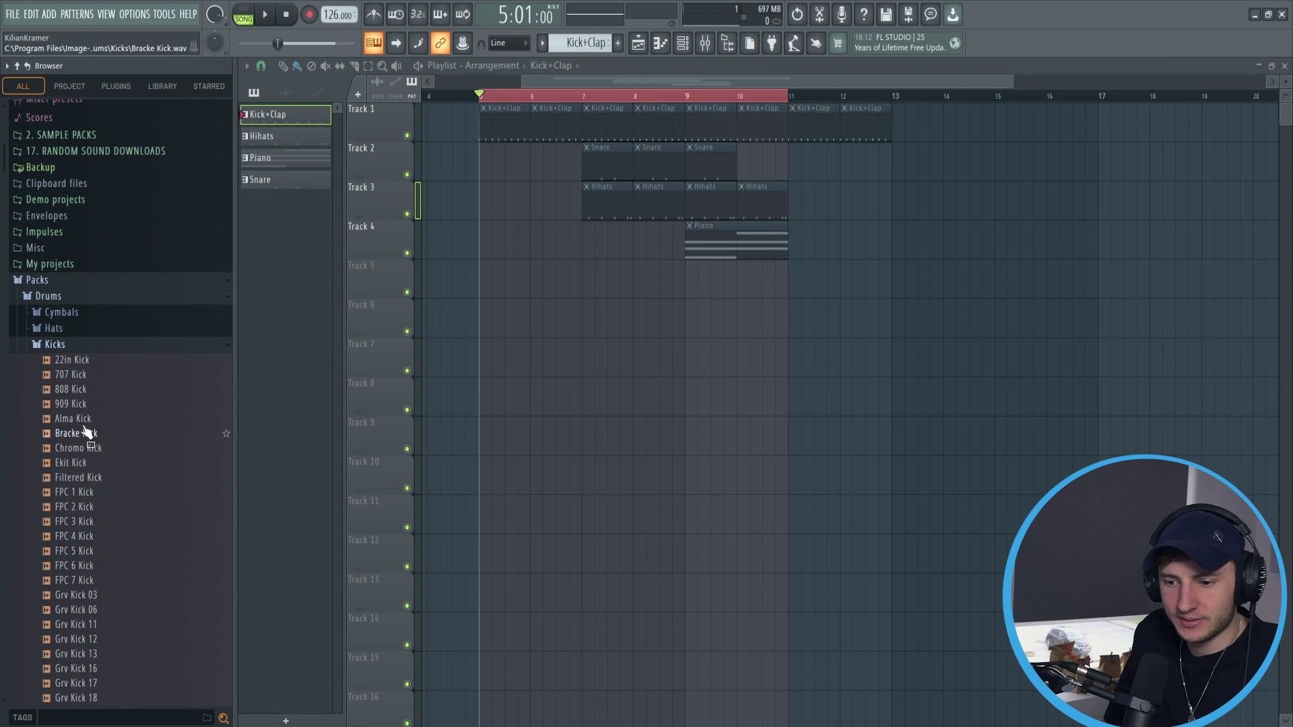
drag(84, 448, 539, 322)
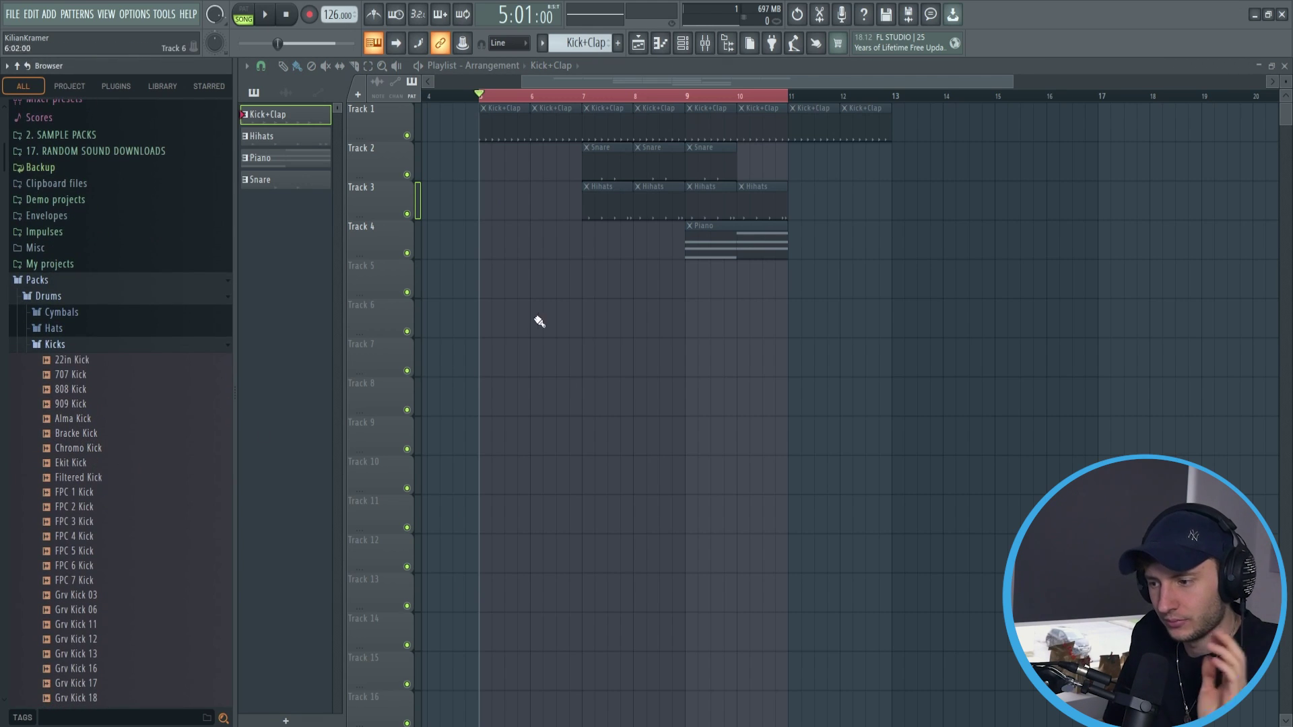
scroll(484, 318, up, 4)
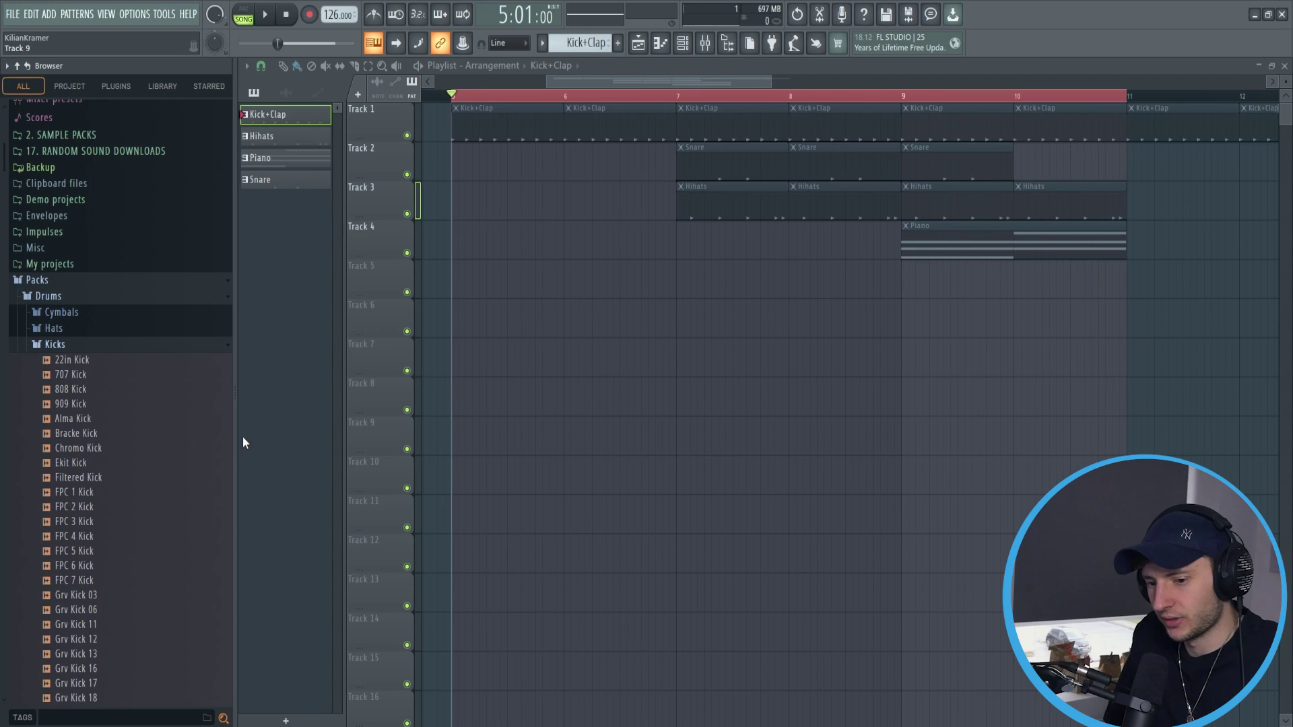
- Show the Channel rack, play the Kick+Clap pattern in pattern mode with the playlist in view, and stop and hide the rack
click(683, 43)
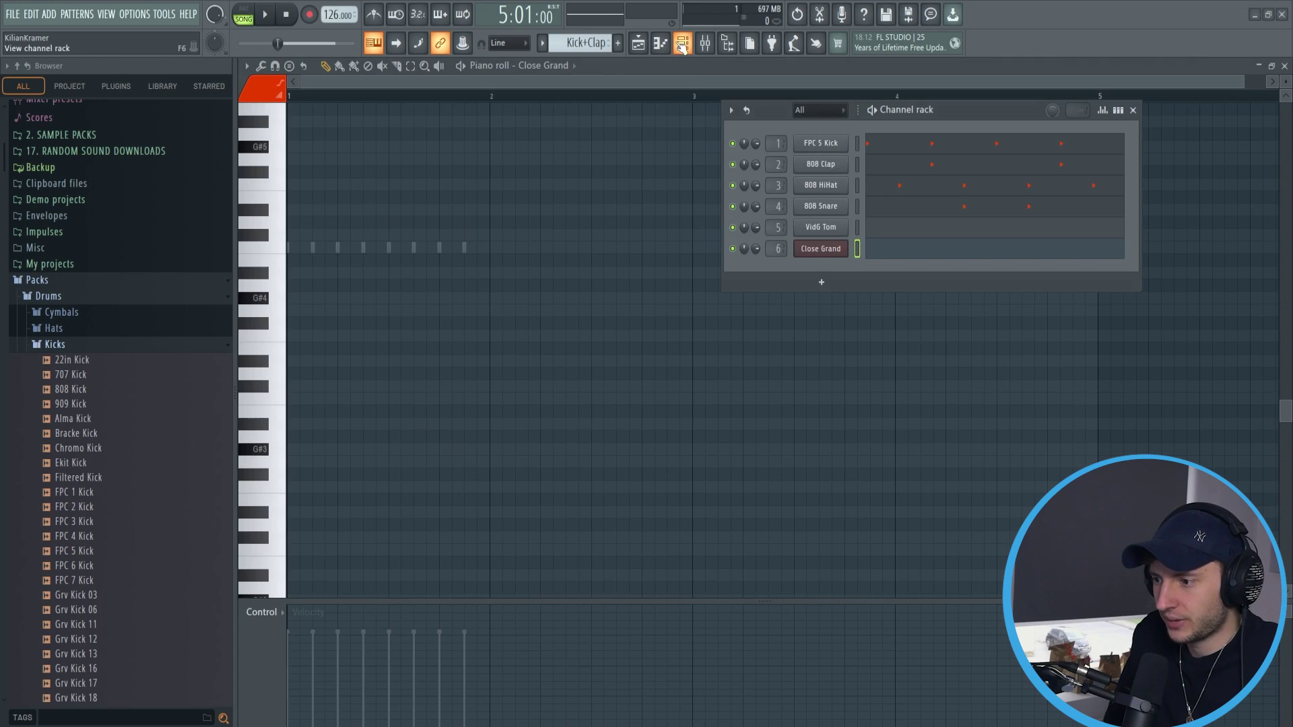
click(255, 6)
key(space)
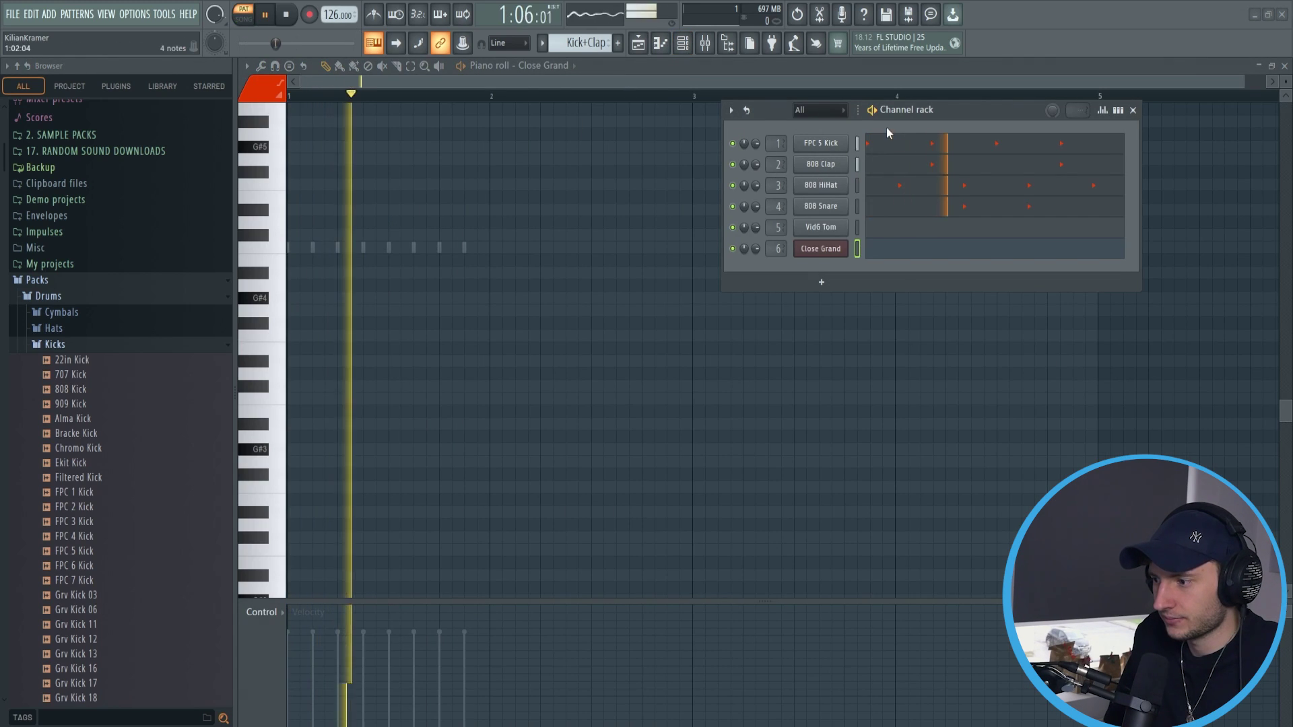
key(F5)
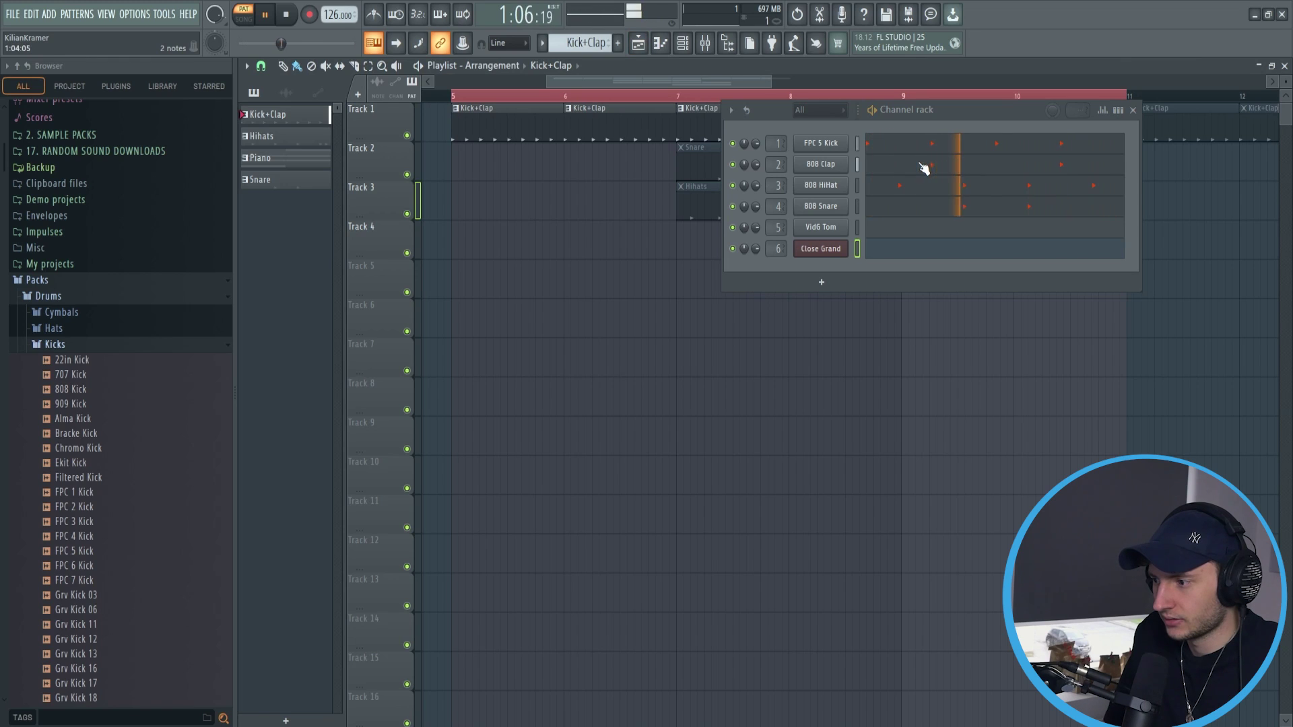
key(space)
click(684, 44)
- Preview the Alma Kick sample from the Kicks folder
scroll(615, 243, down, 3)
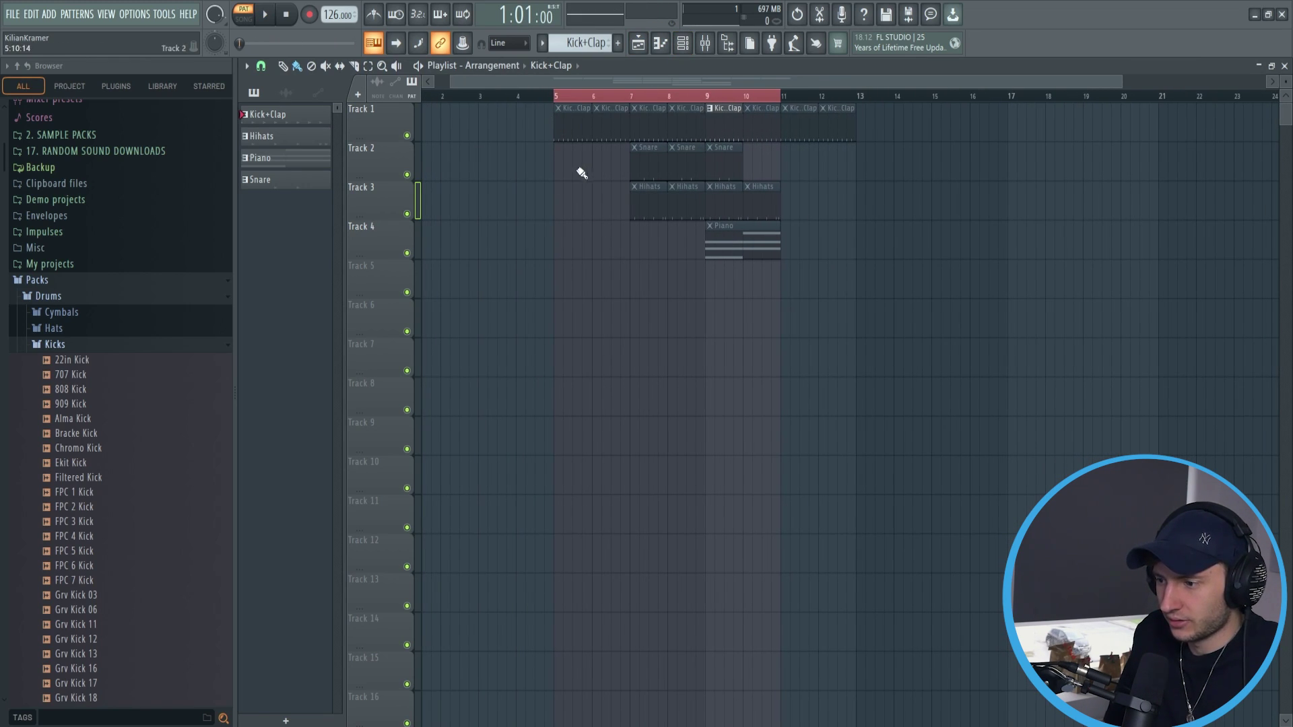
scroll(660, 249, up, 2)
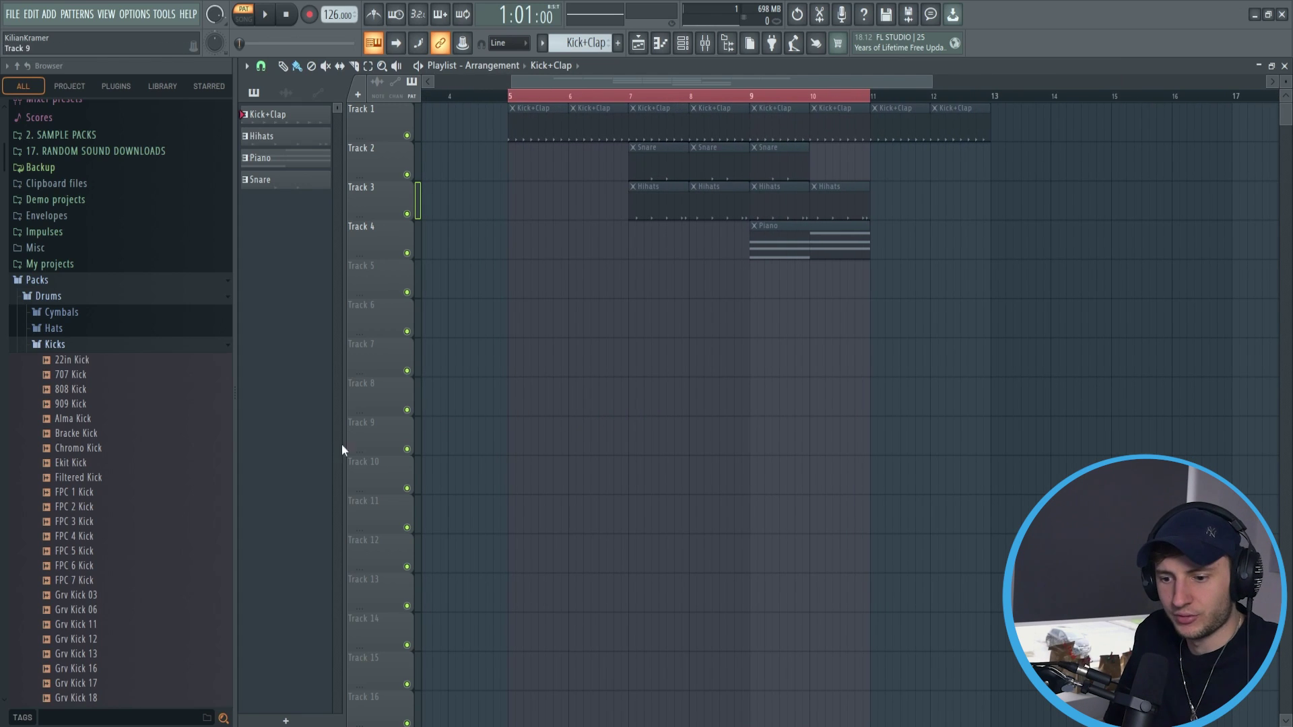
double_click(81, 348)
click(78, 420)
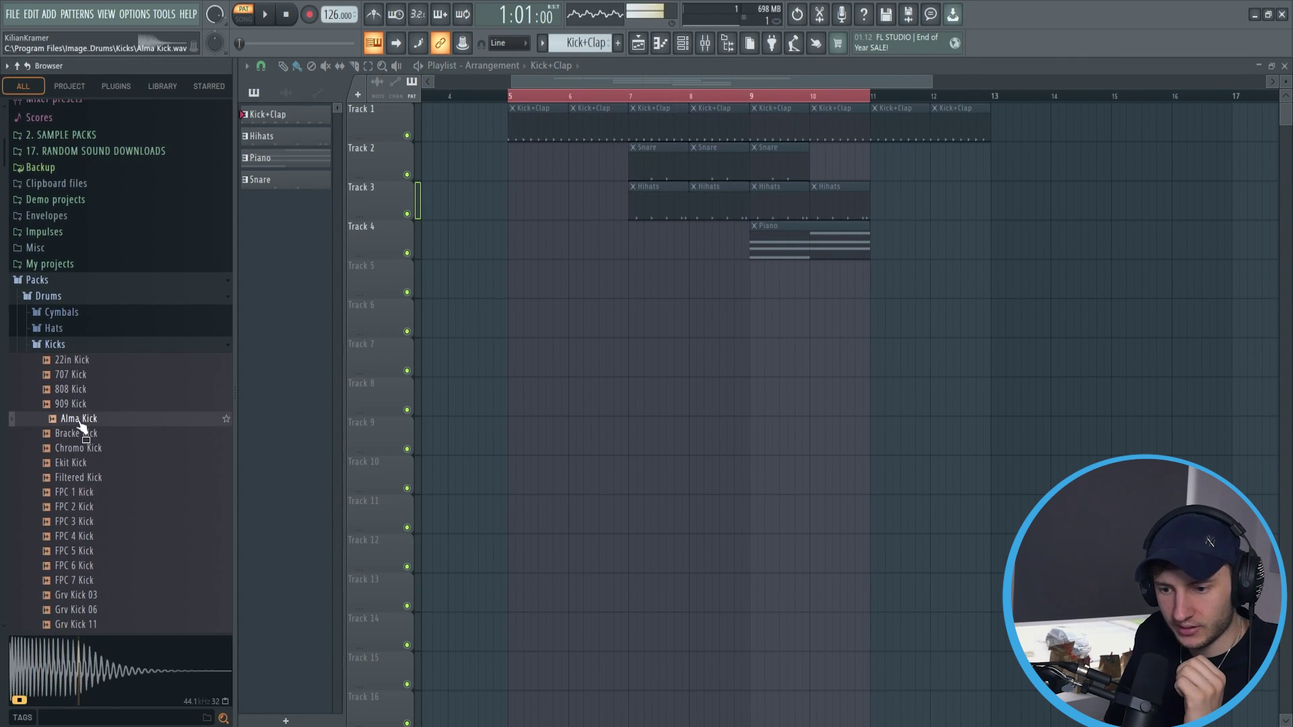
- Preview several kick samples from the Kicks folder, including FPC 3 Kick
click(81, 406)
click(82, 540)
click(89, 525)
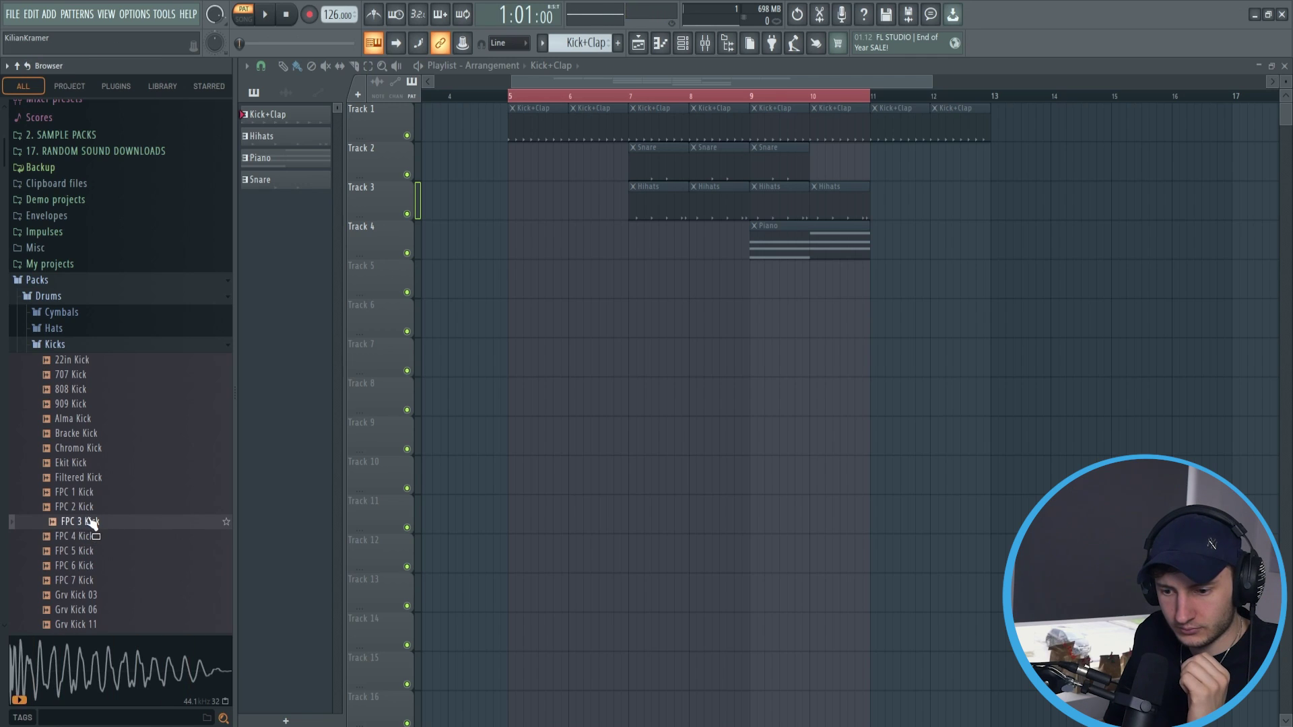
click(87, 510)
click(87, 495)
click(87, 527)
- Place FPC 5 Kick on Track 6 of the playlist and repeat it on every beat of bars 5 to 8
drag(86, 551, 507, 322)
scroll(511, 323, up, 2)
scroll(545, 332, down, 2)
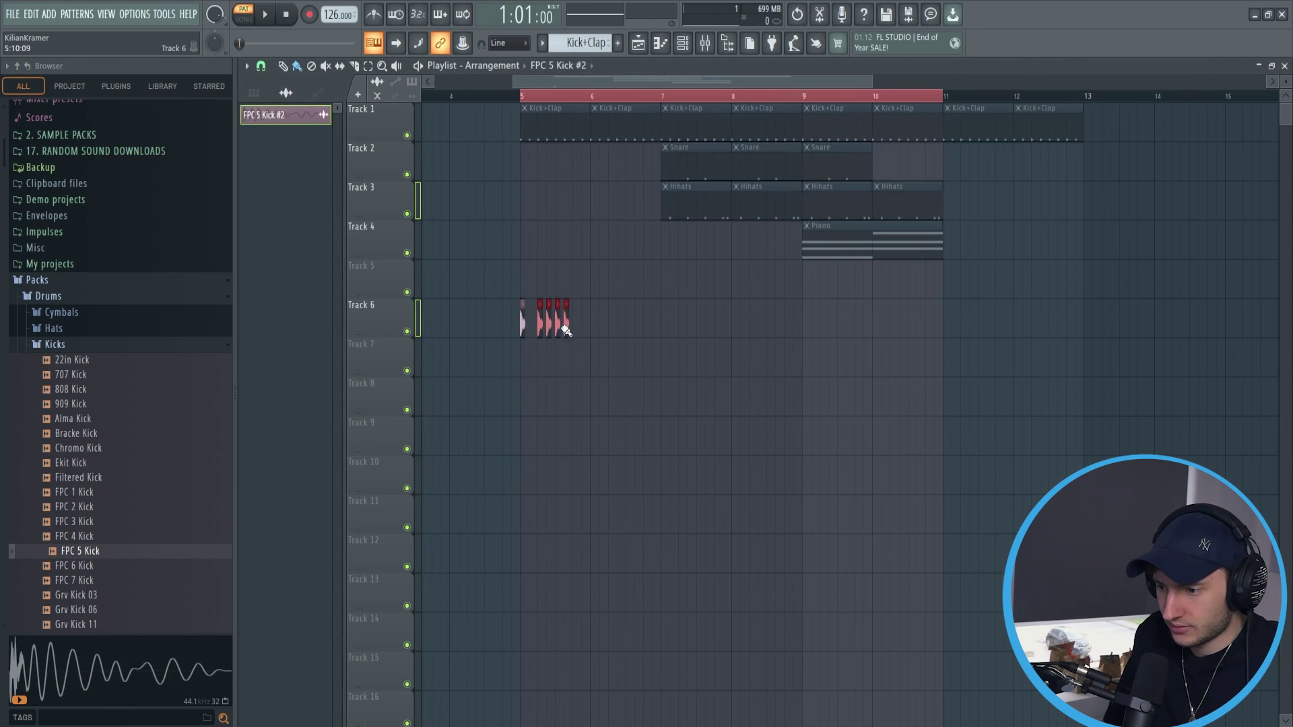
scroll(567, 326, up, 3)
drag(567, 327, 548, 326)
mouse_move(630, 325)
mouse_down()
mouse_move(473, 325)
mouse_move(624, 346)
mouse_up()
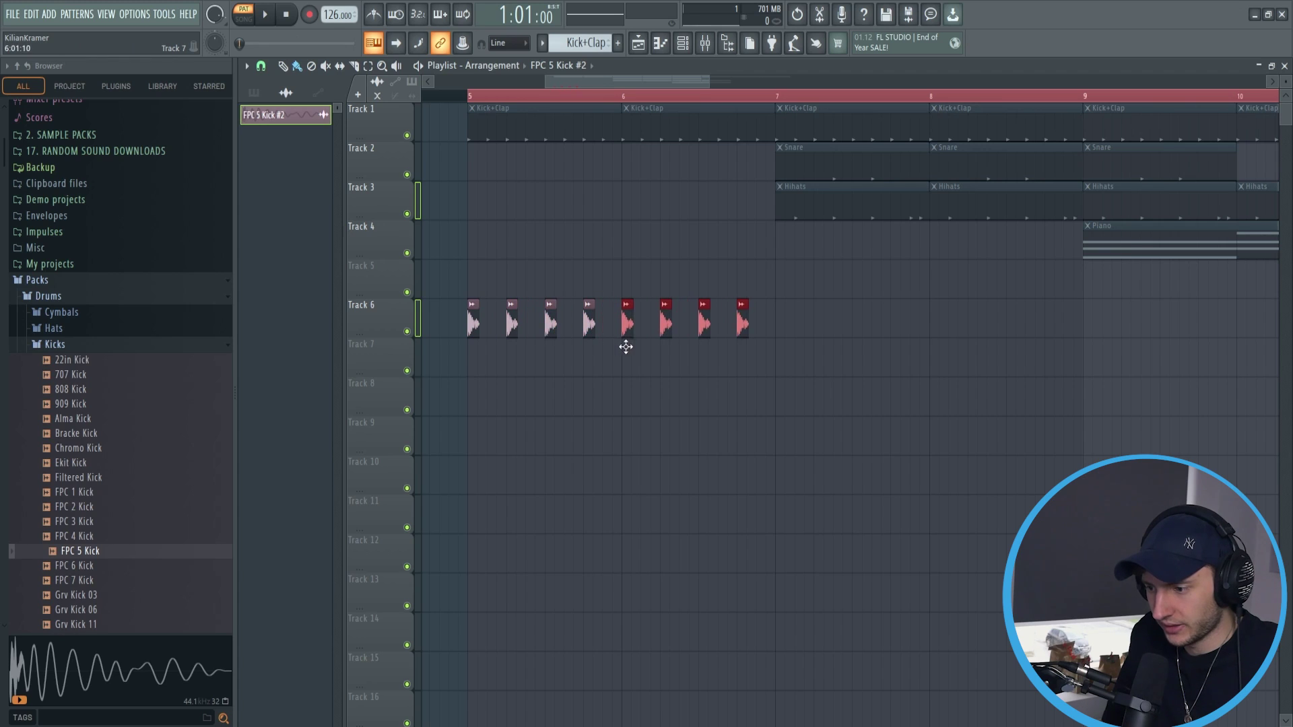
mouse_move(794, 340)
mouse_down()
mouse_move(474, 327)
mouse_move(804, 334)
mouse_move(785, 340)
mouse_up()
- Solo Track 6, set bars 5 and 6 as the loop range, and play and stop the kicks
ctrl+click(407, 331)
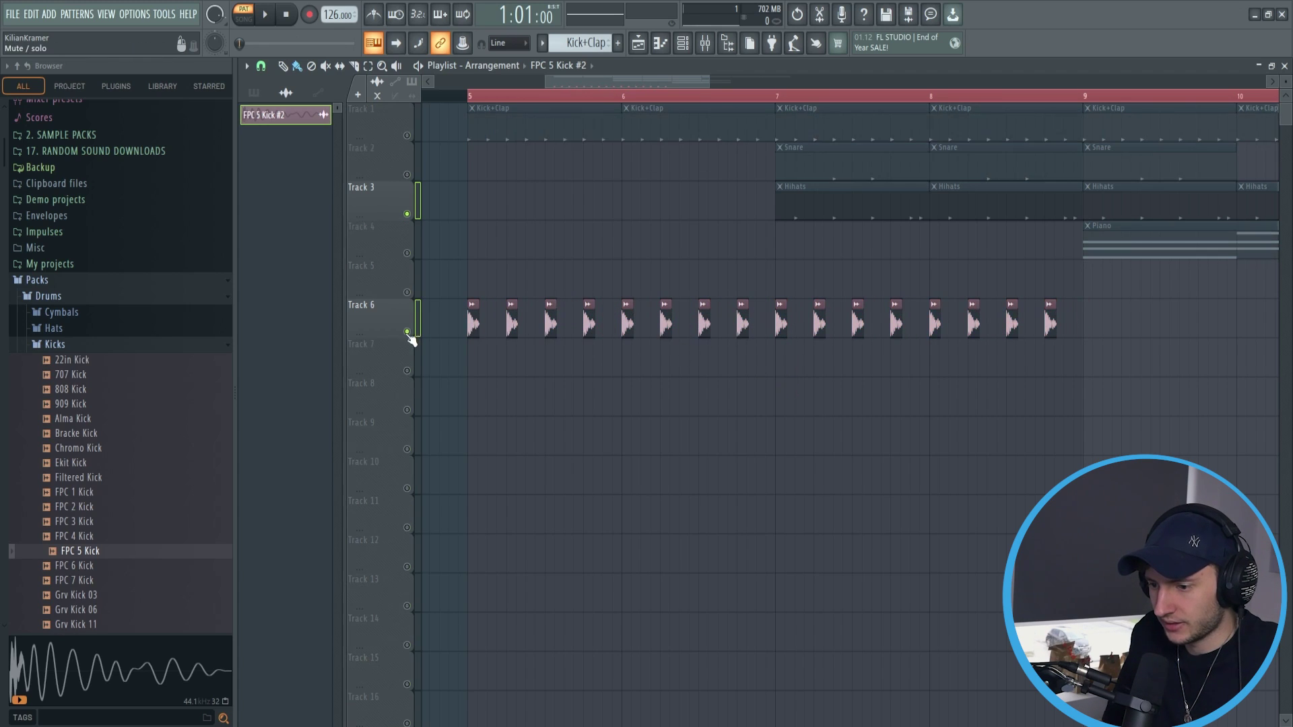
key(space)
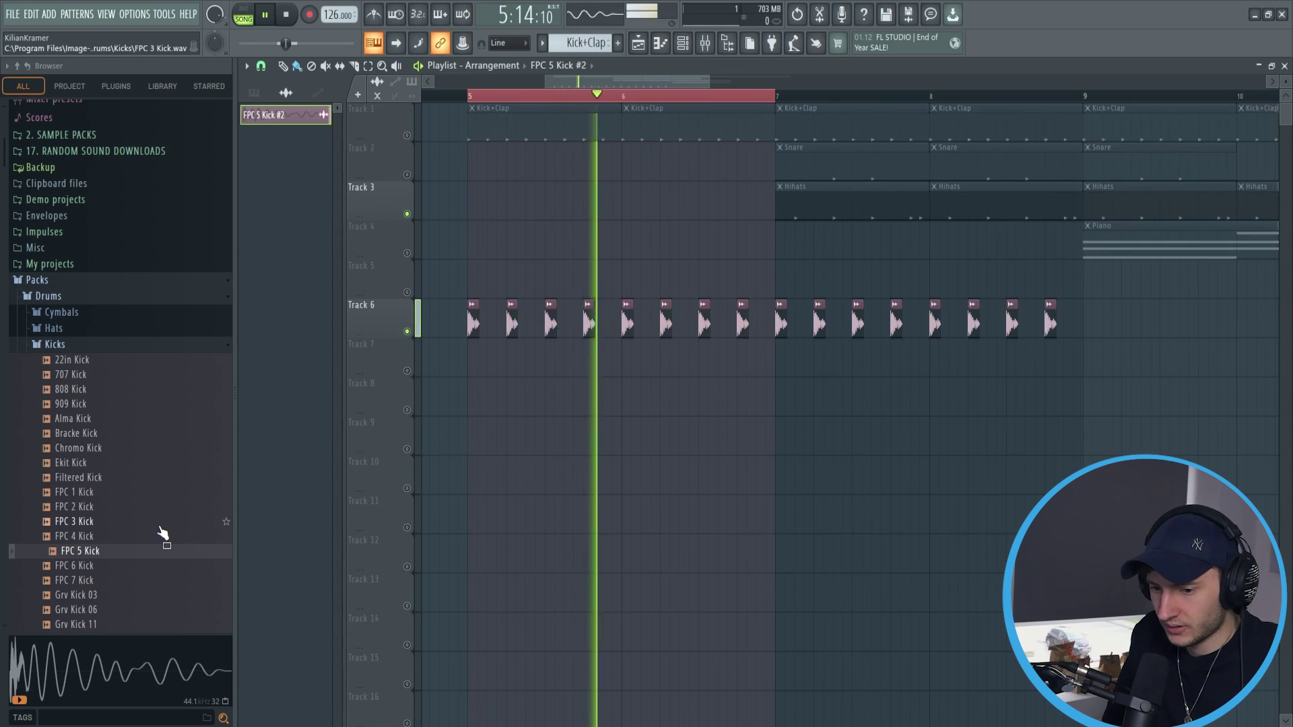
key(space)
- Place 808 Snare from the Snares folder on beats 2 and 4 of bars 5 and 6 on Track 7, unmute the track and play the loop
click(79, 346)
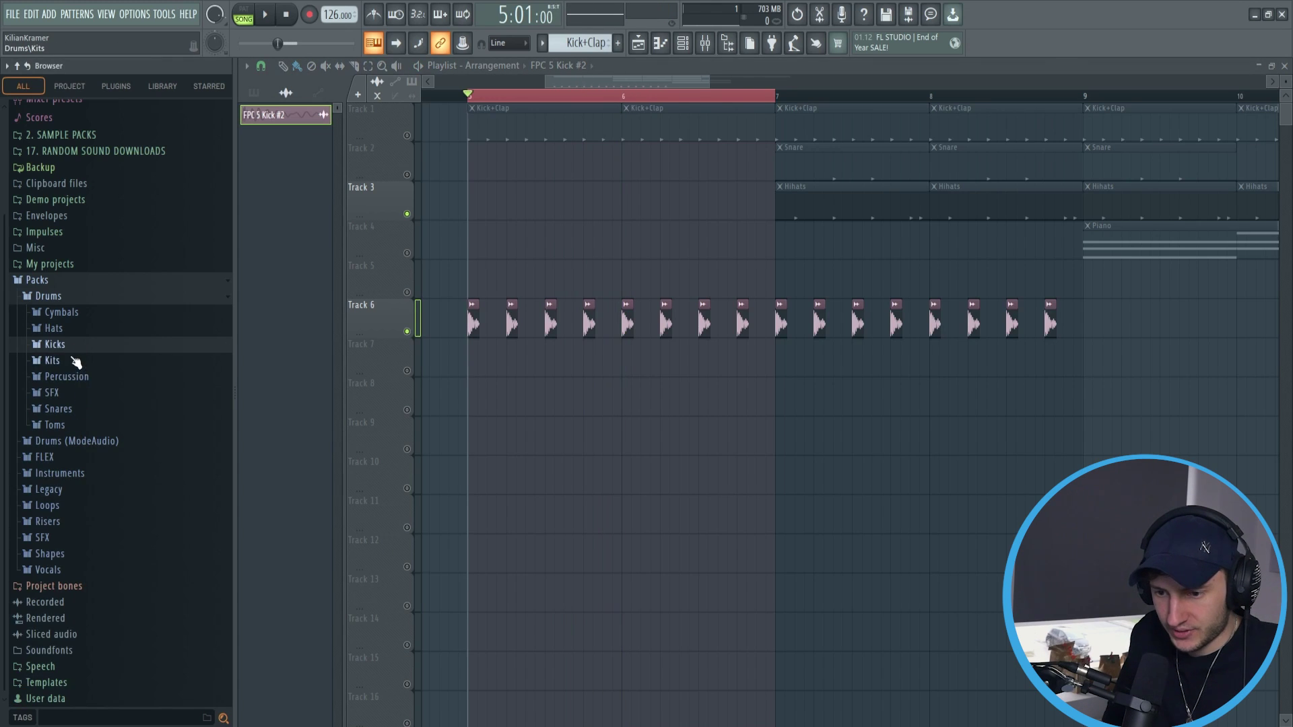
click(71, 410)
click(94, 470)
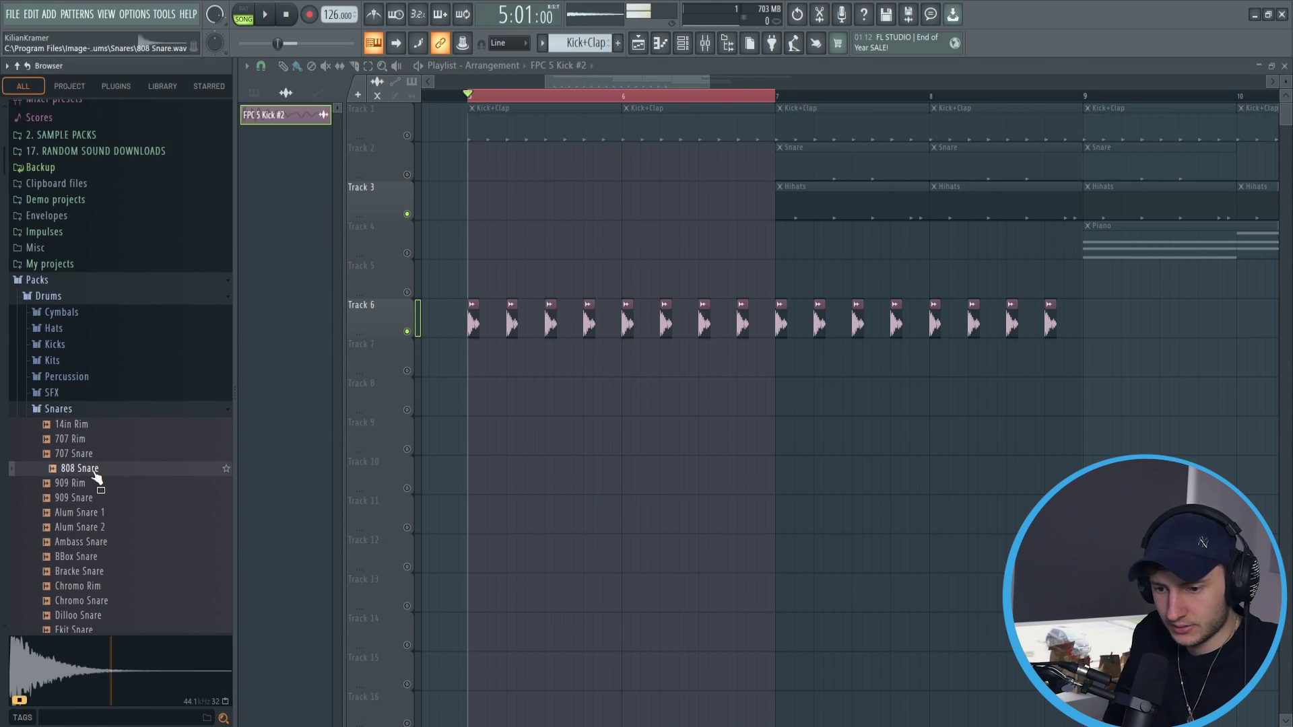
mouse_move(96, 477)
mouse_down()
mouse_move(467, 427)
mouse_move(509, 361)
mouse_move(594, 363)
mouse_move(514, 362)
mouse_up()
click(407, 370)
key(ctrl+b)
key(space)
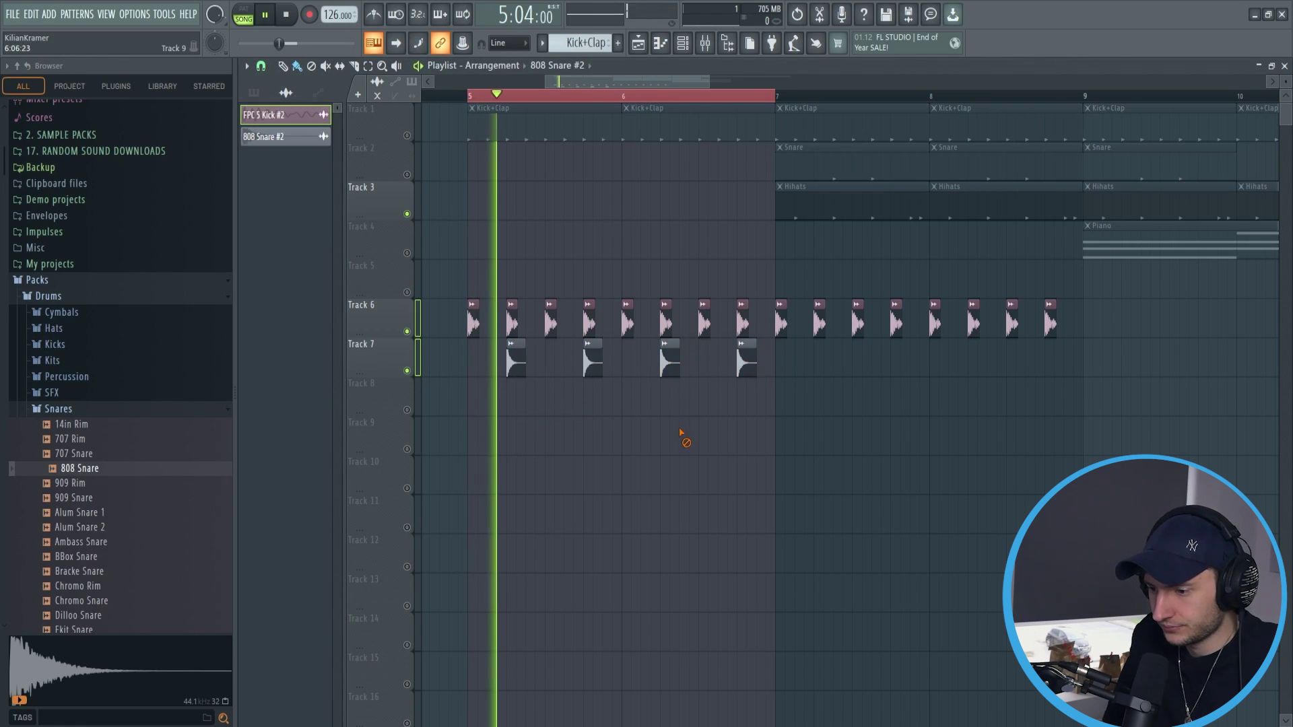
double_click(510, 365)
key(Escape)
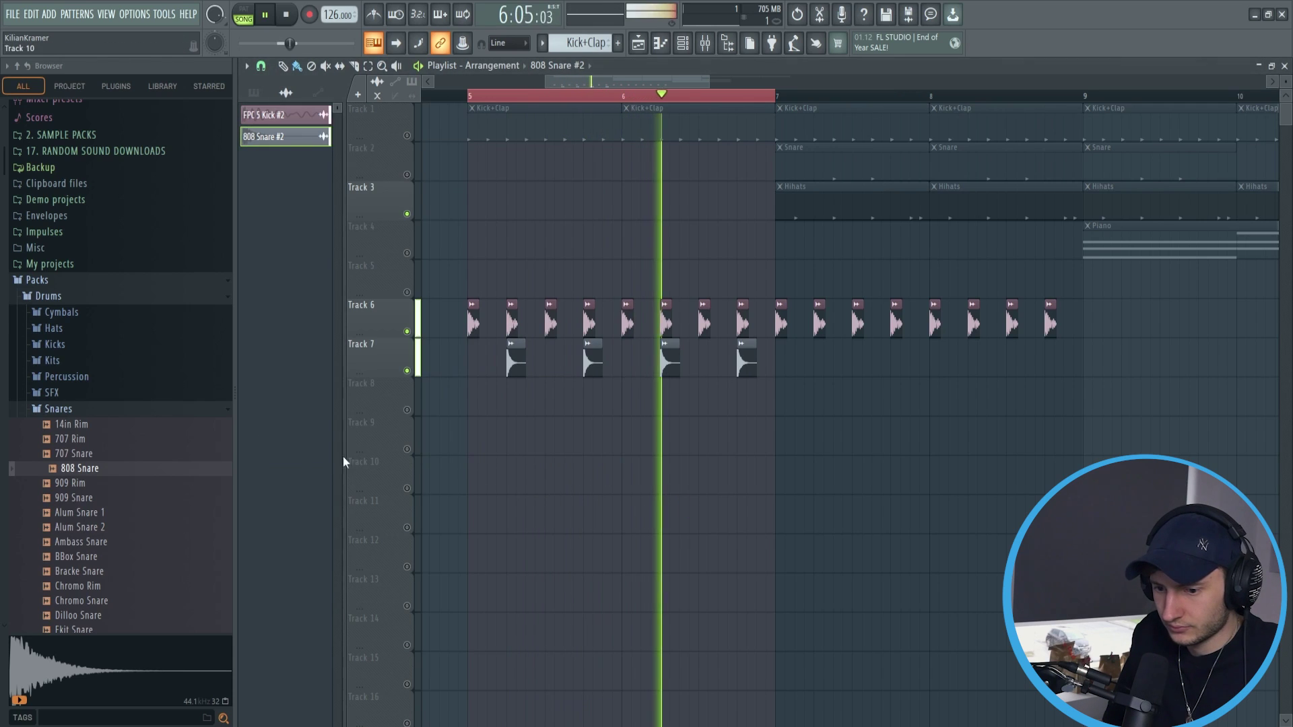
- Place 808 CH from the Hats folder on Track 8 and repeat it on every off-beat of bars 5 and 6
click(88, 413)
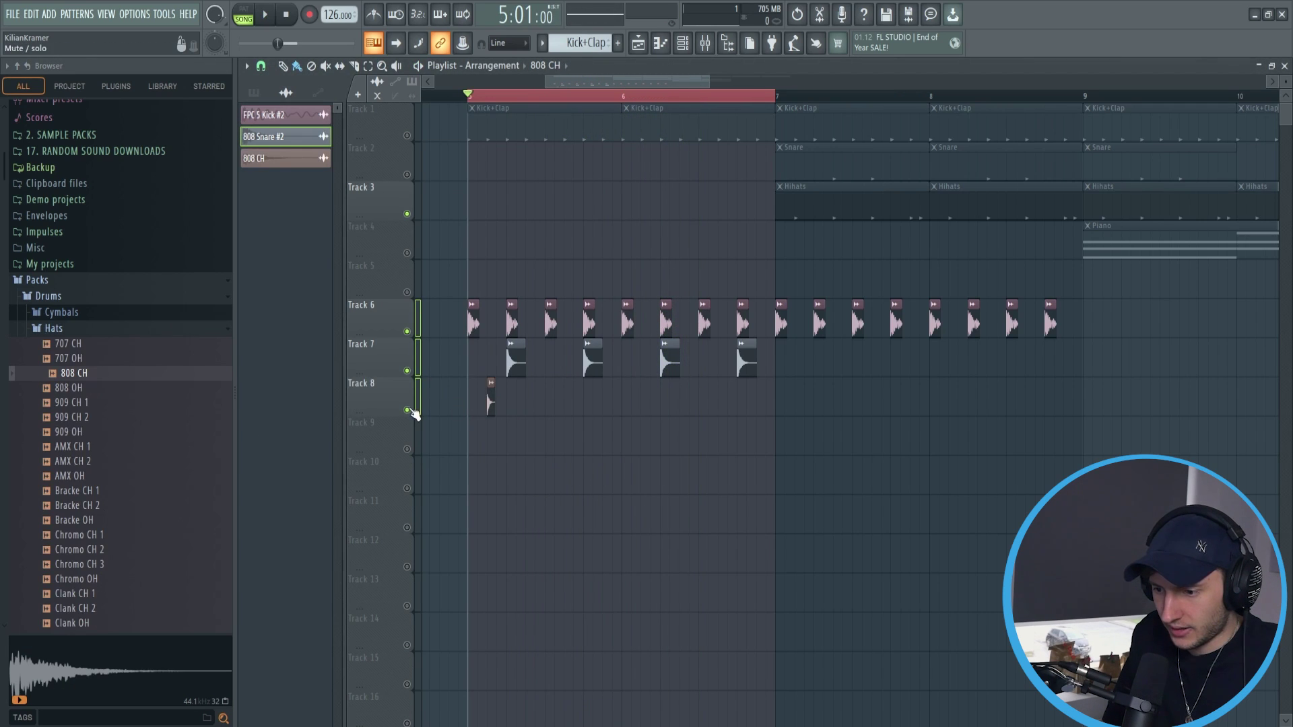
scroll(491, 404, up, 2)
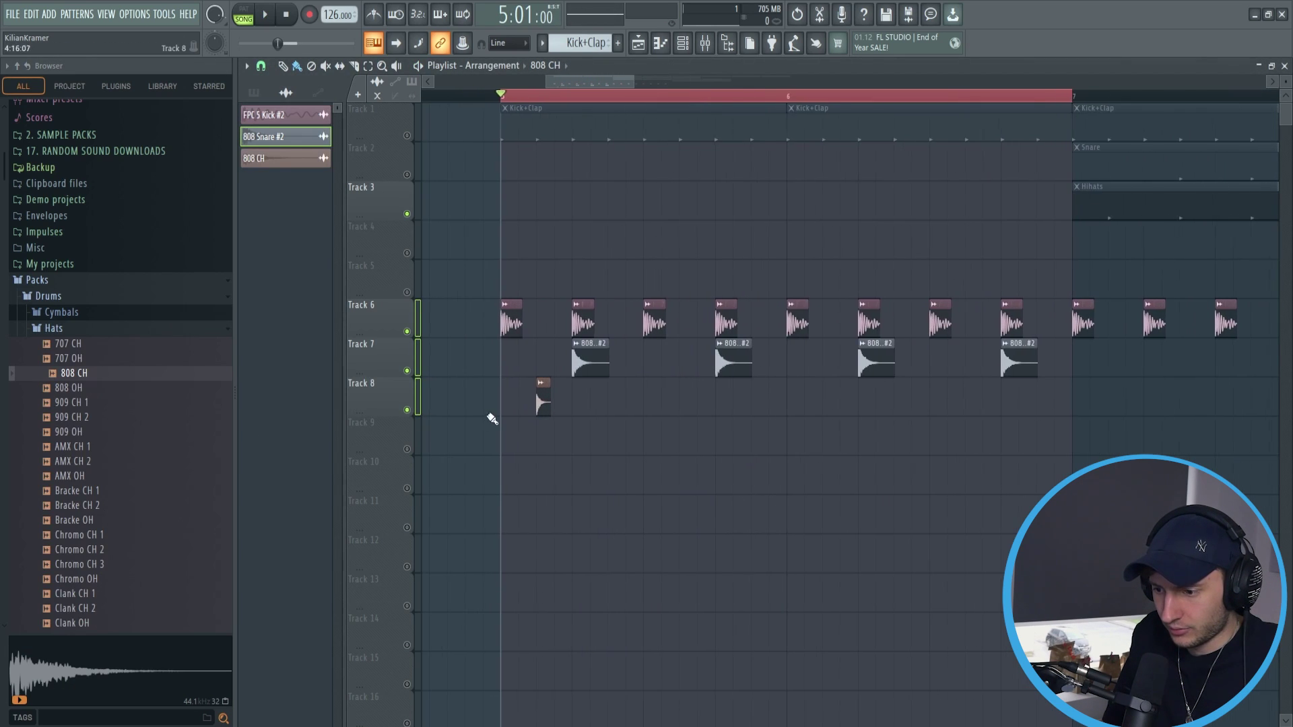
mouse_move(544, 404)
mouse_down()
mouse_move(634, 406)
mouse_move(617, 406)
mouse_up()
key(space)
drag(693, 399, 608, 415)
key(ctrl+b)
- Play the loop of kick, snare and hi-hat clips, stop it, and reactivate all playlist tracks
key(space)
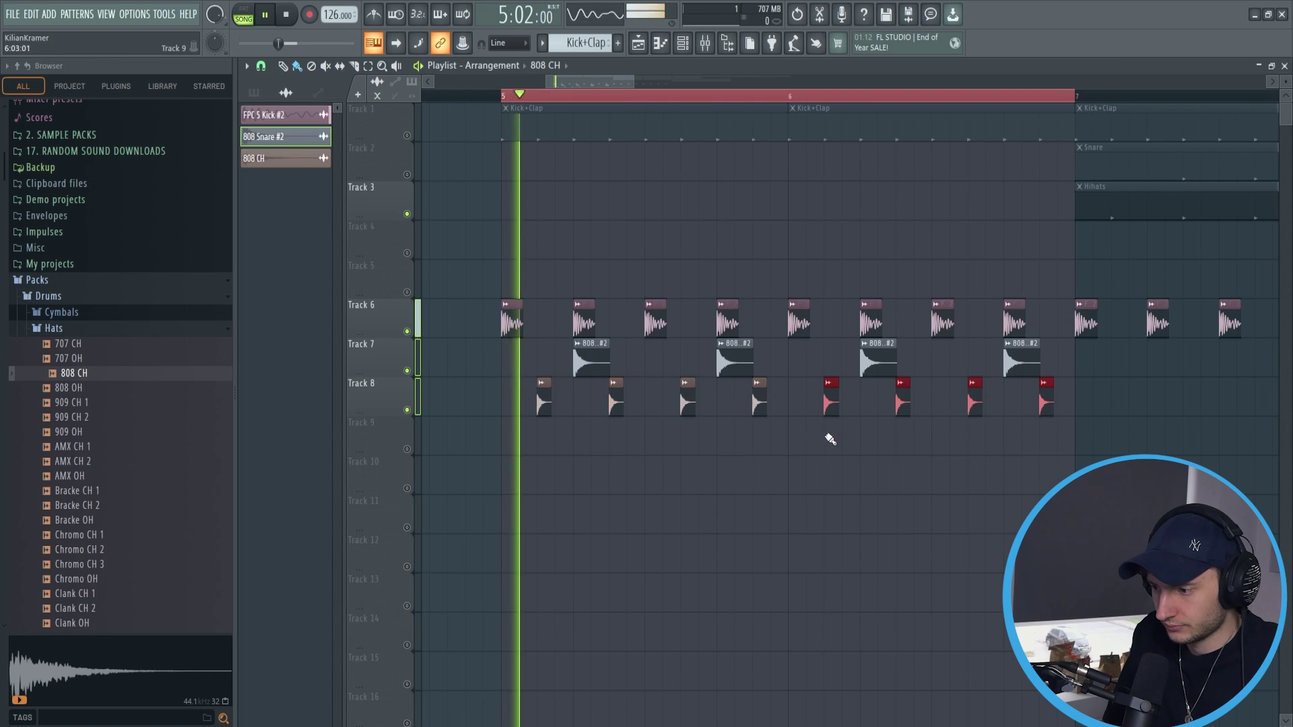
scroll(815, 441, down, 3)
scroll(953, 472, down, 2)
scroll(964, 466, up, 3)
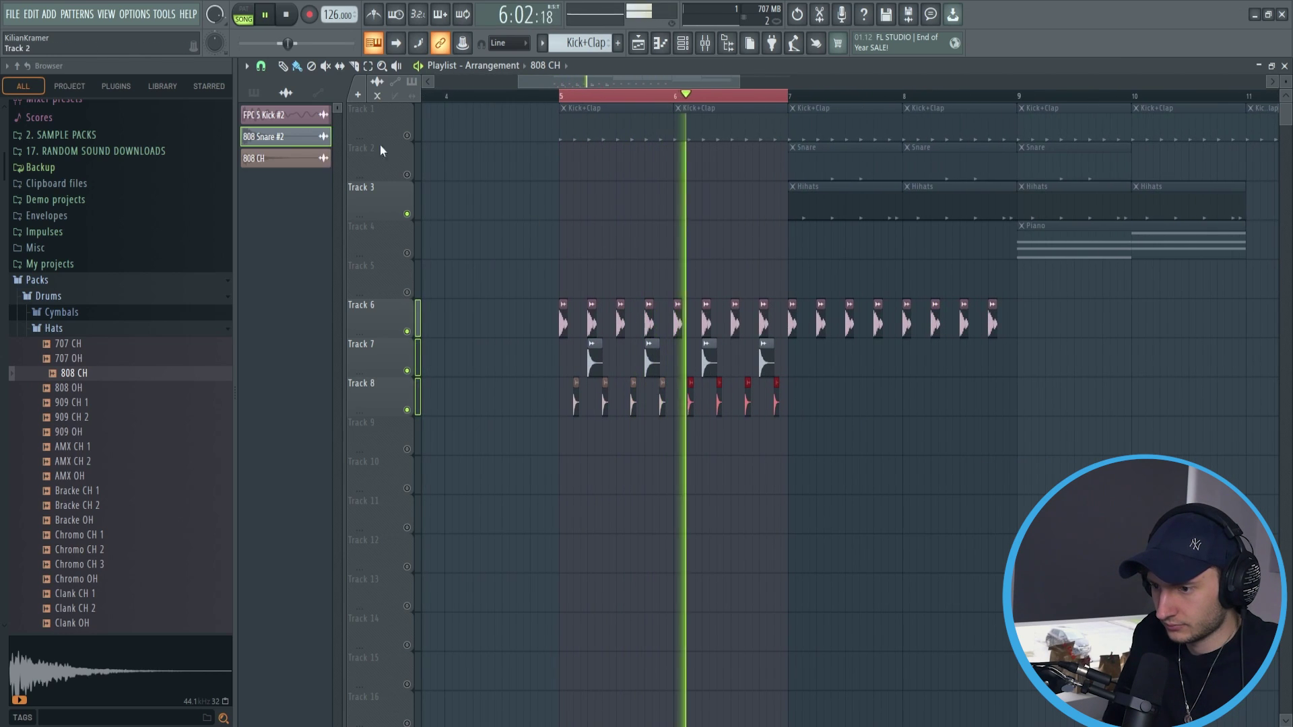
key(space)
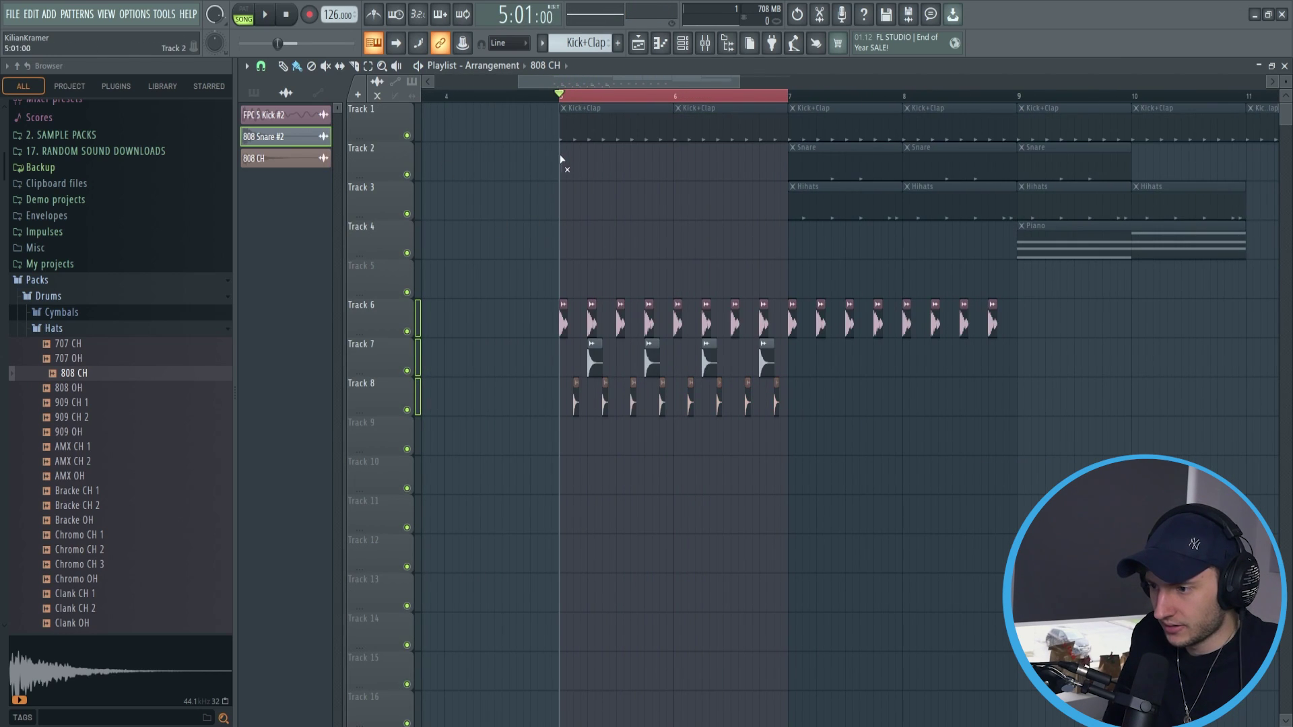
- Mute Track 1, select the drum clips of Tracks 6 to 8 in bars 5 and 6, and play them
right_click(406, 135)
key(space)
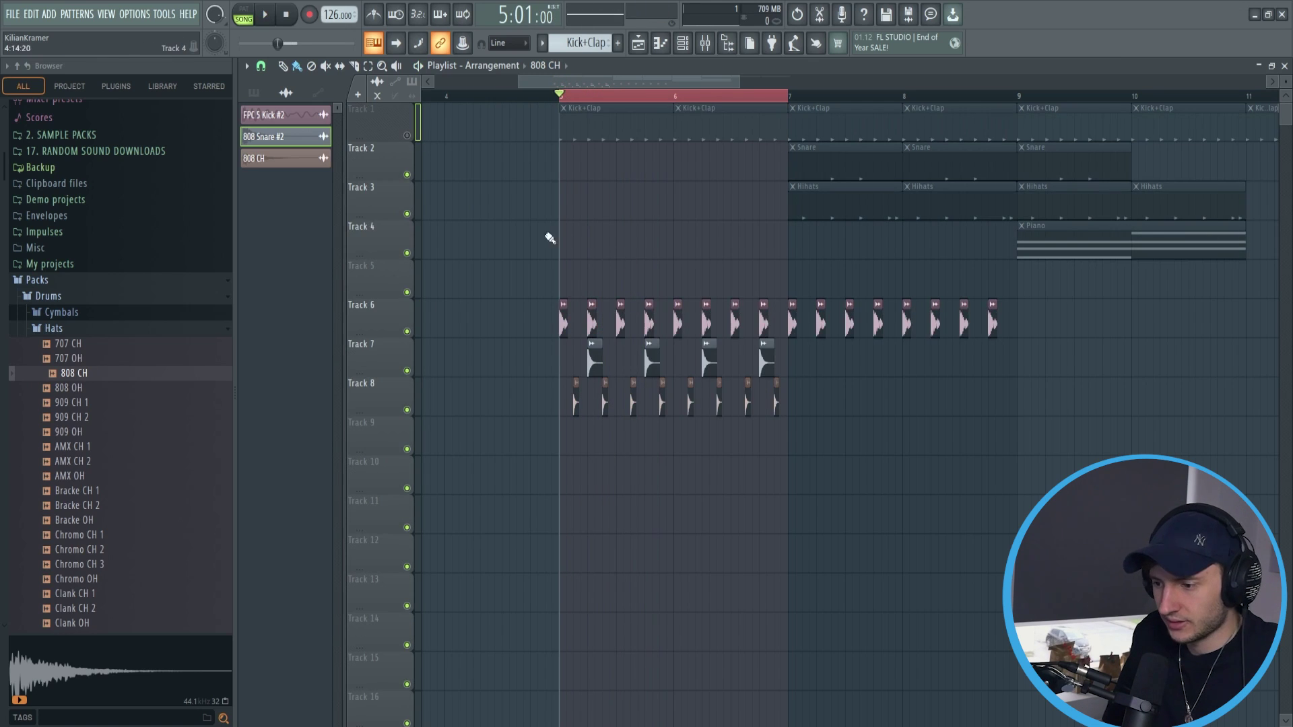
drag(513, 222, 778, 455)
scroll(768, 465, up, 4)
key(space)
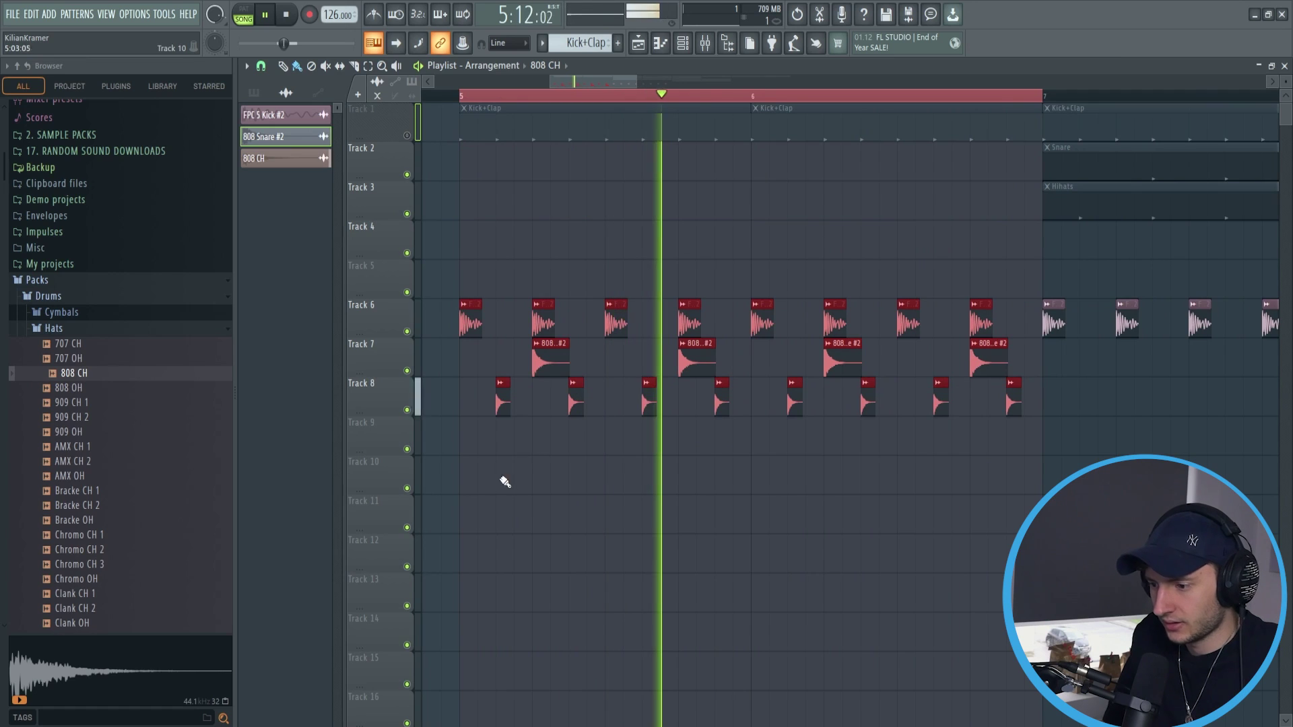
- Stop playback and unmute Track 1 along with its Kick+Clap clips in bars 5 and 6
scroll(513, 463, down, 4)
key(space)
click(407, 136)
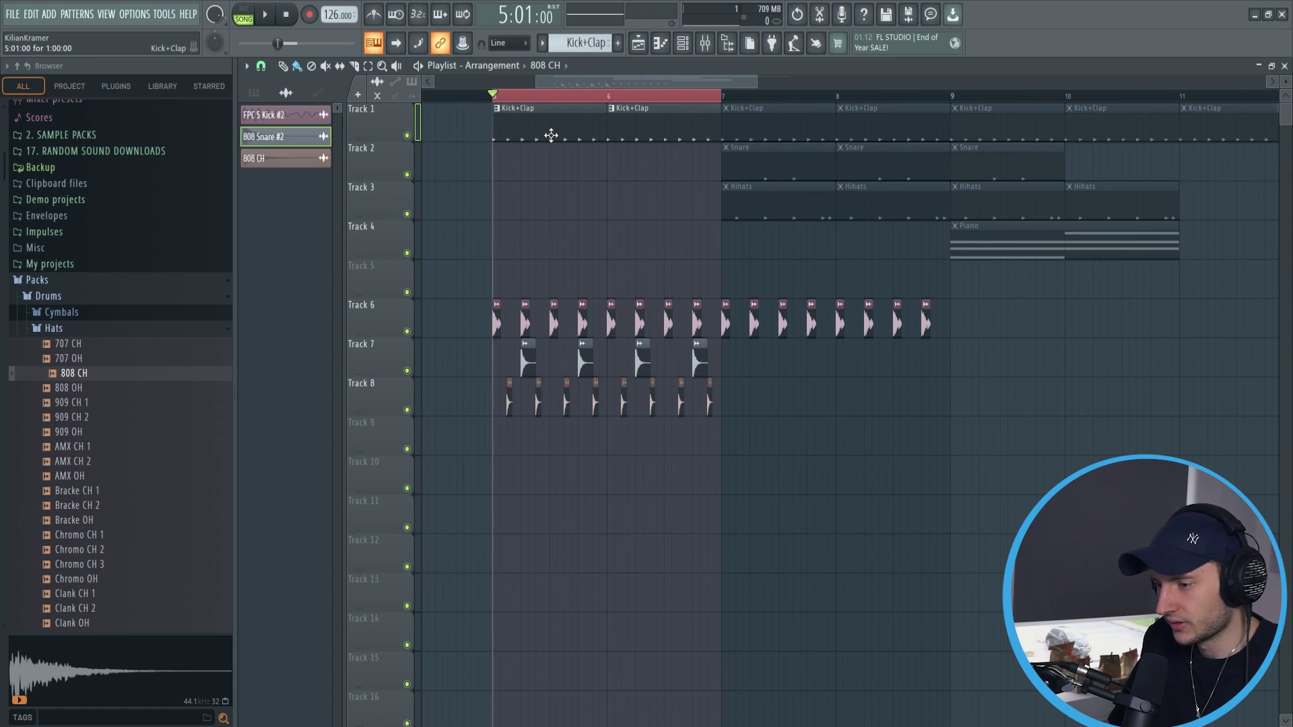
- Try extending the first FPC 5 Kick clip on Track 6 and adding an overlapping copy, and delete the copy
scroll(519, 332, up, 4)
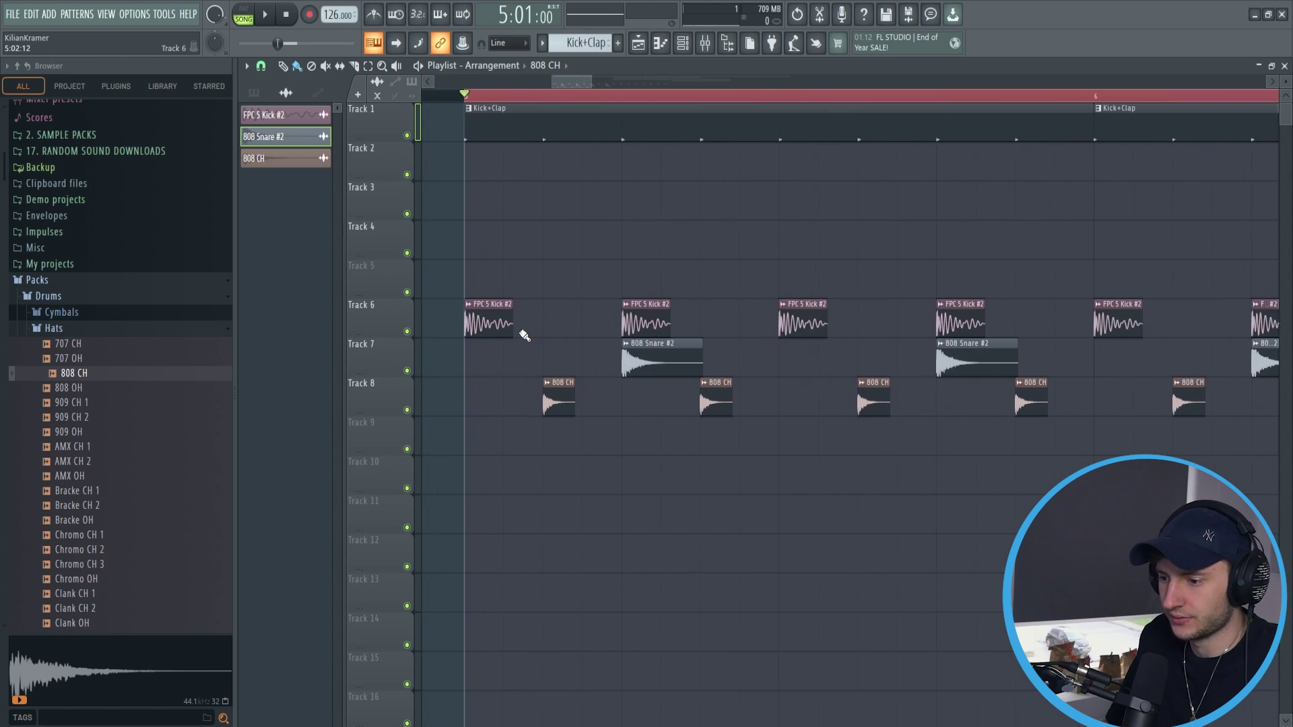
drag(493, 308, 547, 312)
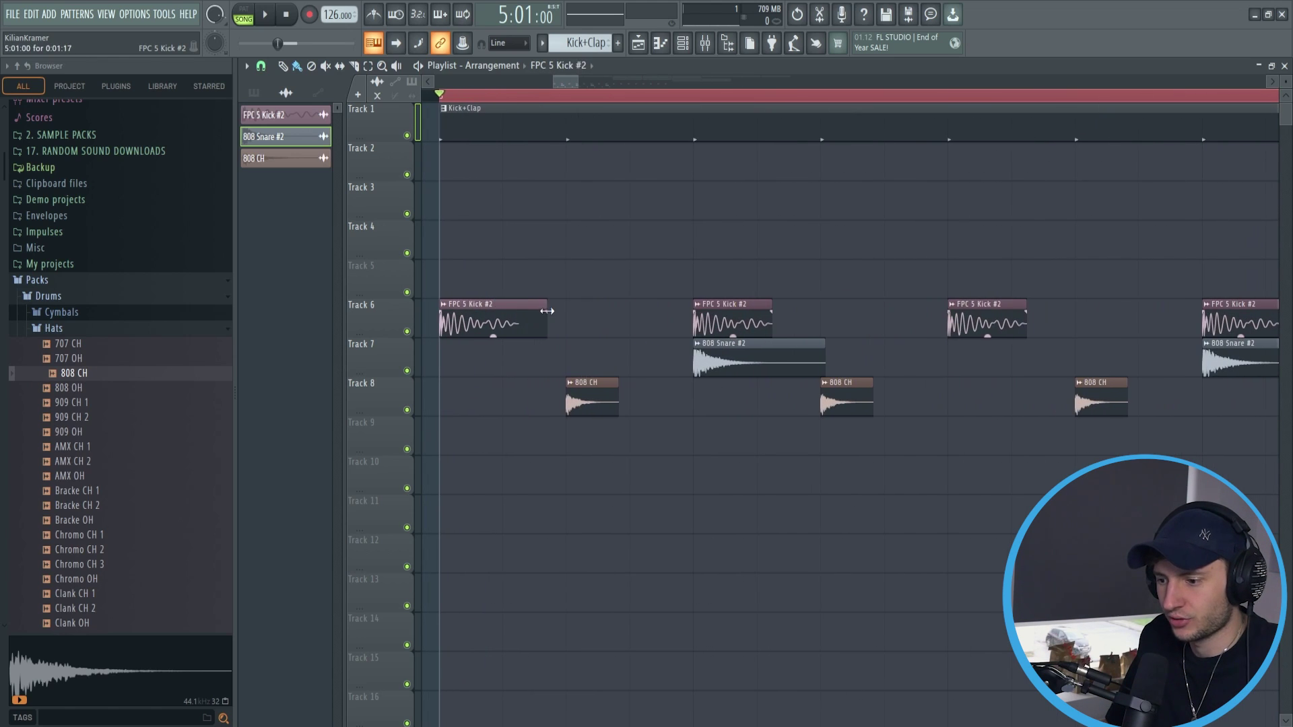
click(543, 321)
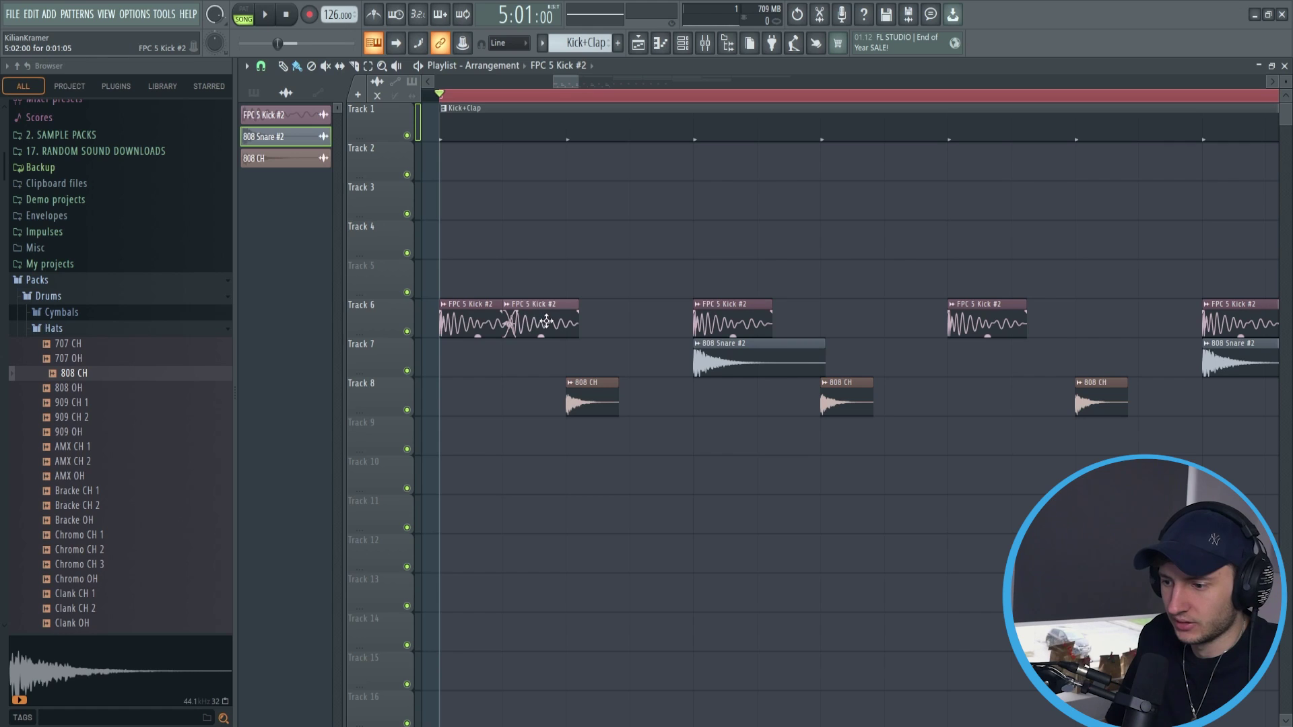
double_click(547, 322)
key(Escape)
right_click(567, 324)
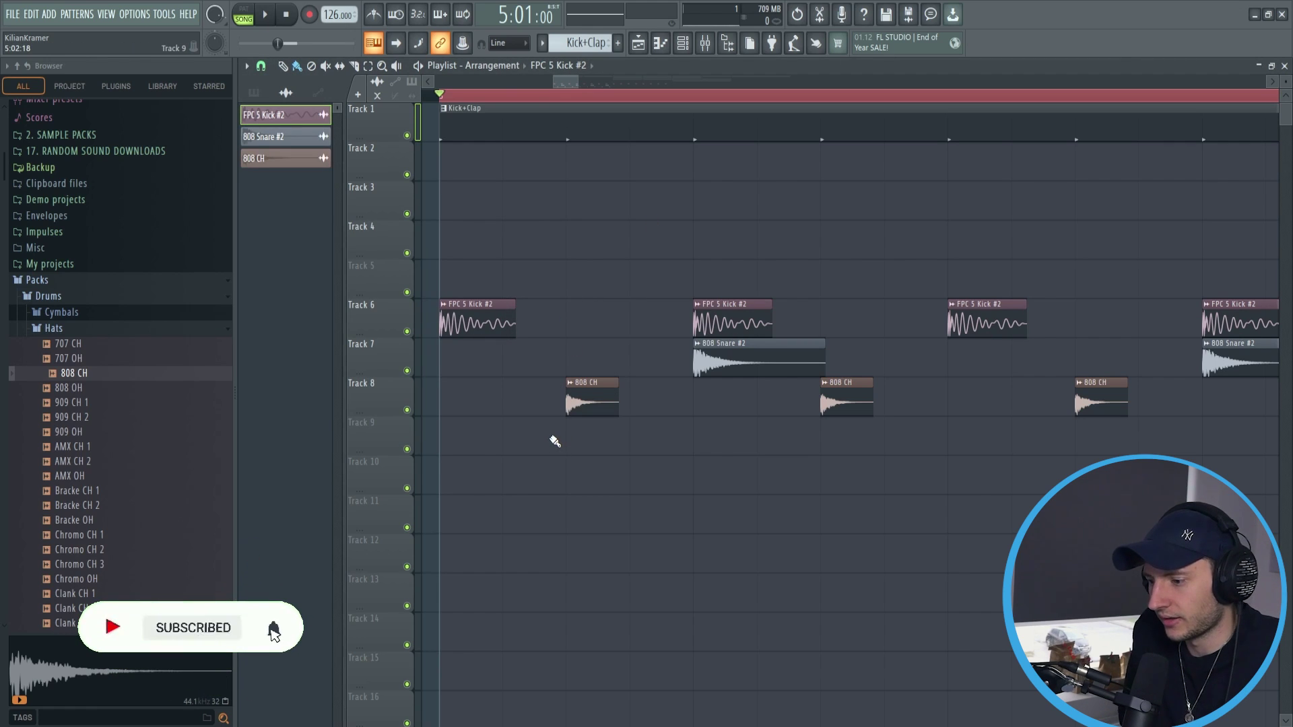
- Open the Too Late project from the recent projects
scroll(571, 461, down, 8)
scroll(573, 475, down, 4)
scroll(603, 446, up, 3)
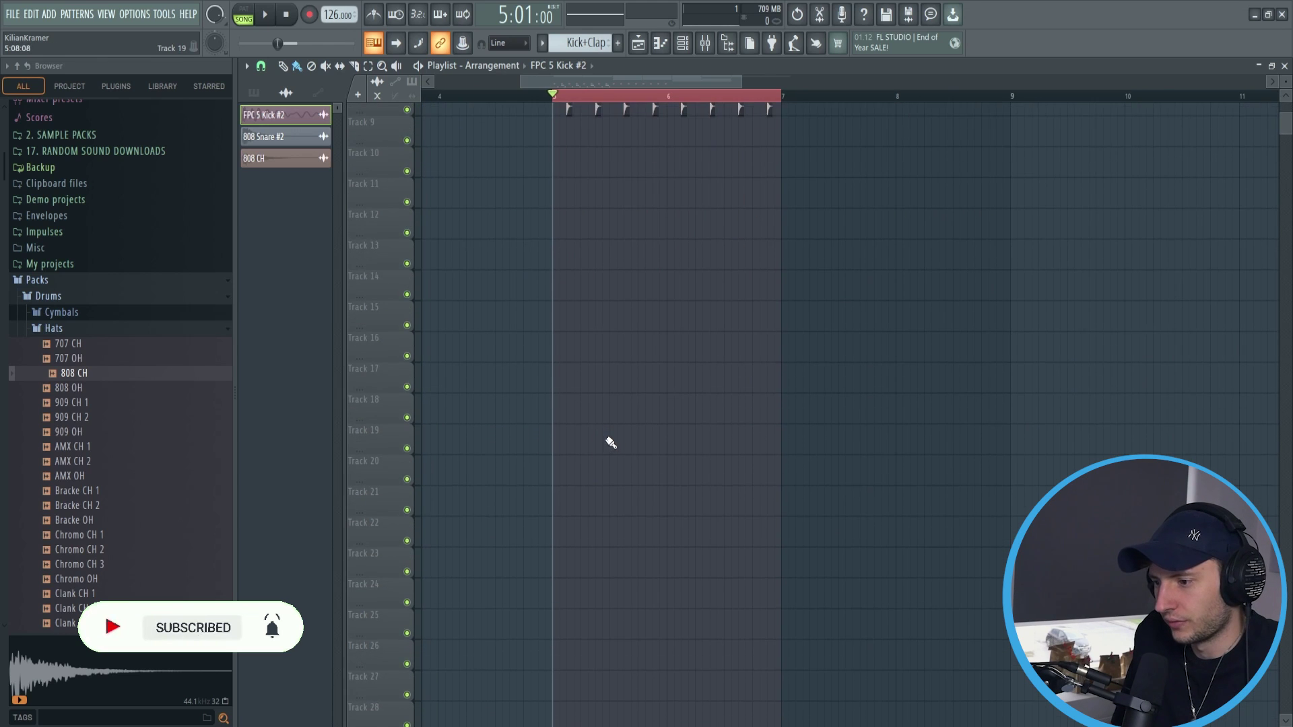
scroll(613, 442, up, 4)
scroll(615, 441, down, 2)
click(16, 14)
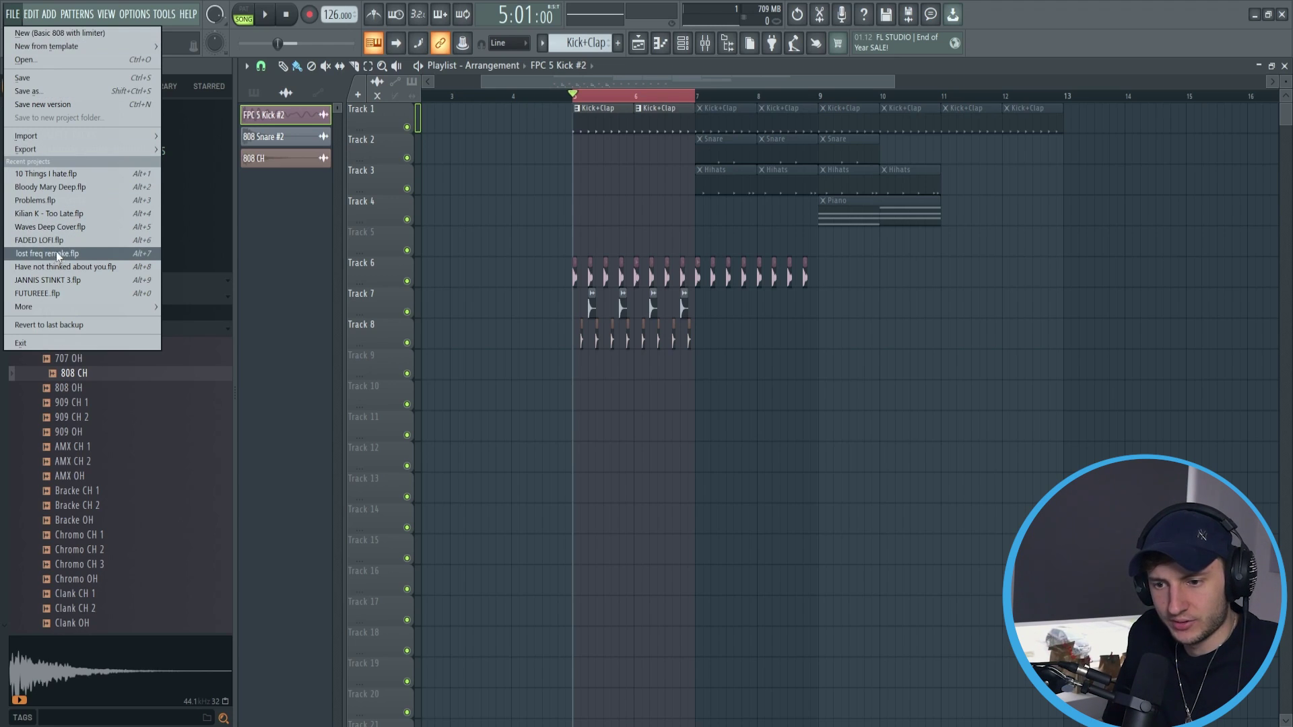
click(111, 214)
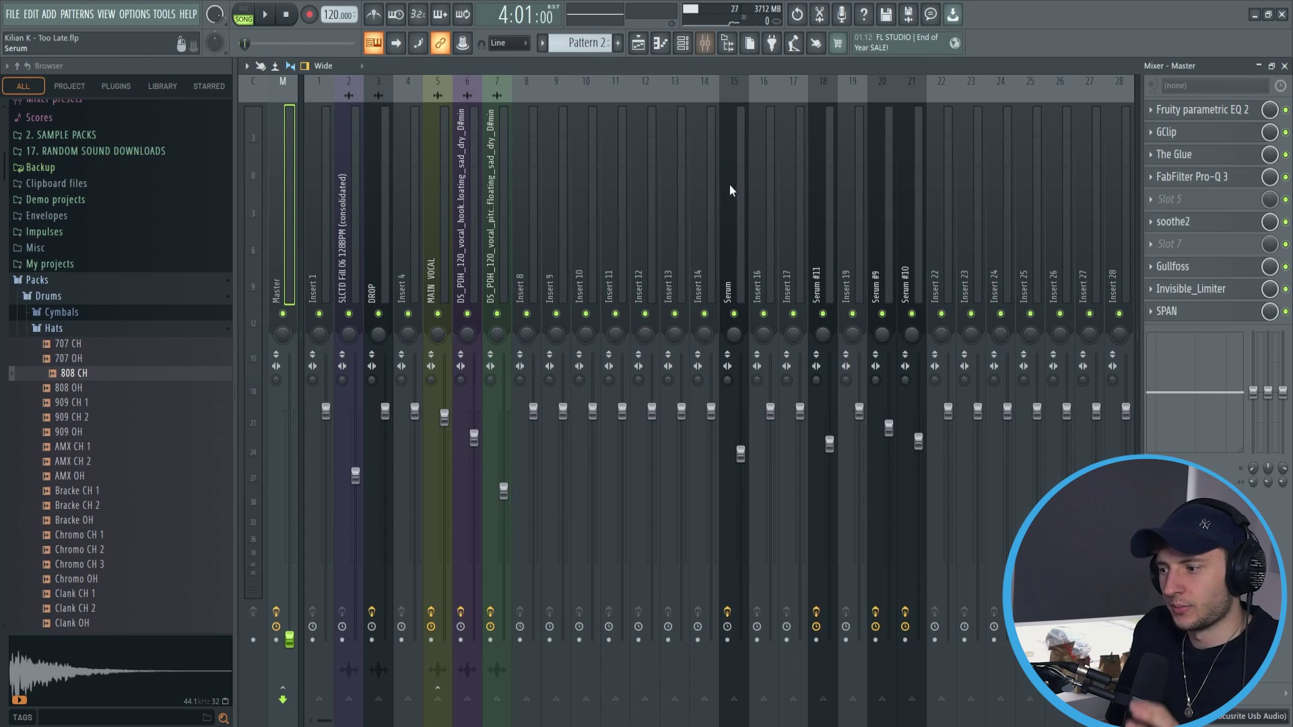
- Show the project's playlist and examine how its clips are arranged across the tracks
click(706, 50)
scroll(486, 225, down, 4)
scroll(567, 222, down, 4)
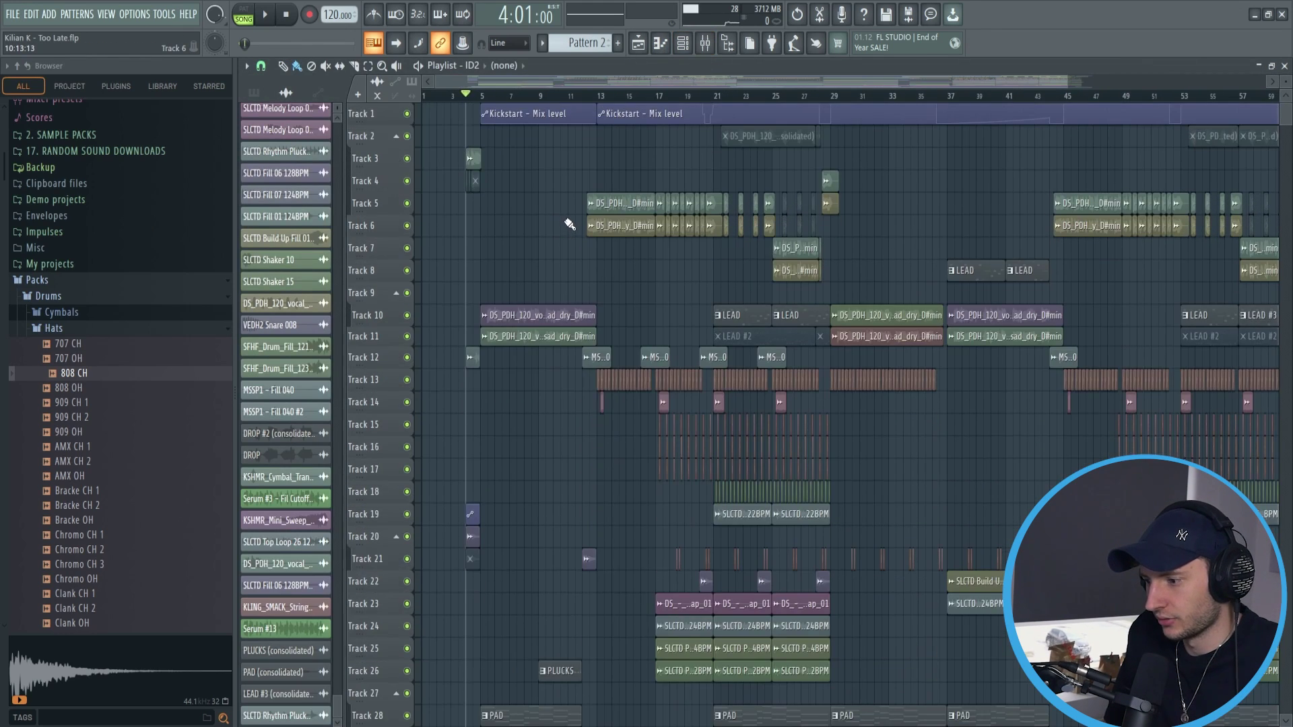
scroll(547, 221, down, 2)
scroll(544, 221, down, 4)
scroll(640, 280, up, 8)
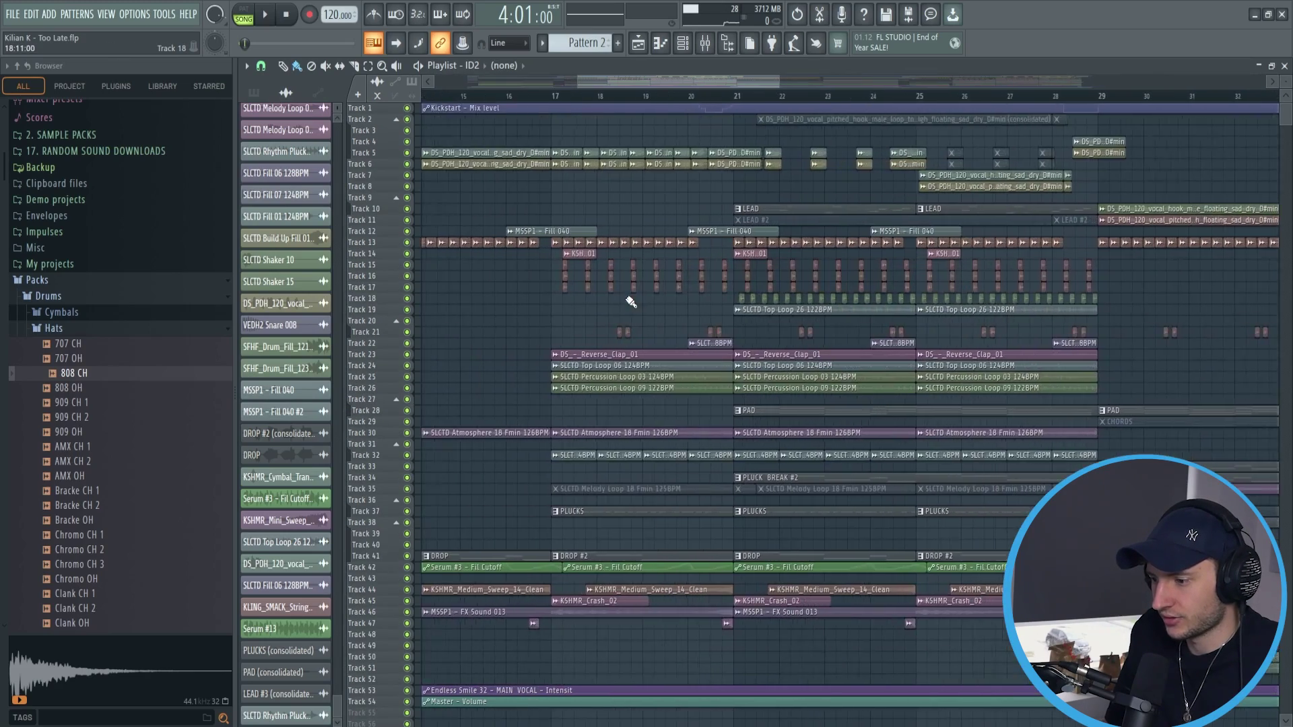
scroll(579, 299, up, 4)
scroll(563, 298, up, 4)
- Solo Tracks 13 to 17, play their drum clips from bar 17, and stop and reactivate all tracks
drag(417, 275, 418, 382)
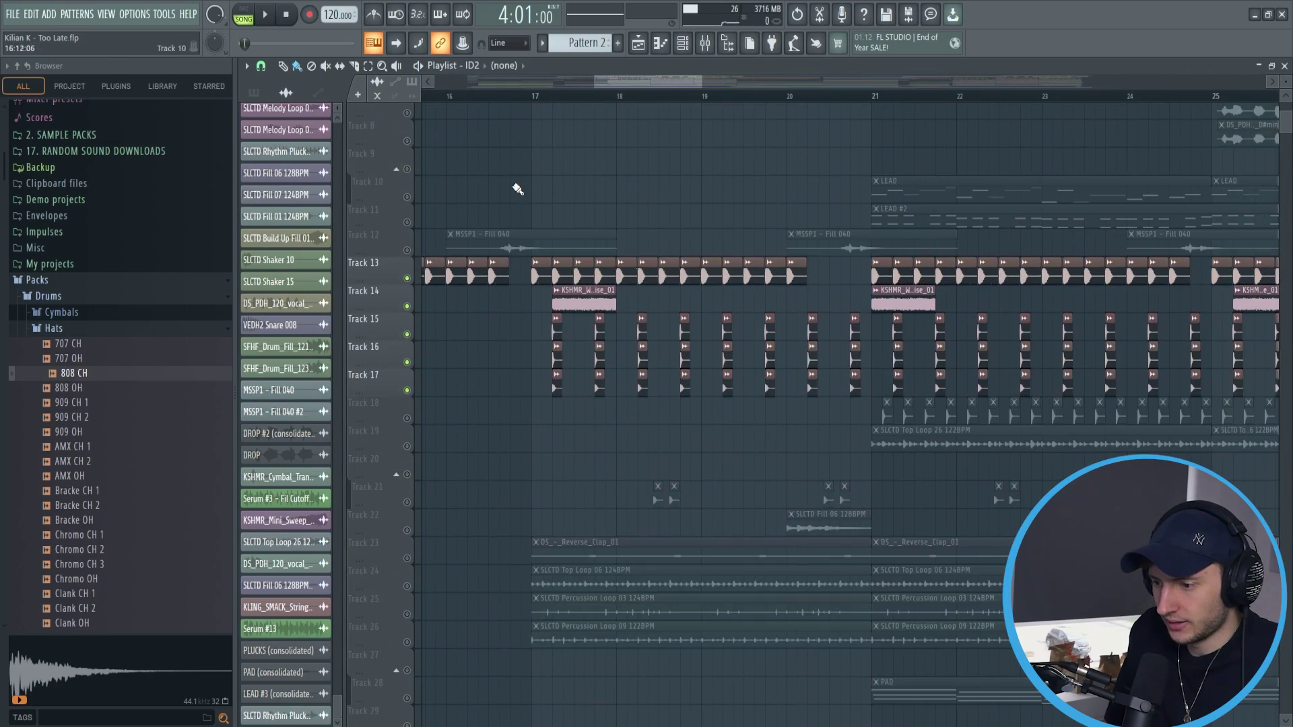
click(534, 97)
scroll(535, 280, up, 3)
key(space)
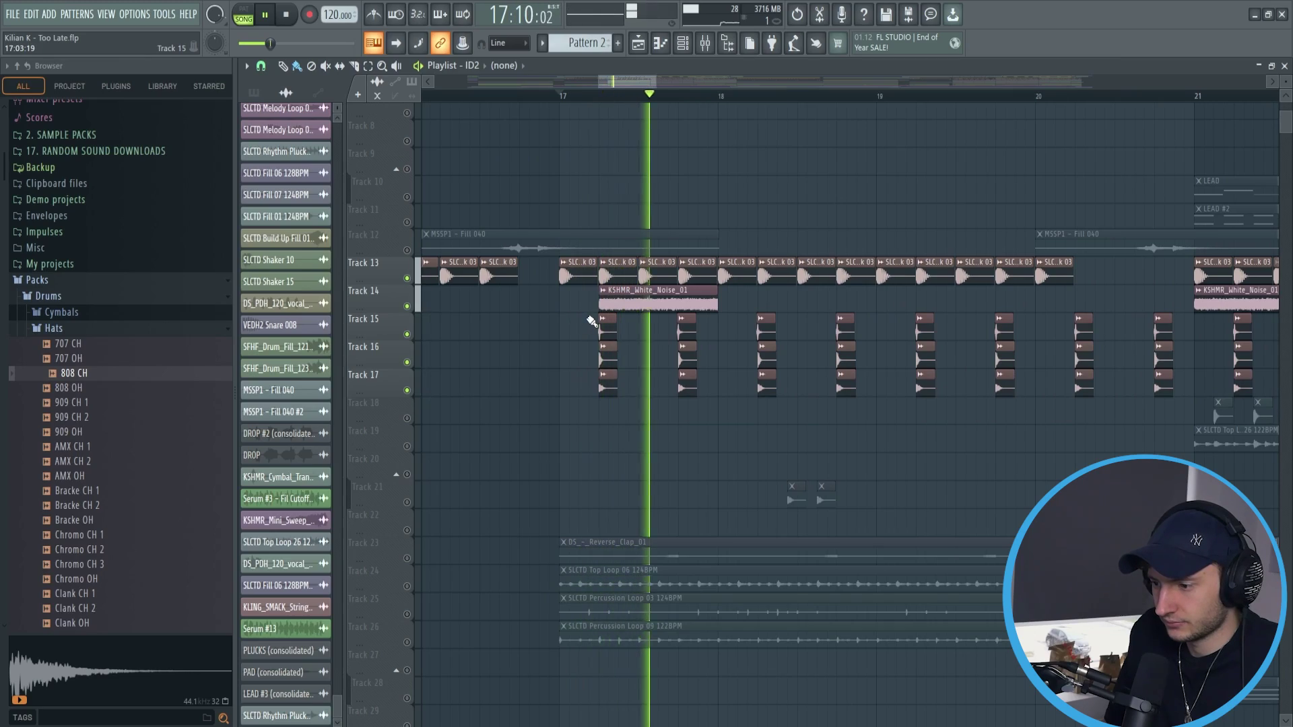
key(space)
right_click(407, 279)
- Look over the full arrangement from the intro through the drop, including leads, vocals, drums and effects
scroll(492, 279, down, 4)
scroll(482, 253, down, 4)
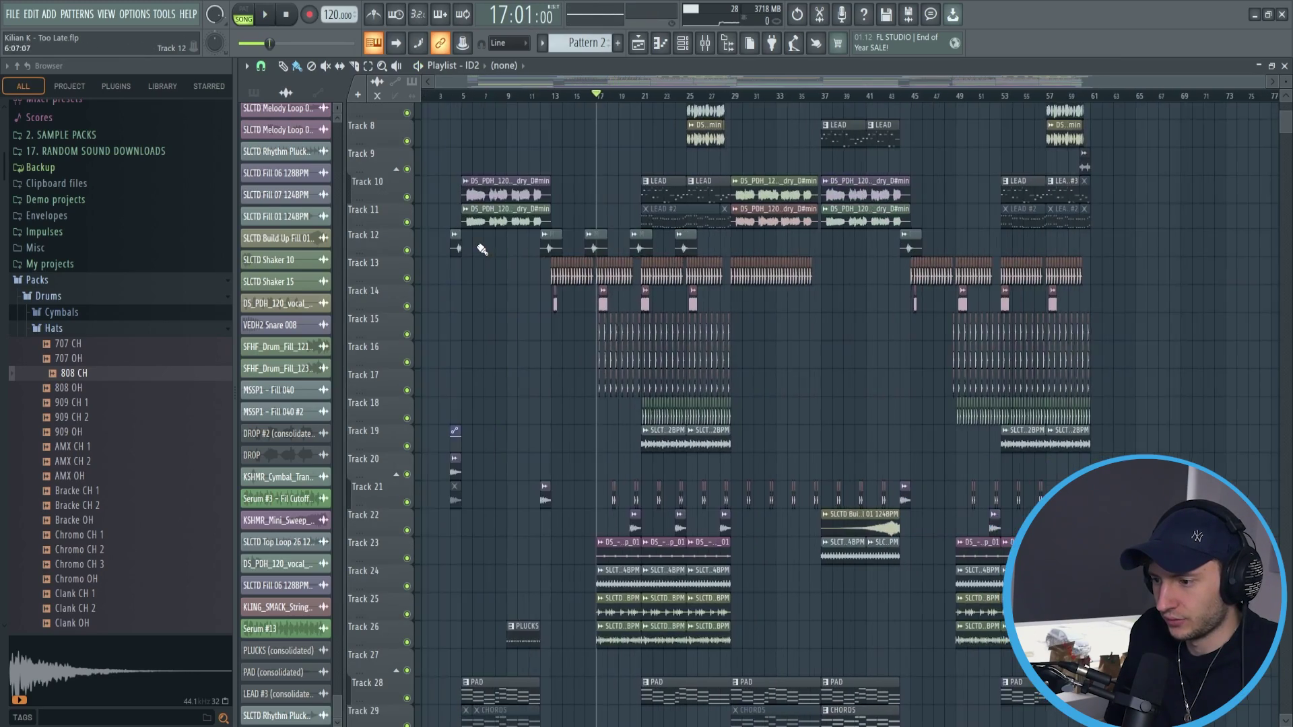
scroll(477, 247, down, 3)
scroll(482, 247, up, 3)
scroll(598, 186, up, 1)
scroll(627, 180, up, 4)
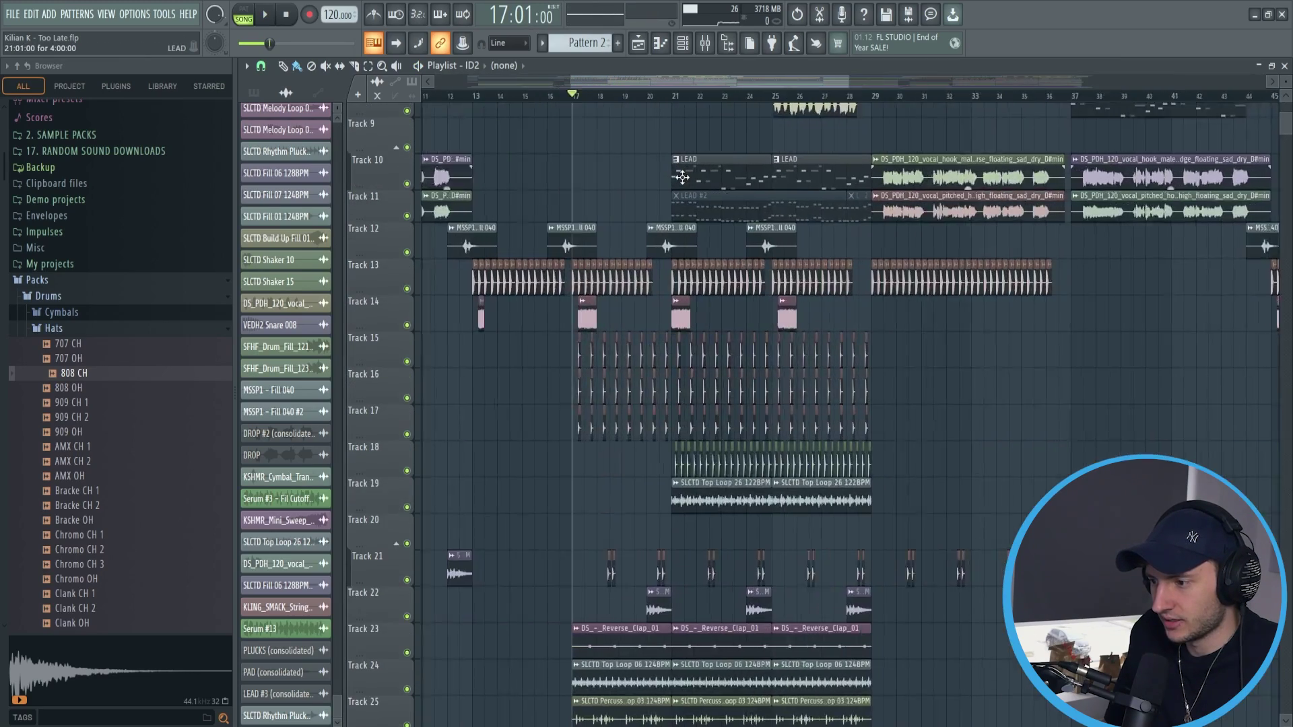
scroll(616, 190, down, 4)
scroll(532, 201, down, 4)
scroll(469, 224, up, 4)
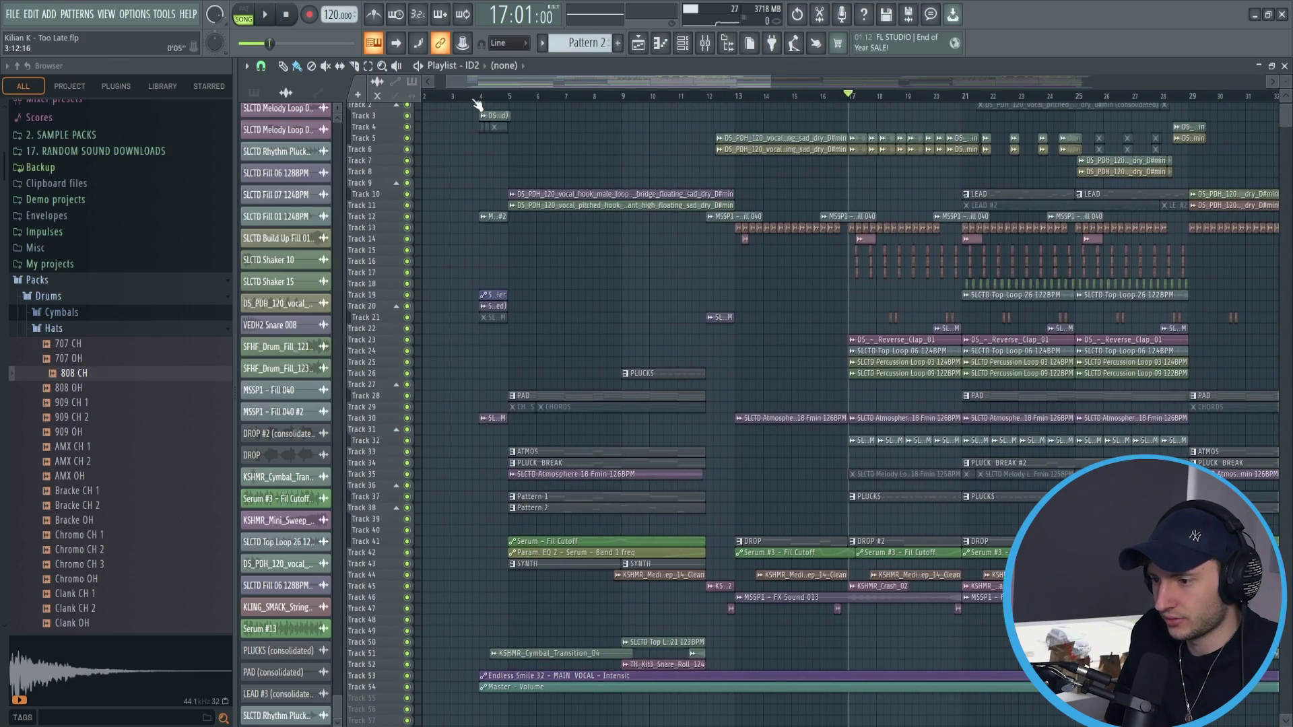
- Move the playhead to bar 4 and play the complete arrangement from there
click(480, 96)
scroll(497, 251, up, 3)
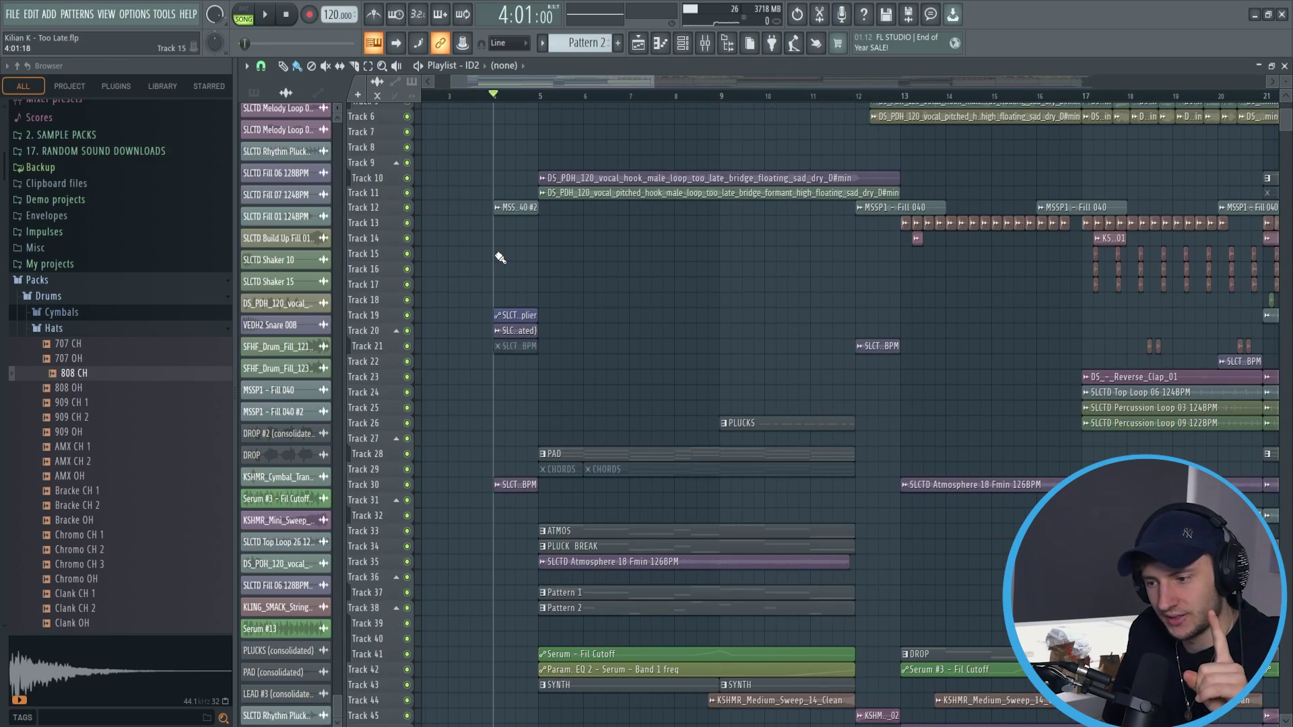
scroll(519, 281, down, 5)
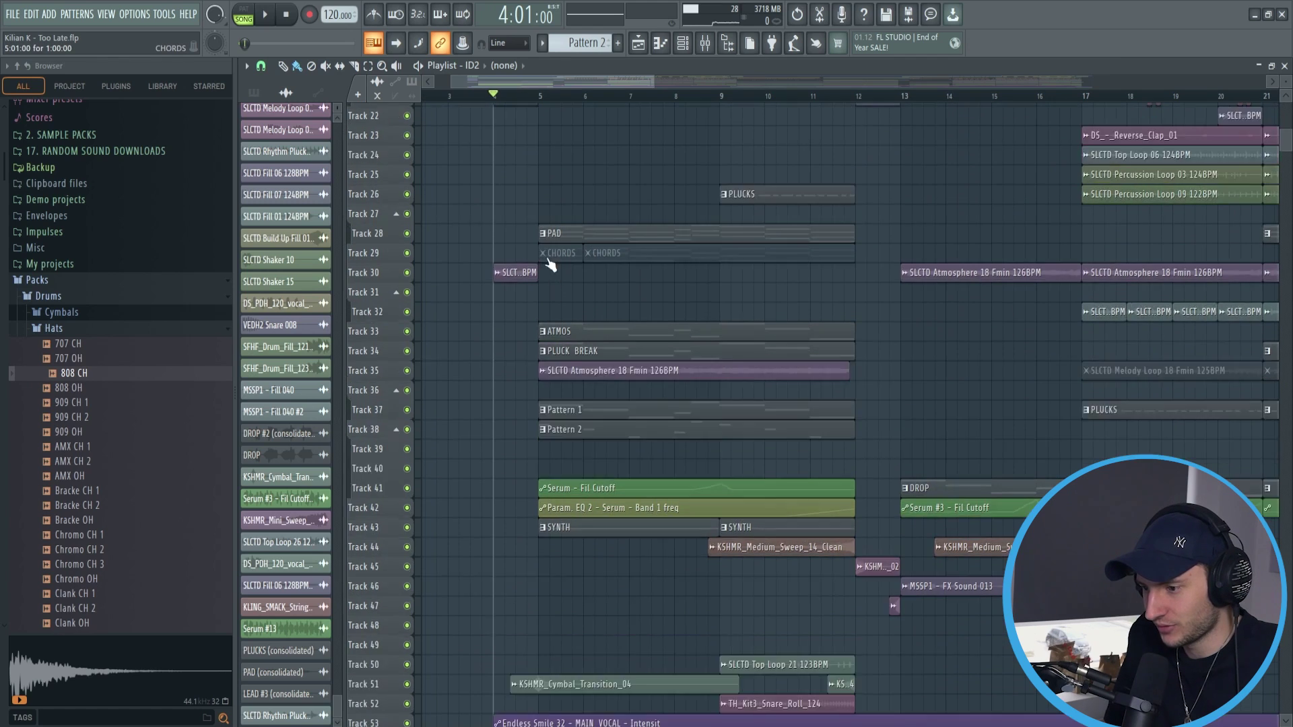
scroll(607, 211, up, 5)
scroll(615, 248, down, 3)
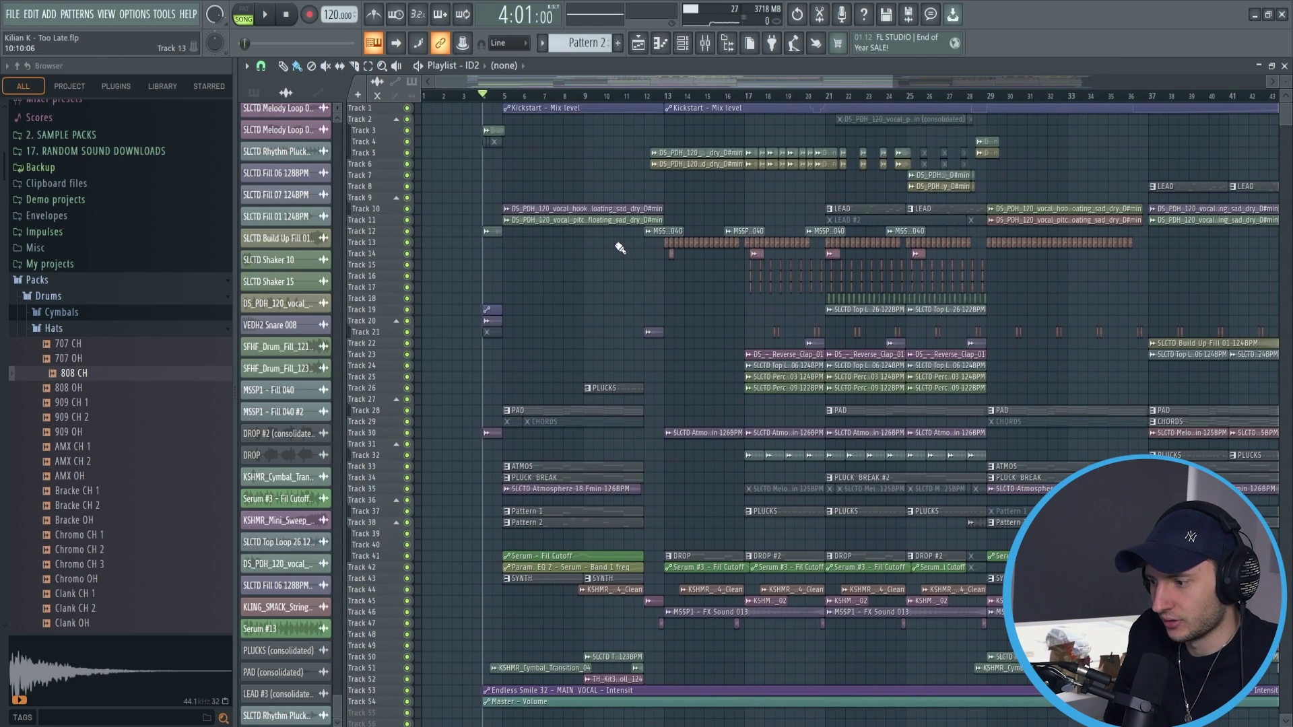
key(space)
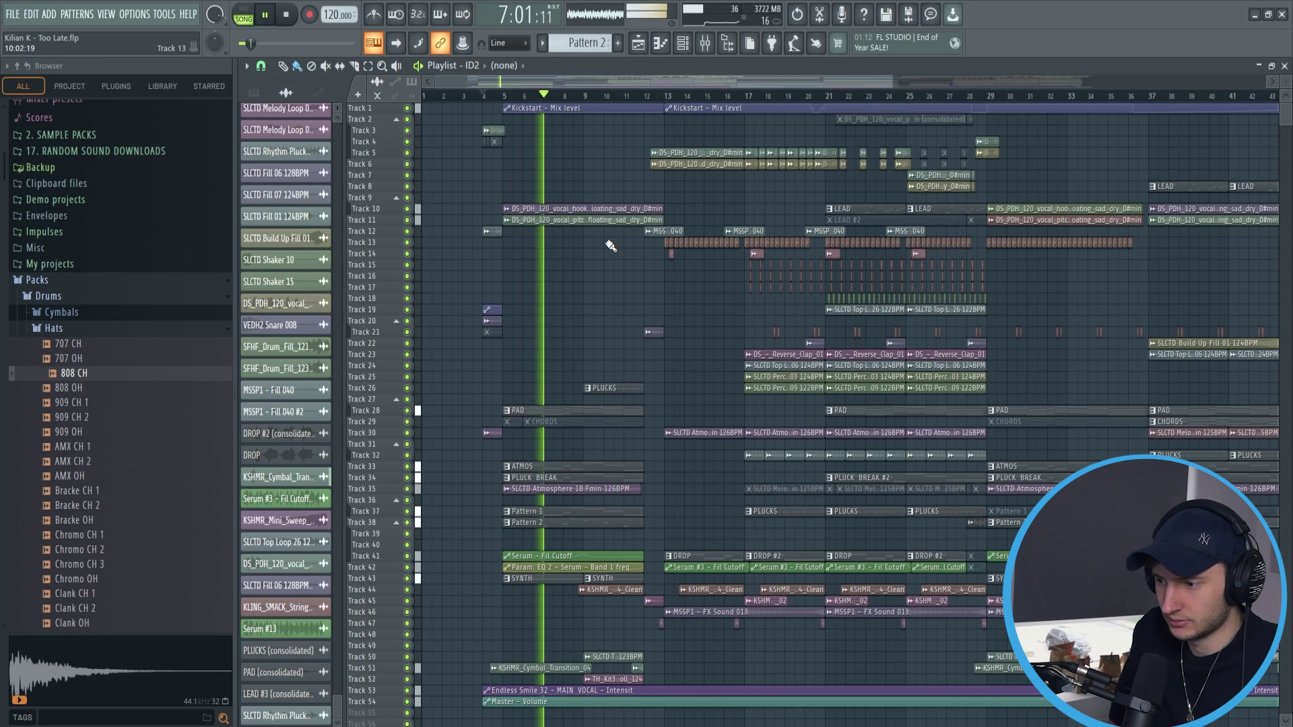
- Play the arrangement from bar 13 and stop playback
click(668, 96)
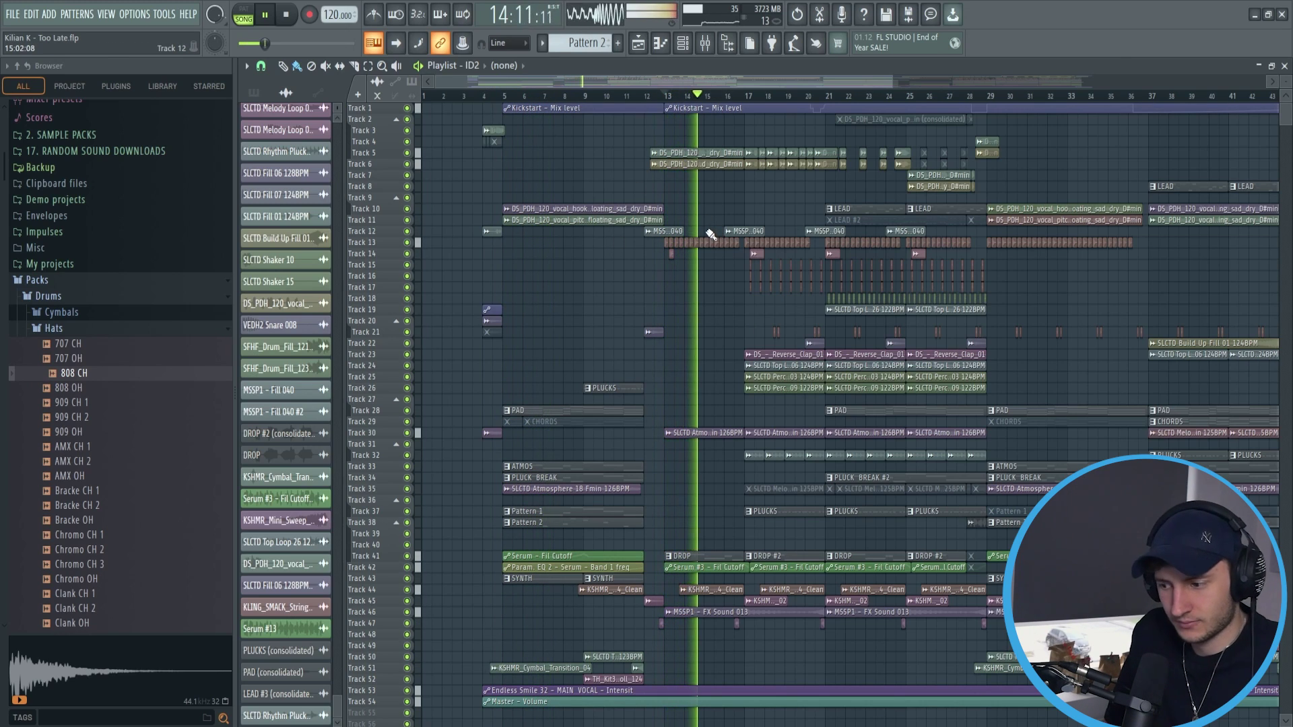
key(space)
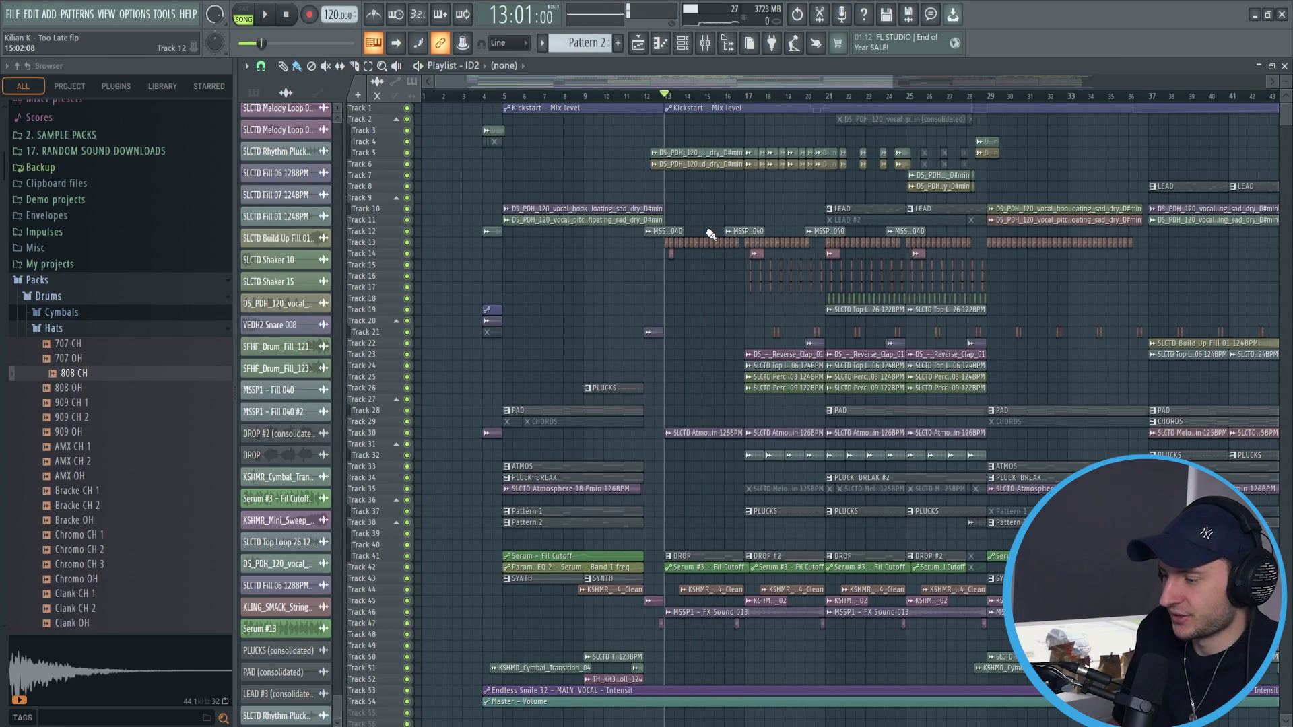
- Look over the project's entire arrangement in the playlist, and view the mixer tracks and master effects chain before returning to the playlist
scroll(643, 311, down, 5)
scroll(869, 313, up, 5)
alt+scroll(864, 311, down, 4)
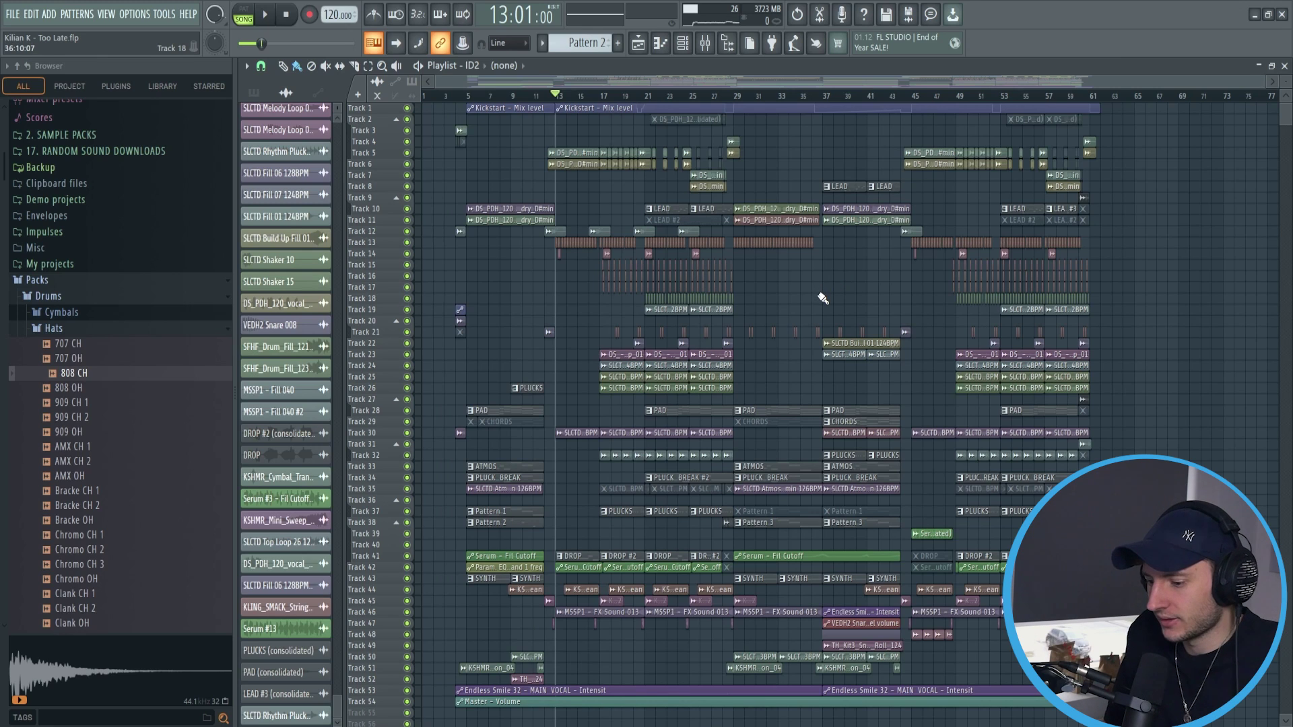
scroll(813, 303, down, 3)
scroll(1227, 267, up, 2)
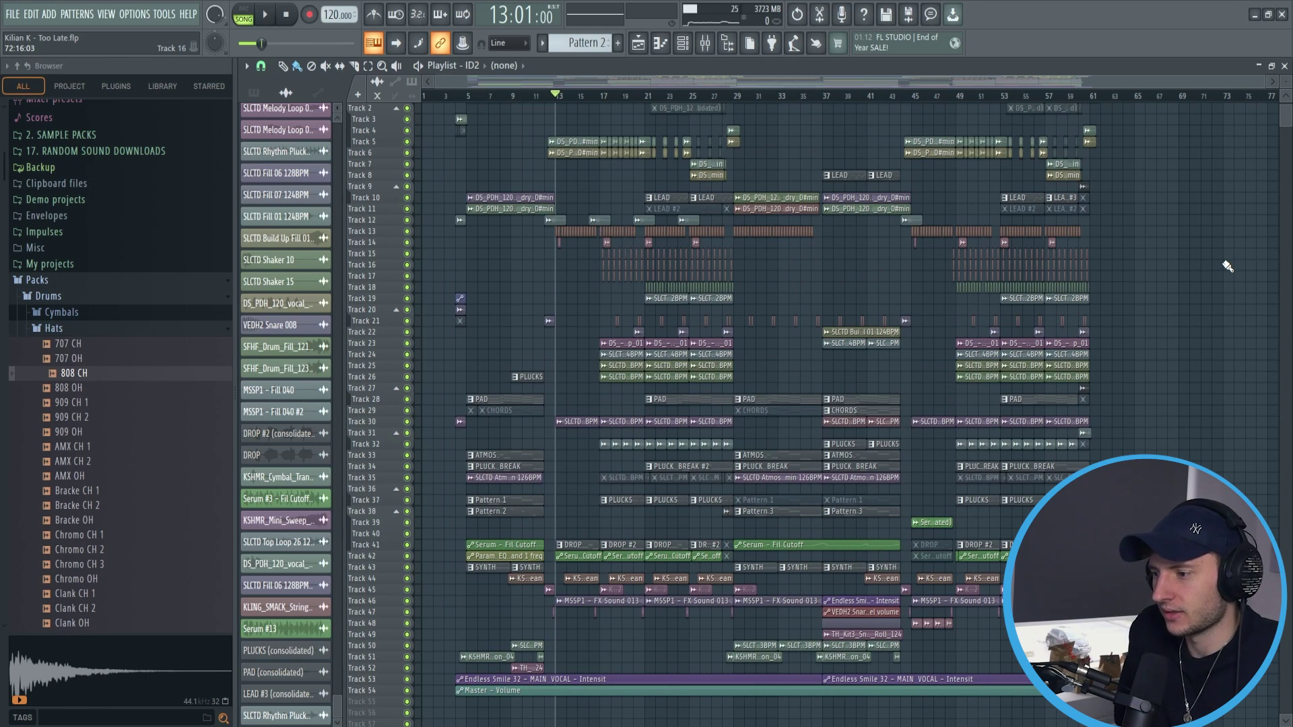
click(704, 45)
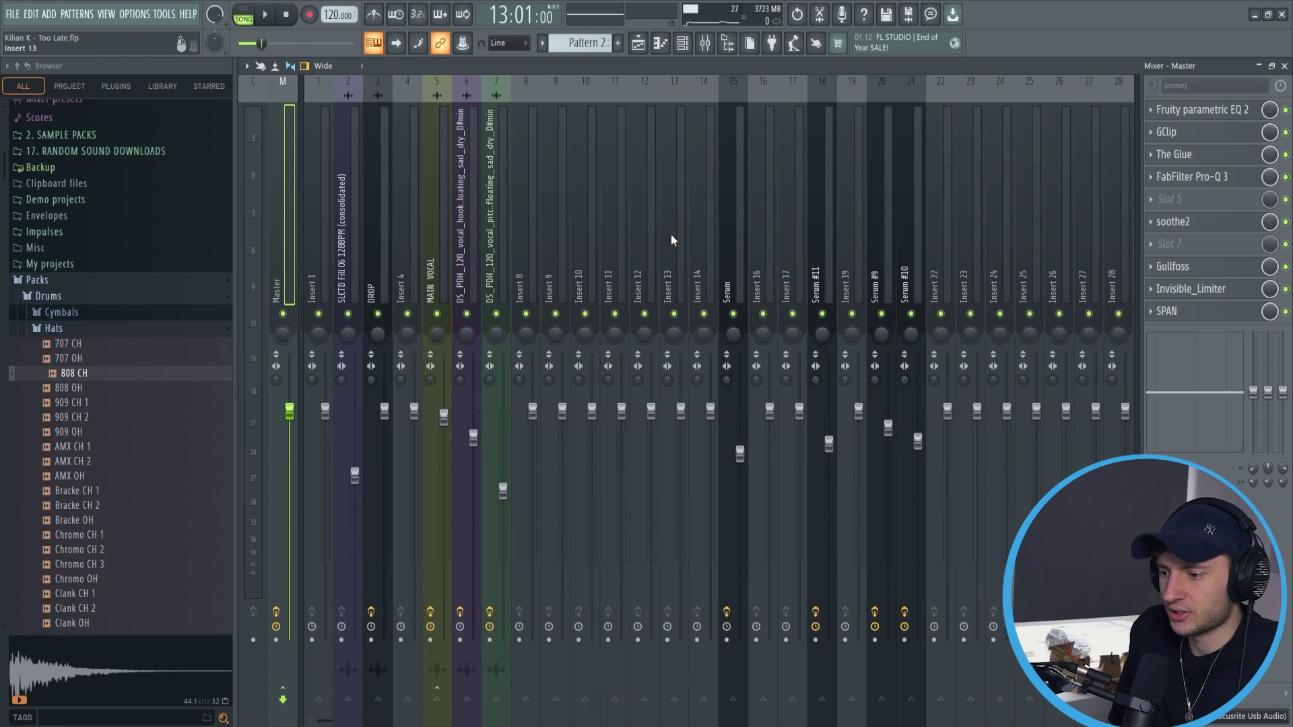
key(F9)
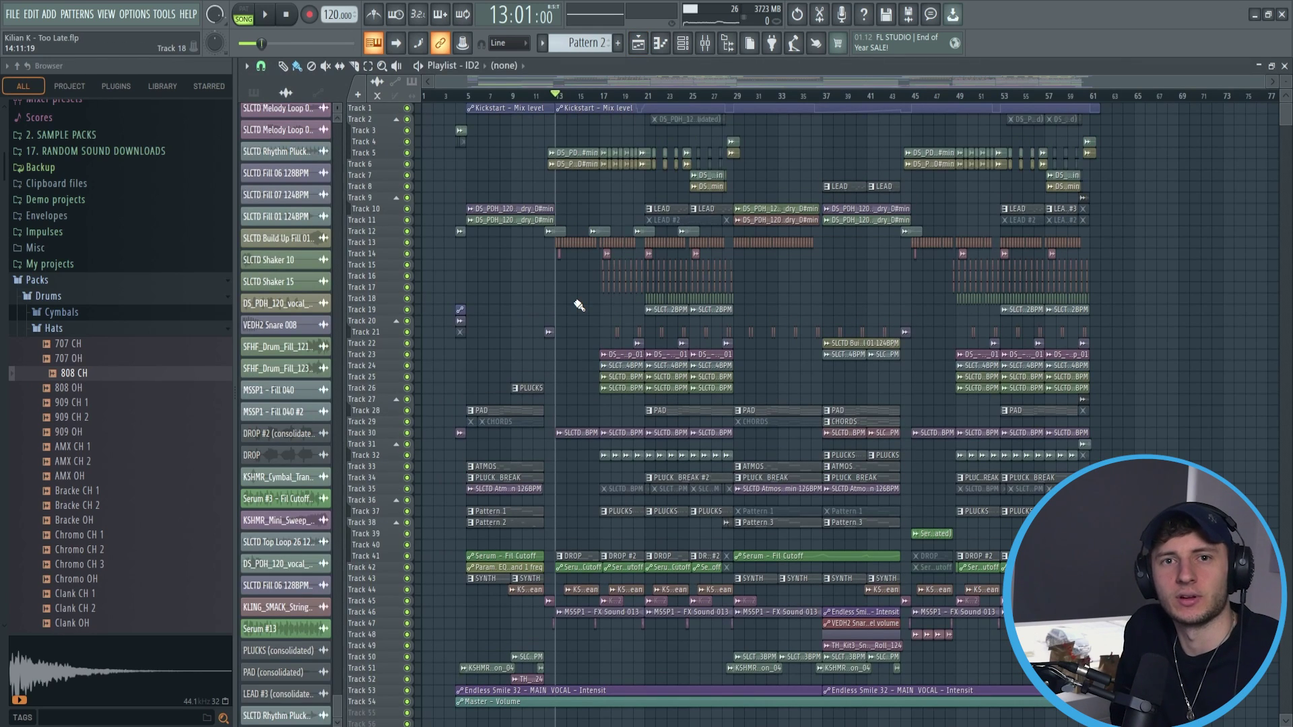